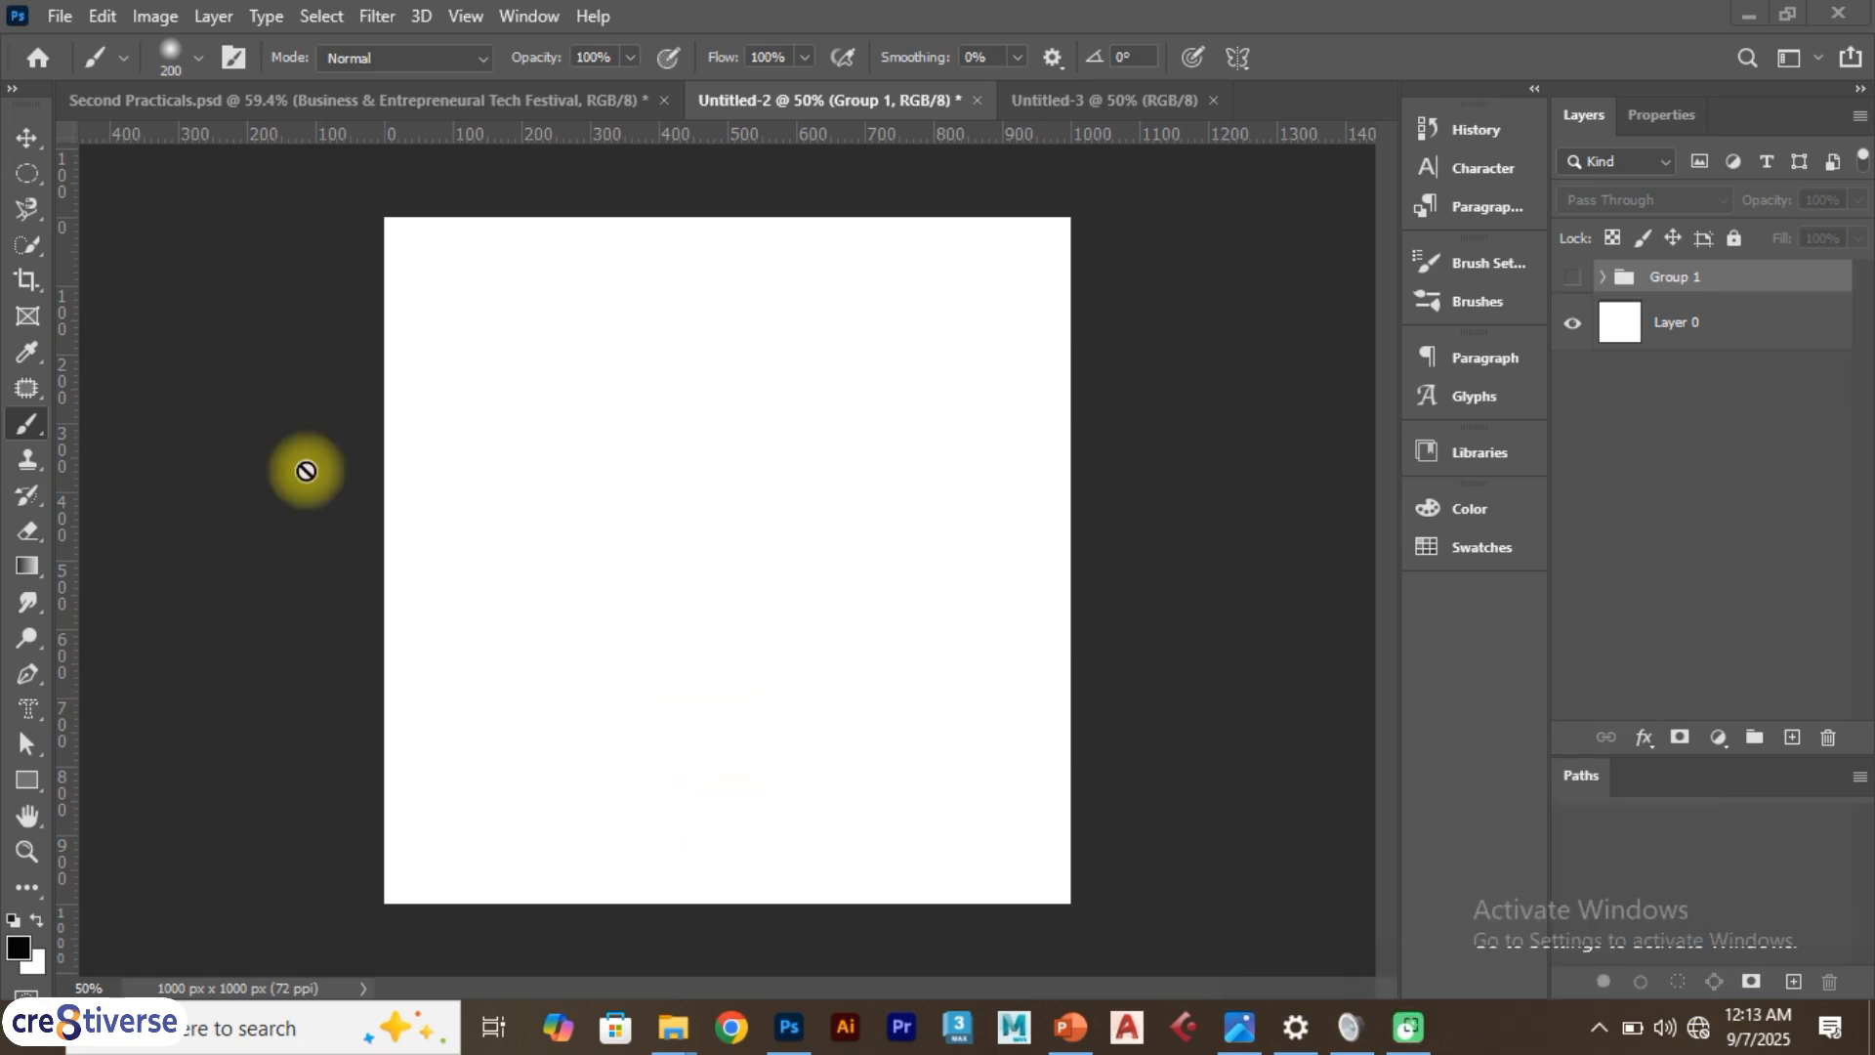
Select the Brush Tool and add a new empty layer above the group
{"action": "right_click", "coordinate": [19, 422]}
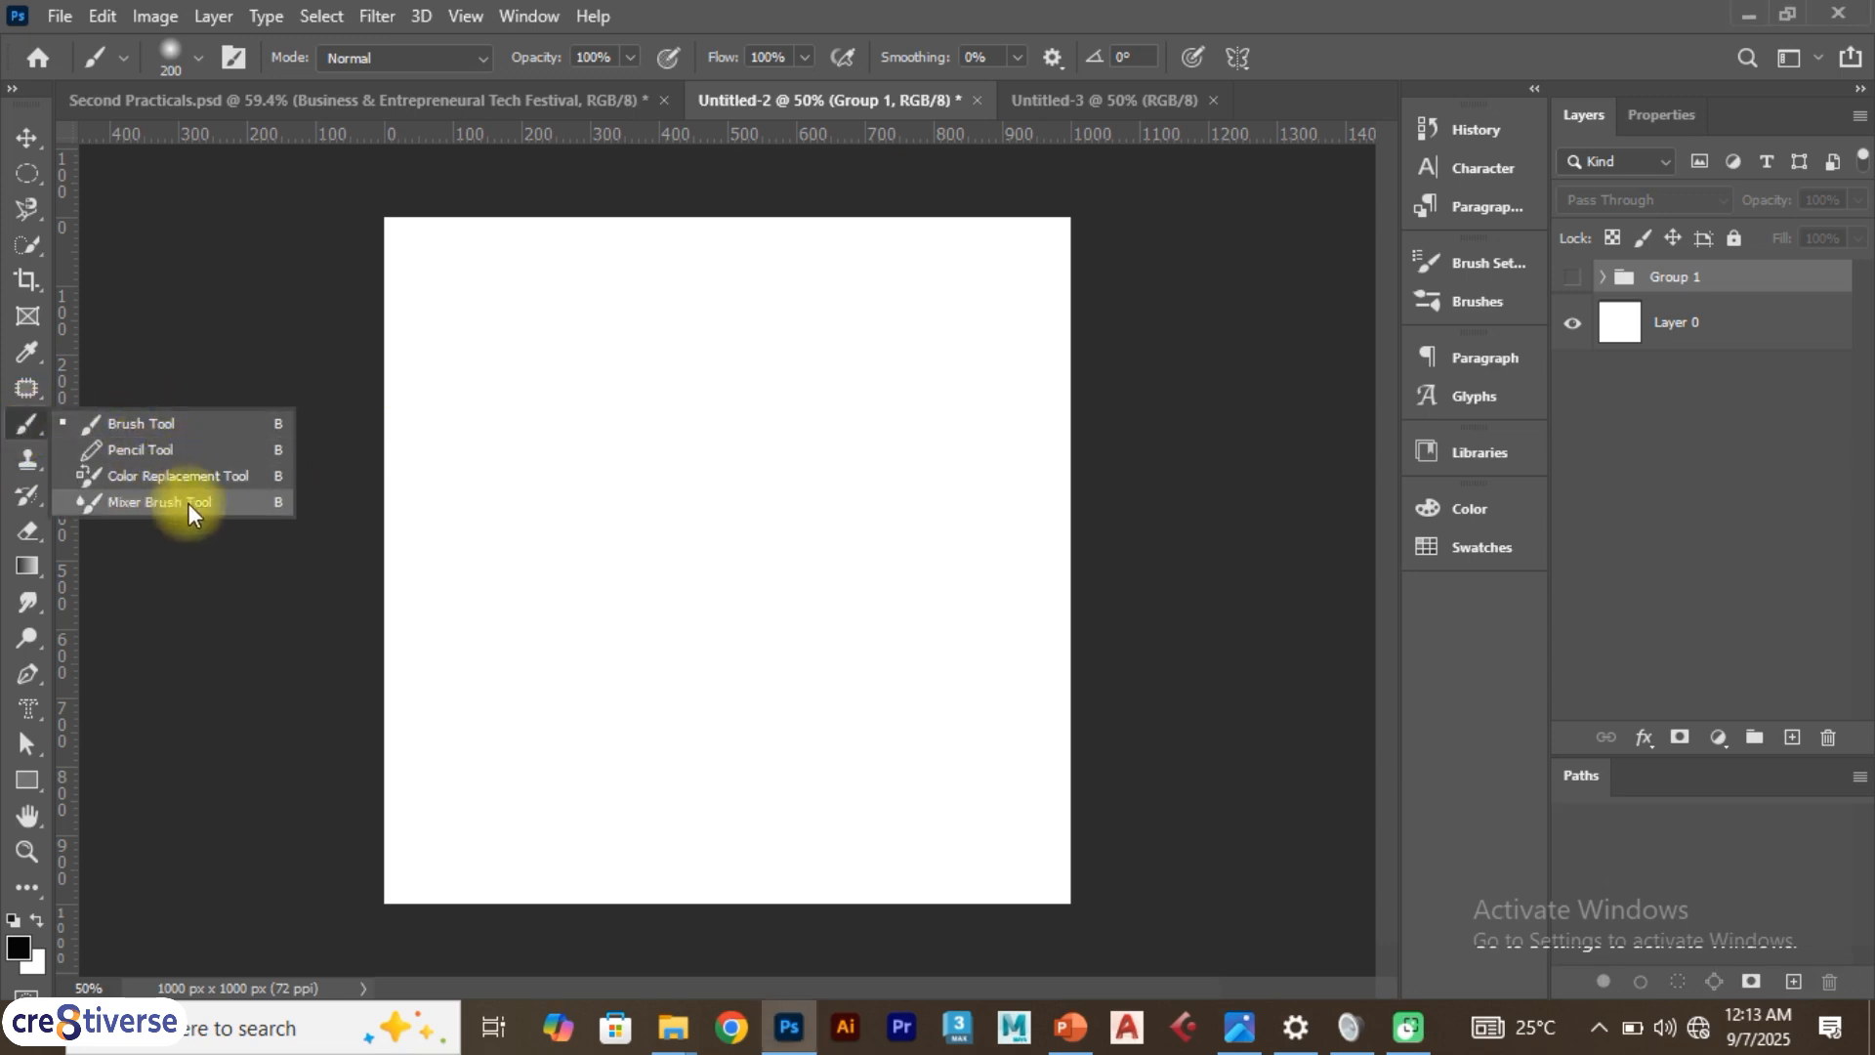
{"action": "left_click", "coordinate": [143, 424]}
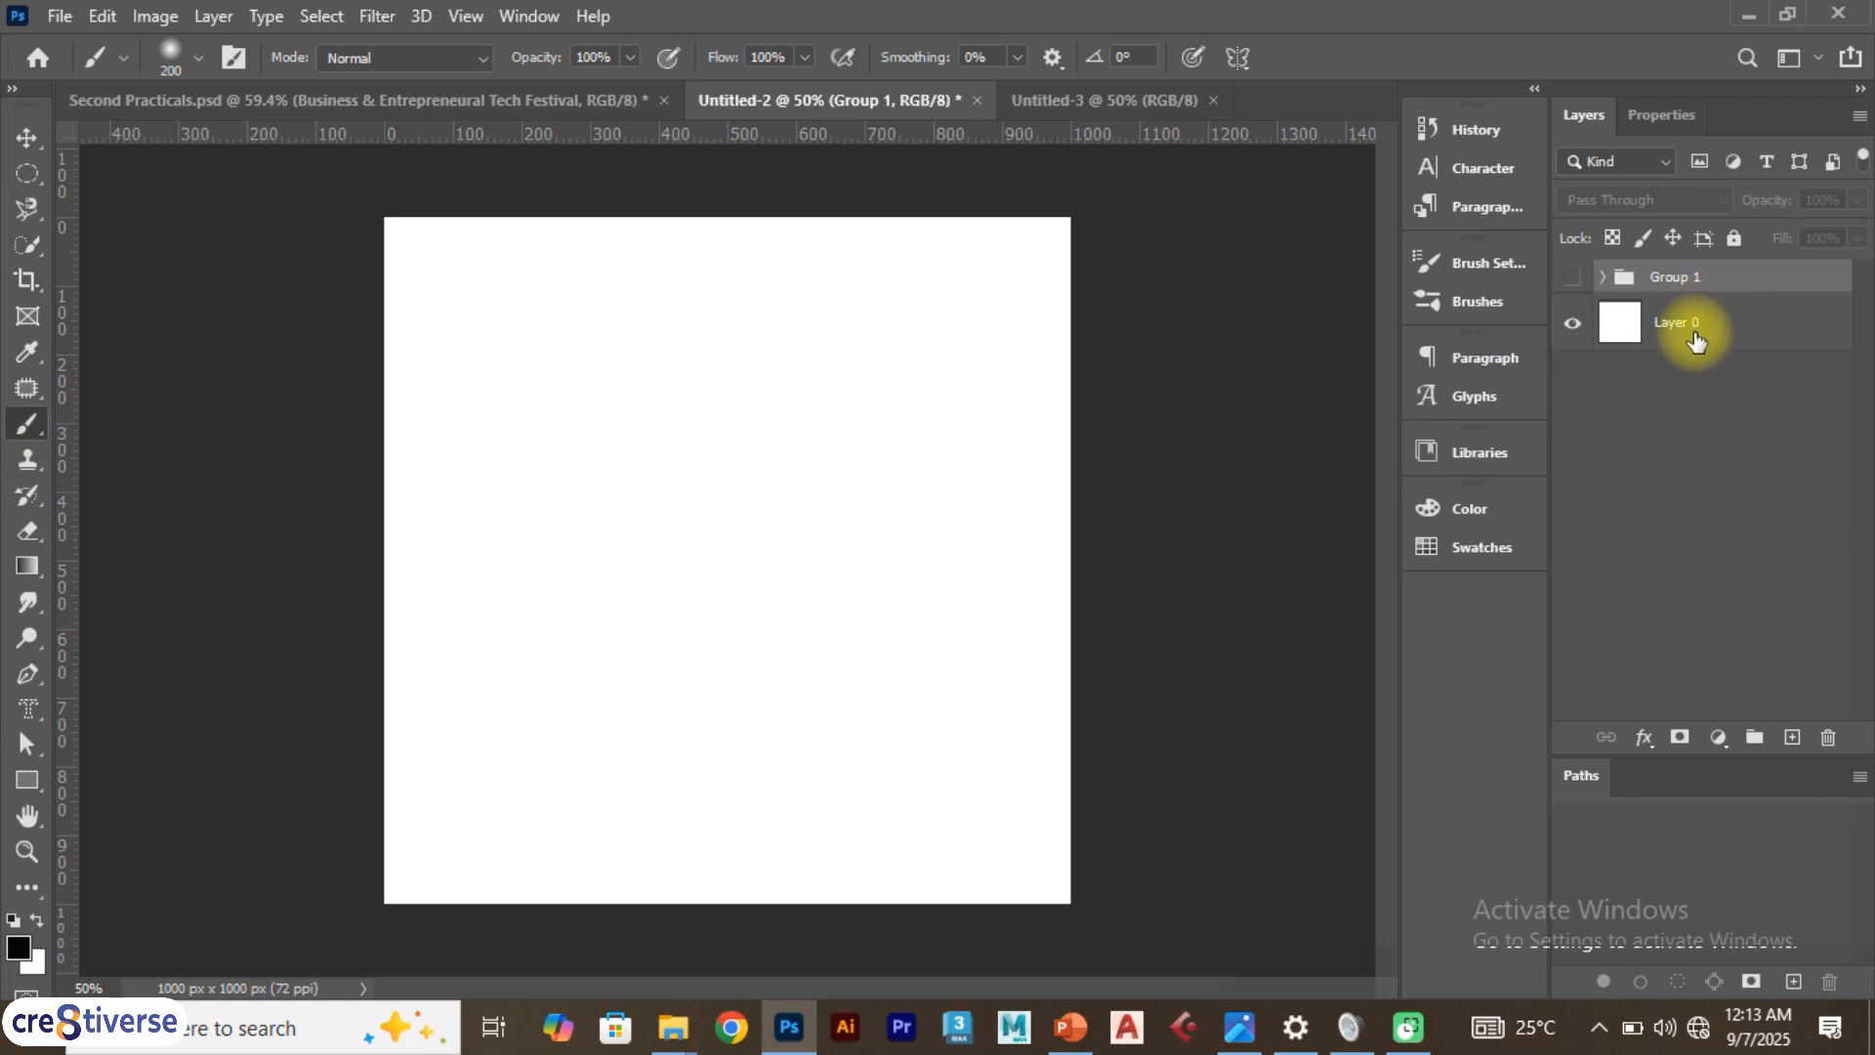
{"action": "left_click", "coordinate": [1792, 737]}
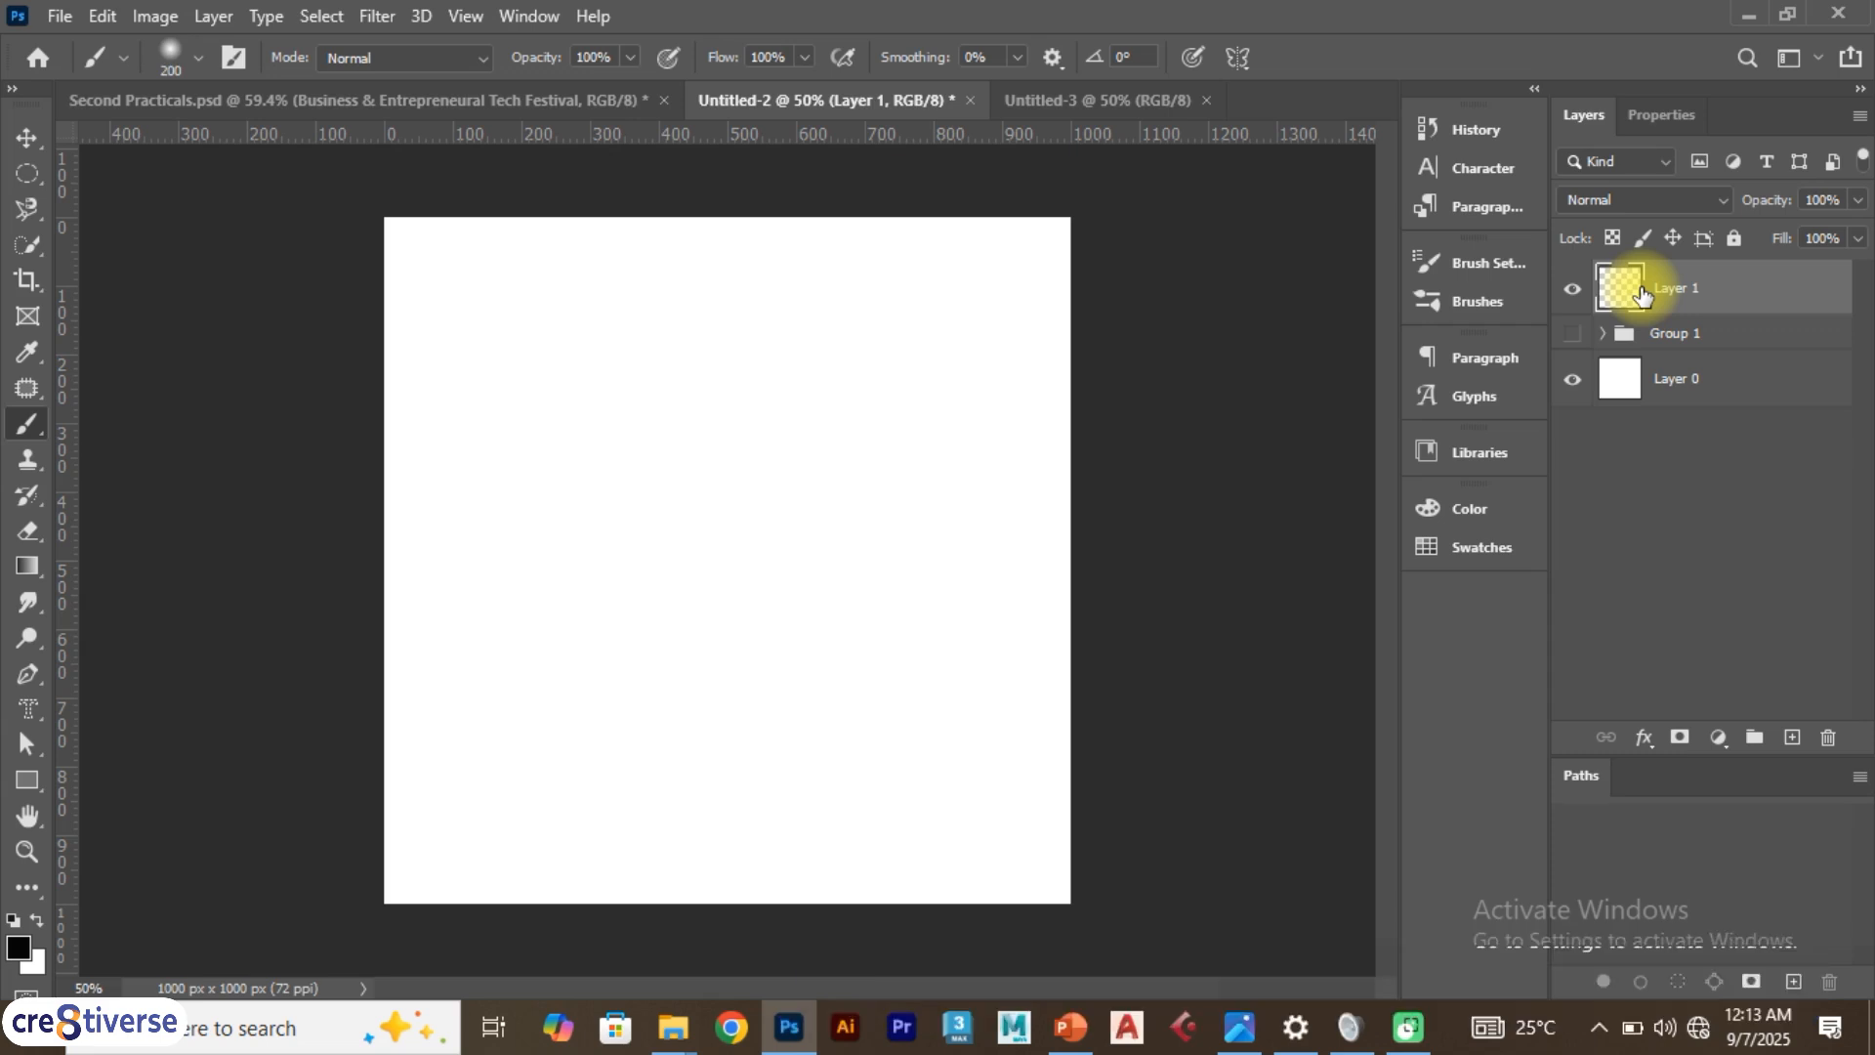
{"action": "left_click", "coordinate": [1571, 290]}
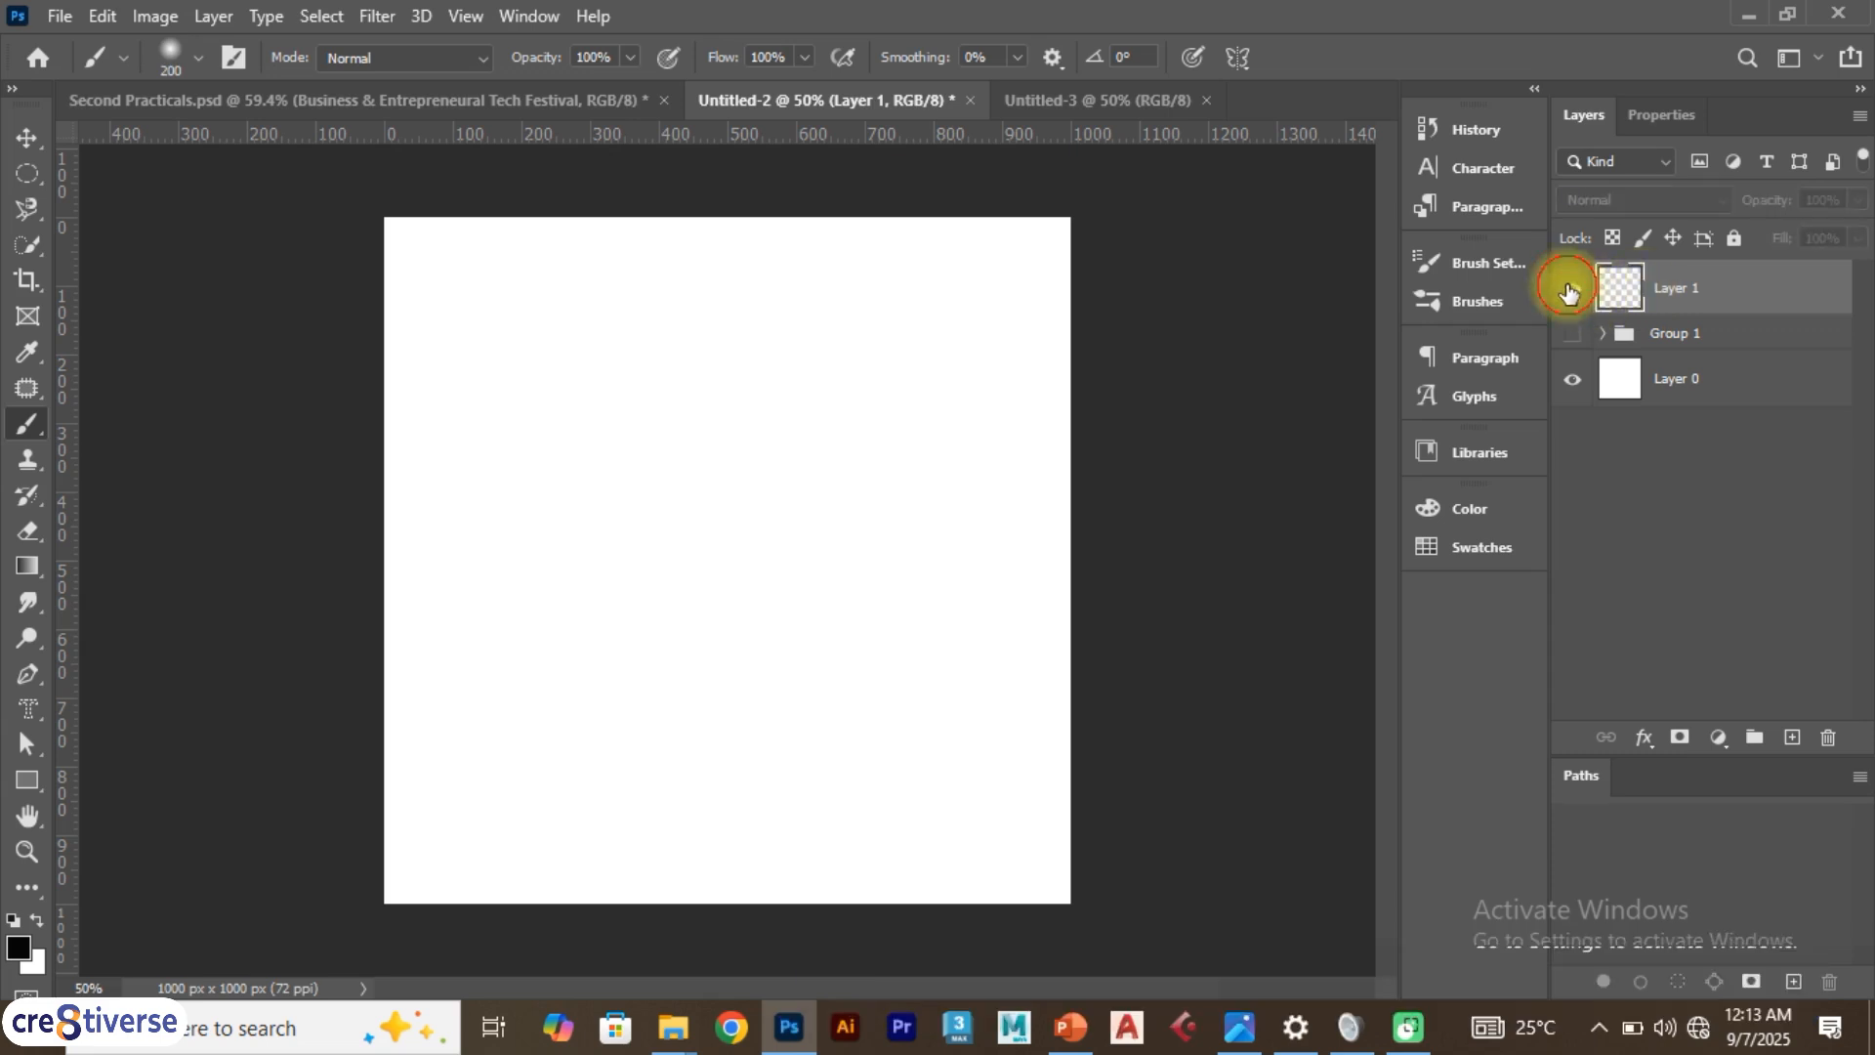
Paint a large soft black stroke across the canvas and undo it
{"action": "right_click", "coordinate": [23, 426]}
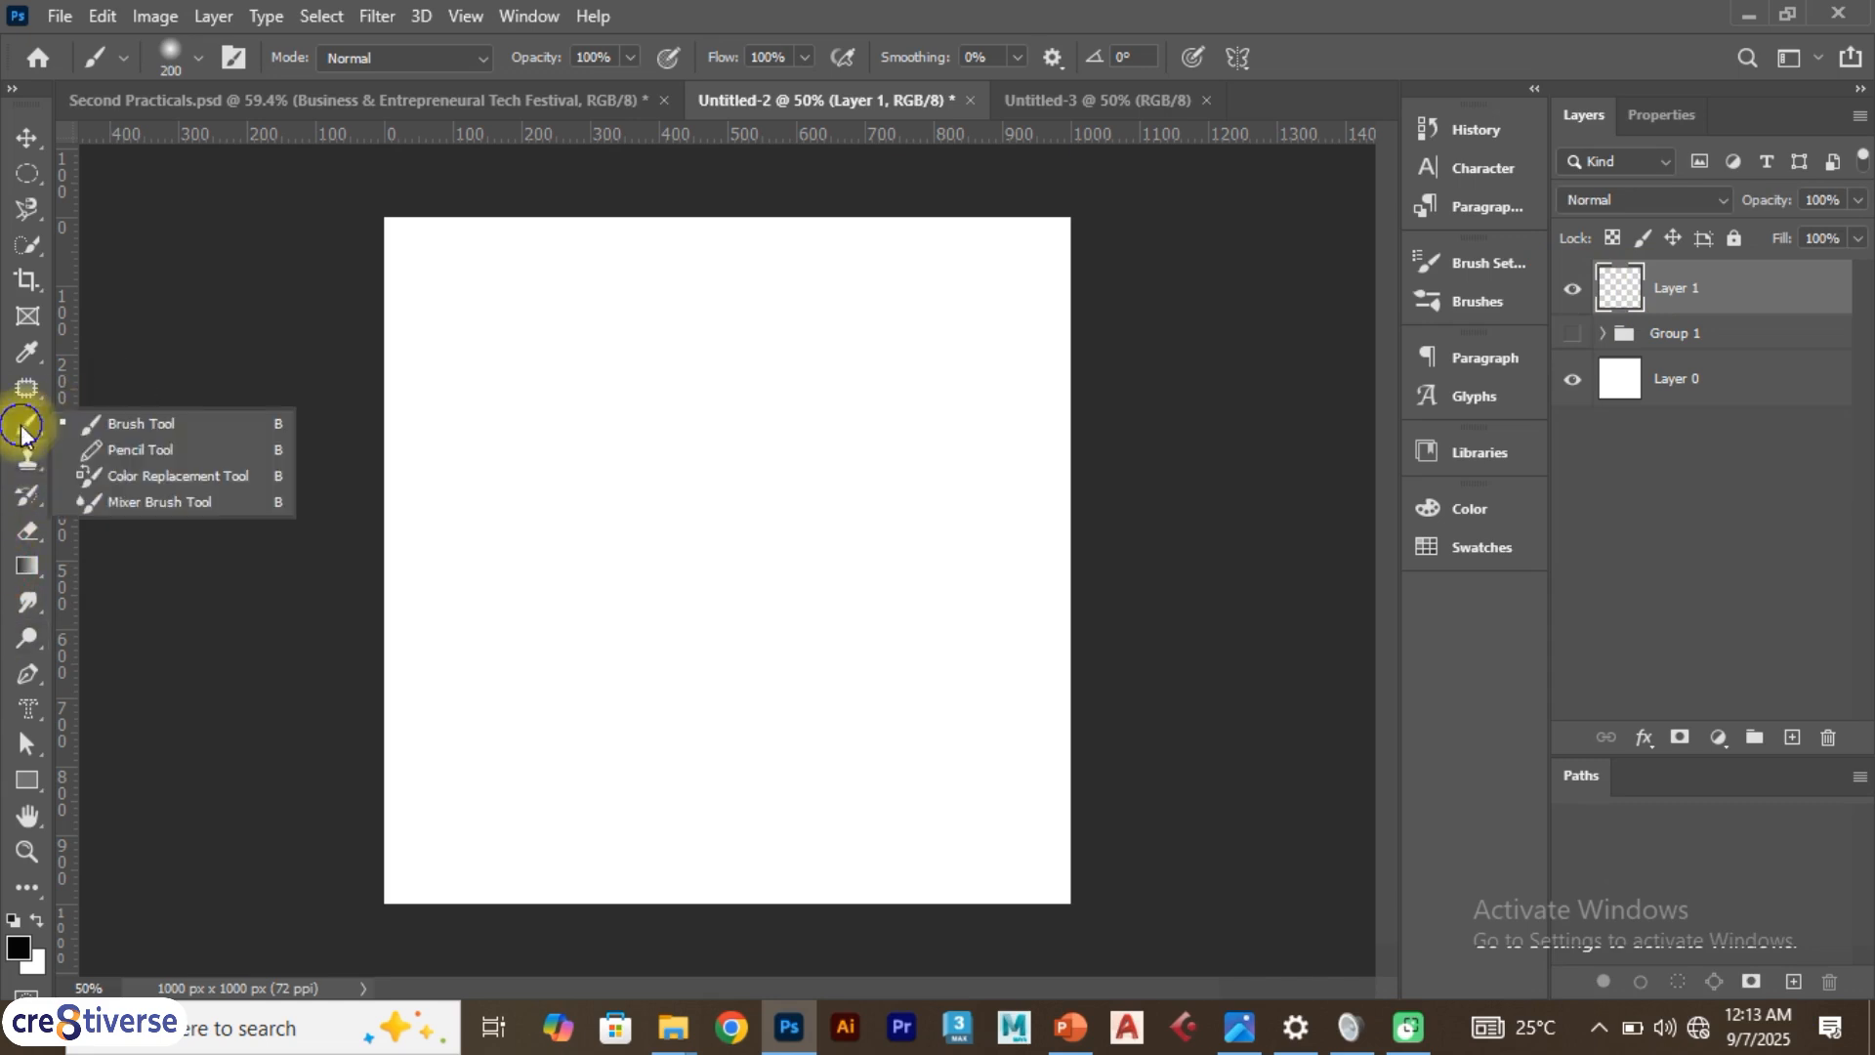
{"action": "left_click", "coordinate": [83, 430]}
{"action": "mouse_move", "coordinate": [503, 407]}
{"action": "left_mouse_down"}
{"action": "mouse_move", "coordinate": [583, 457]}
{"action": "mouse_move", "coordinate": [589, 514]}
{"action": "mouse_move", "coordinate": [791, 551]}
{"action": "mouse_move", "coordinate": [869, 499]}
{"action": "mouse_move", "coordinate": [799, 415]}
{"action": "mouse_move", "coordinate": [598, 399]}
{"action": "mouse_move", "coordinate": [495, 338]}
{"action": "mouse_move", "coordinate": [836, 291]}
{"action": "mouse_move", "coordinate": [1052, 404]}
{"action": "mouse_move", "coordinate": [941, 479]}
{"action": "mouse_move", "coordinate": [887, 558]}
{"action": "mouse_move", "coordinate": [756, 633]}
{"action": "mouse_move", "coordinate": [687, 635]}
{"action": "mouse_move", "coordinate": [734, 668]}
{"action": "mouse_move", "coordinate": [636, 532]}
{"action": "mouse_move", "coordinate": [522, 538]}
{"action": "mouse_move", "coordinate": [511, 565]}
{"action": "mouse_move", "coordinate": [398, 474]}
{"action": "left_mouse_up"}
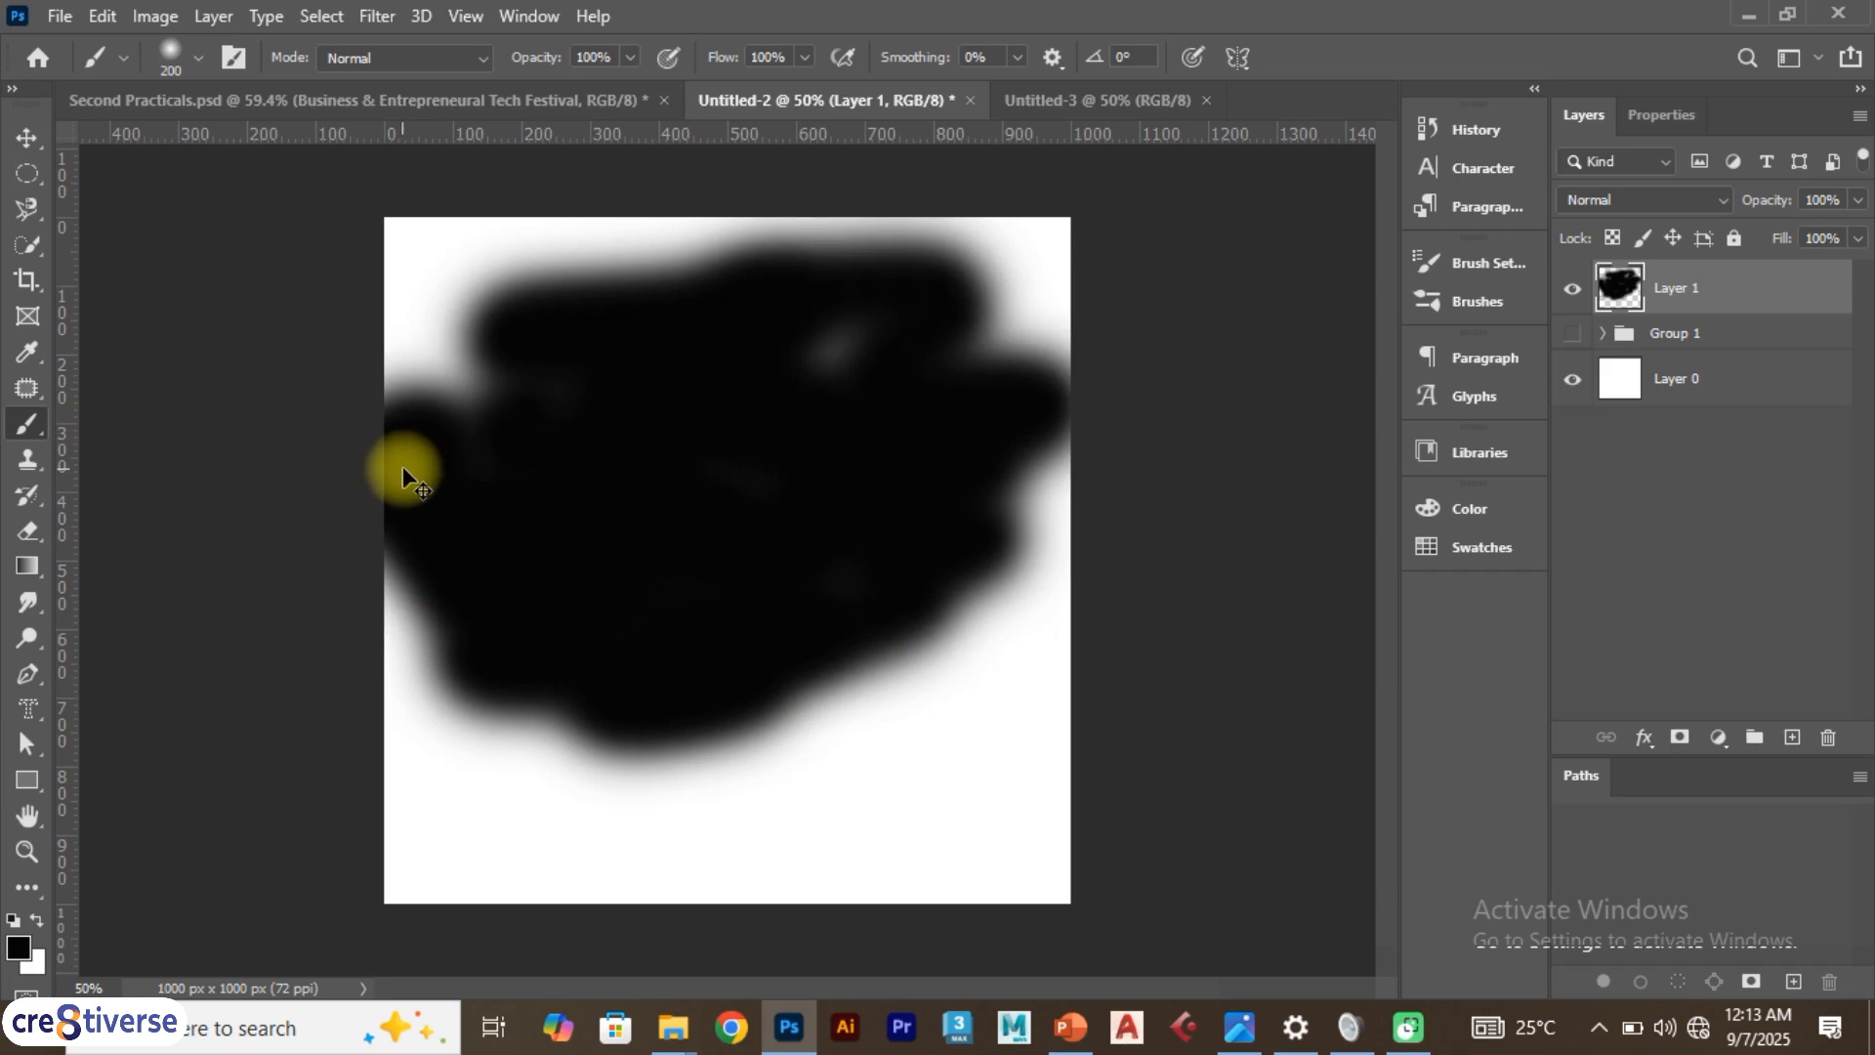
{"action": "key", "text": "ctrl+z"}
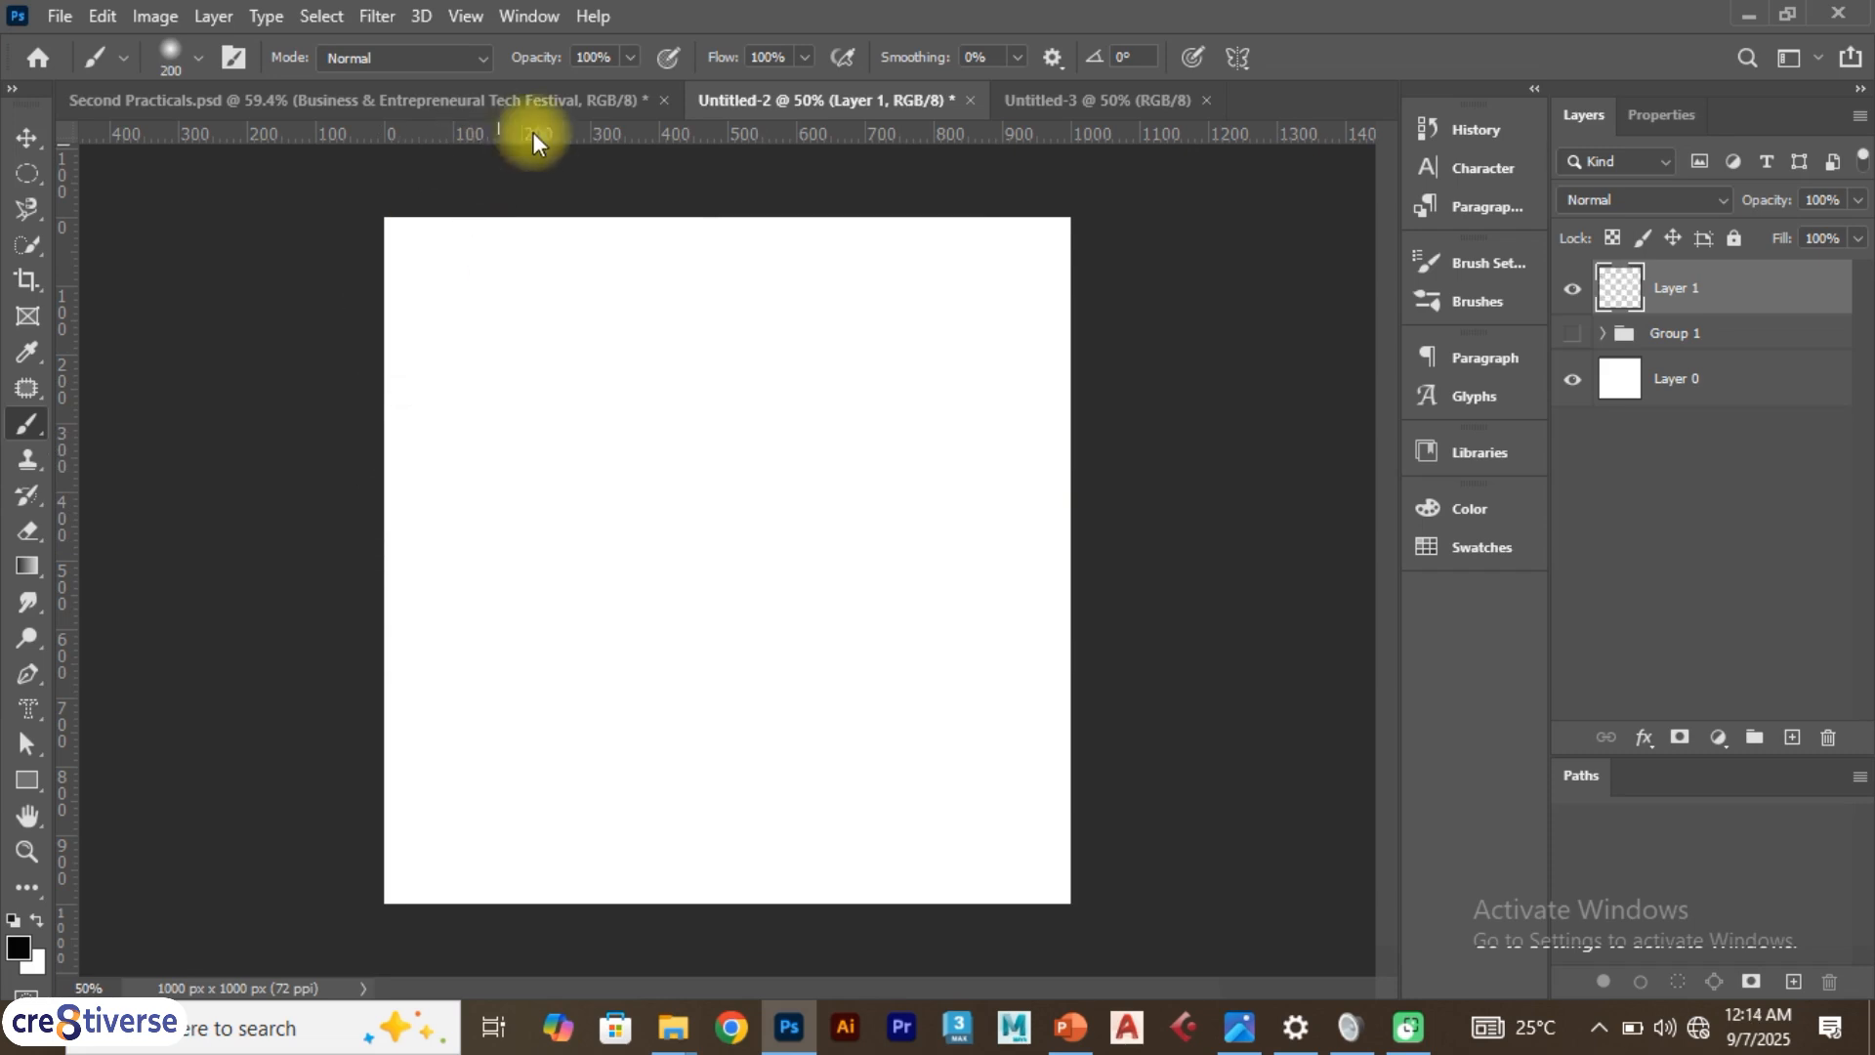
Lower the brush opacity to 15%, paint a faint stroke on the canvas, and undo it
{"action": "left_click", "coordinate": [628, 59]}
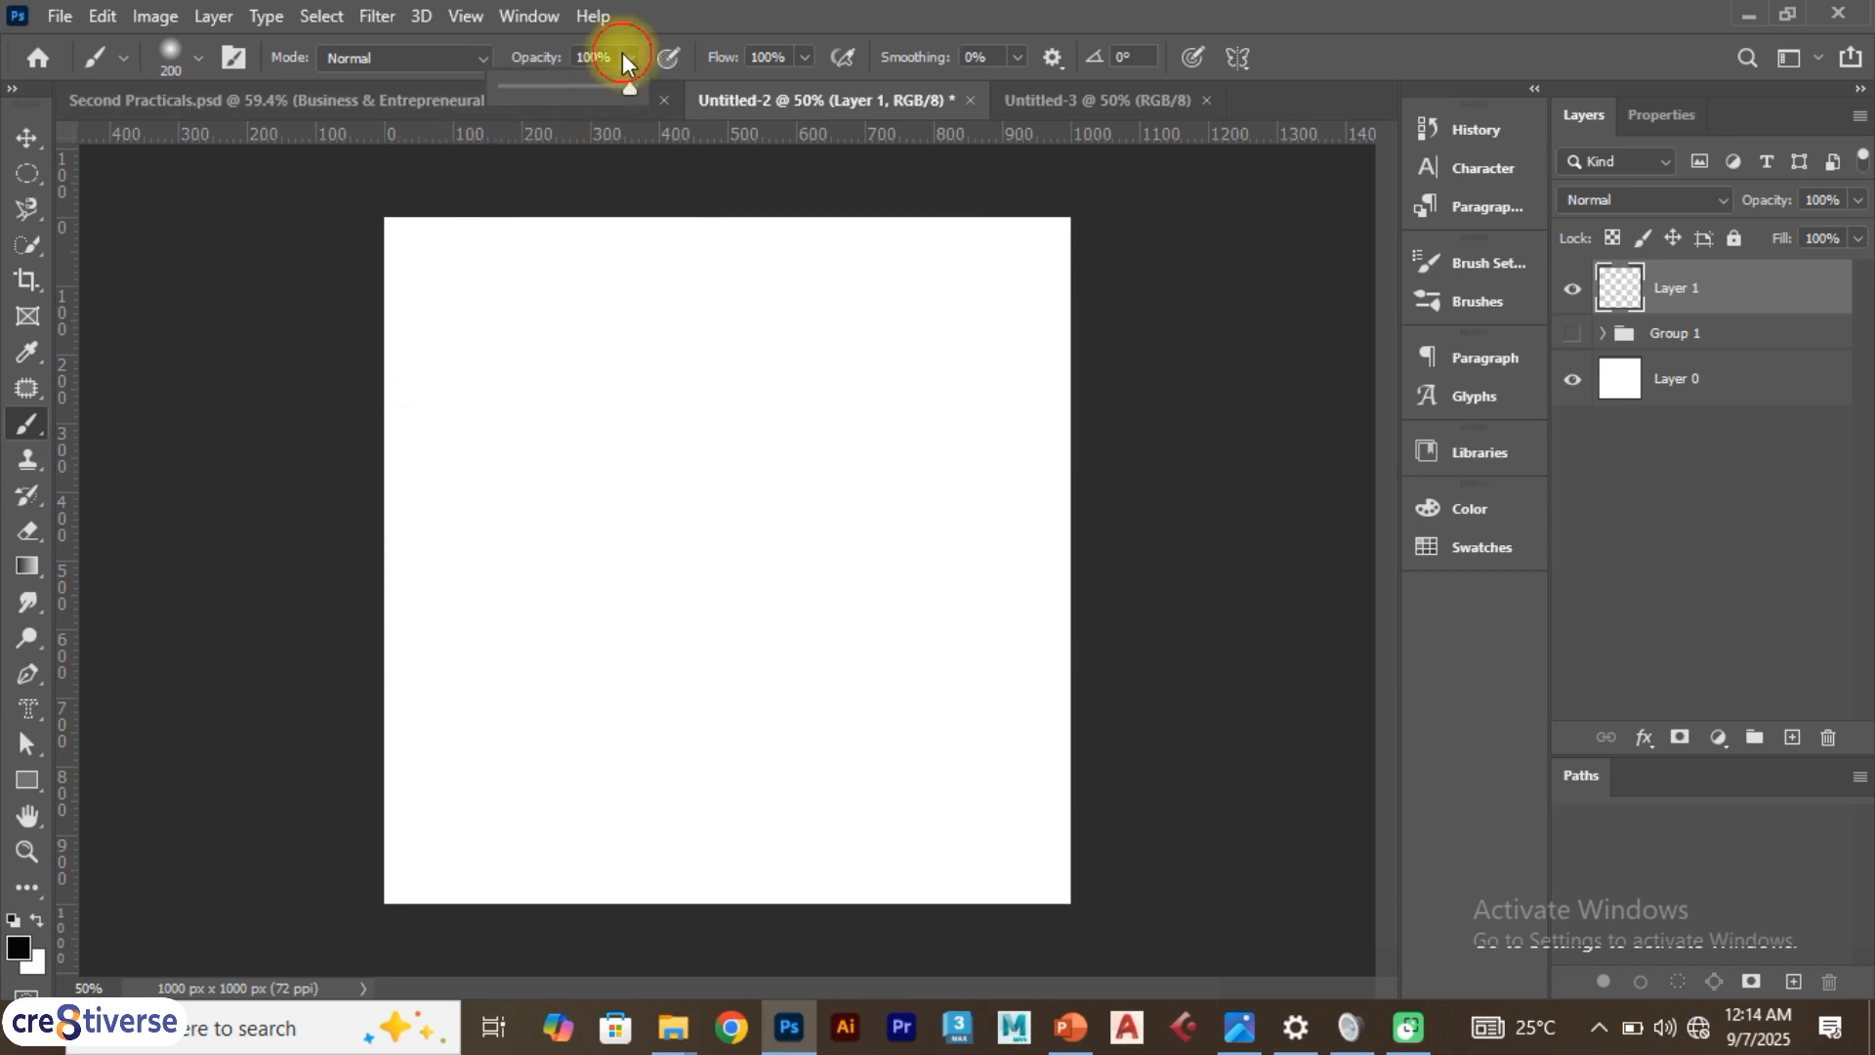
{"action": "left_click_drag", "start_coordinate": [628, 91], "coordinate": [544, 97]}
{"action": "mouse_move", "coordinate": [567, 296]}
{"action": "left_mouse_down"}
{"action": "mouse_move", "coordinate": [611, 385]}
{"action": "mouse_move", "coordinate": [712, 441]}
{"action": "mouse_move", "coordinate": [846, 364]}
{"action": "mouse_move", "coordinate": [825, 574]}
{"action": "mouse_move", "coordinate": [684, 510]}
{"action": "left_mouse_up"}
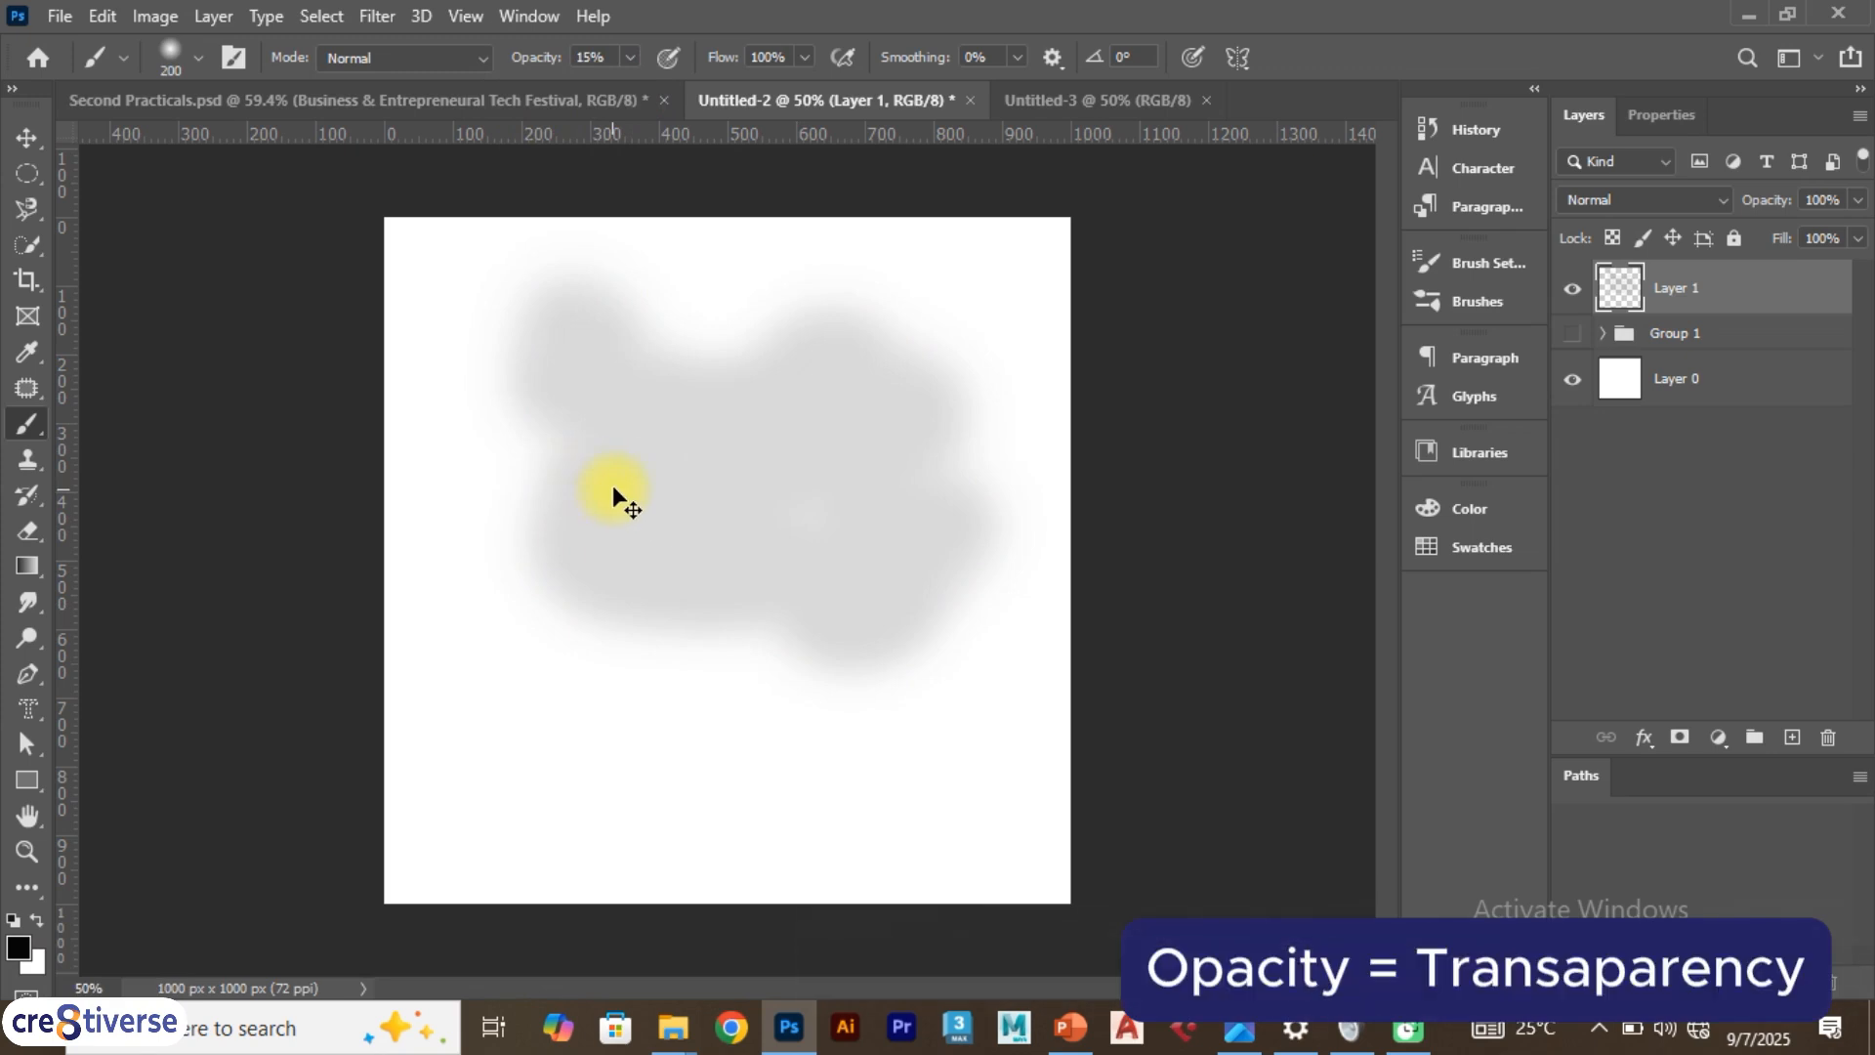
{"action": "key", "text": "ctrl+z"}
Return the brush opacity to 100% and undo the test stroke
{"action": "left_click", "coordinate": [628, 56]}
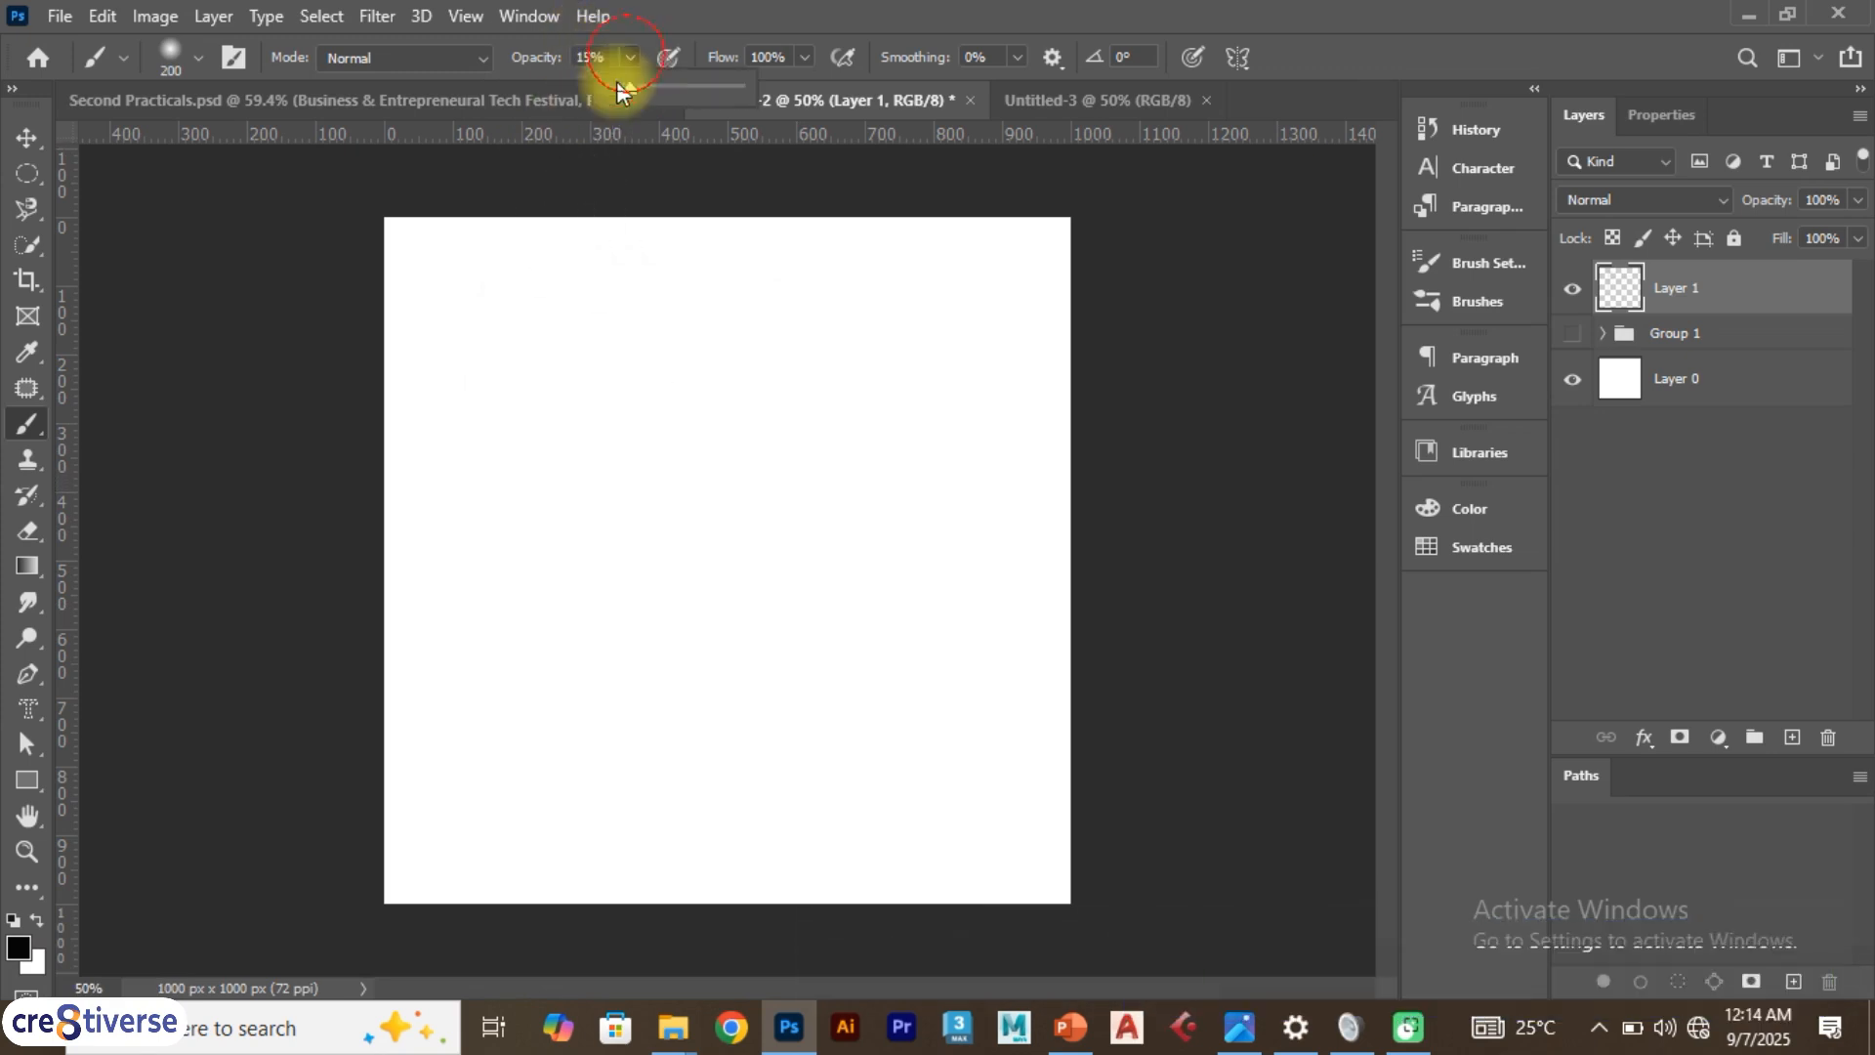
{"action": "mouse_move", "coordinate": [640, 358]}
{"action": "left_mouse_down"}
{"action": "mouse_move", "coordinate": [649, 431]}
{"action": "mouse_move", "coordinate": [870, 482]}
{"action": "mouse_move", "coordinate": [853, 489]}
{"action": "left_mouse_up"}
{"action": "key", "text": "ctrl+z"}
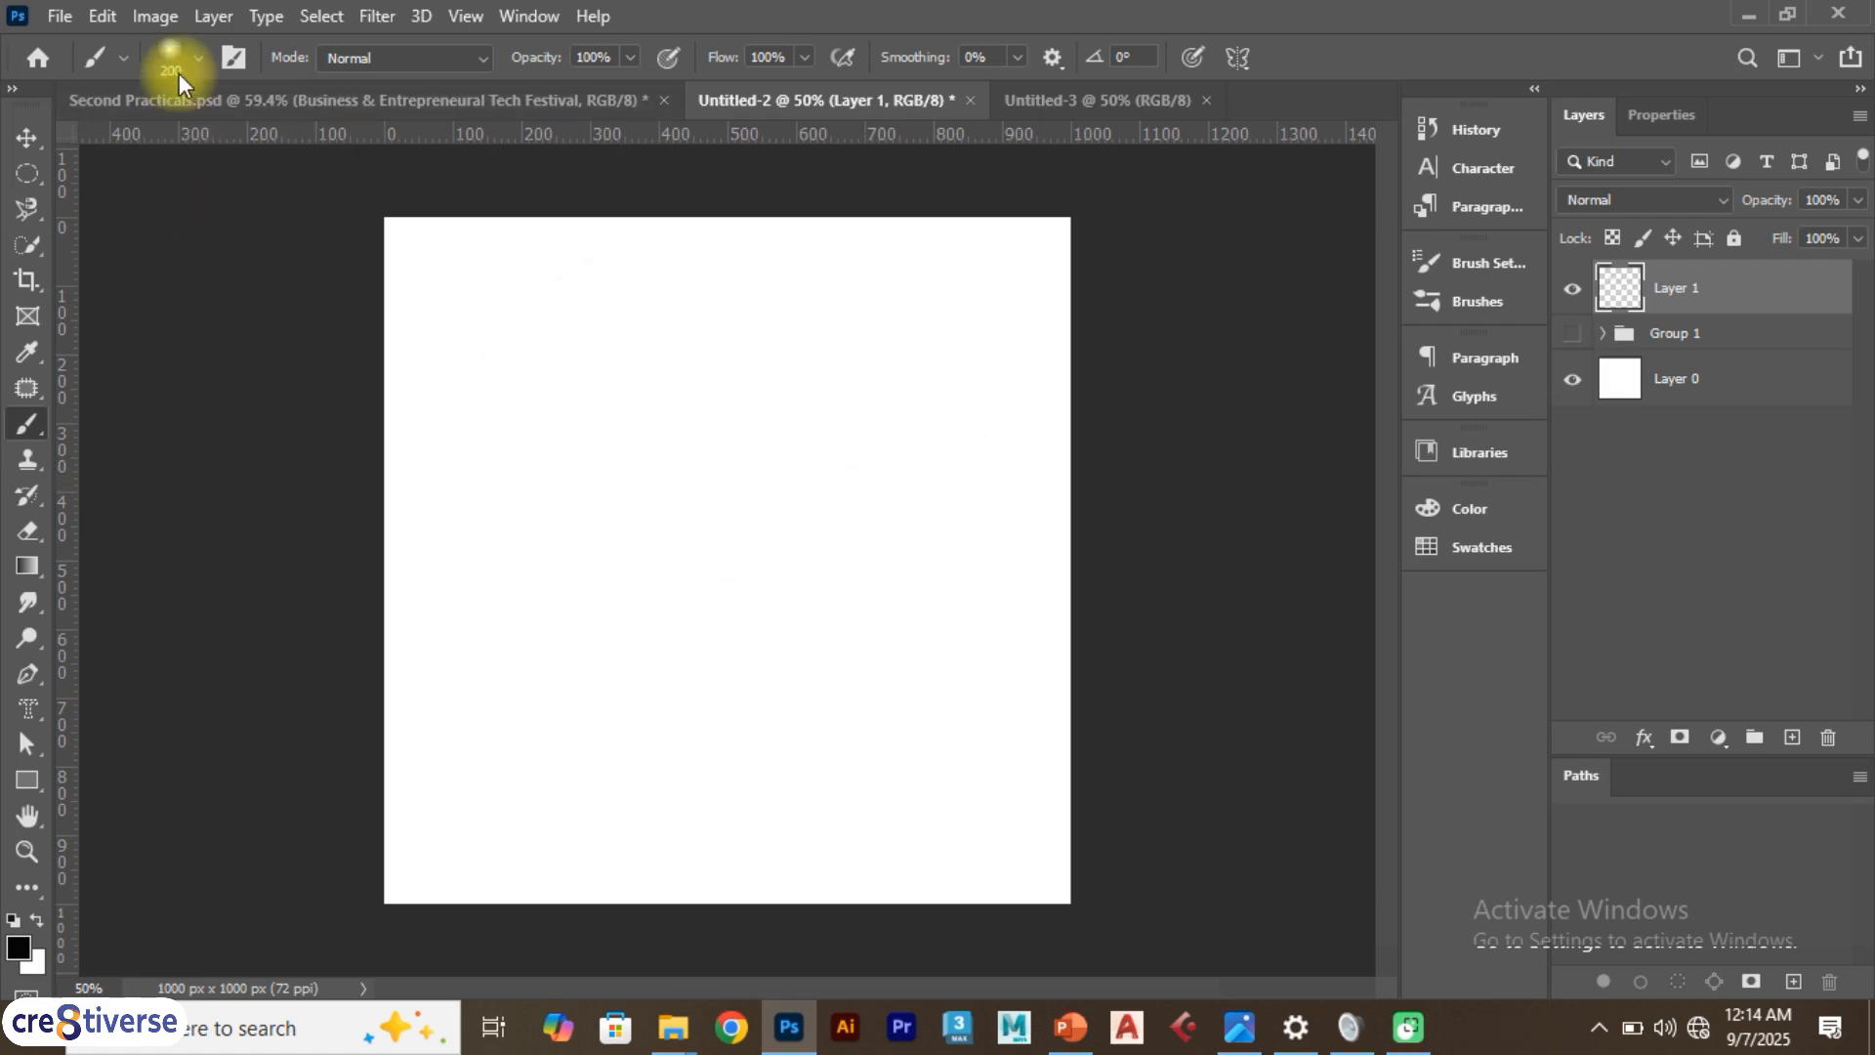
Choose the Soft Round brush, paint a test stroke on the canvas, and undo it
{"action": "left_click", "coordinate": [194, 65]}
{"action": "left_click", "coordinate": [237, 384]}
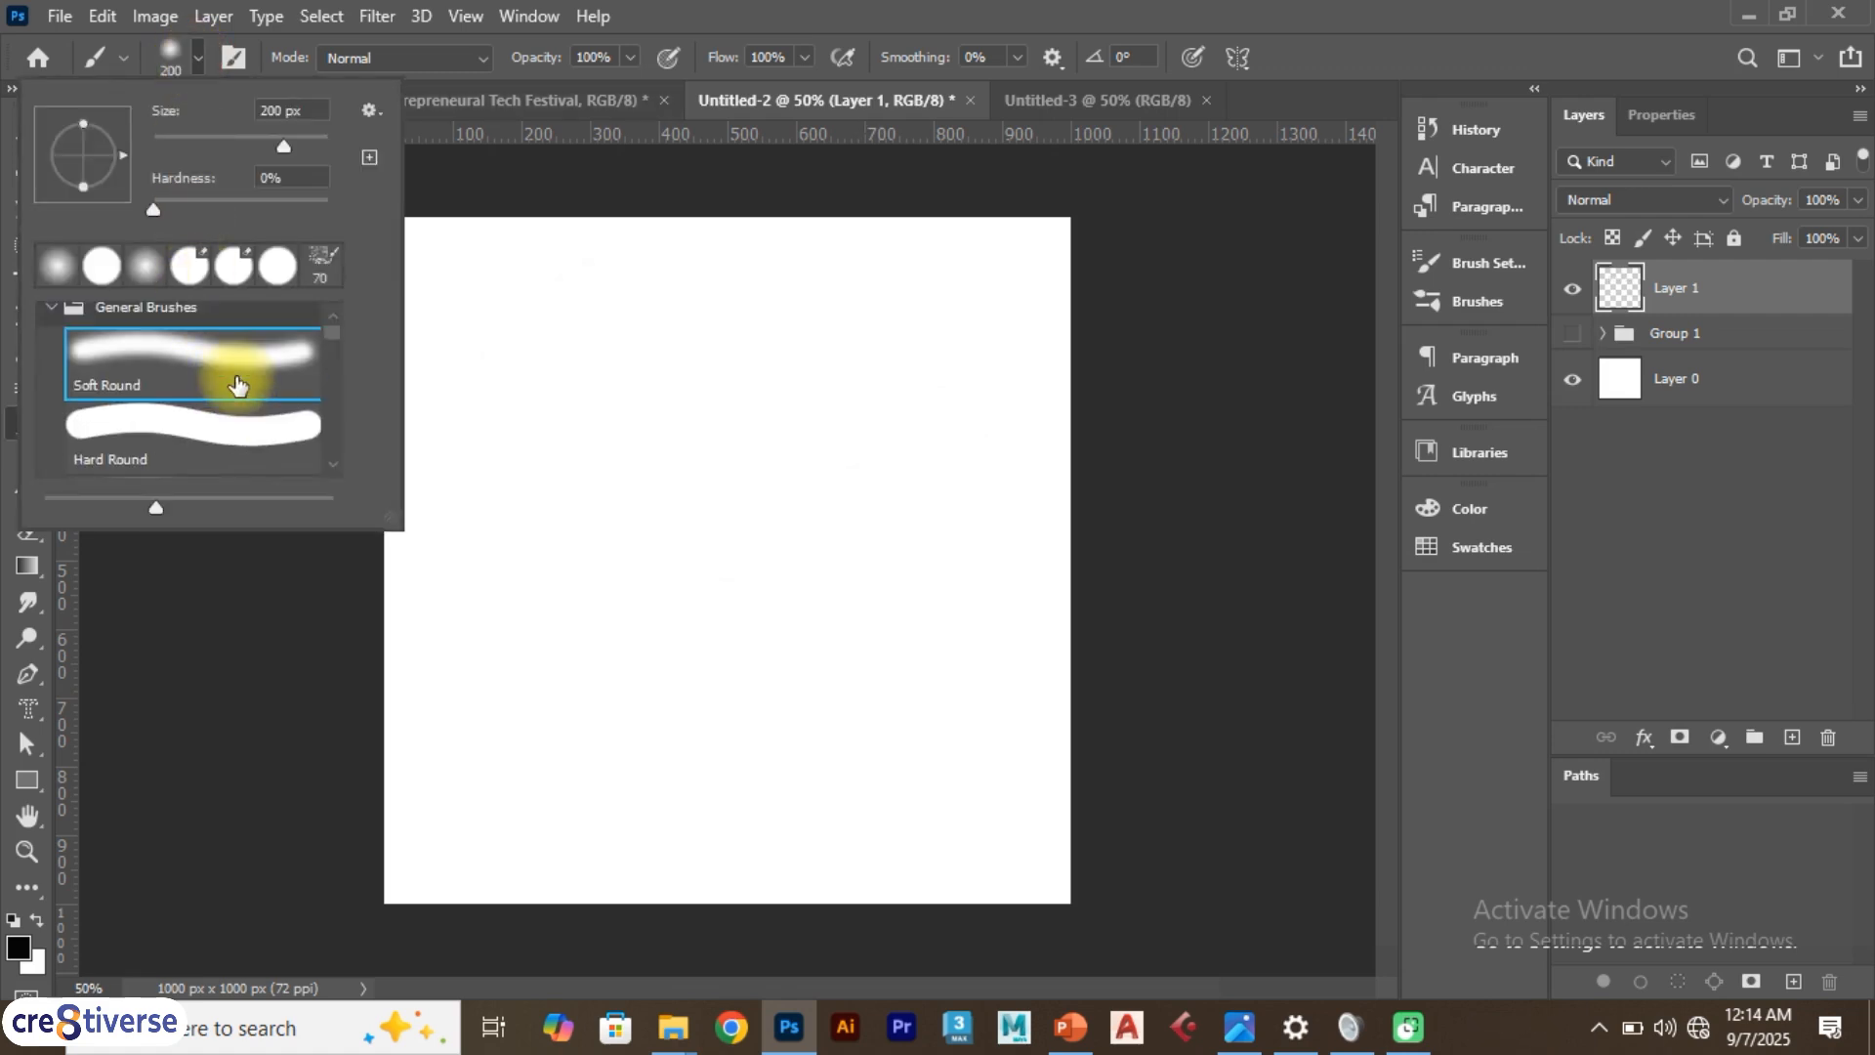
{"action": "scroll", "coordinate": [240, 383], "scroll_direction": "up", "scroll_amount": 1}
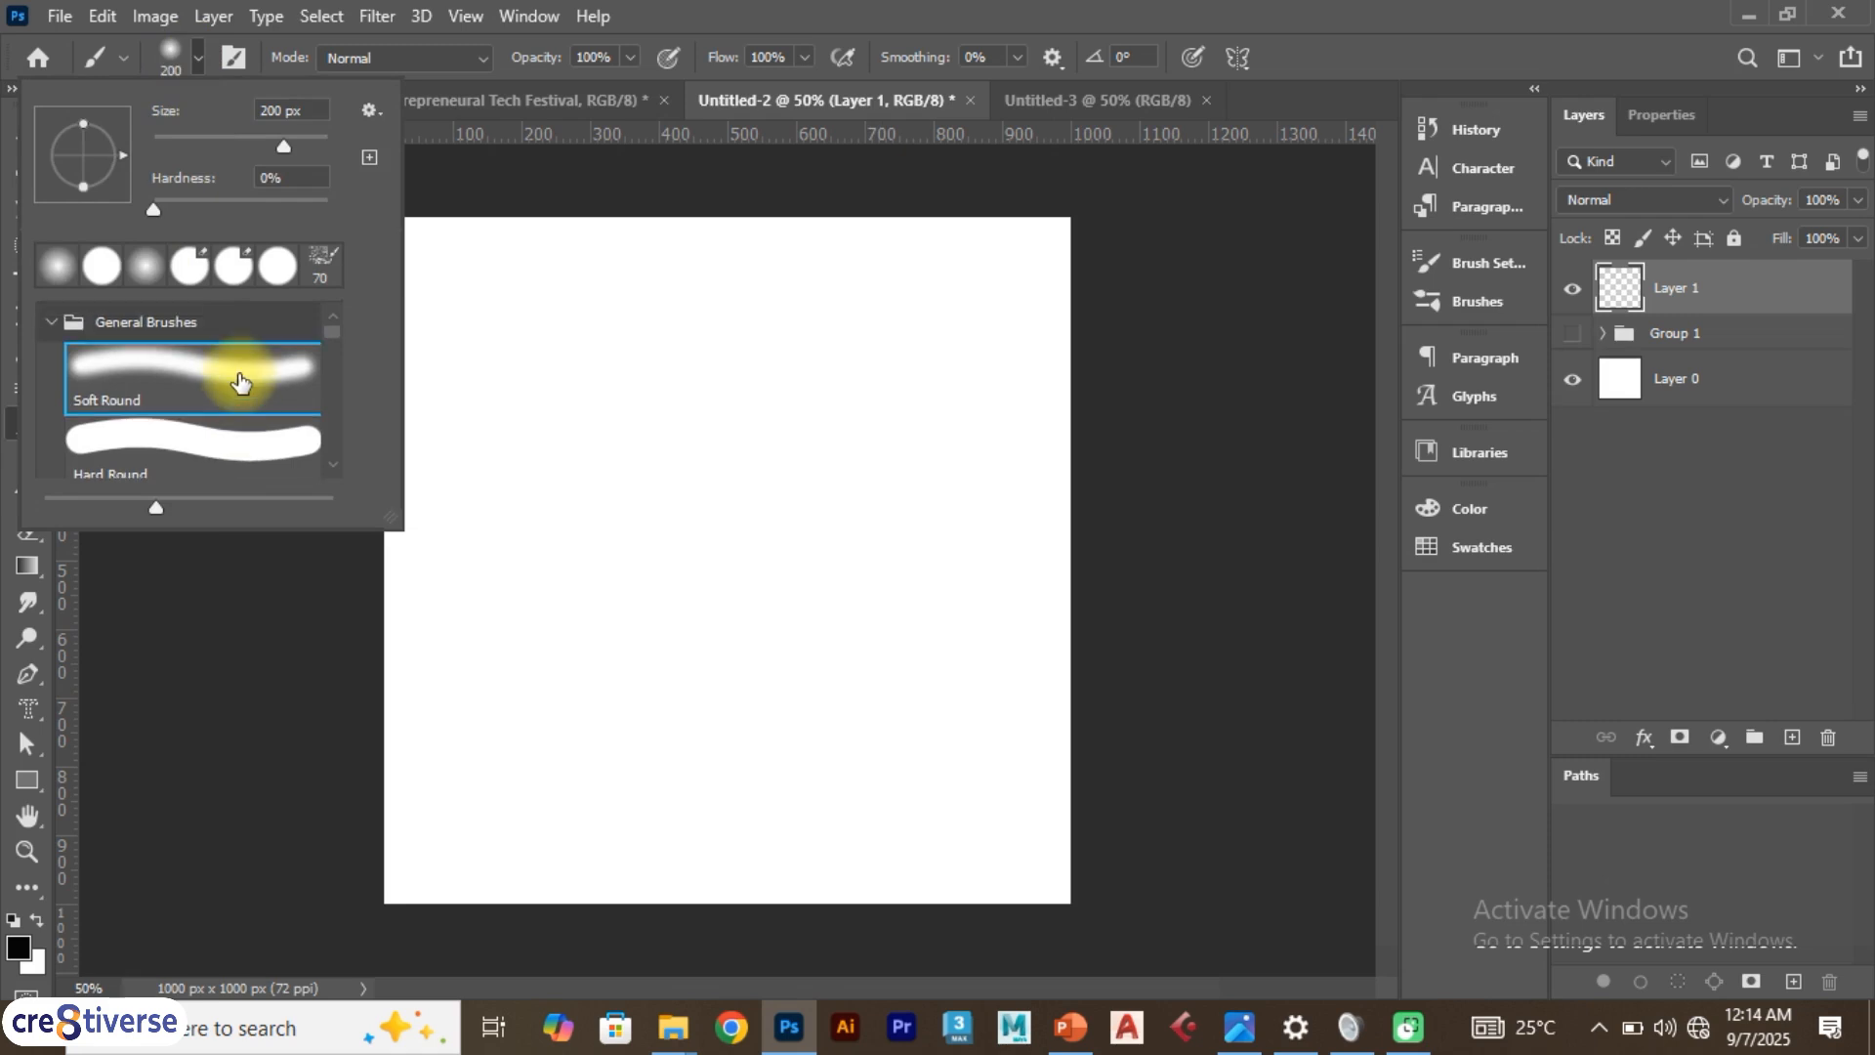
{"action": "mouse_move", "coordinate": [624, 327]}
{"action": "left_mouse_down"}
{"action": "mouse_move", "coordinate": [707, 331]}
{"action": "mouse_move", "coordinate": [824, 502]}
{"action": "mouse_move", "coordinate": [931, 440]}
{"action": "left_mouse_up"}
{"action": "key", "text": "ctrl+z"}
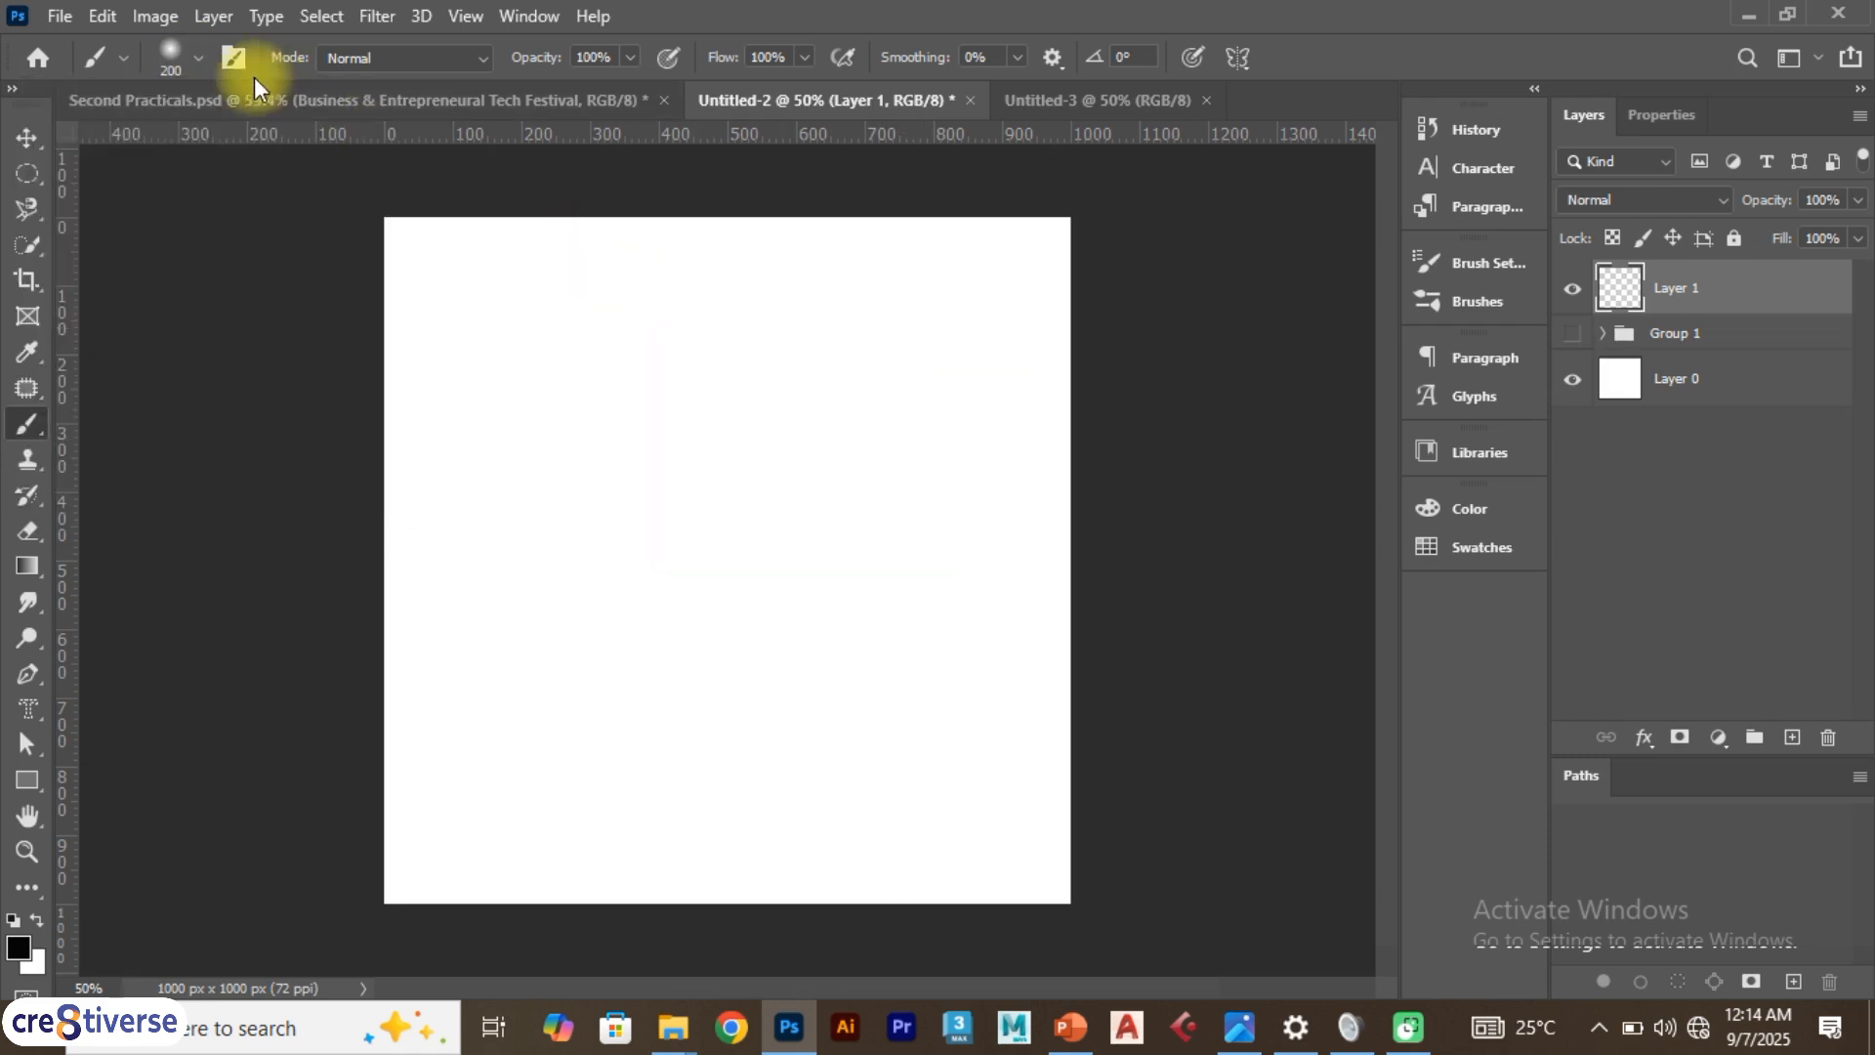
Pick the Hard Round brush and paint a thick black stroke around the canvas
{"action": "left_click", "coordinate": [196, 61]}
{"action": "left_click", "coordinate": [245, 445]}
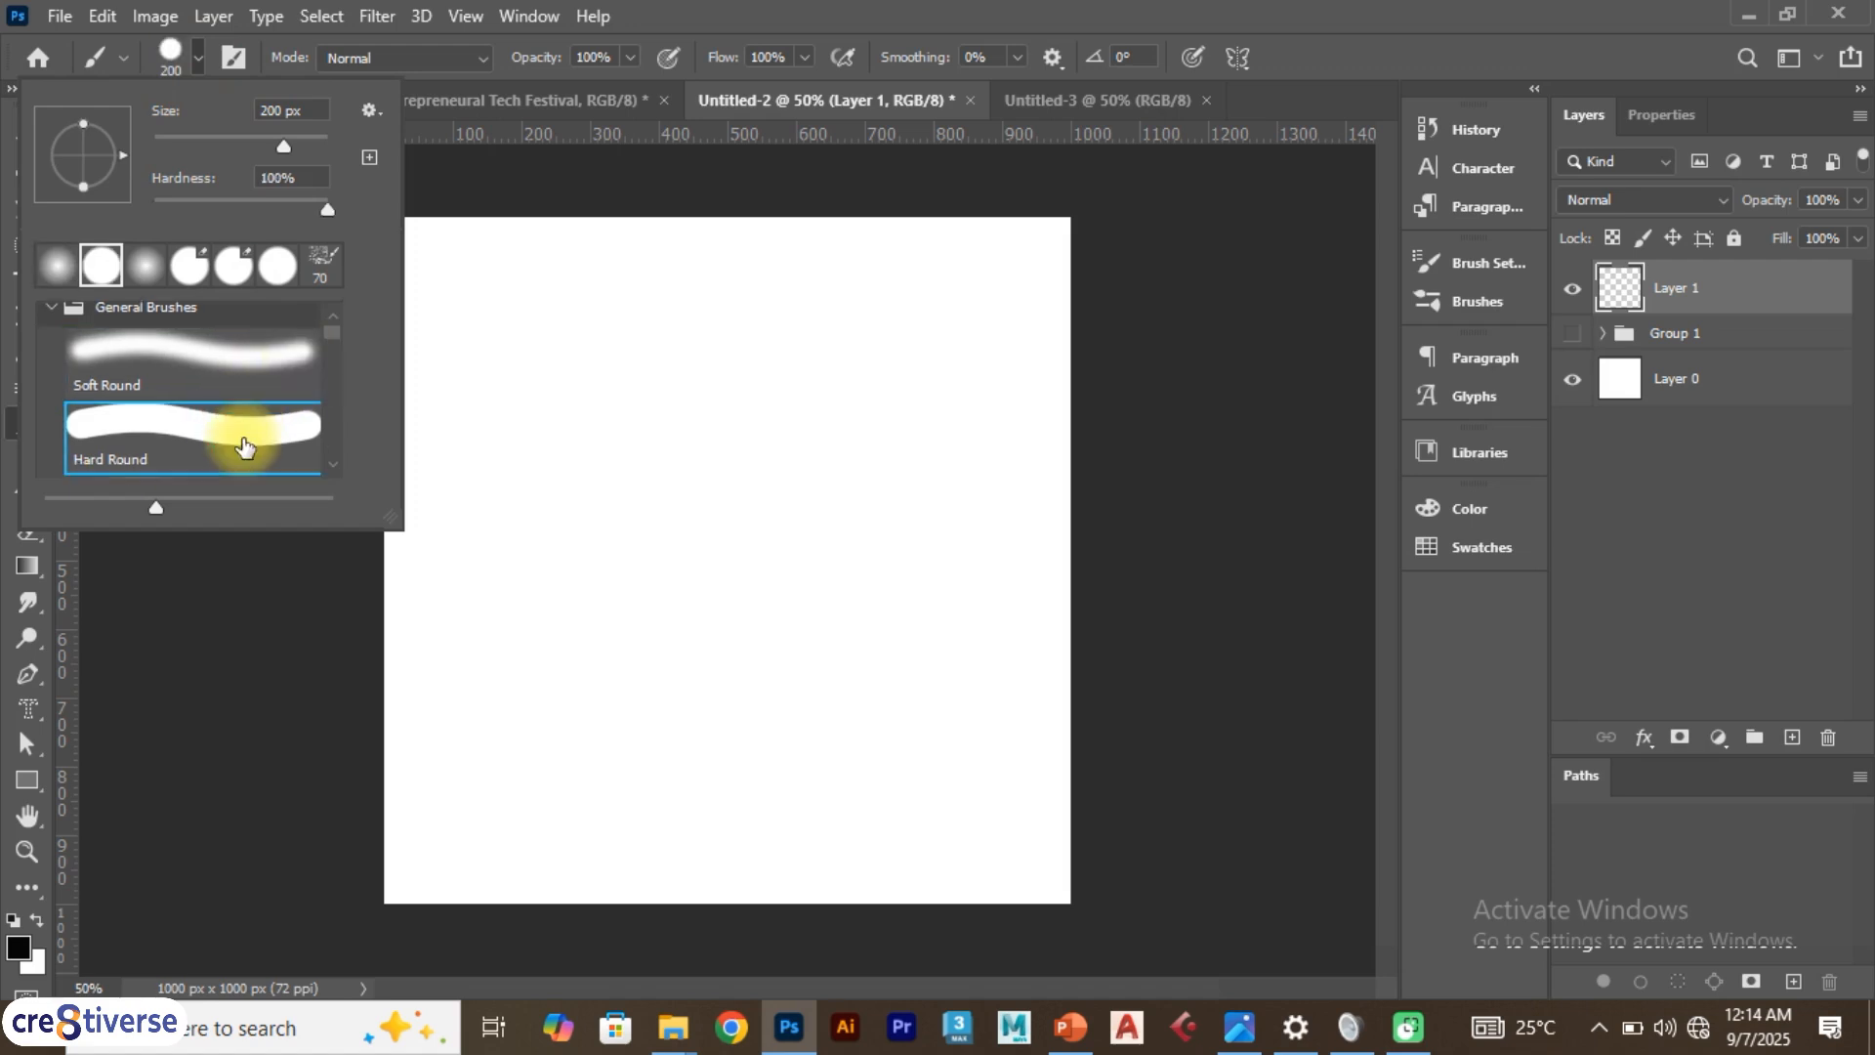
{"action": "mouse_move", "coordinate": [481, 322]}
{"action": "left_mouse_down"}
{"action": "mouse_move", "coordinate": [651, 336]}
{"action": "mouse_move", "coordinate": [697, 367]}
{"action": "mouse_move", "coordinate": [955, 417]}
{"action": "mouse_move", "coordinate": [972, 470]}
{"action": "mouse_move", "coordinate": [952, 561]}
{"action": "mouse_move", "coordinate": [899, 610]}
{"action": "mouse_move", "coordinate": [903, 658]}
{"action": "mouse_move", "coordinate": [977, 690]}
{"action": "mouse_move", "coordinate": [923, 720]}
{"action": "mouse_move", "coordinate": [939, 756]}
{"action": "mouse_move", "coordinate": [888, 695]}
{"action": "left_mouse_up"}
Lower the brush opacity to 24%, paint another stroke, and undo both strokes
{"action": "left_click", "coordinate": [630, 57]}
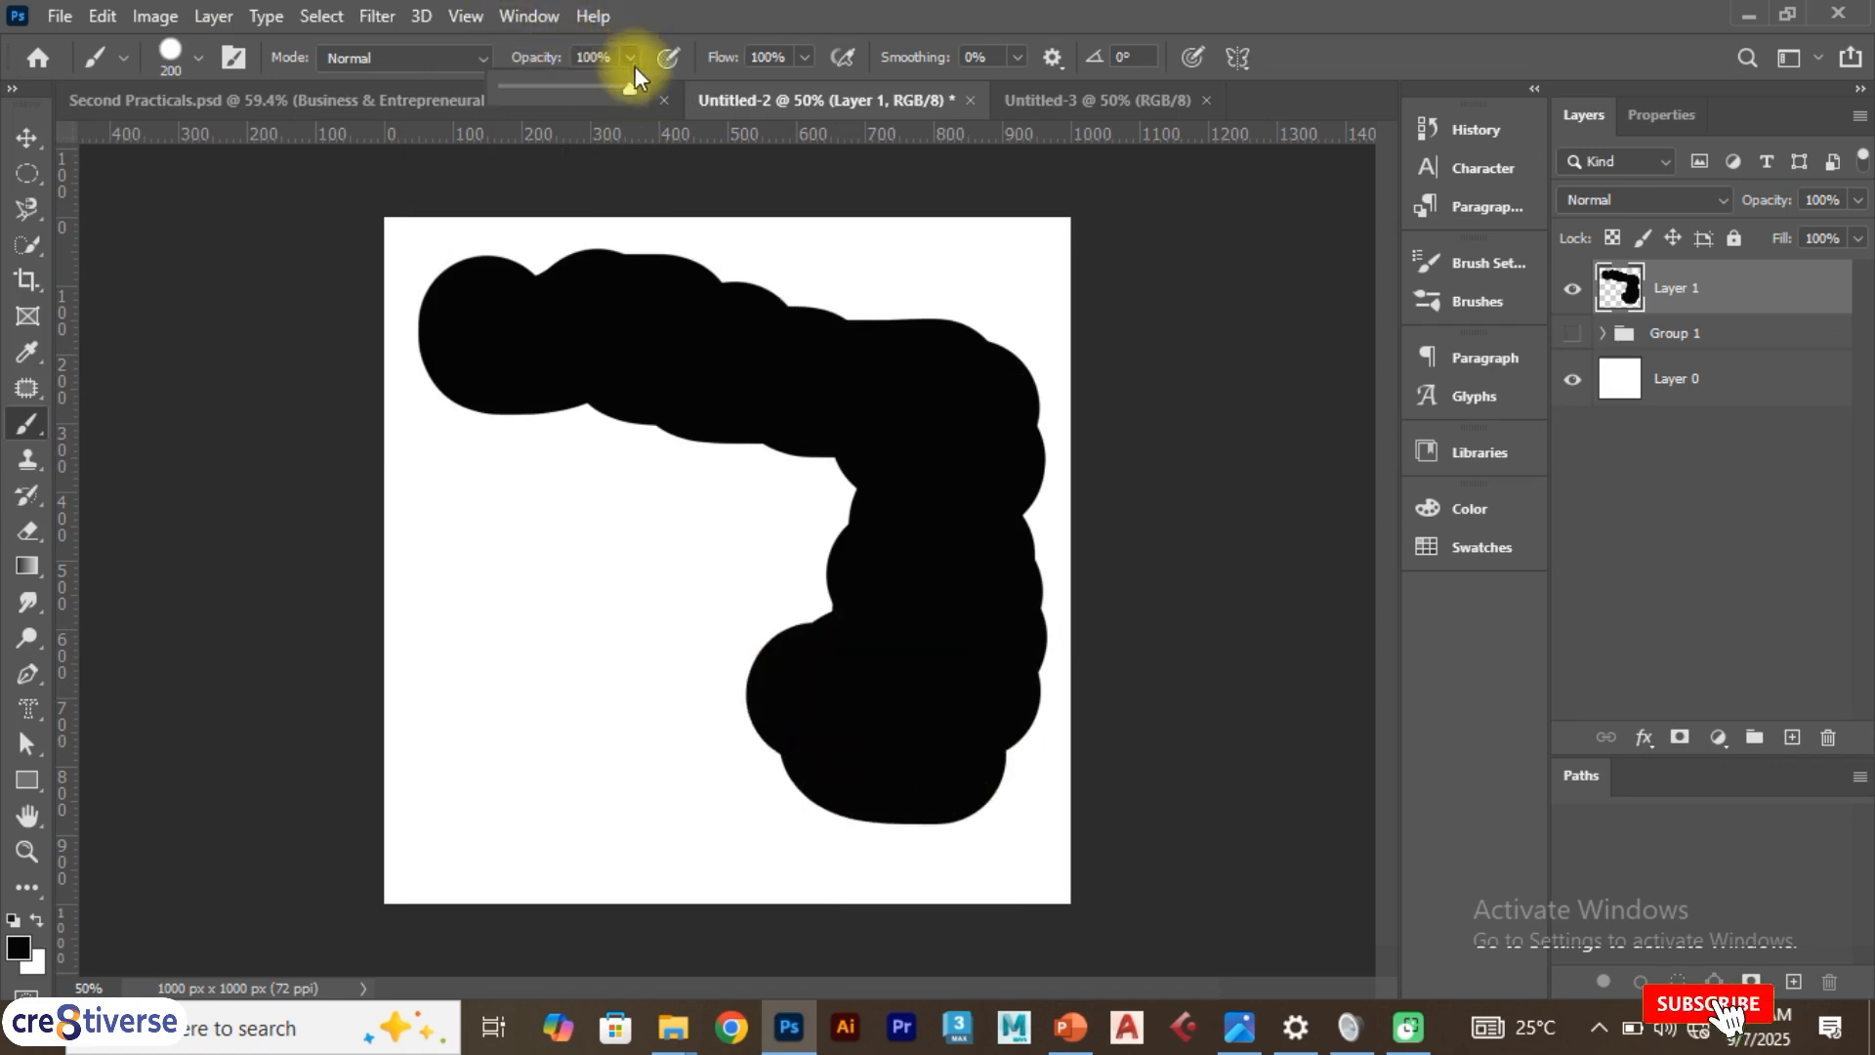
{"action": "left_click_drag", "start_coordinate": [630, 88], "coordinate": [522, 101]}
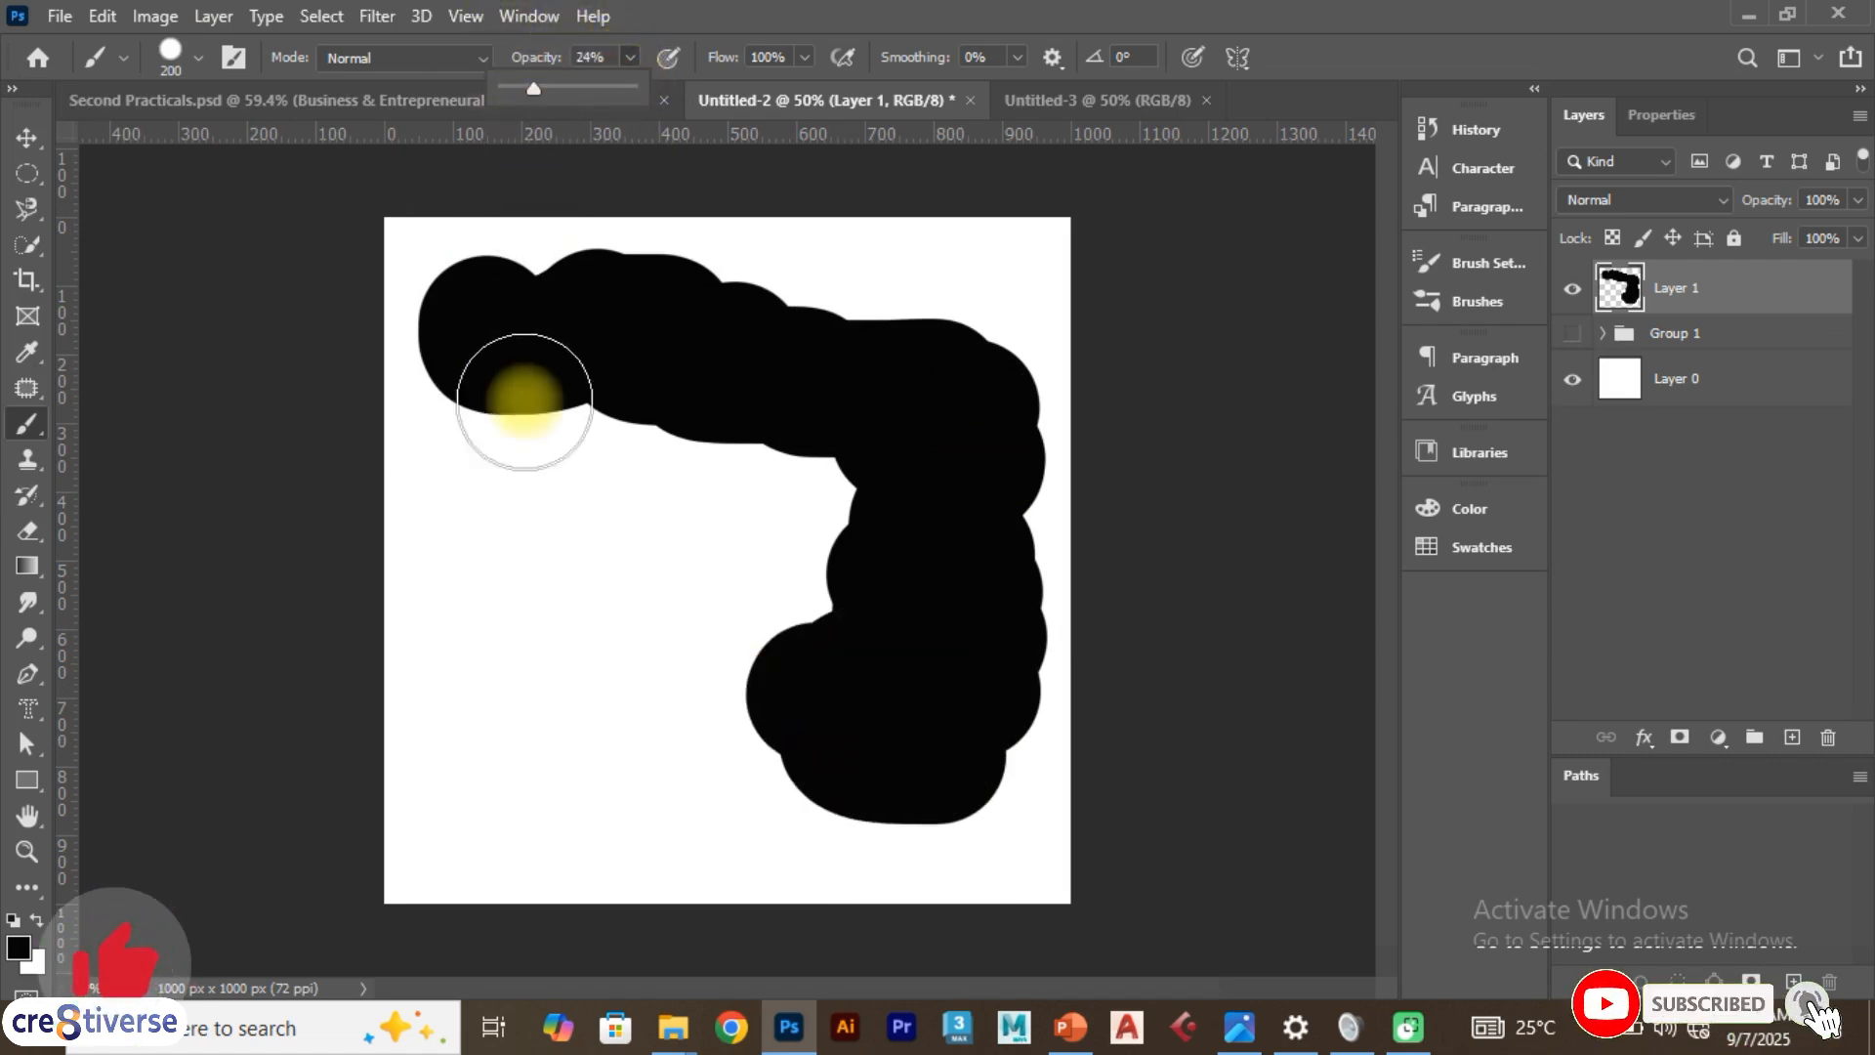
{"action": "mouse_move", "coordinate": [527, 493]}
{"action": "left_mouse_down"}
{"action": "mouse_move", "coordinate": [511, 540]}
{"action": "mouse_move", "coordinate": [568, 681]}
{"action": "mouse_move", "coordinate": [581, 742]}
{"action": "mouse_move", "coordinate": [563, 764]}
{"action": "mouse_move", "coordinate": [592, 753]}
{"action": "mouse_move", "coordinate": [508, 574]}
{"action": "left_mouse_up"}
{"action": "key", "text": "ctrl+z"}
{"action": "key", "text": "ctrl+z"}
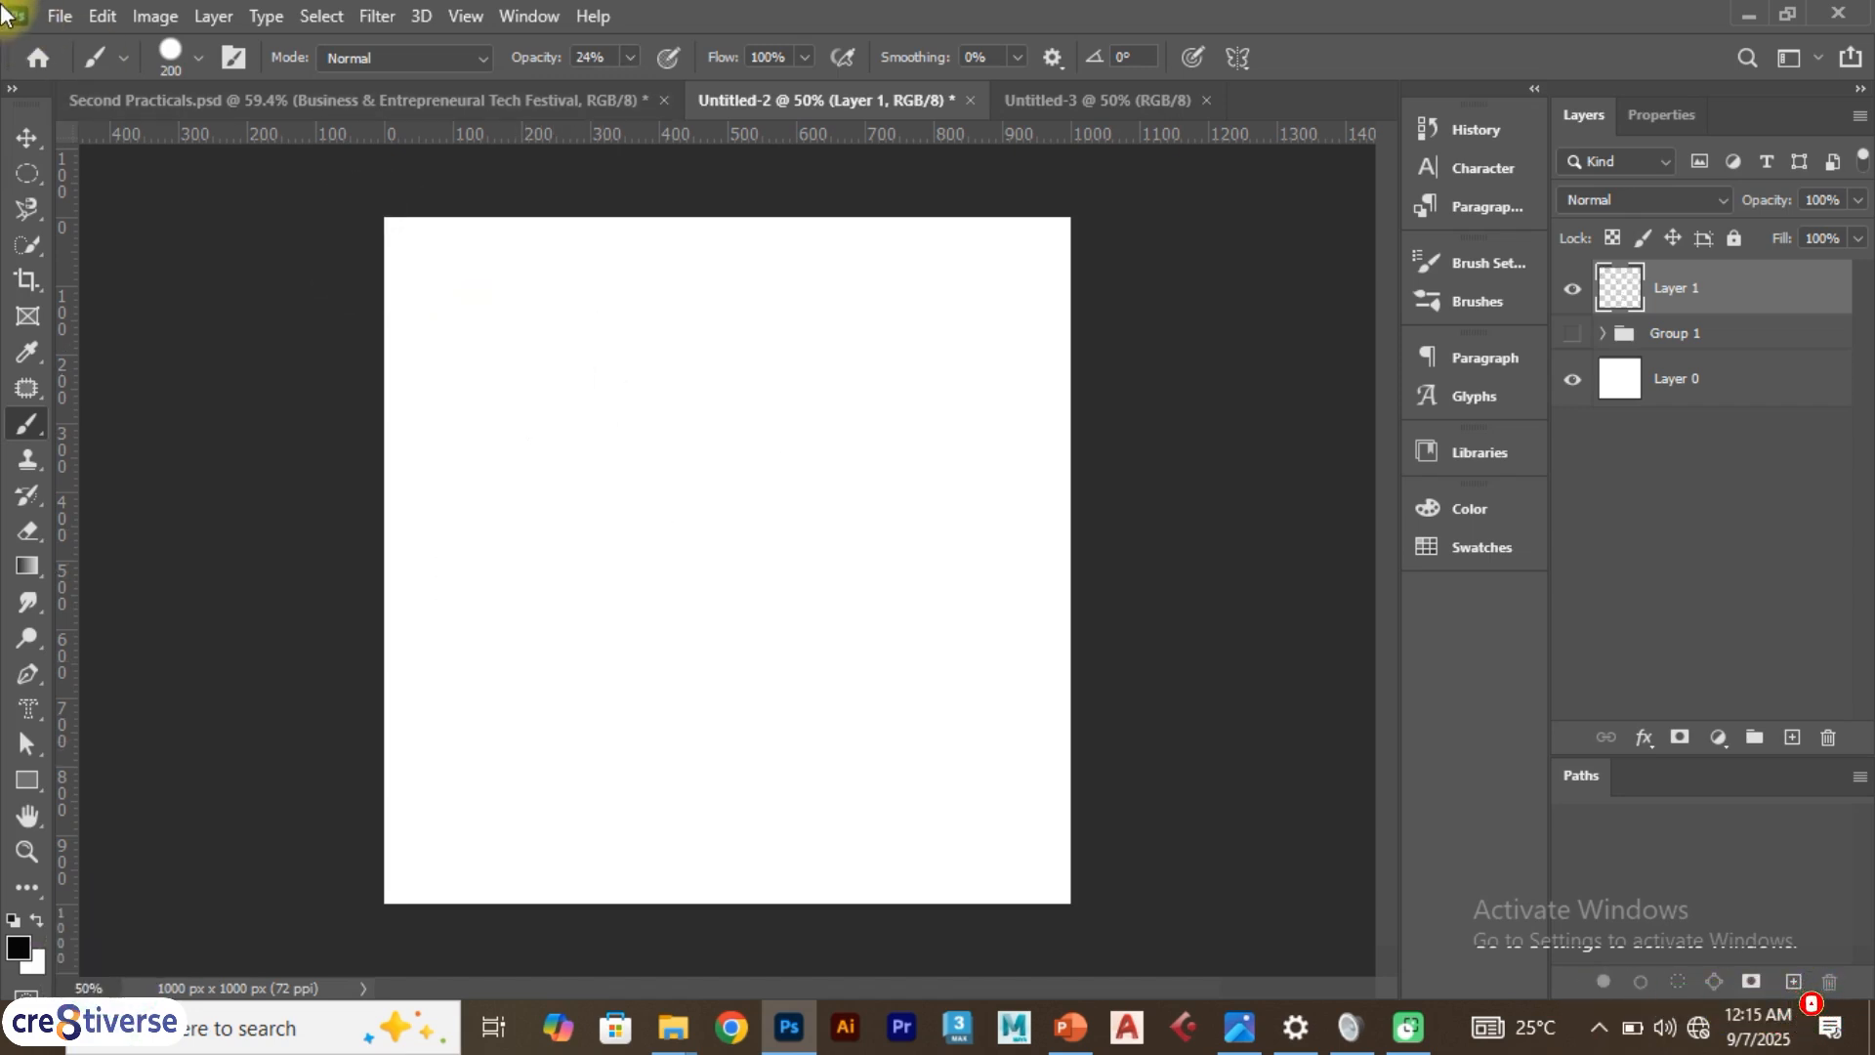
Open the brush presets and scroll through the General Brushes list
{"action": "left_click", "coordinate": [119, 58]}
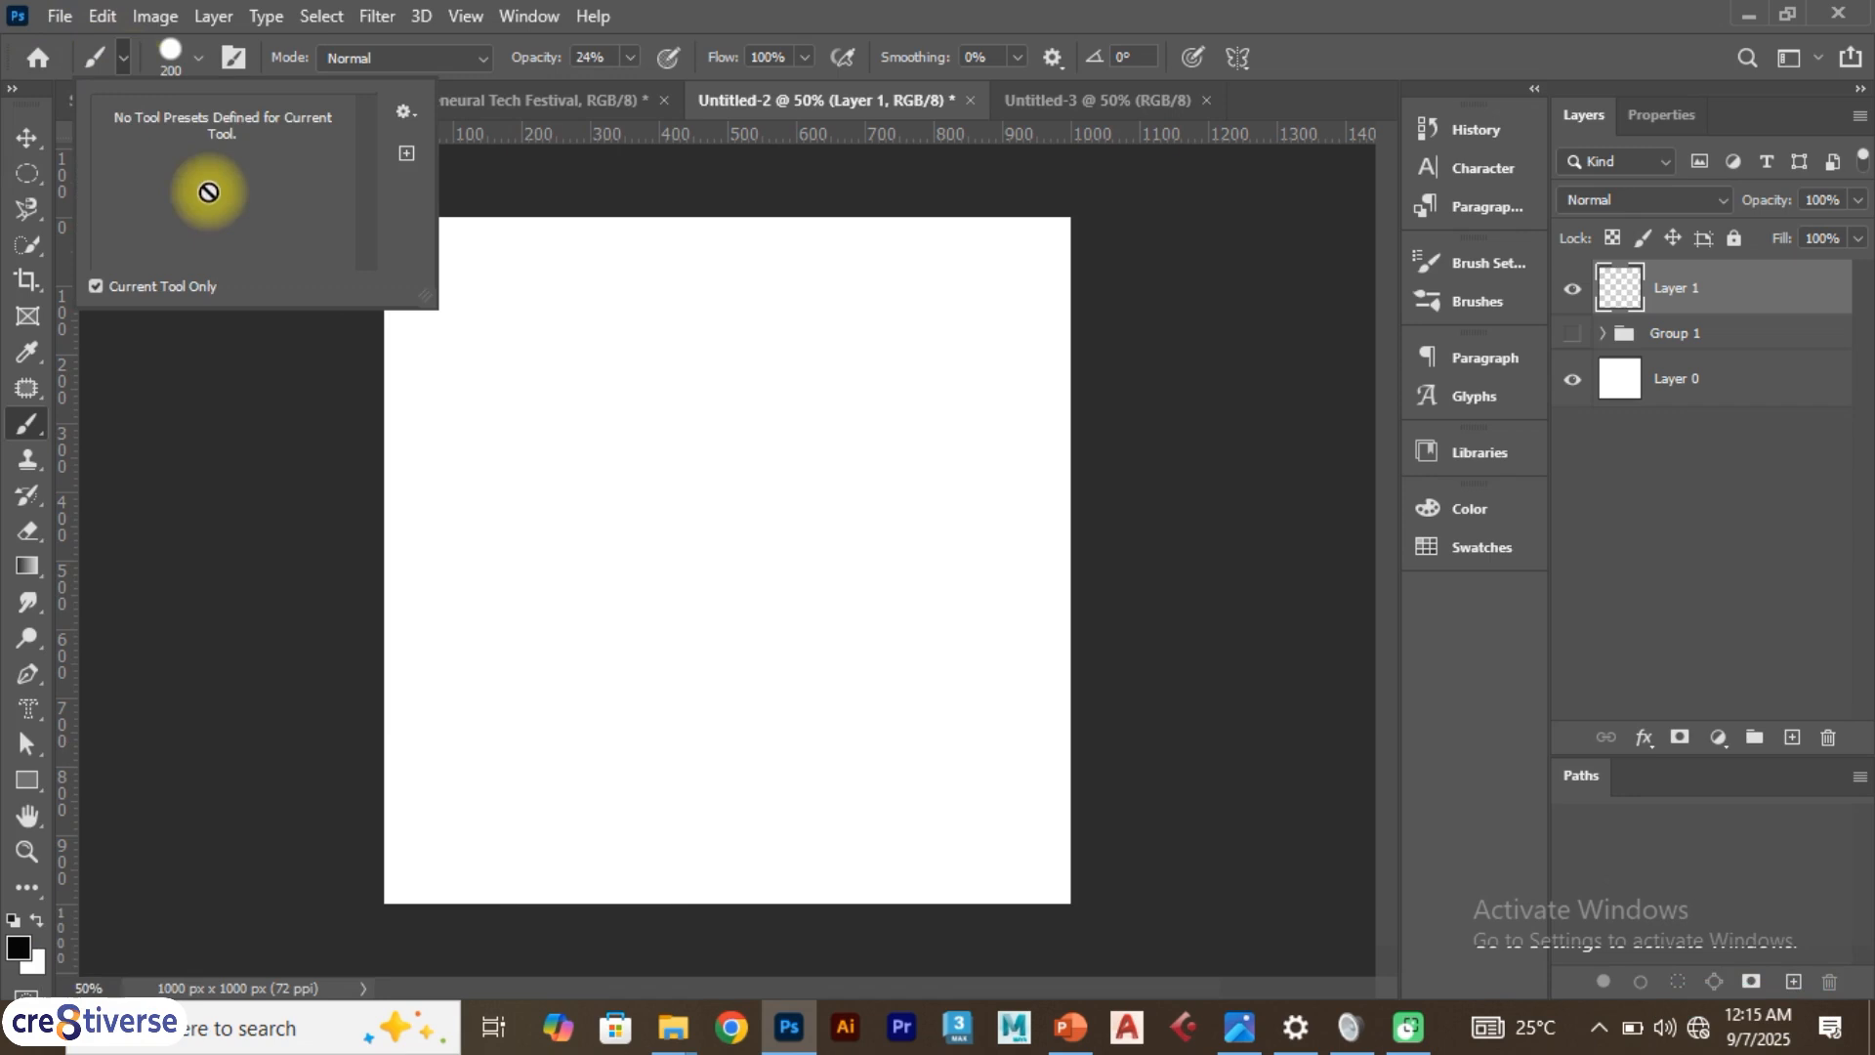
{"action": "left_click", "coordinate": [198, 59]}
{"action": "scroll", "coordinate": [338, 347], "scroll_direction": "down", "scroll_amount": 2}
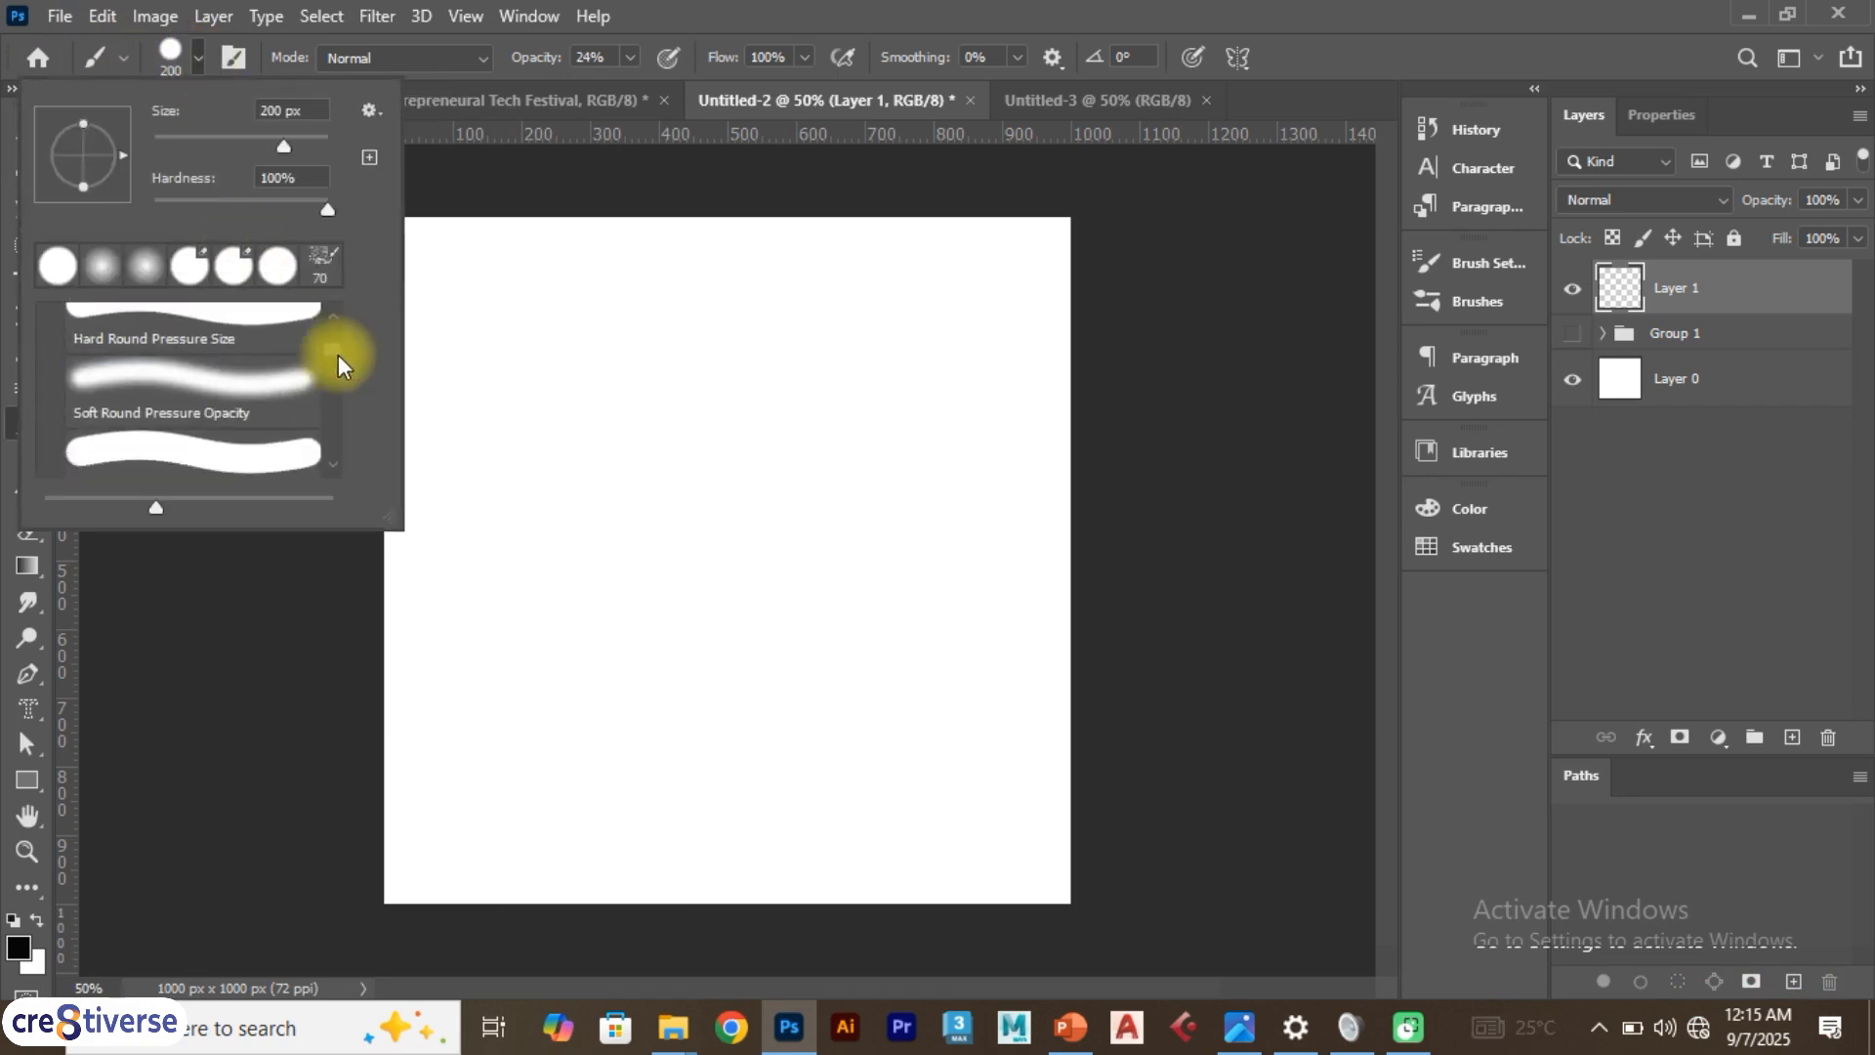
{"action": "scroll", "coordinate": [338, 355], "scroll_direction": "down", "scroll_amount": 3}
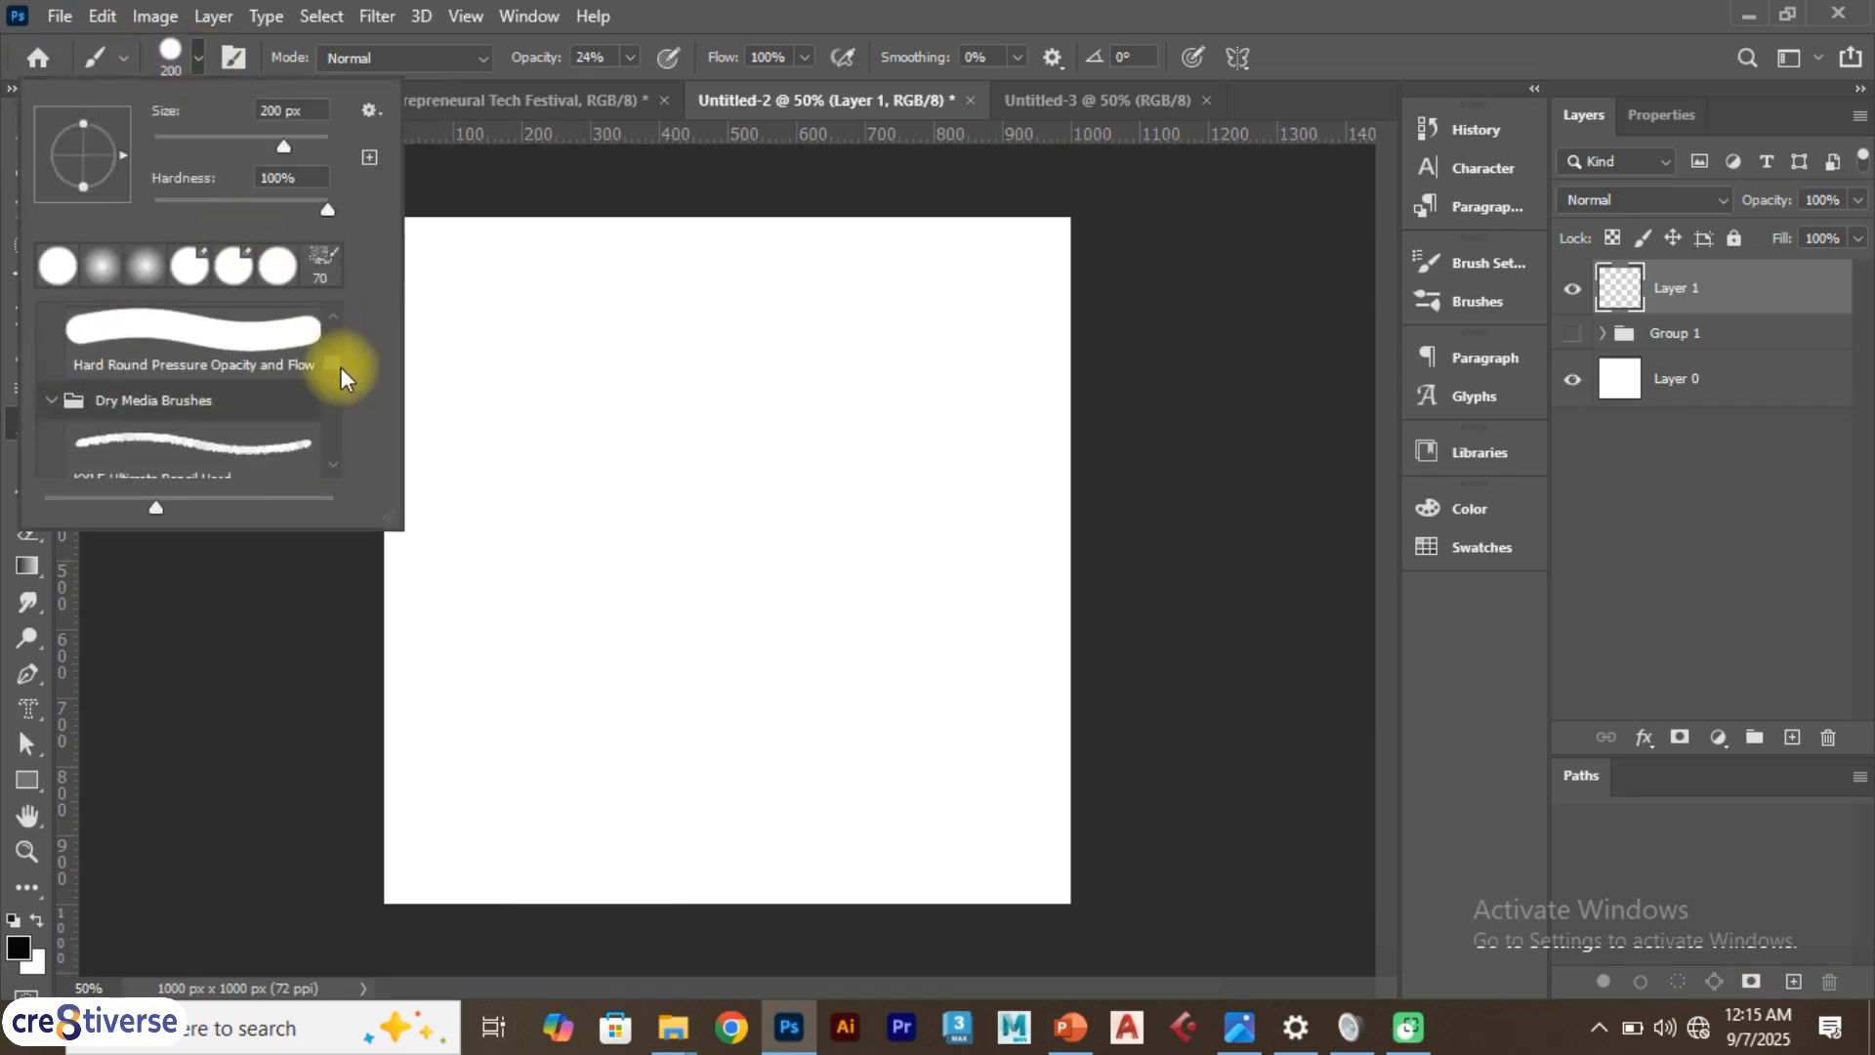
{"action": "scroll", "coordinate": [337, 371], "scroll_direction": "up", "scroll_amount": 1}
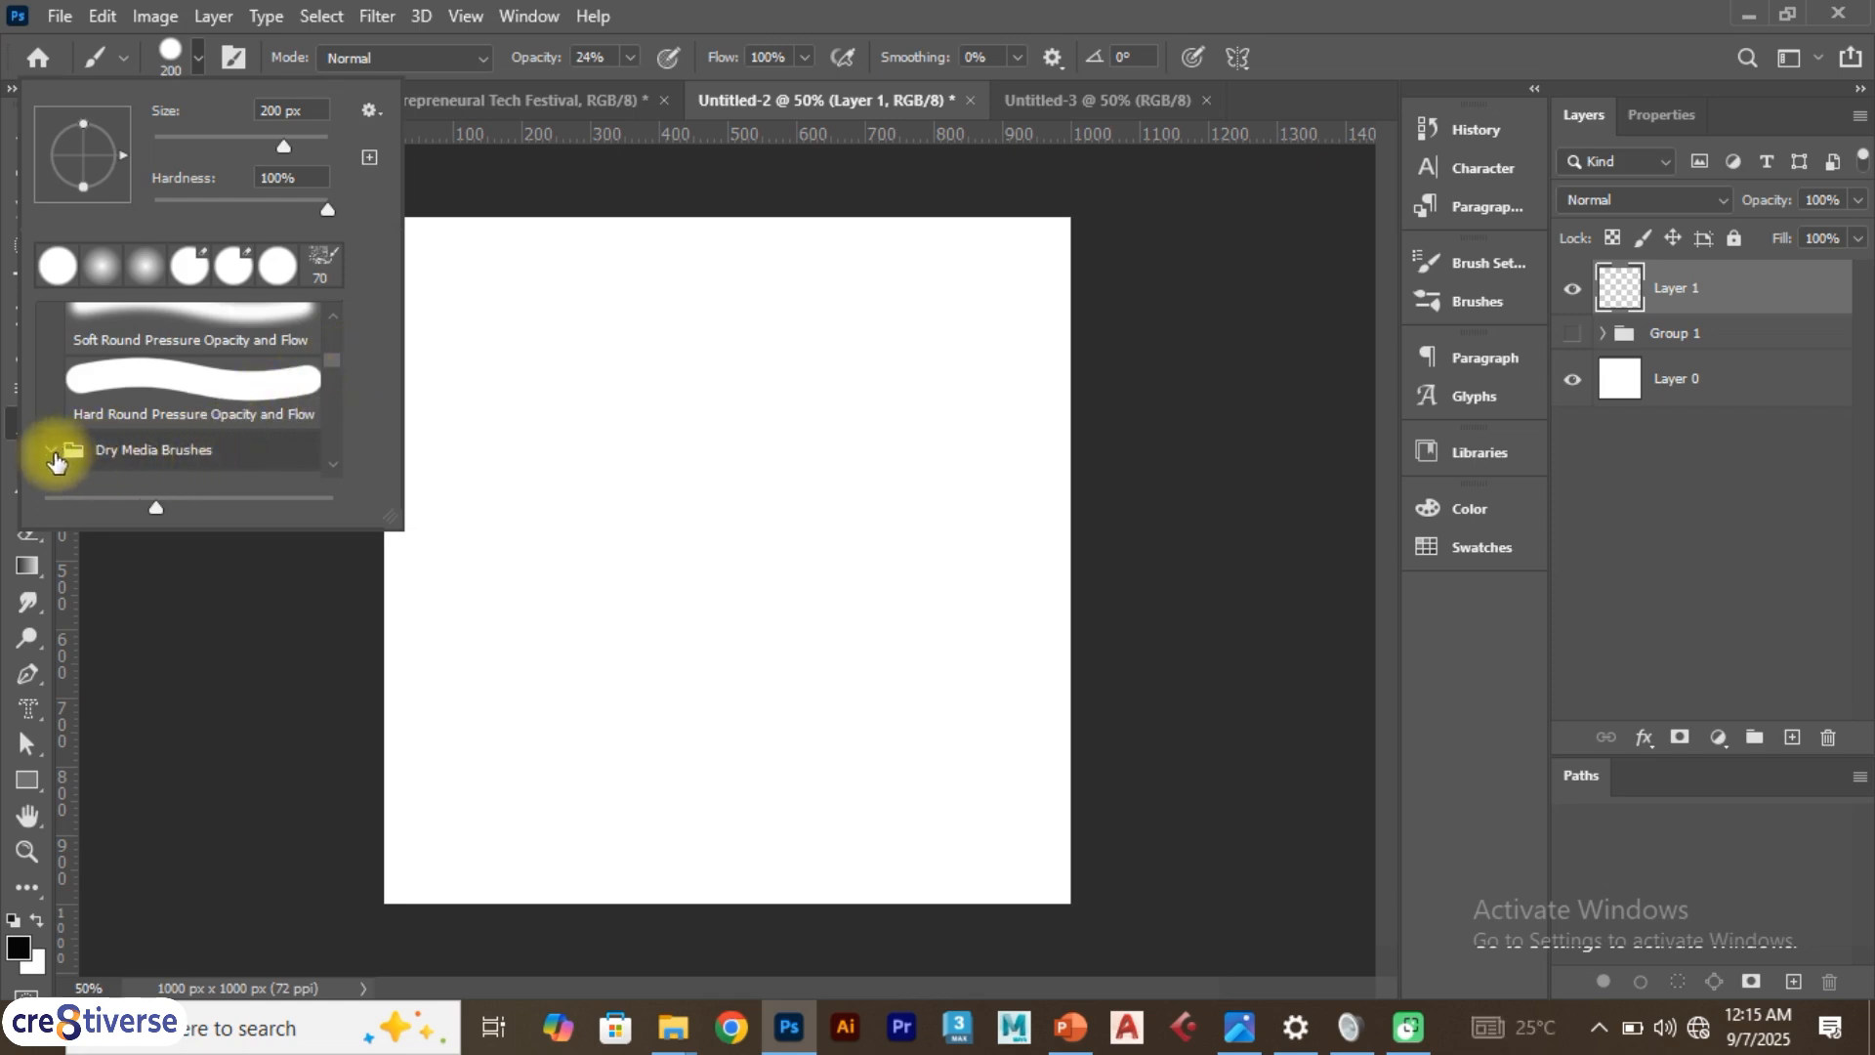
{"action": "scroll", "coordinate": [234, 410], "scroll_direction": "up", "scroll_amount": 1}
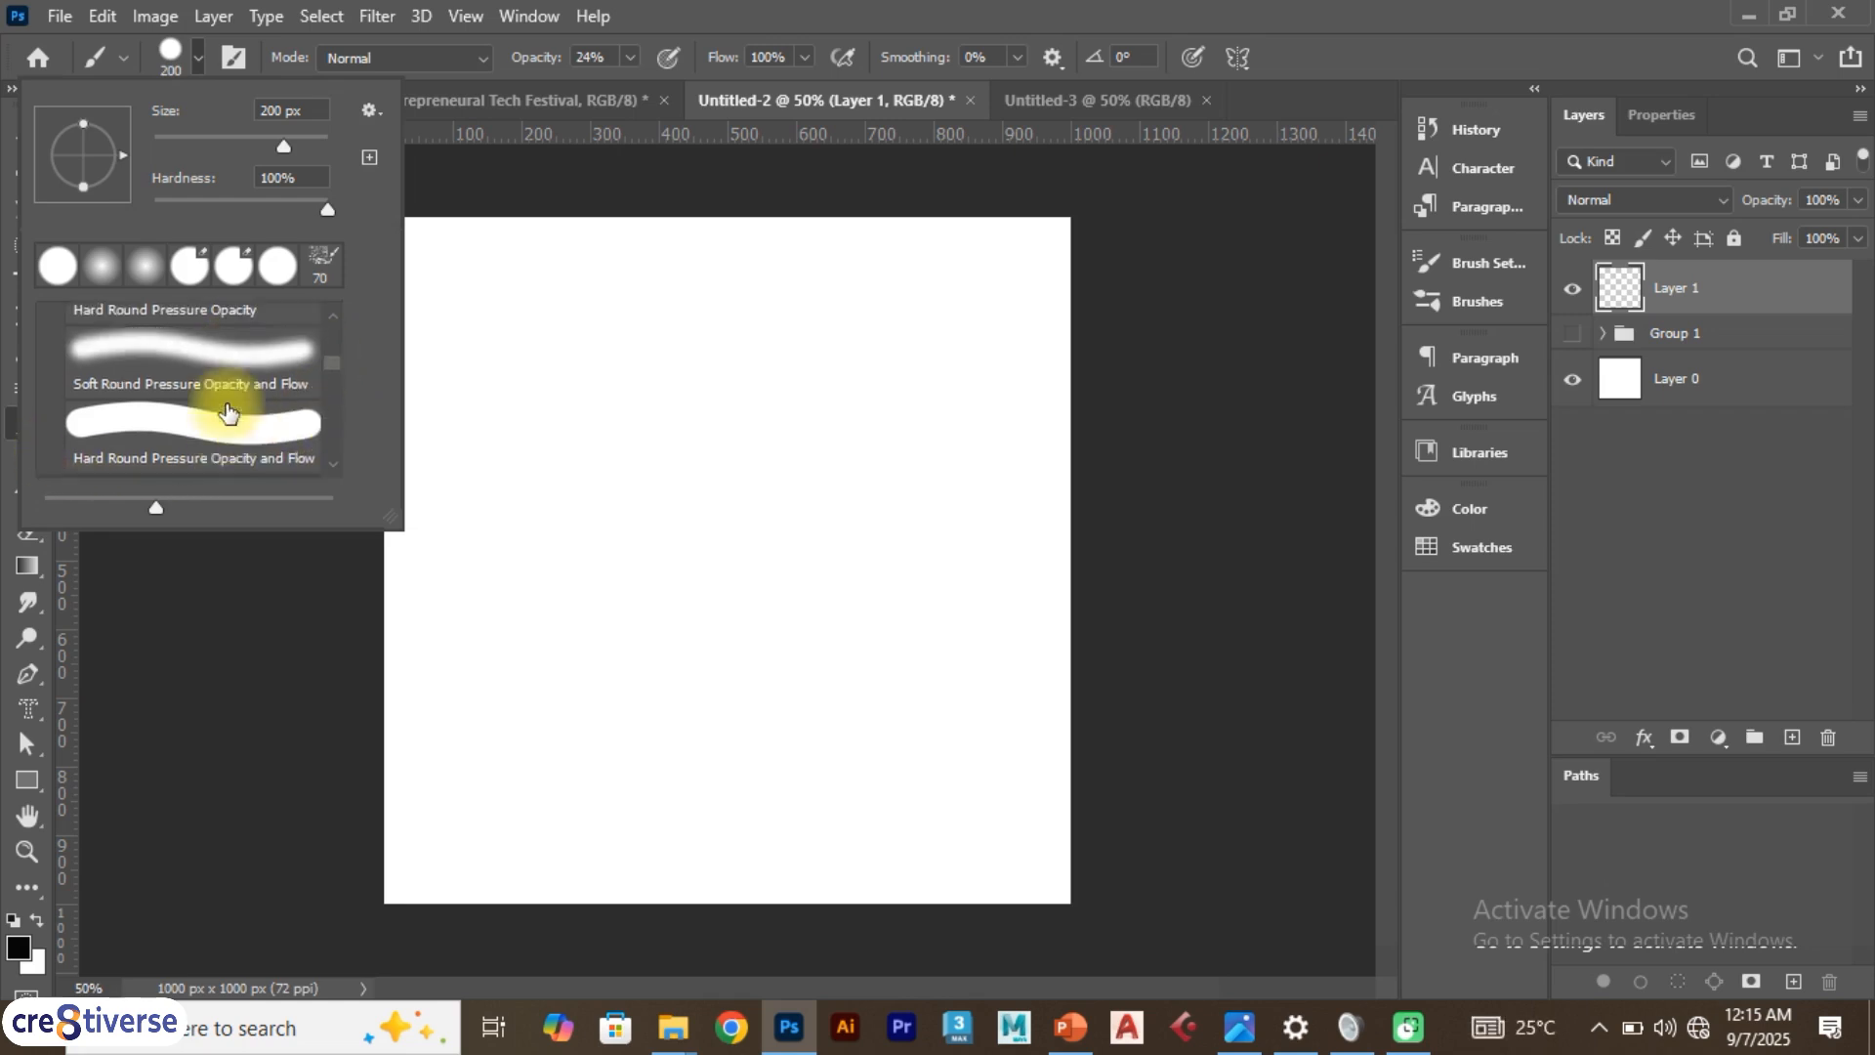
{"action": "scroll", "coordinate": [228, 413], "scroll_direction": "up", "scroll_amount": 4}
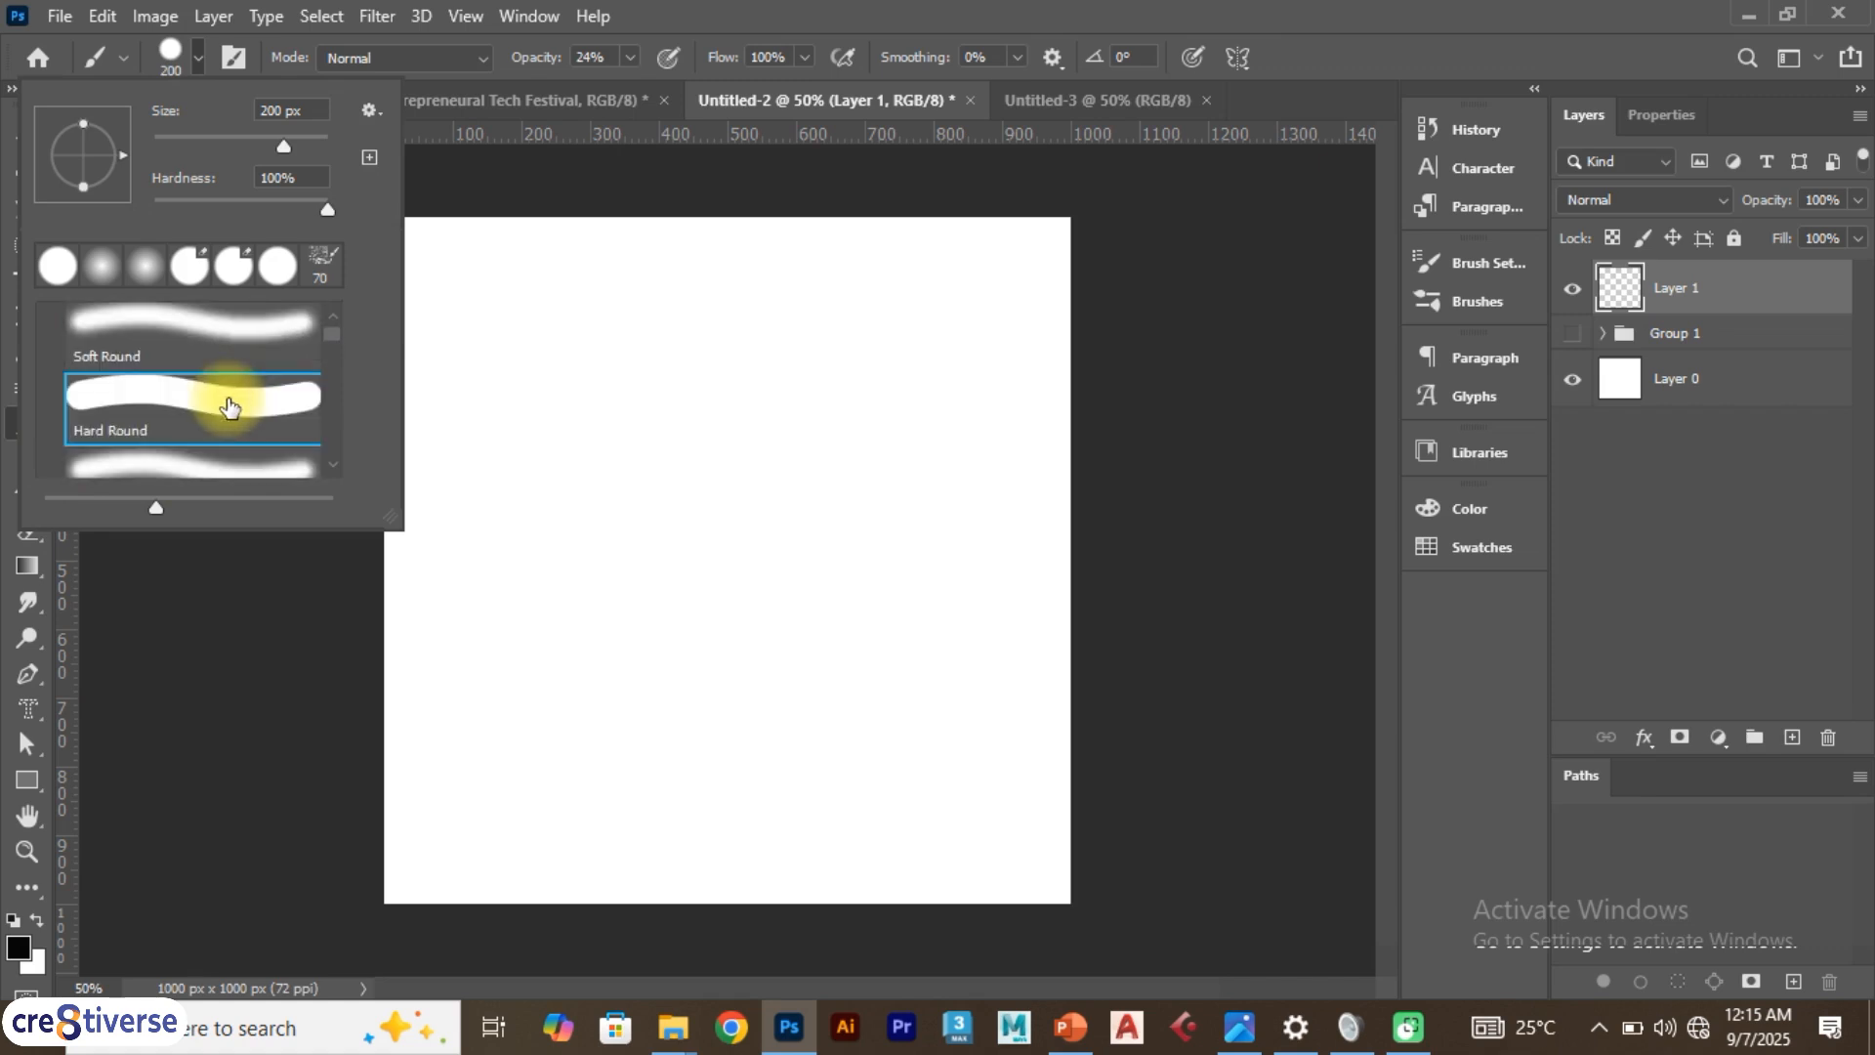
{"action": "scroll", "coordinate": [229, 406], "scroll_direction": "up", "scroll_amount": 1}
Pick Kyle's Spatter Brushes - Spatter Bot Tilt from Special Effects Brushes, paint a spatter stroke, and undo it
{"action": "left_click", "coordinate": [52, 325]}
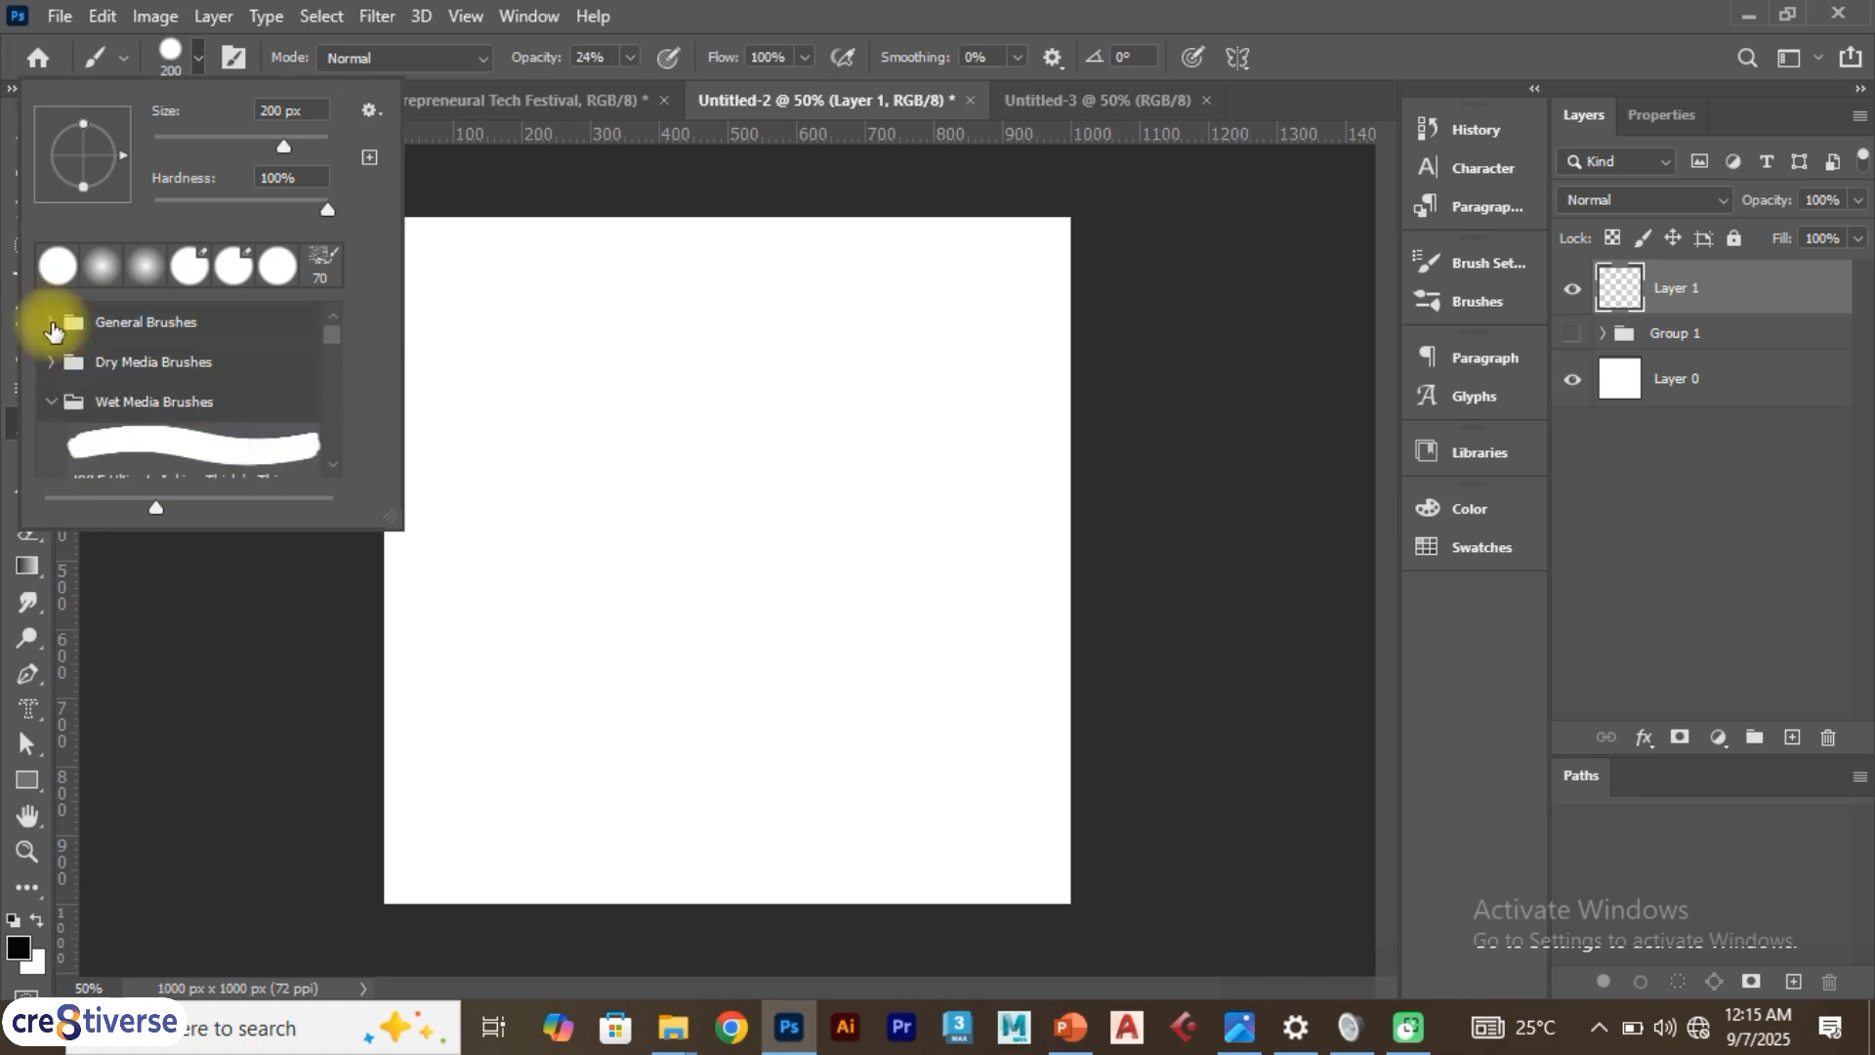
{"action": "left_click", "coordinate": [51, 402]}
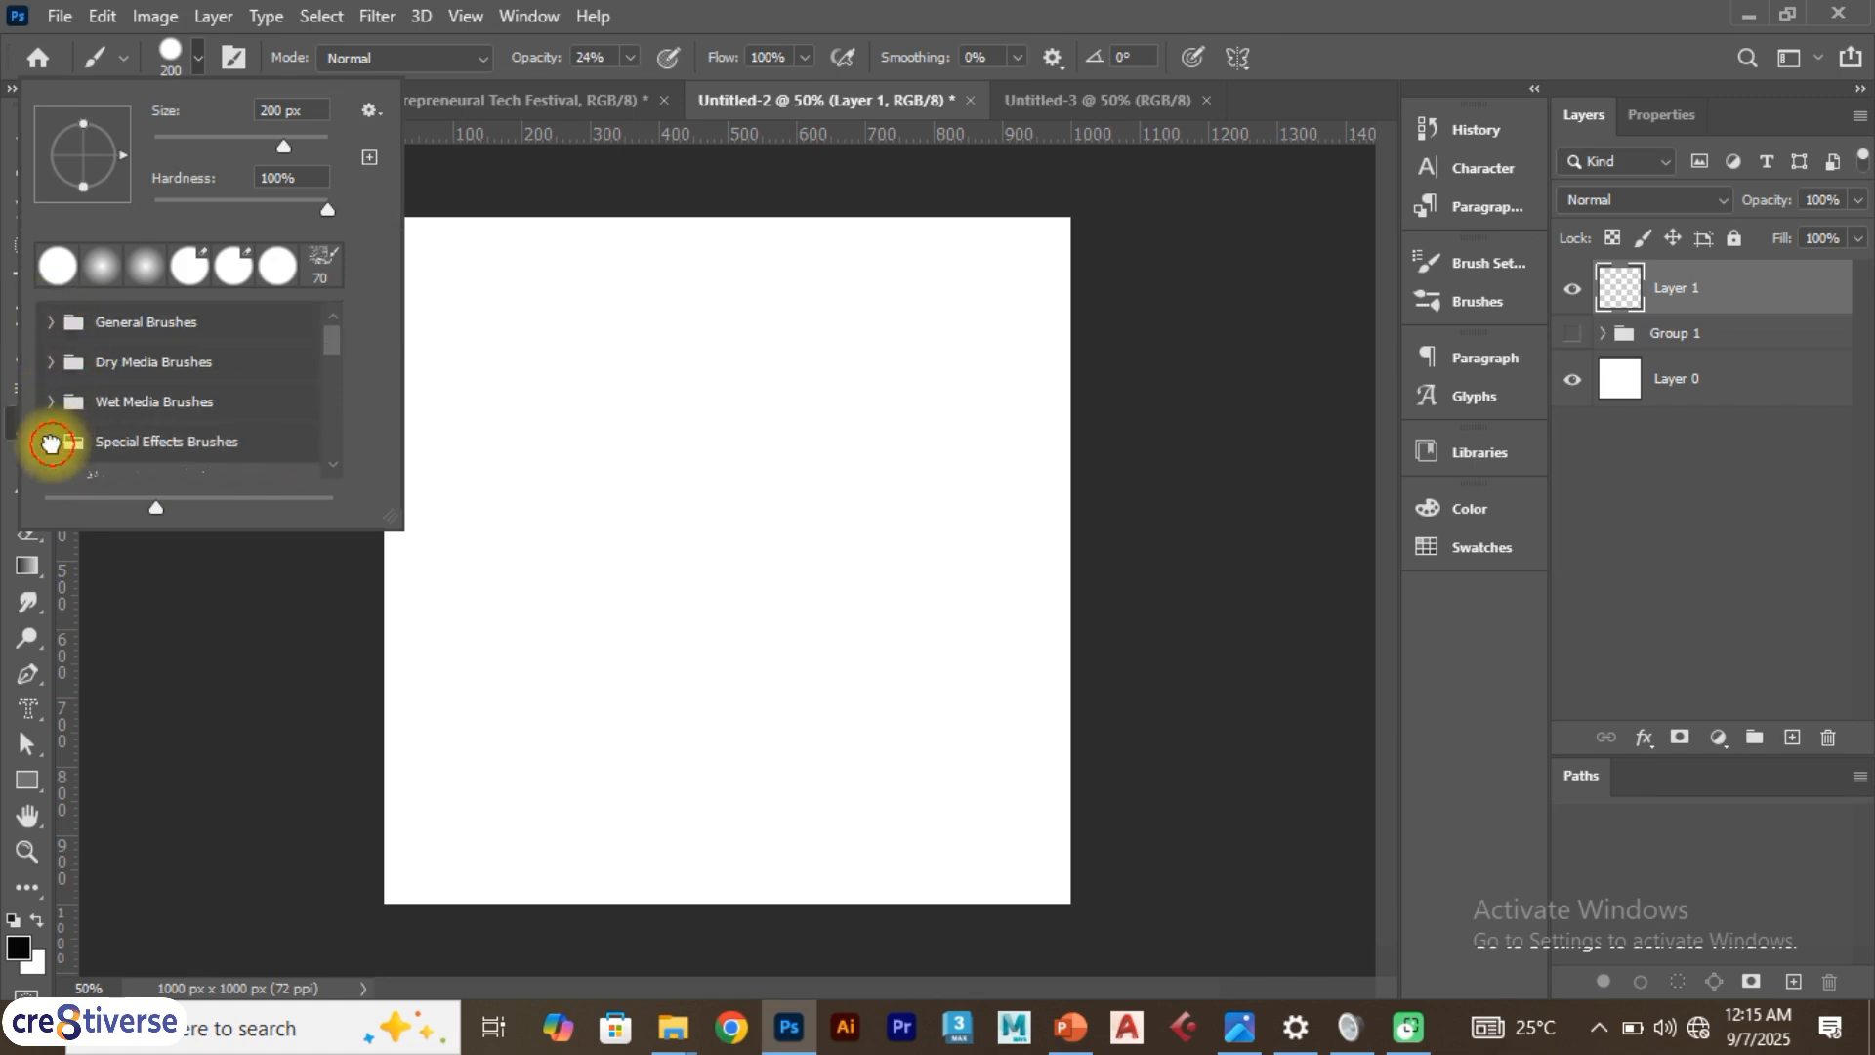
{"action": "left_click", "coordinate": [51, 442]}
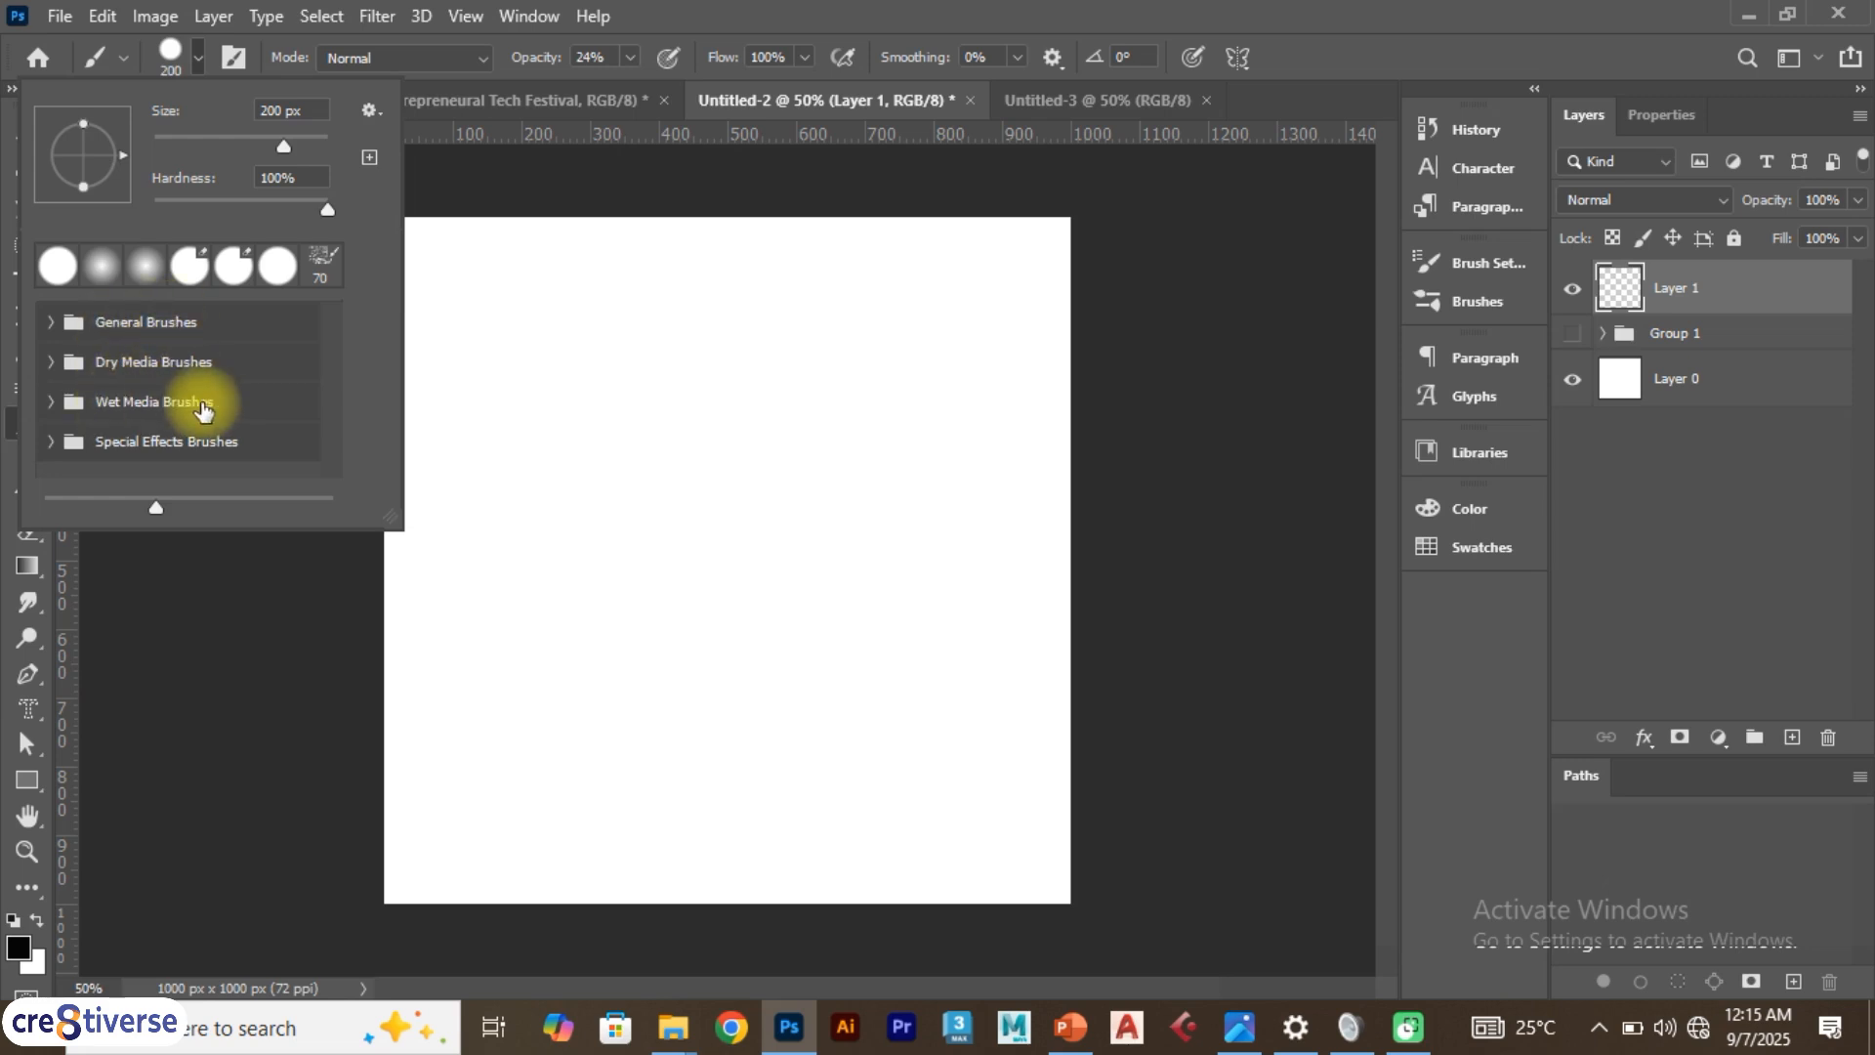
{"action": "left_click", "coordinate": [146, 444]}
{"action": "scroll", "coordinate": [149, 462], "scroll_direction": "down", "scroll_amount": 2}
{"action": "left_click", "coordinate": [147, 373]}
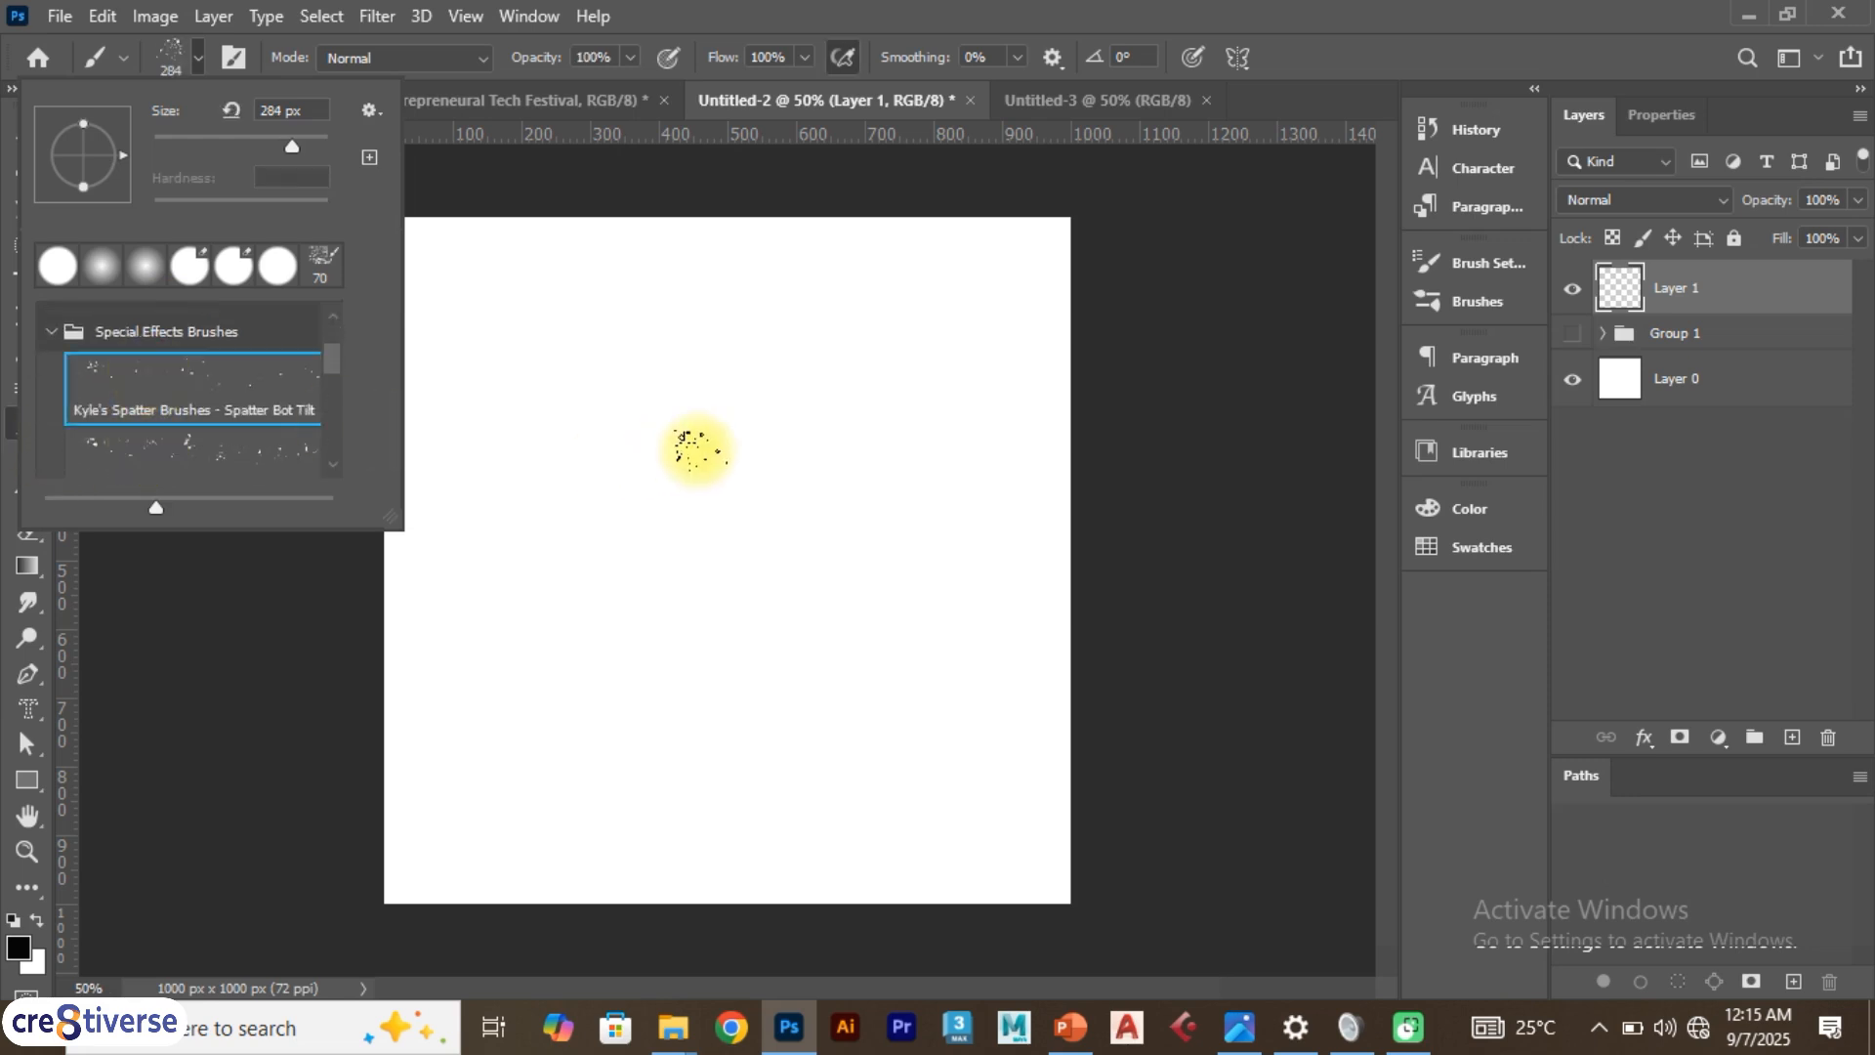
{"action": "mouse_move", "coordinate": [695, 447]}
{"action": "left_mouse_down"}
{"action": "mouse_move", "coordinate": [742, 514]}
{"action": "mouse_move", "coordinate": [846, 503]}
{"action": "mouse_move", "coordinate": [945, 423]}
{"action": "mouse_move", "coordinate": [778, 322]}
{"action": "mouse_move", "coordinate": [416, 296]}
{"action": "mouse_move", "coordinate": [392, 331]}
{"action": "mouse_move", "coordinate": [514, 590]}
{"action": "mouse_move", "coordinate": [495, 606]}
{"action": "mouse_move", "coordinate": [630, 782]}
{"action": "mouse_move", "coordinate": [883, 825]}
{"action": "mouse_move", "coordinate": [985, 533]}
{"action": "mouse_move", "coordinate": [939, 250]}
{"action": "mouse_move", "coordinate": [271, 220]}
{"action": "mouse_move", "coordinate": [499, 727]}
{"action": "mouse_move", "coordinate": [516, 828]}
{"action": "mouse_move", "coordinate": [640, 862]}
{"action": "left_mouse_up"}
{"action": "key", "text": "ctrl+z"}
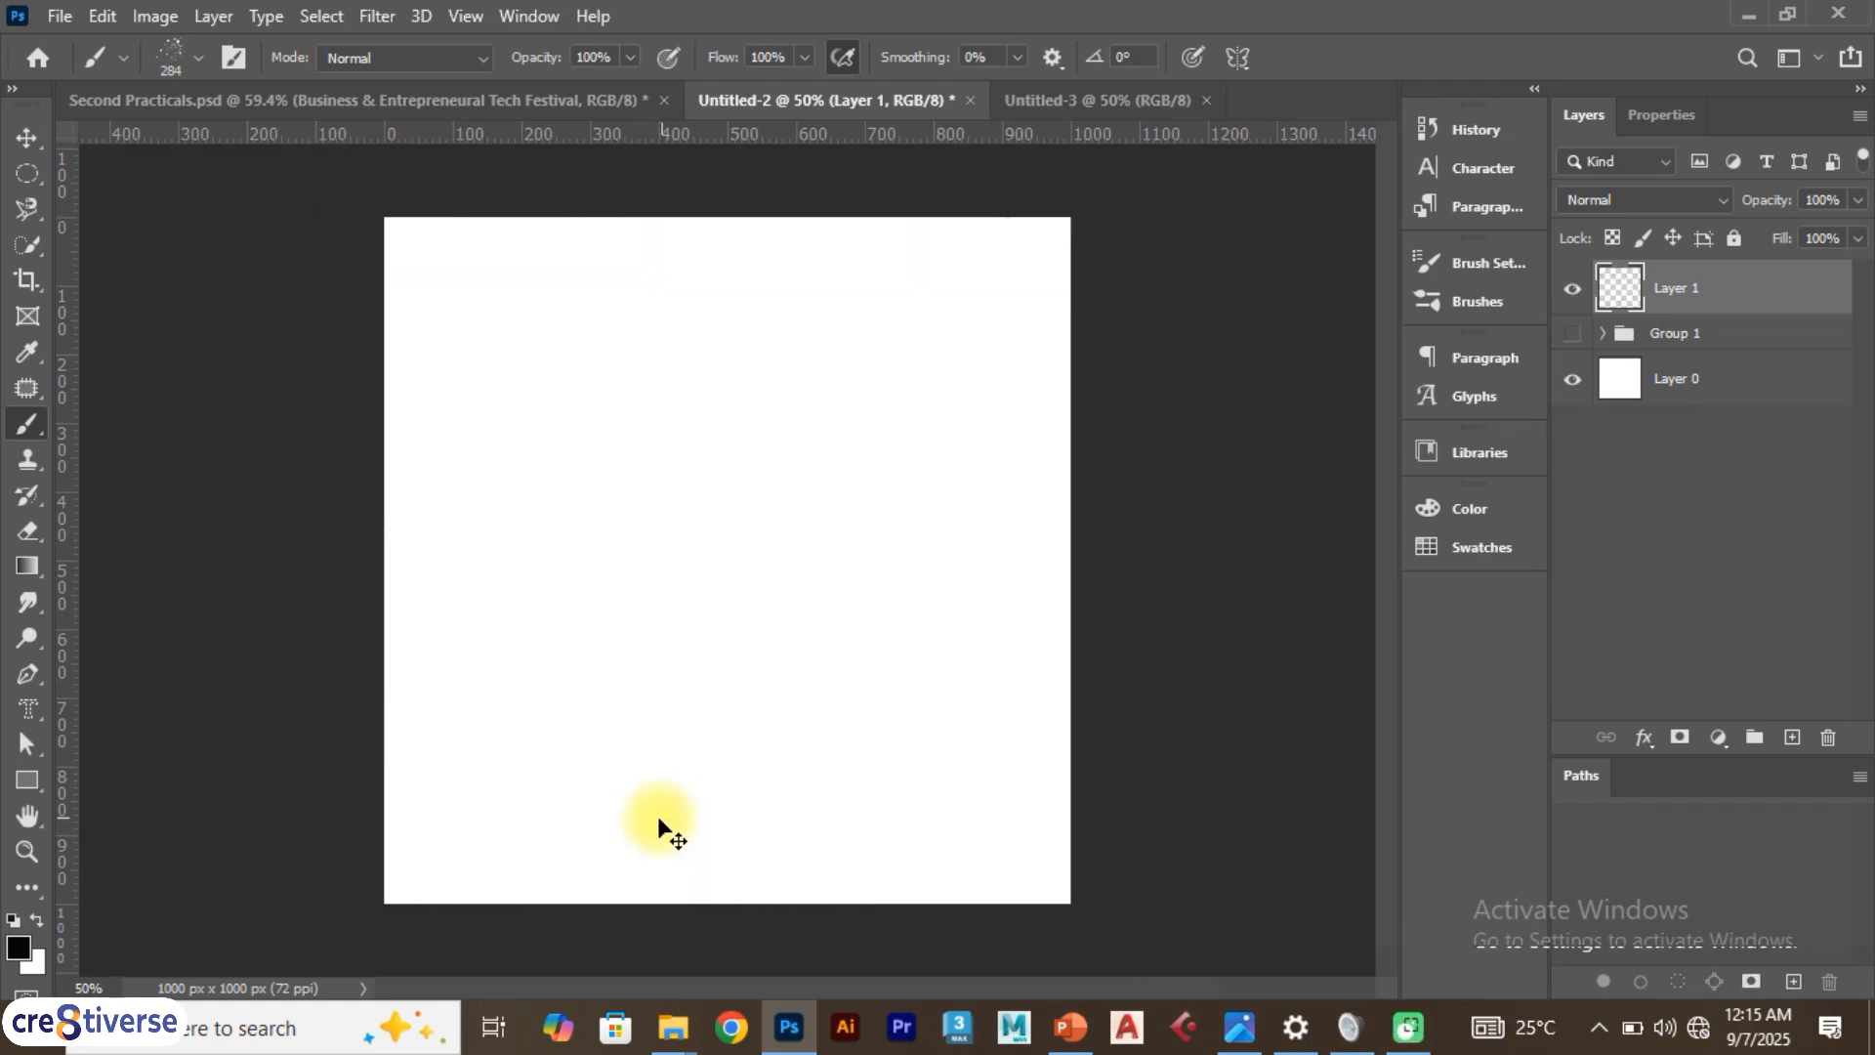
Open the Wet Media Brushes folder and select the KYLE Ultimate Inking Thick 'n Thin brush
{"action": "left_click", "coordinate": [193, 61]}
{"action": "scroll", "coordinate": [180, 436], "scroll_direction": "down", "scroll_amount": 1}
{"action": "scroll", "coordinate": [183, 448], "scroll_direction": "up", "scroll_amount": 1}
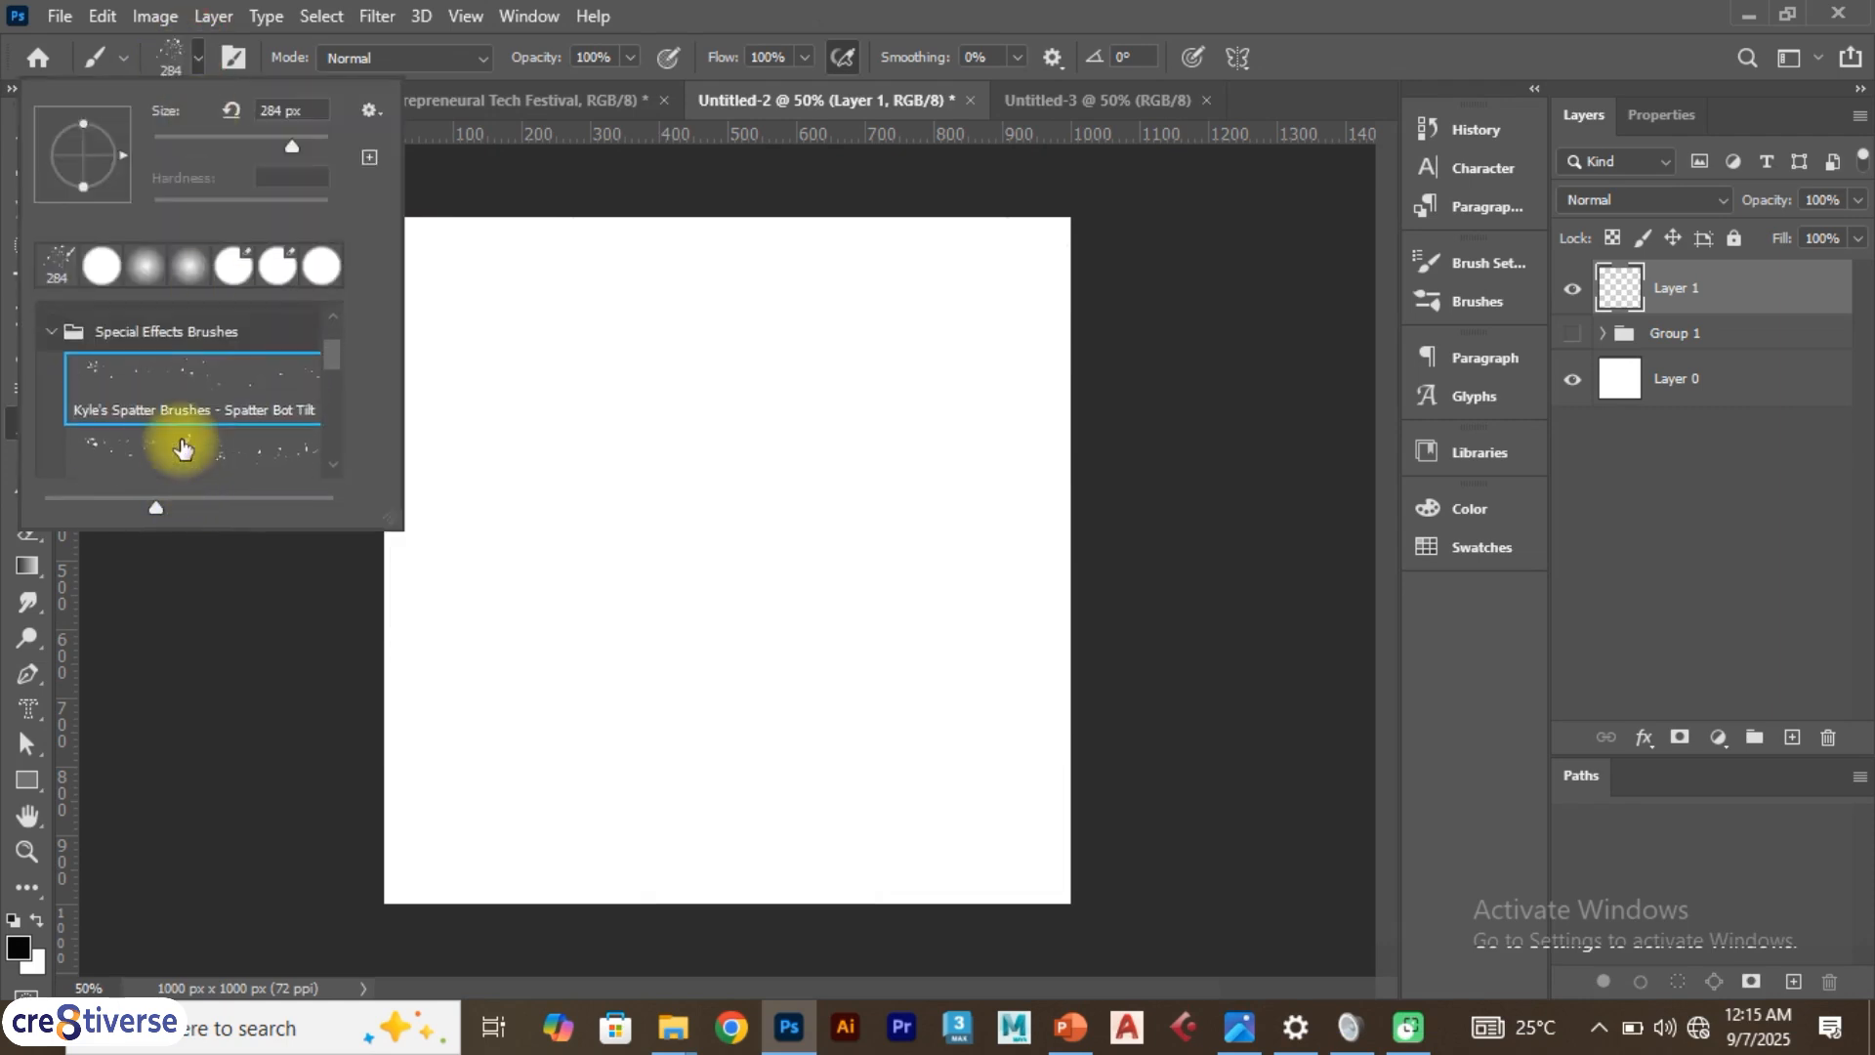
{"action": "scroll", "coordinate": [183, 448], "scroll_direction": "up", "scroll_amount": 1}
{"action": "left_click", "coordinate": [41, 352]}
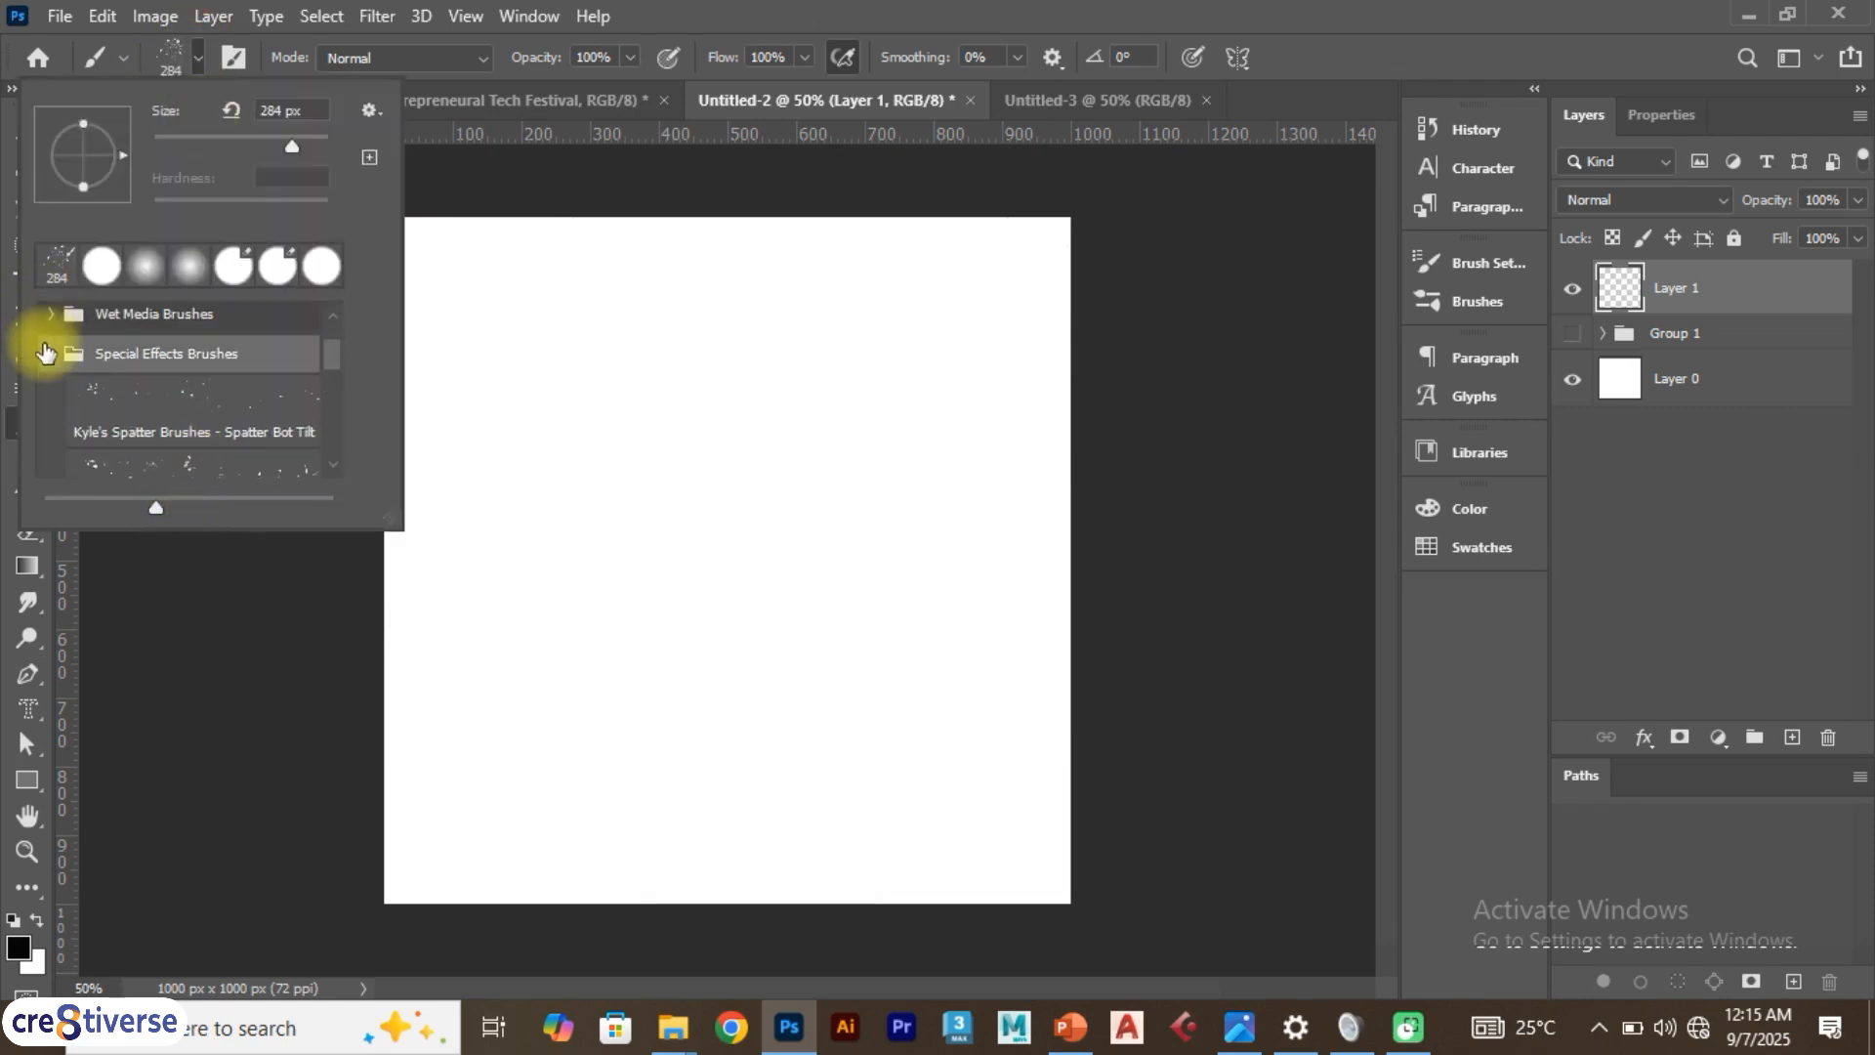
{"action": "left_click", "coordinate": [45, 353]}
{"action": "left_click", "coordinate": [50, 399]}
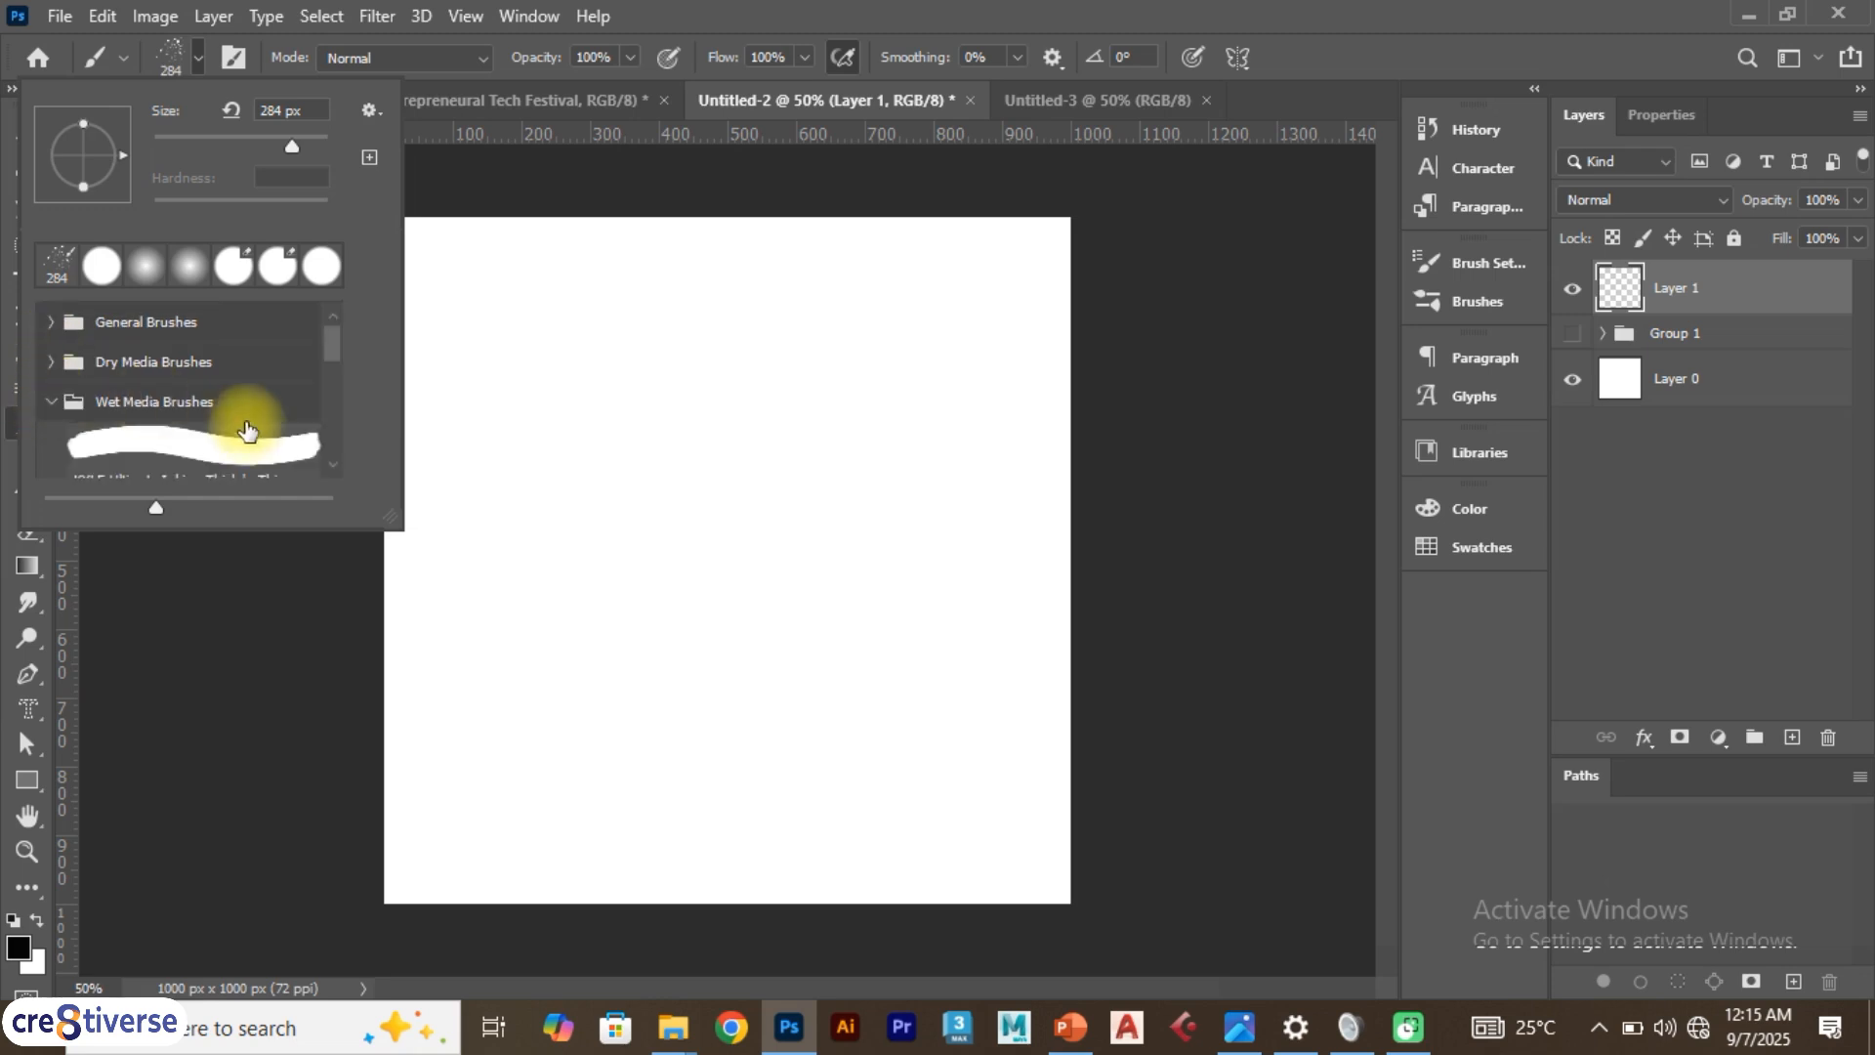
{"action": "scroll", "coordinate": [247, 429], "scroll_direction": "down", "scroll_amount": 3}
{"action": "left_click", "coordinate": [243, 337]}
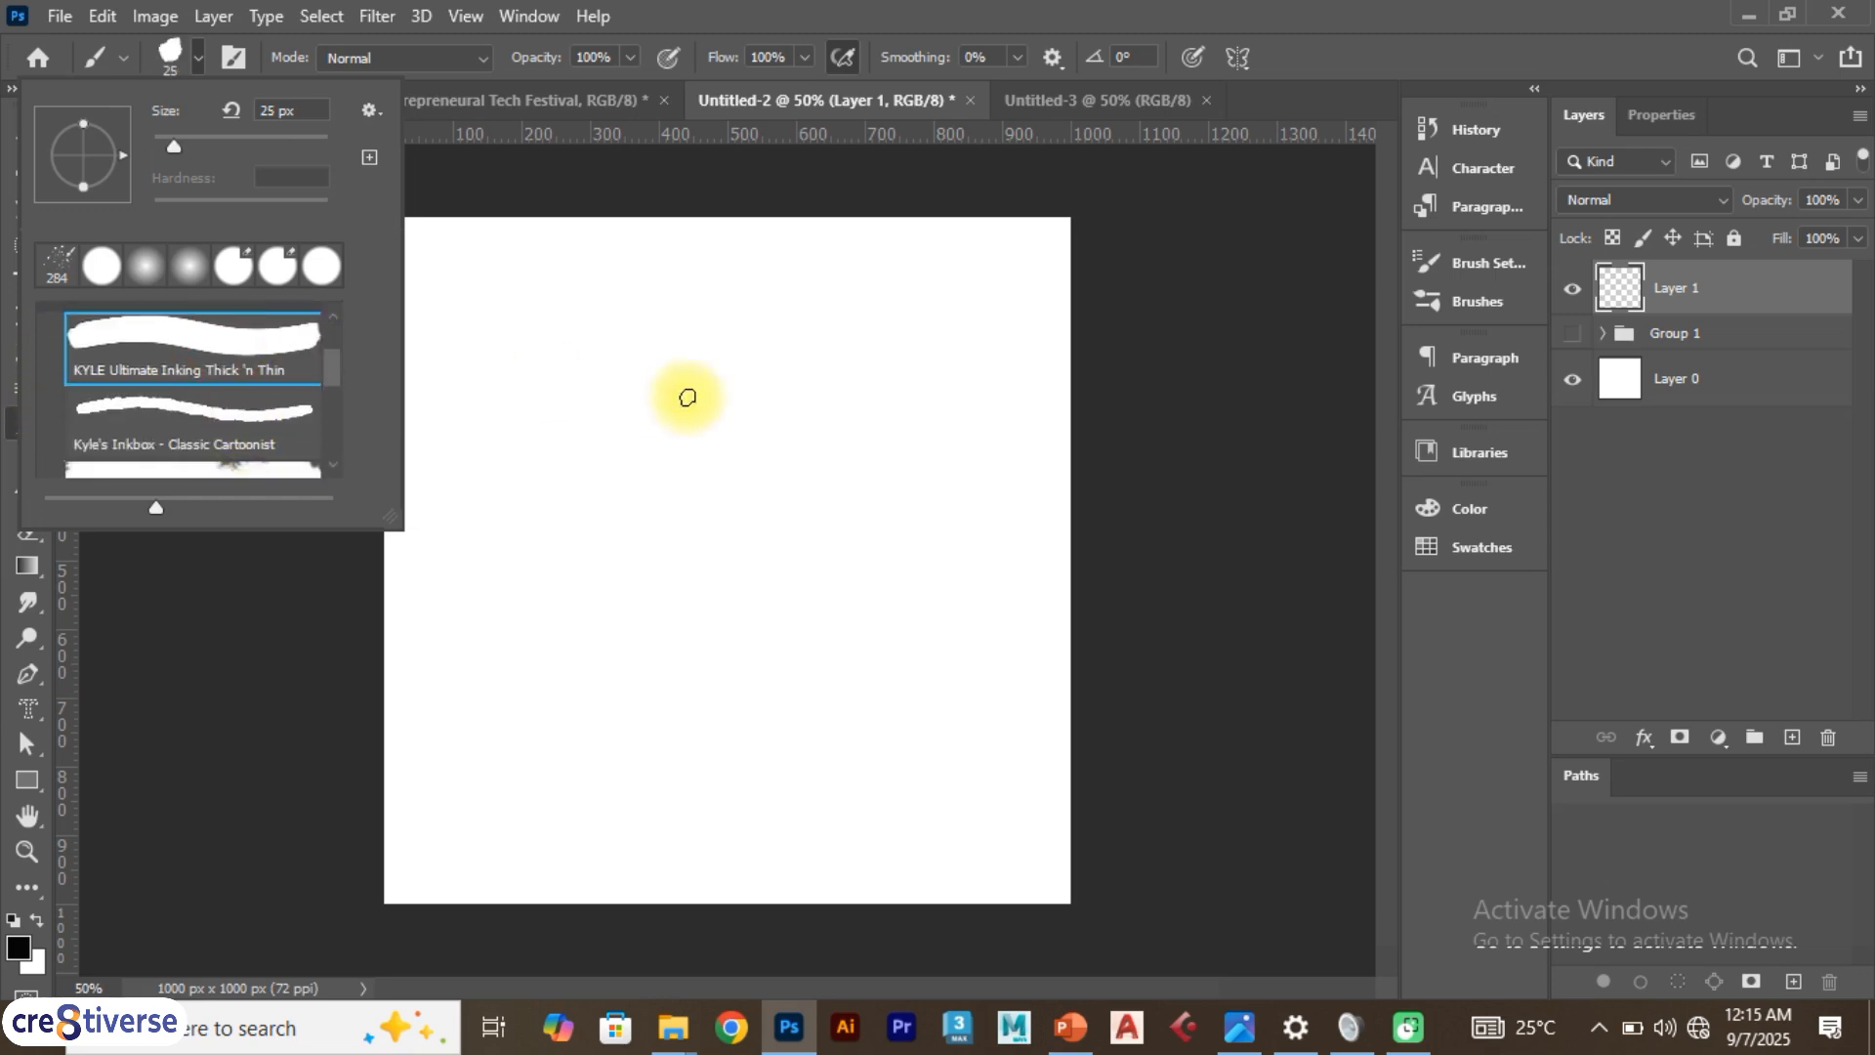
Draw a freehand outline with the inking brush, undo it, and reopen the brush presets
{"action": "mouse_move", "coordinate": [688, 397]}
{"action": "left_mouse_down"}
{"action": "mouse_move", "coordinate": [852, 430]}
{"action": "mouse_move", "coordinate": [986, 509]}
{"action": "mouse_move", "coordinate": [670, 615]}
{"action": "mouse_move", "coordinate": [634, 583]}
{"action": "mouse_move", "coordinate": [612, 486]}
{"action": "left_mouse_up"}
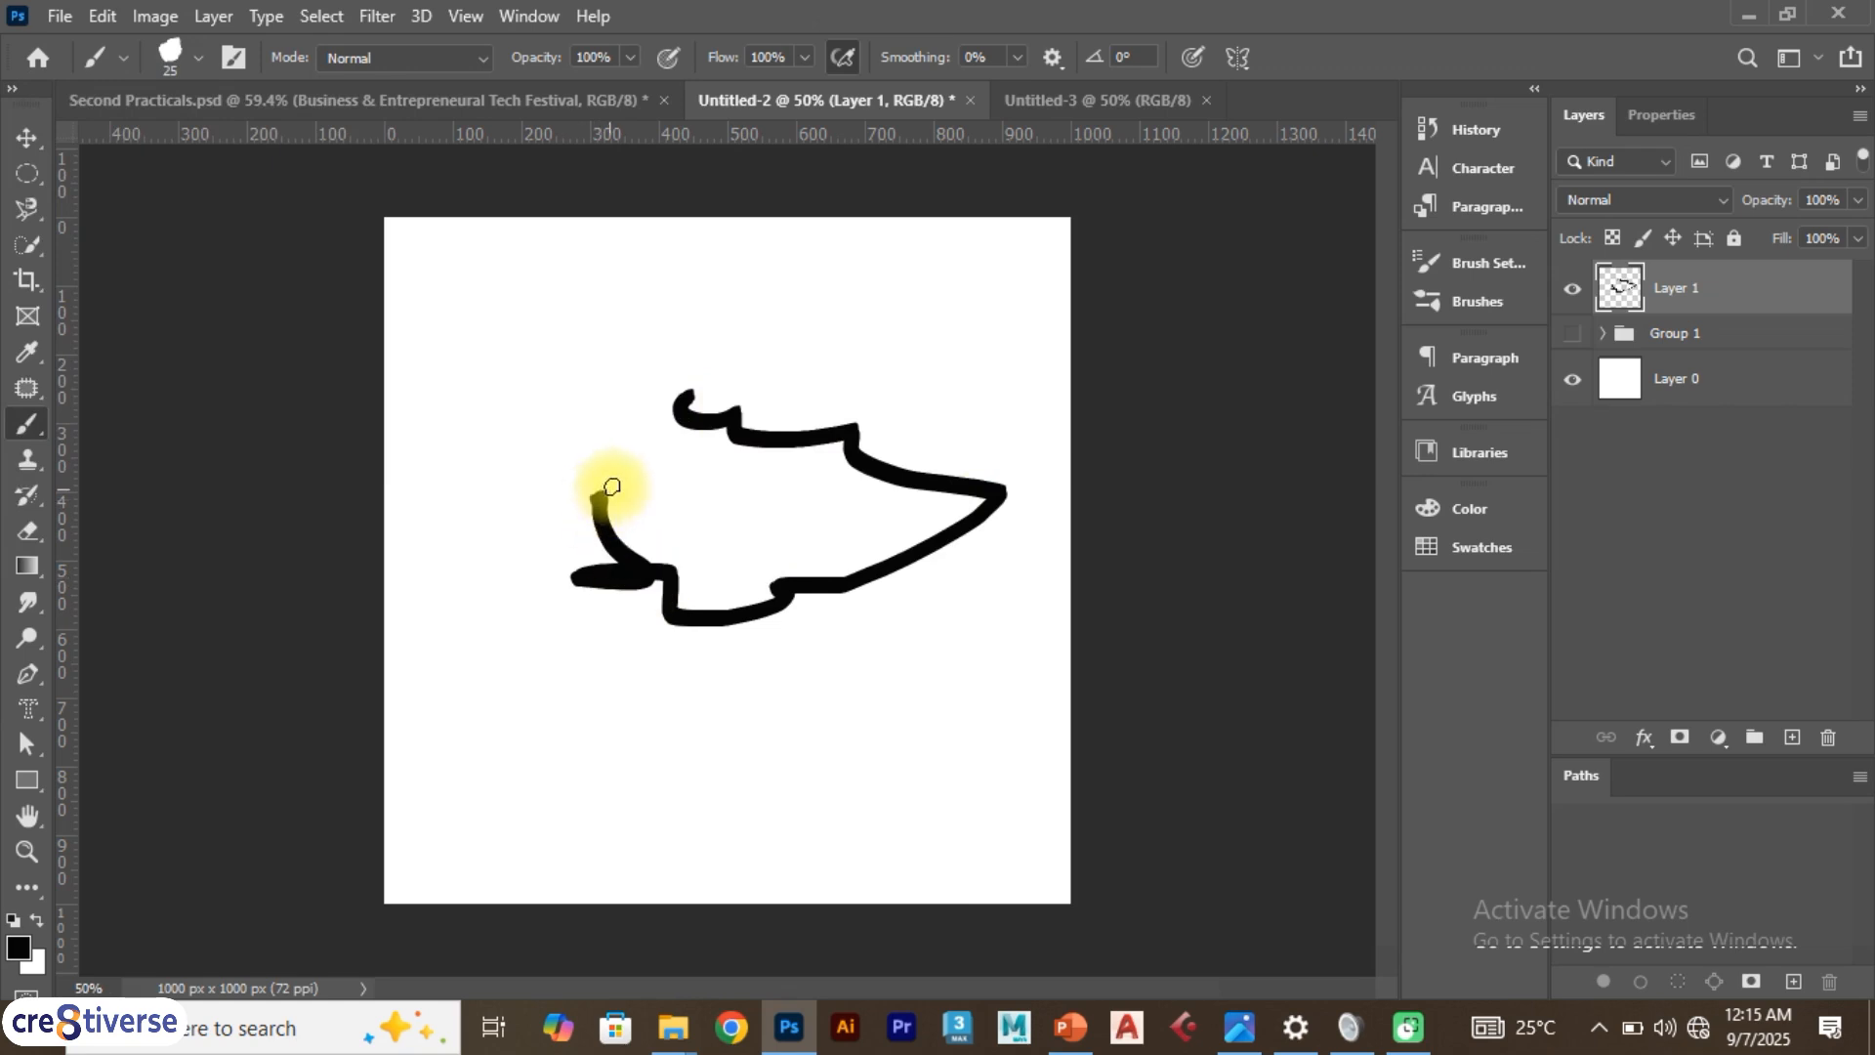
{"action": "key", "text": "ctrl+z"}
{"action": "left_click", "coordinate": [187, 56]}
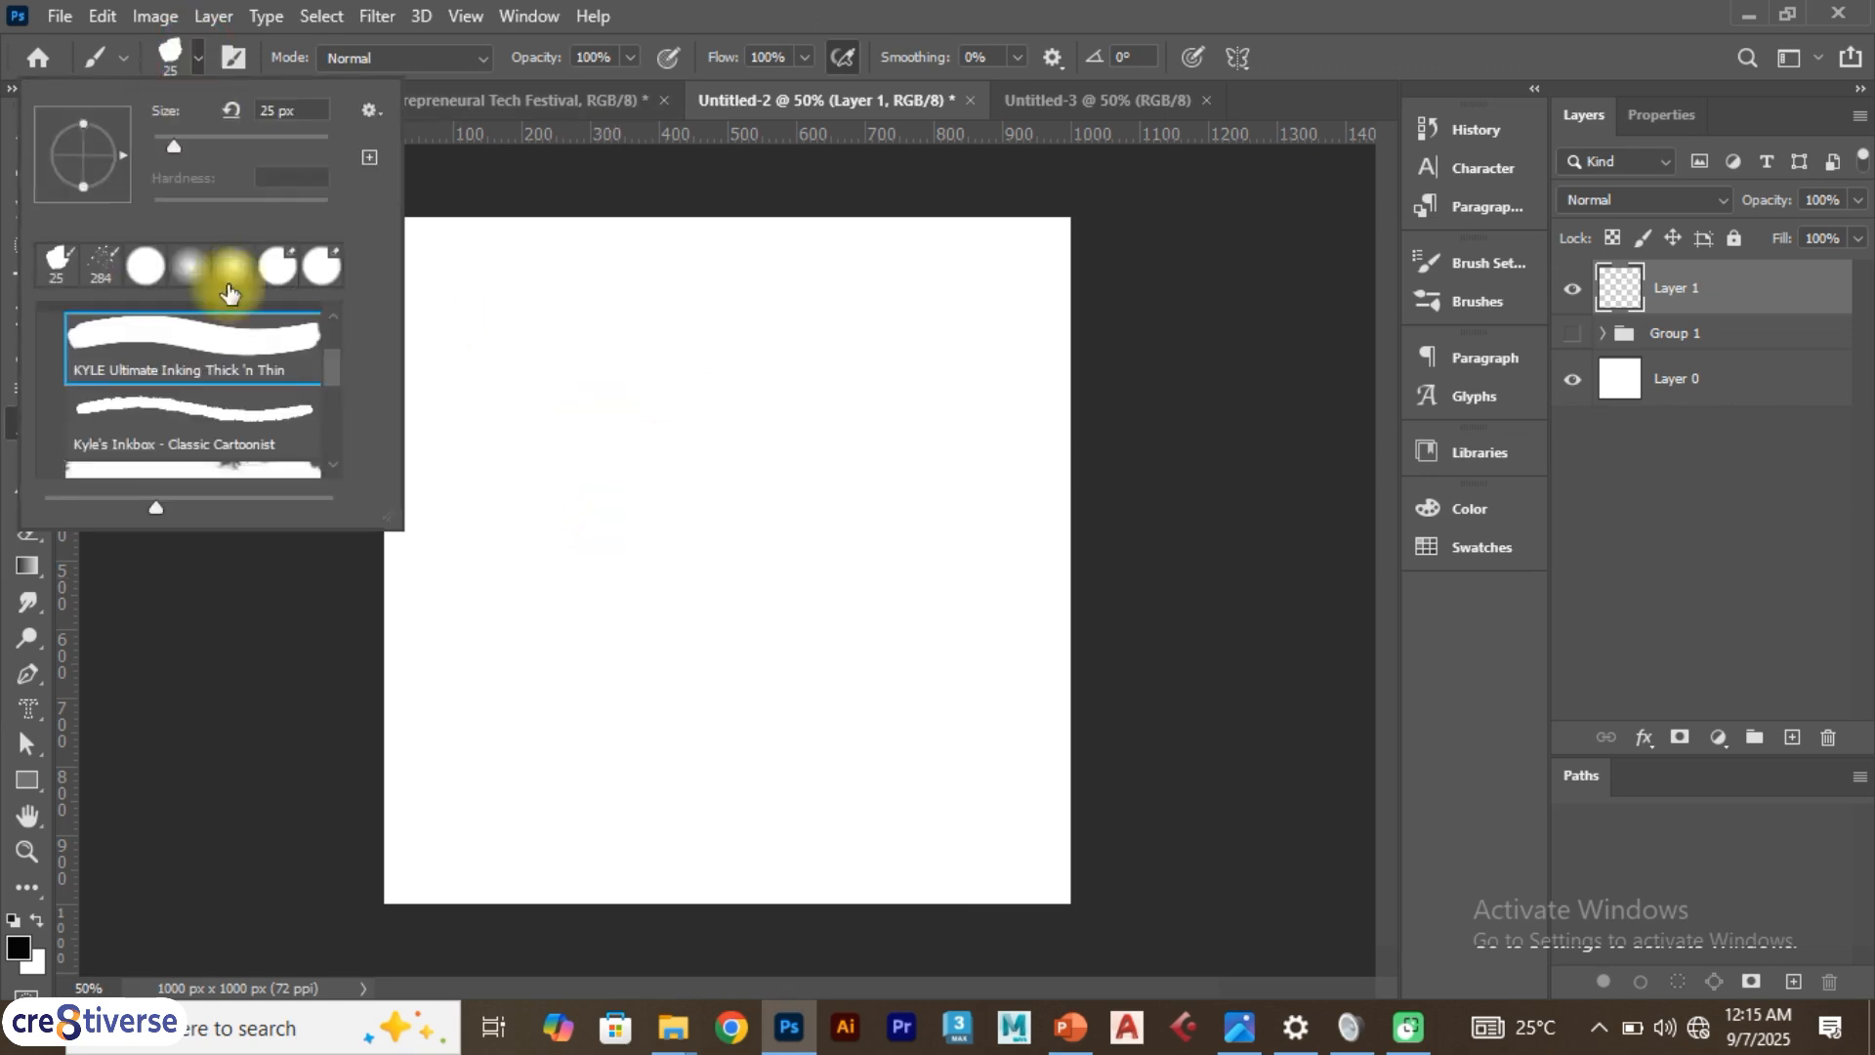
Select the Soft Round Pressure Size brush from General Brushes, paint a zigzag stroke, and undo it
{"action": "scroll", "coordinate": [209, 377], "scroll_direction": "up", "scroll_amount": 3}
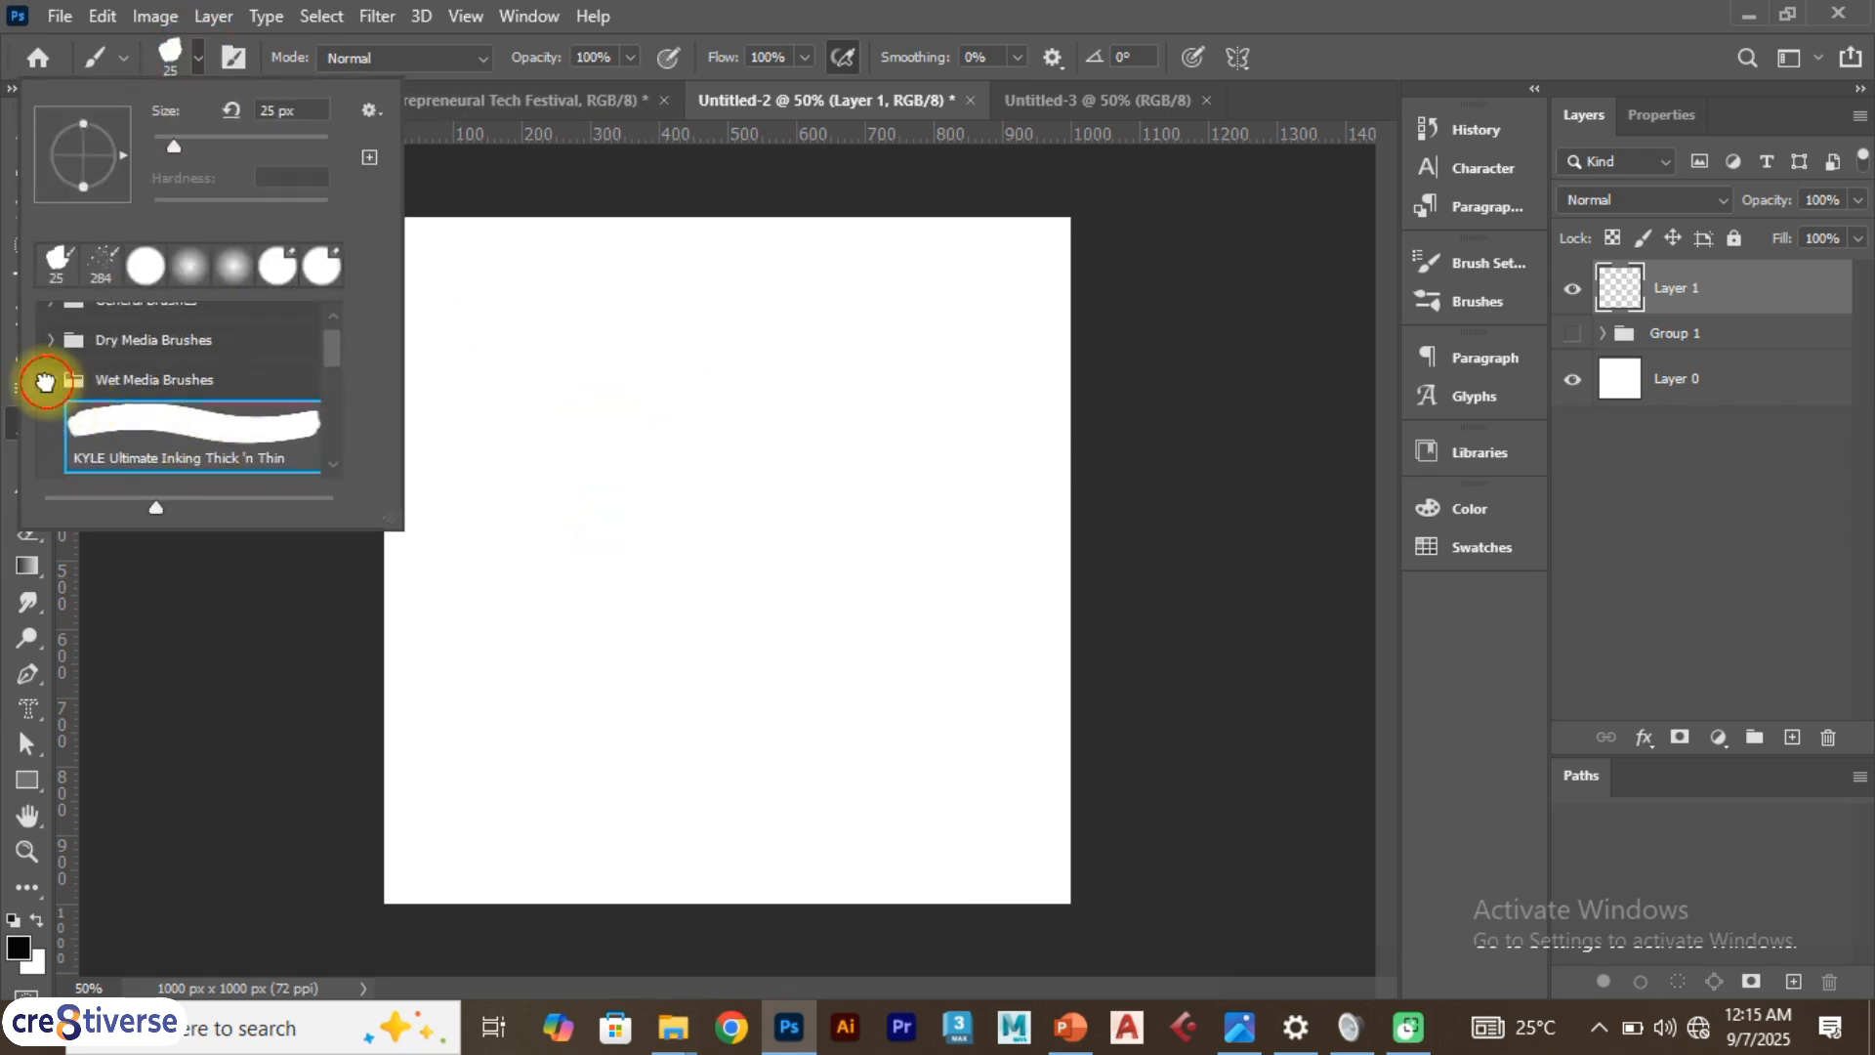
{"action": "left_click", "coordinate": [49, 379]}
{"action": "left_click", "coordinate": [51, 325]}
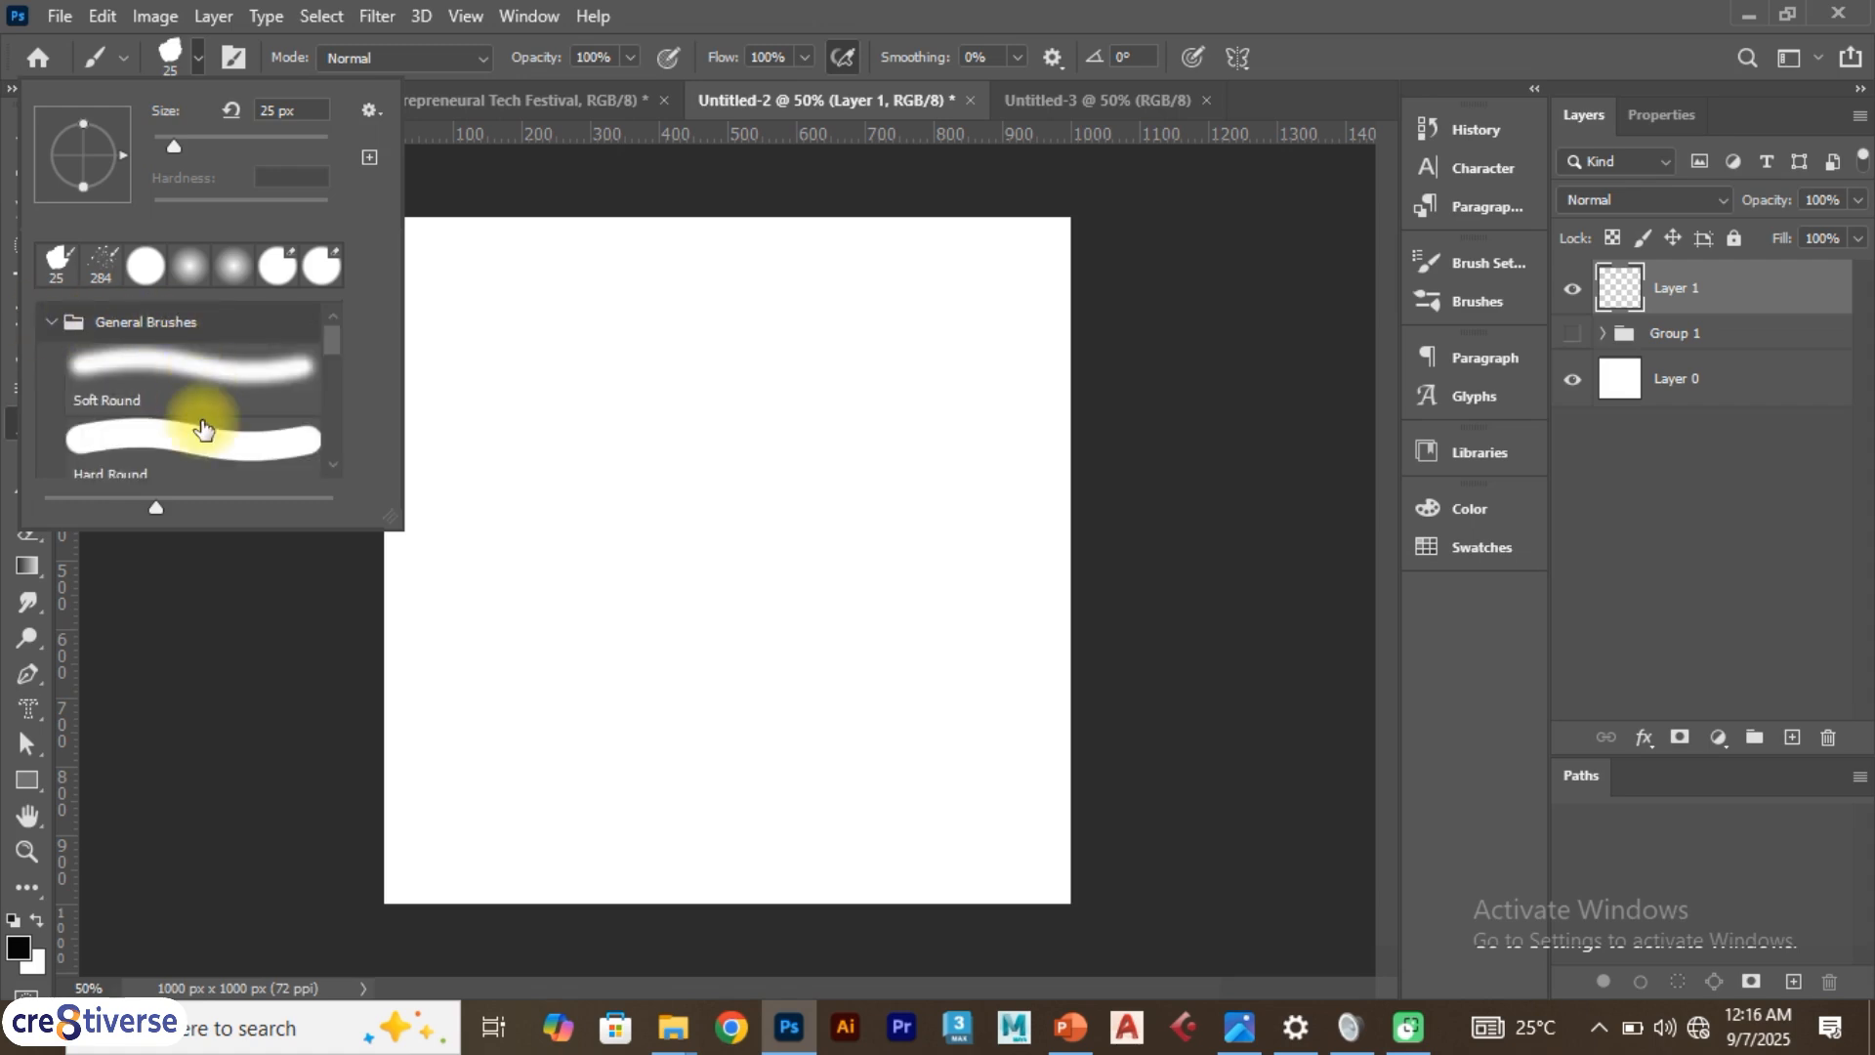
{"action": "scroll", "coordinate": [201, 427], "scroll_direction": "down", "scroll_amount": 4}
{"action": "scroll", "coordinate": [203, 427], "scroll_direction": "down", "scroll_amount": 1}
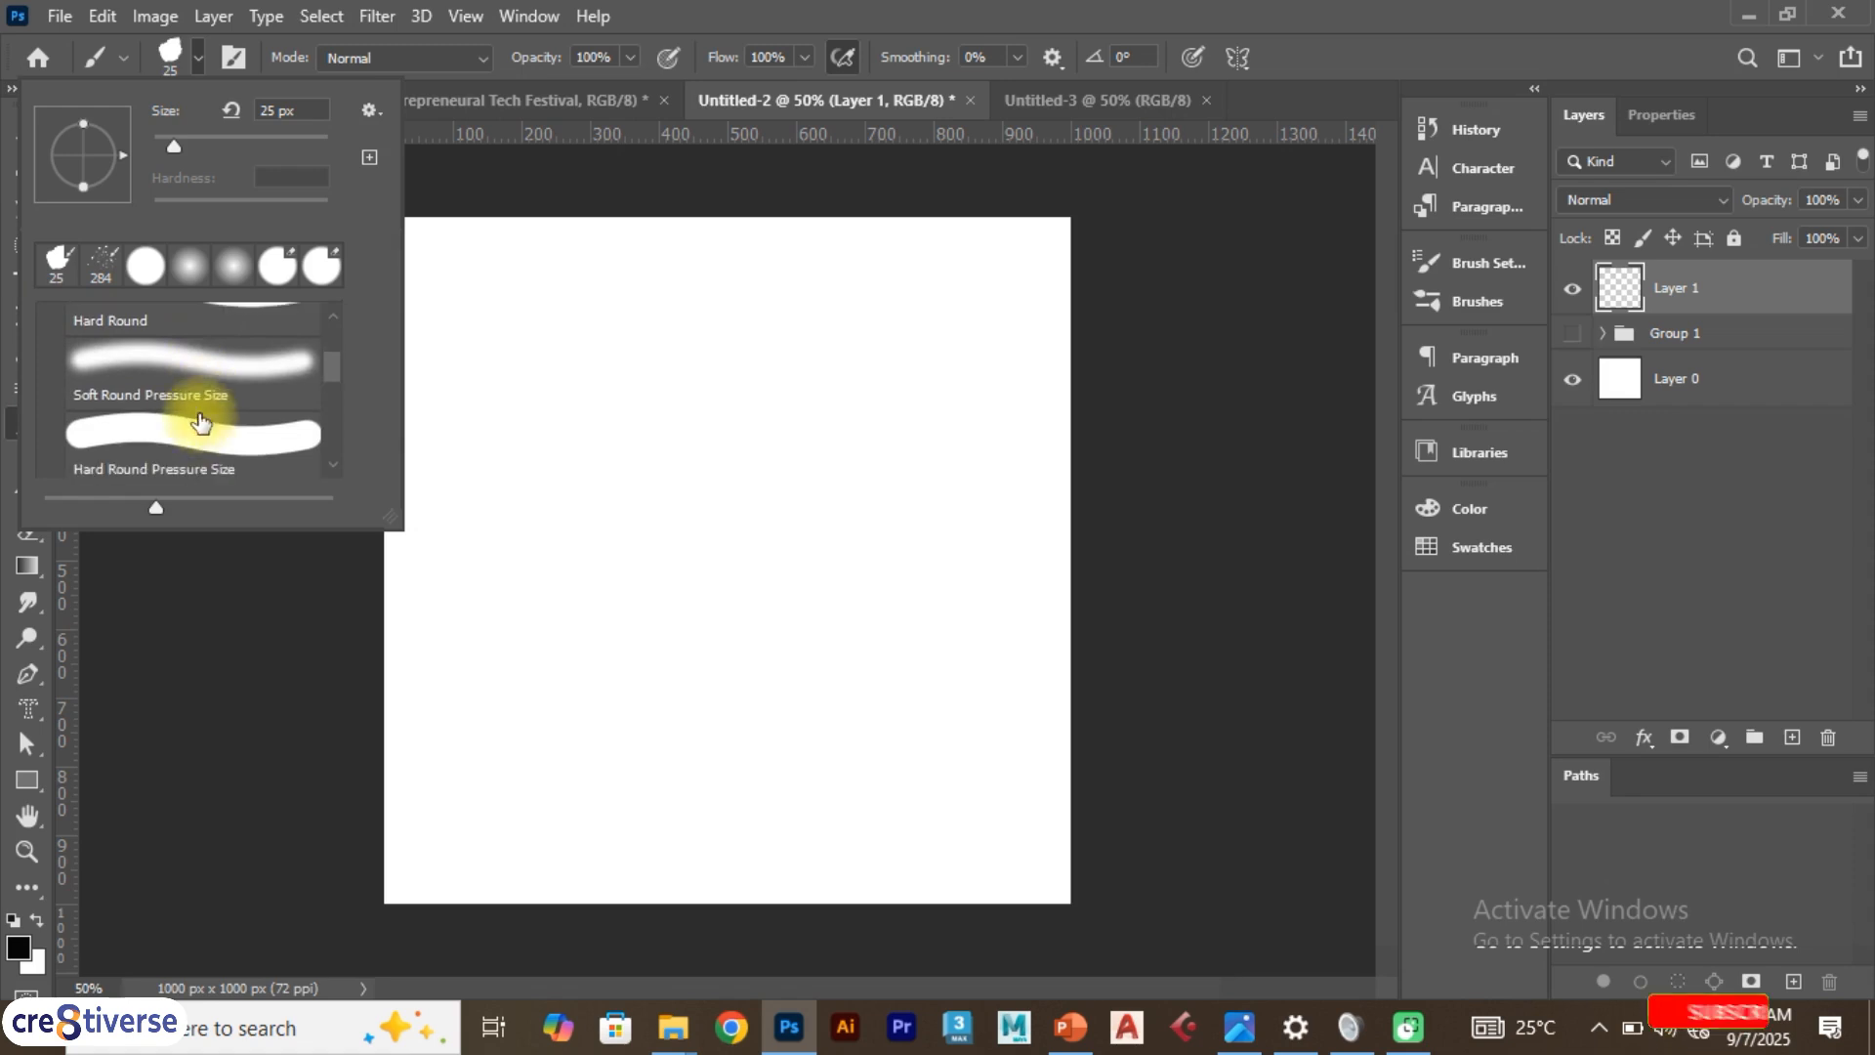
{"action": "left_click", "coordinate": [162, 365]}
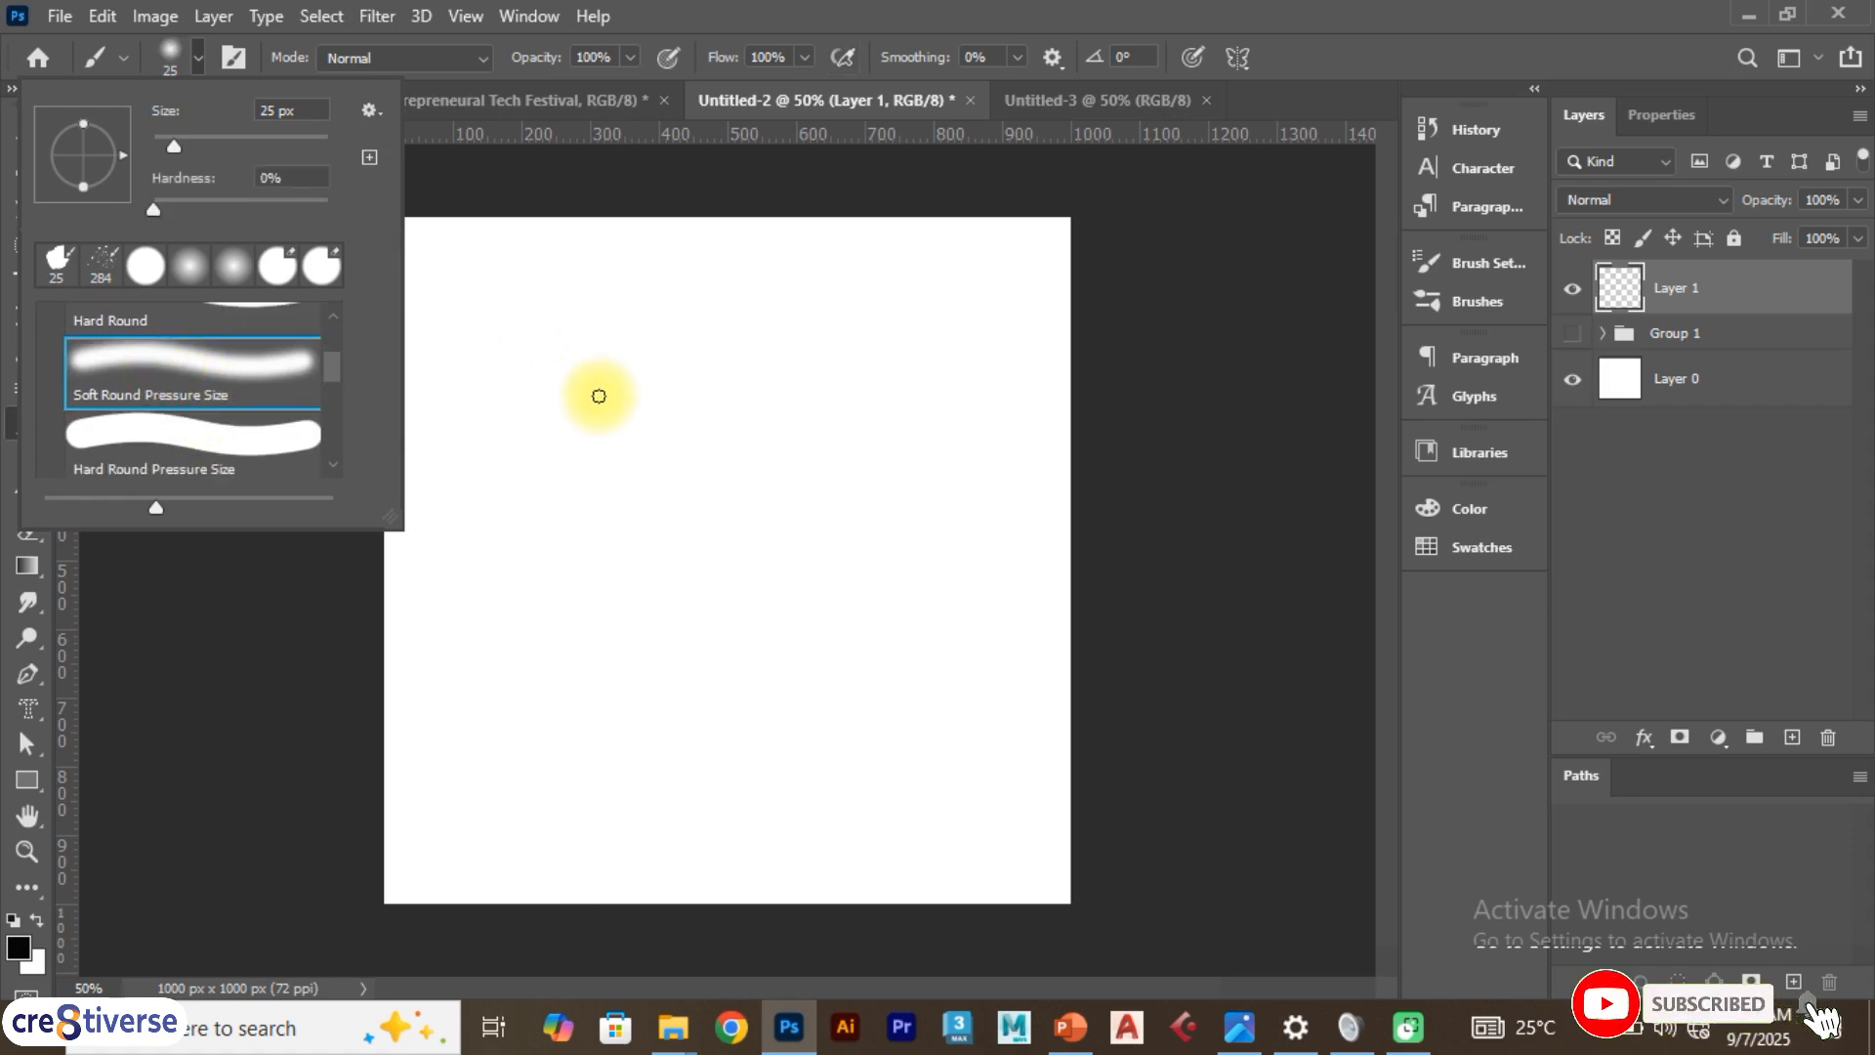
{"action": "left_click_drag", "start_coordinate": [591, 395], "coordinate": [869, 440]}
{"action": "left_click", "coordinate": [191, 57]}
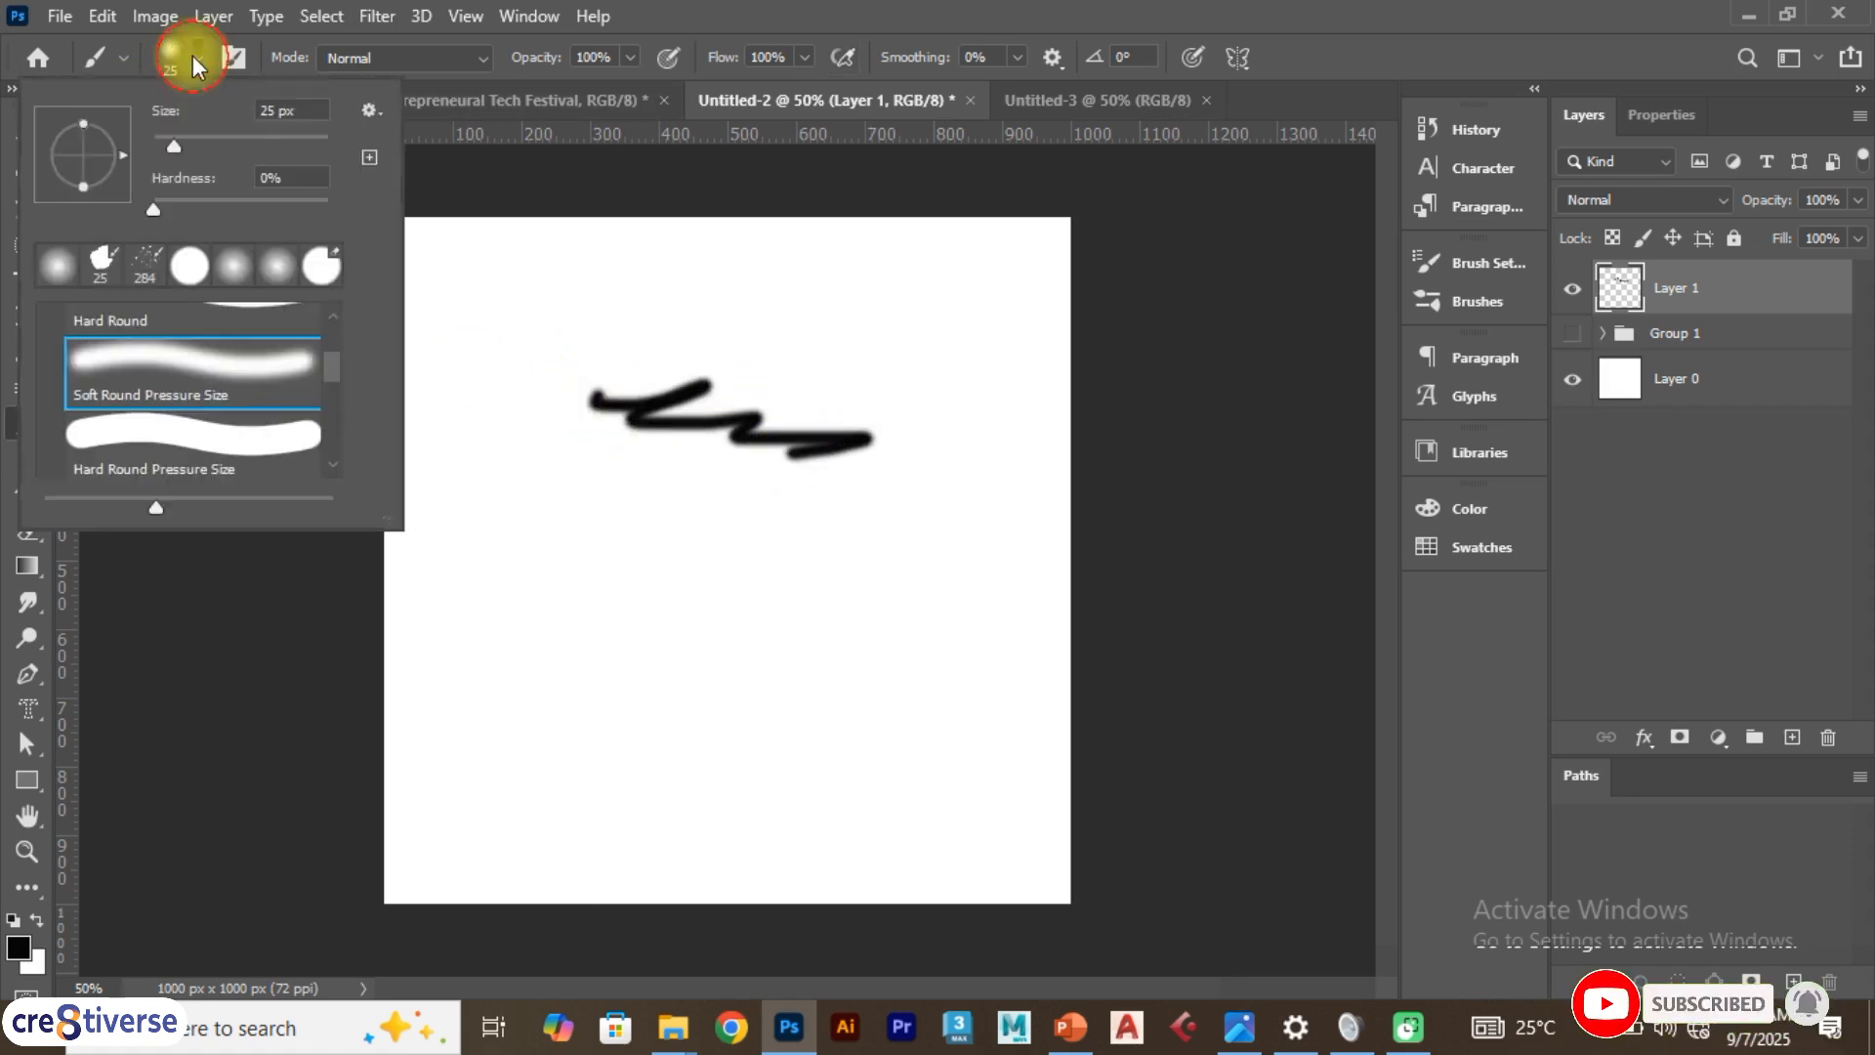
{"action": "left_click", "coordinate": [544, 430]}
{"action": "key", "text": "ctrl+z"}
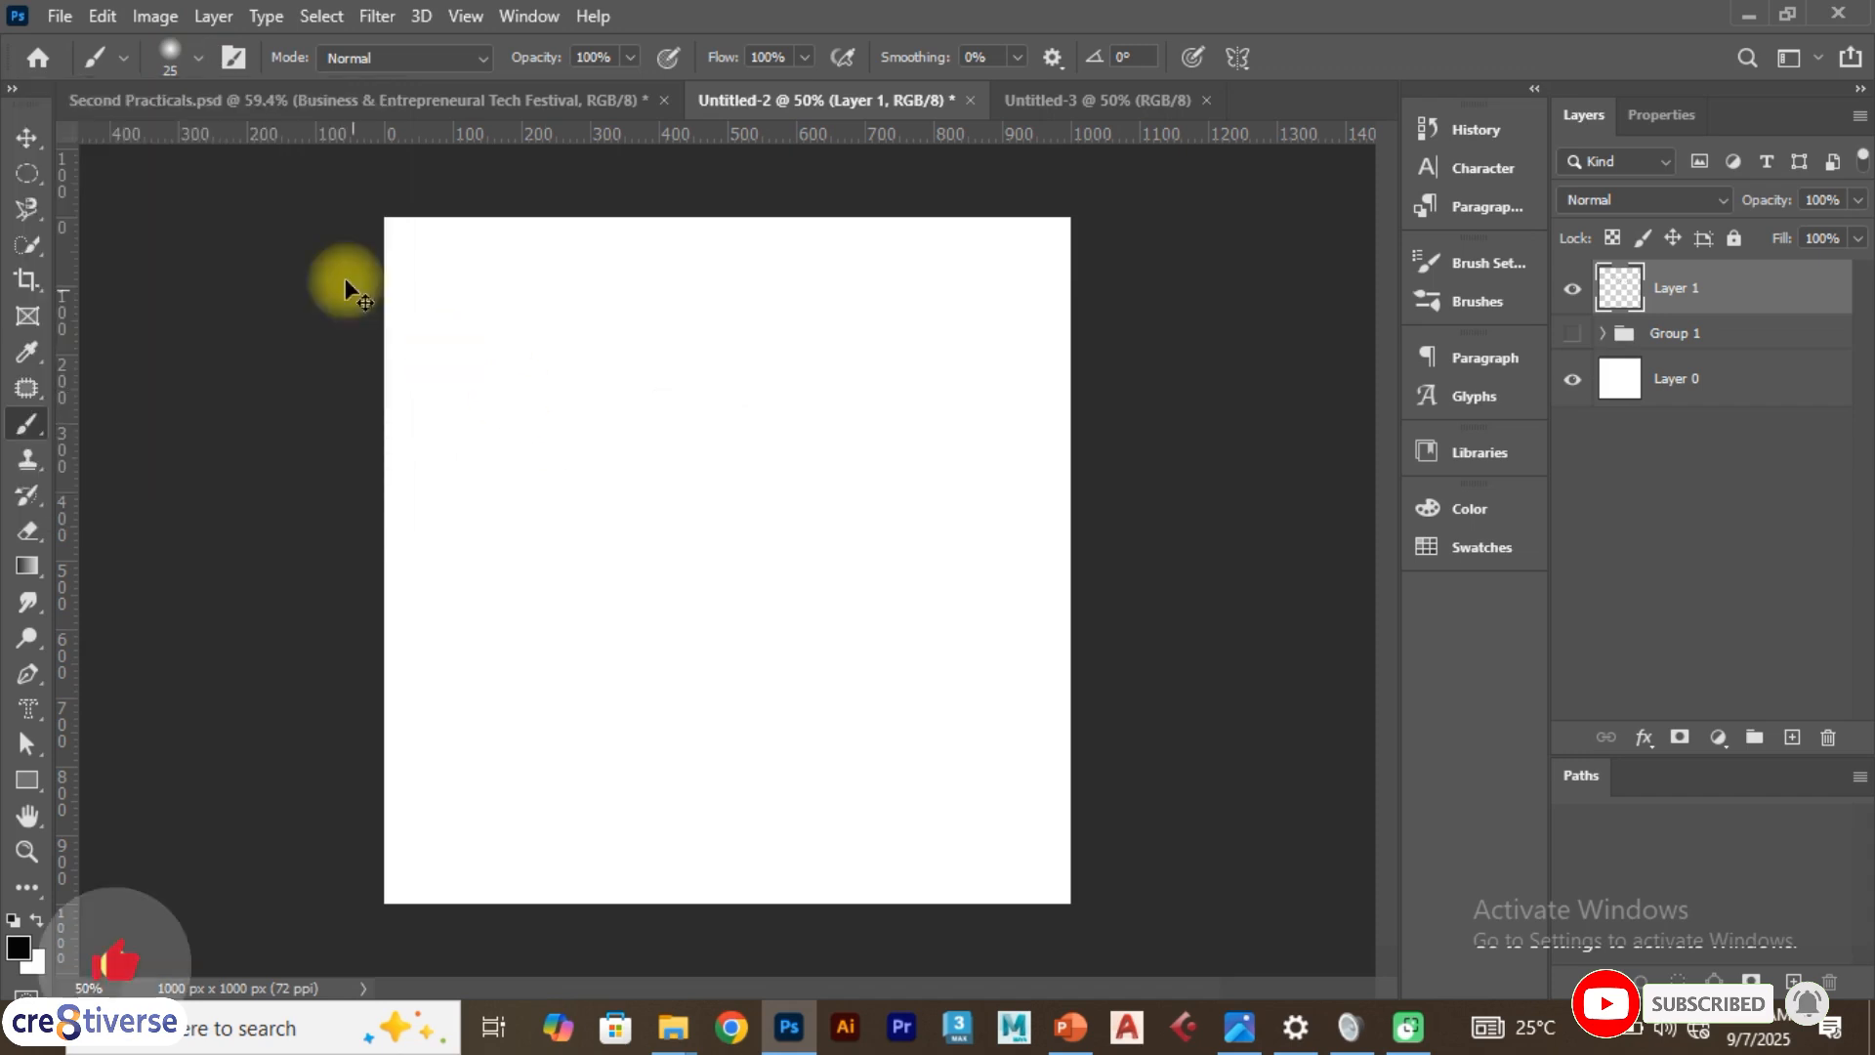
Raise the brush hardness to 100% and select the Soft Round brush from General Brushes
{"action": "left_click", "coordinate": [187, 55]}
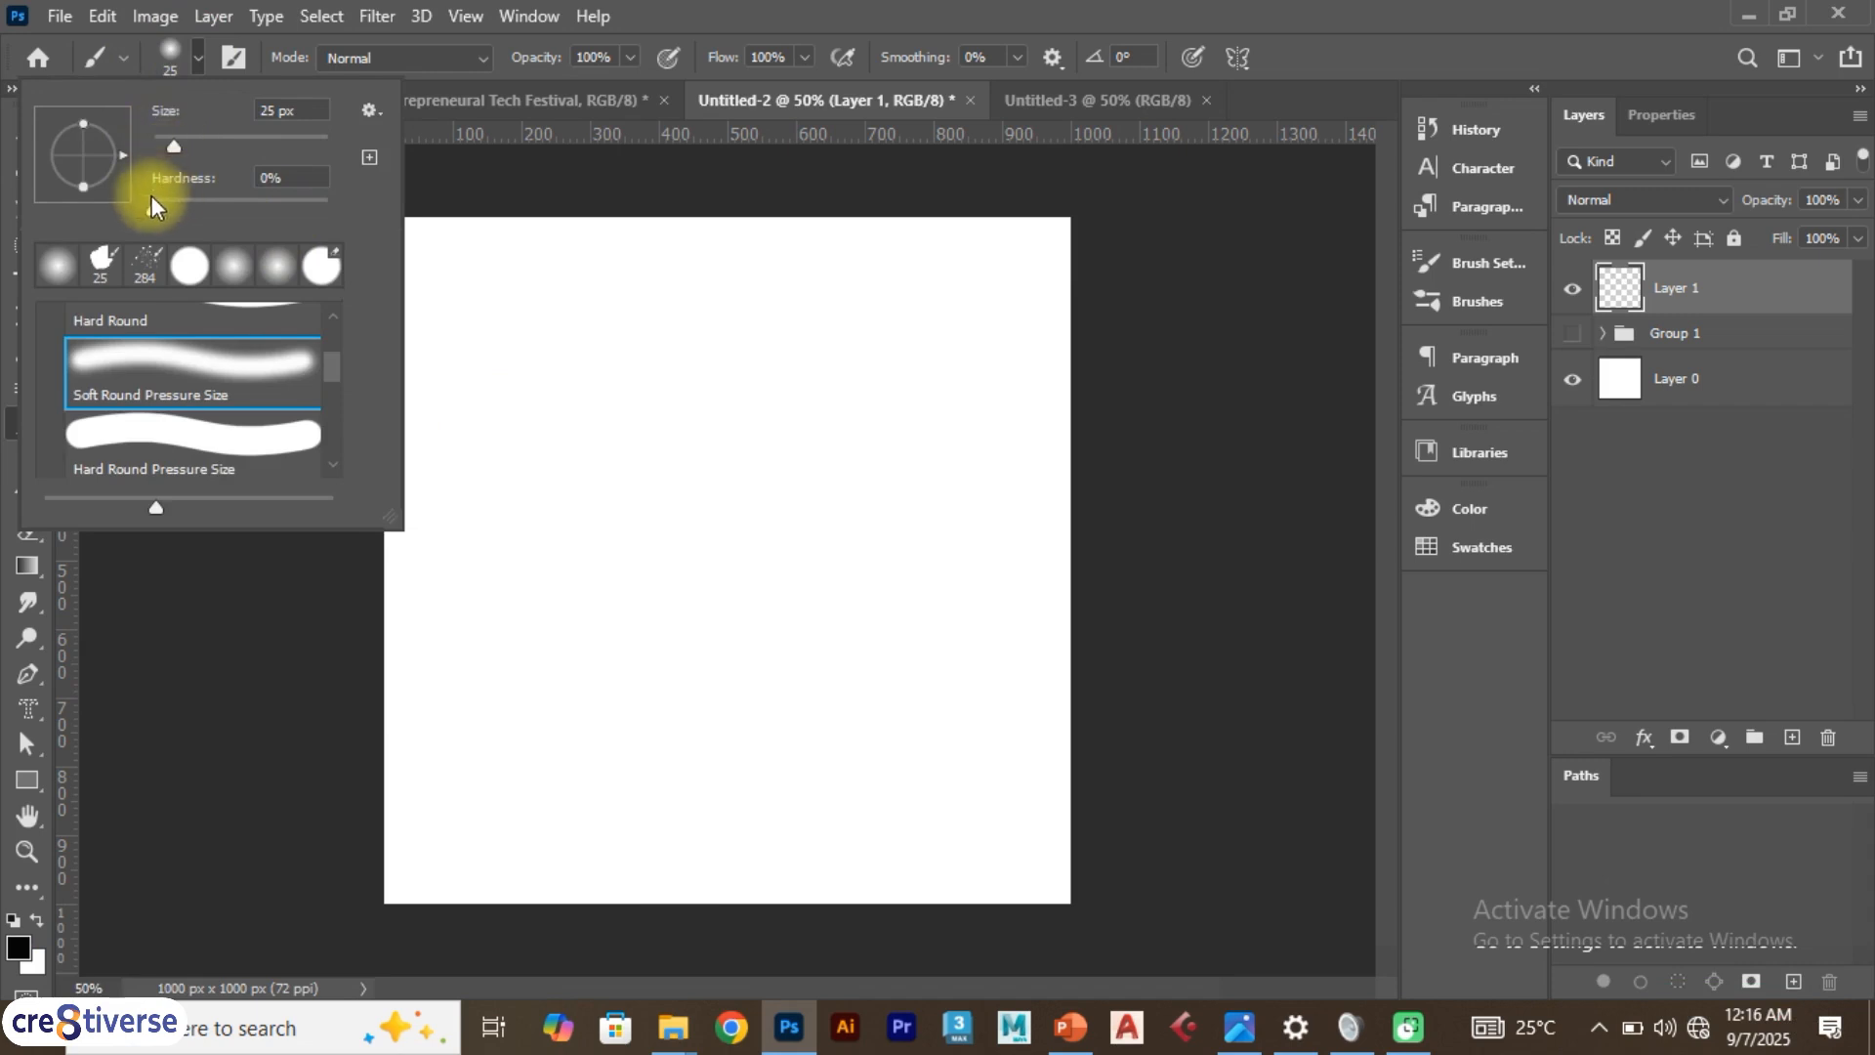
{"action": "left_click_drag", "start_coordinate": [152, 200], "coordinate": [338, 205]}
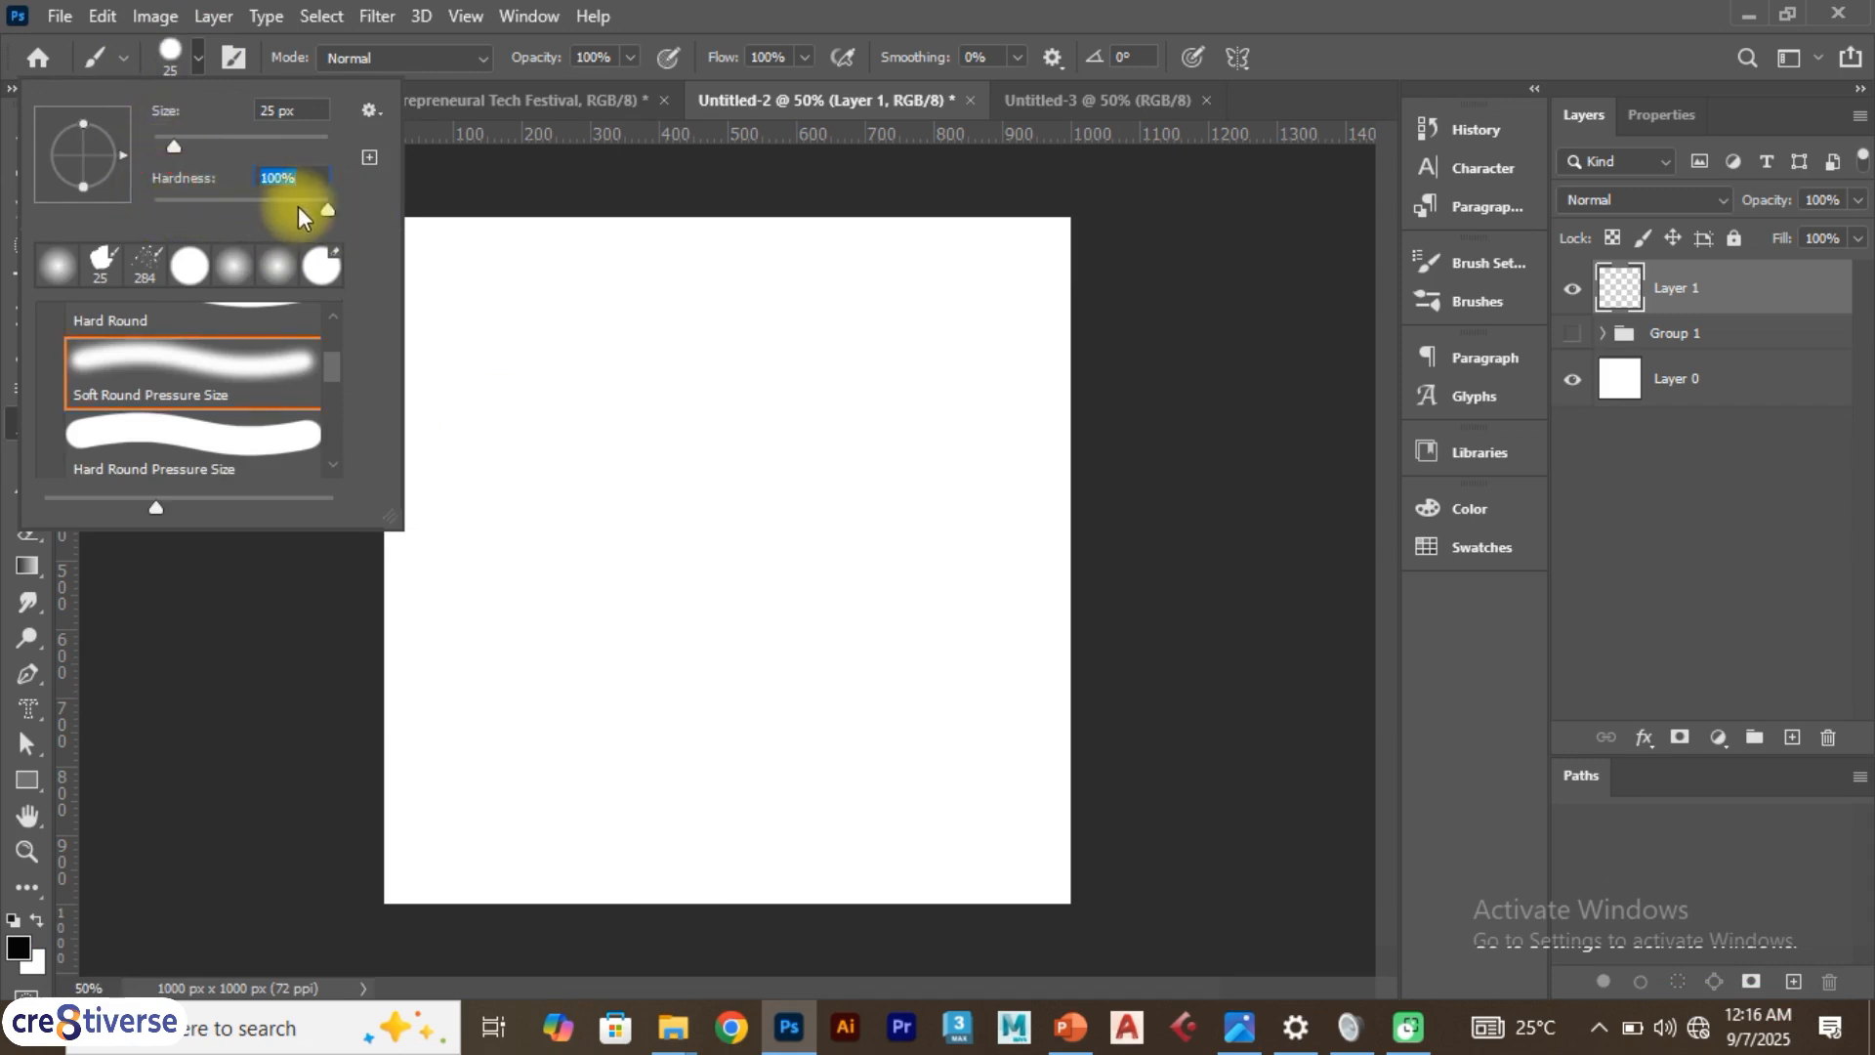
{"action": "scroll", "coordinate": [326, 356], "scroll_direction": "up", "scroll_amount": 3}
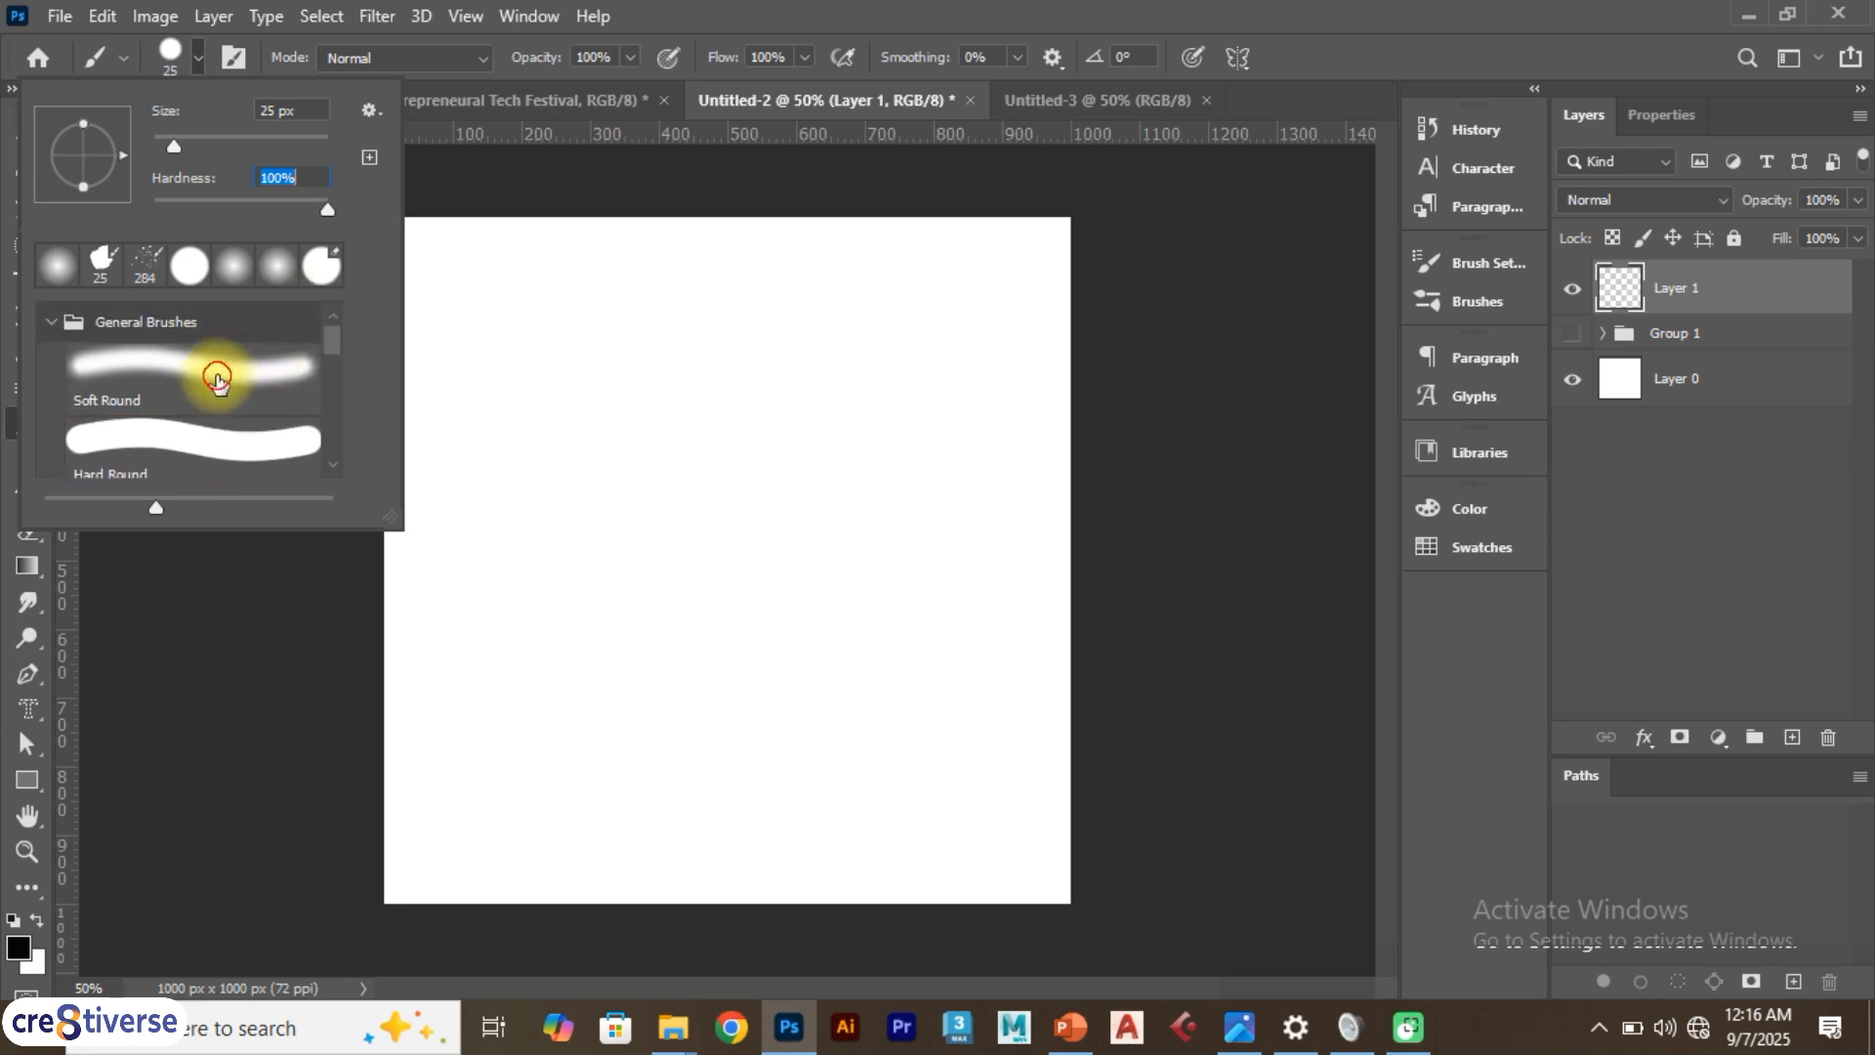
{"action": "left_click", "coordinate": [215, 376]}
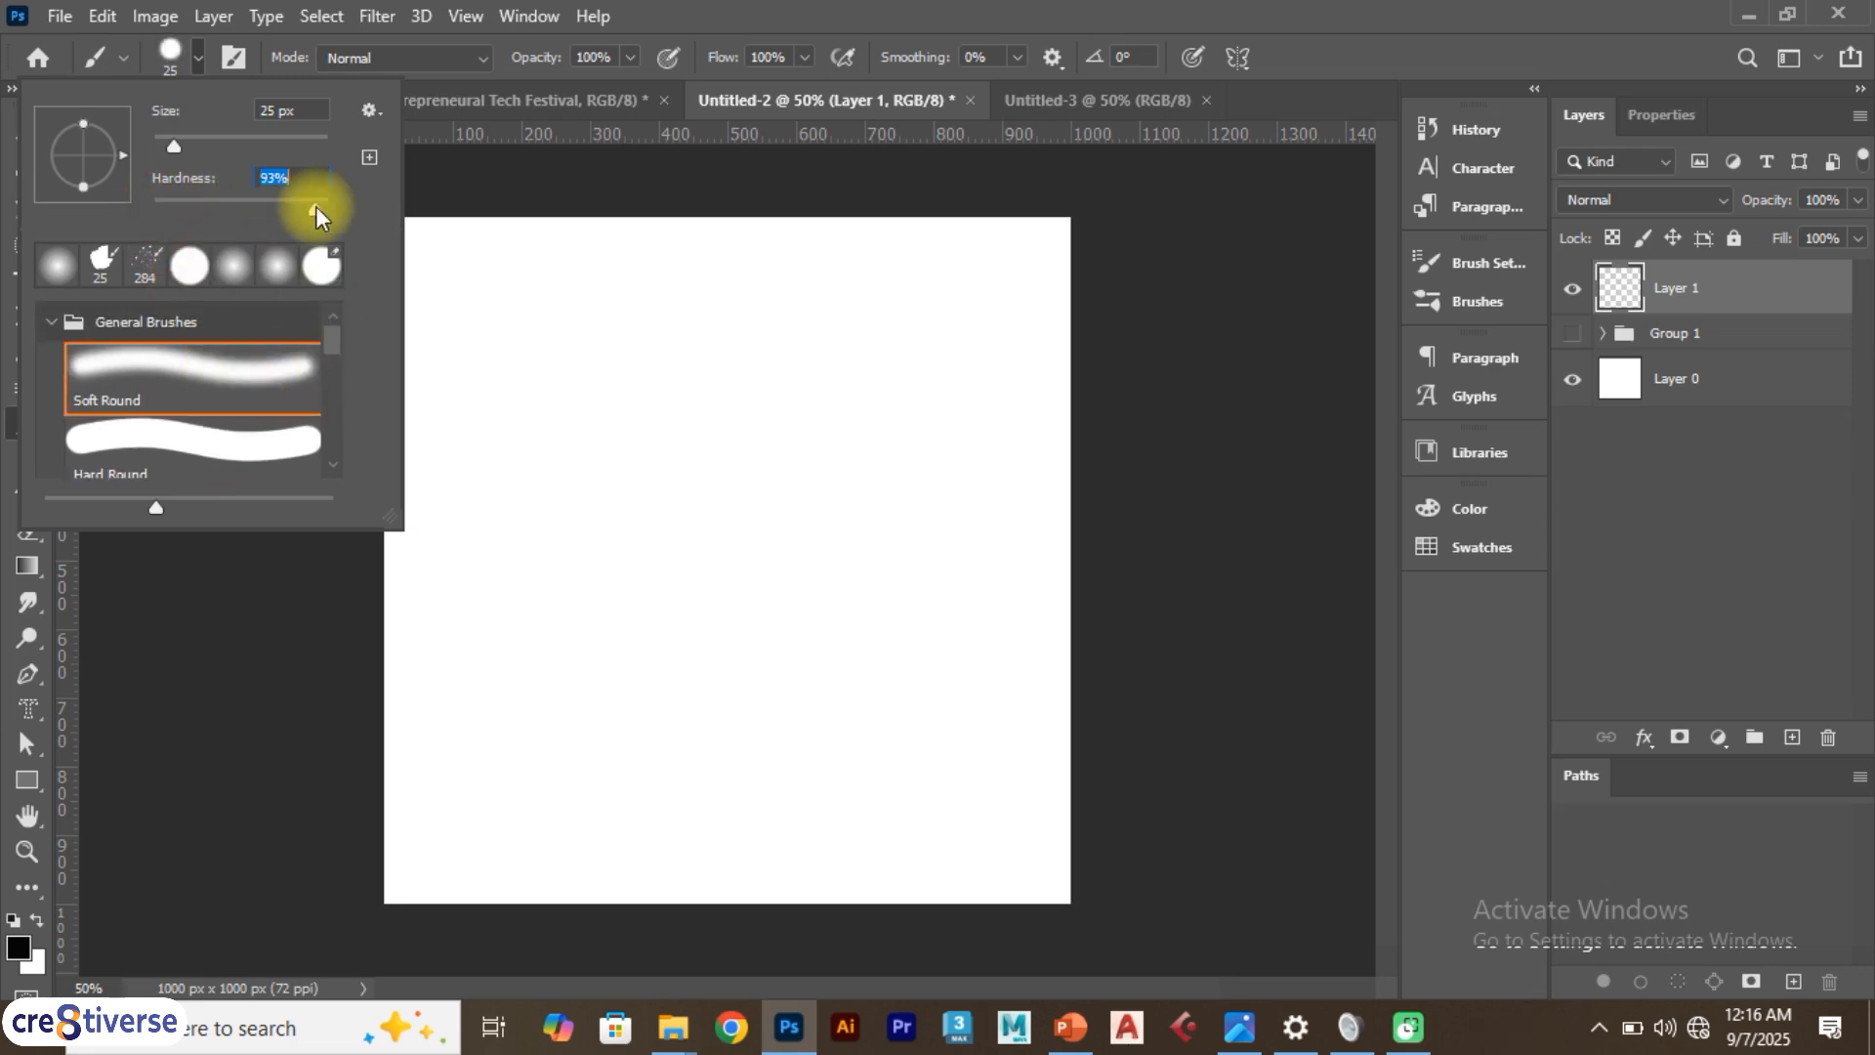
{"action": "mouse_move", "coordinate": [623, 388]}
{"action": "left_mouse_down"}
{"action": "mouse_move", "coordinate": [743, 365]}
{"action": "mouse_move", "coordinate": [946, 424]}
{"action": "mouse_move", "coordinate": [970, 408]}
{"action": "mouse_move", "coordinate": [905, 287]}
{"action": "mouse_move", "coordinate": [1026, 398]}
{"action": "mouse_move", "coordinate": [734, 505]}
{"action": "mouse_move", "coordinate": [669, 510]}
{"action": "mouse_move", "coordinate": [534, 376]}
{"action": "mouse_move", "coordinate": [501, 327]}
{"action": "left_mouse_up"}
Set the hardness to 0%, paint a short stroke on the canvas, and undo the strokes
{"action": "left_click", "coordinate": [198, 57]}
{"action": "mouse_move", "coordinate": [156, 201]}
{"action": "left_mouse_down"}
{"action": "mouse_move", "coordinate": [251, 188]}
{"action": "mouse_move", "coordinate": [318, 209]}
{"action": "mouse_move", "coordinate": [137, 203]}
{"action": "left_mouse_up"}
{"action": "mouse_move", "coordinate": [508, 588]}
{"action": "left_mouse_down"}
{"action": "mouse_move", "coordinate": [607, 651]}
{"action": "mouse_move", "coordinate": [684, 641]}
{"action": "mouse_move", "coordinate": [785, 677]}
{"action": "mouse_move", "coordinate": [861, 637]}
{"action": "mouse_move", "coordinate": [988, 736]}
{"action": "mouse_move", "coordinate": [574, 725]}
{"action": "mouse_move", "coordinate": [458, 584]}
{"action": "left_mouse_up"}
{"action": "key", "text": "ctrl+z"}
{"action": "key", "text": "ctrl+z"}
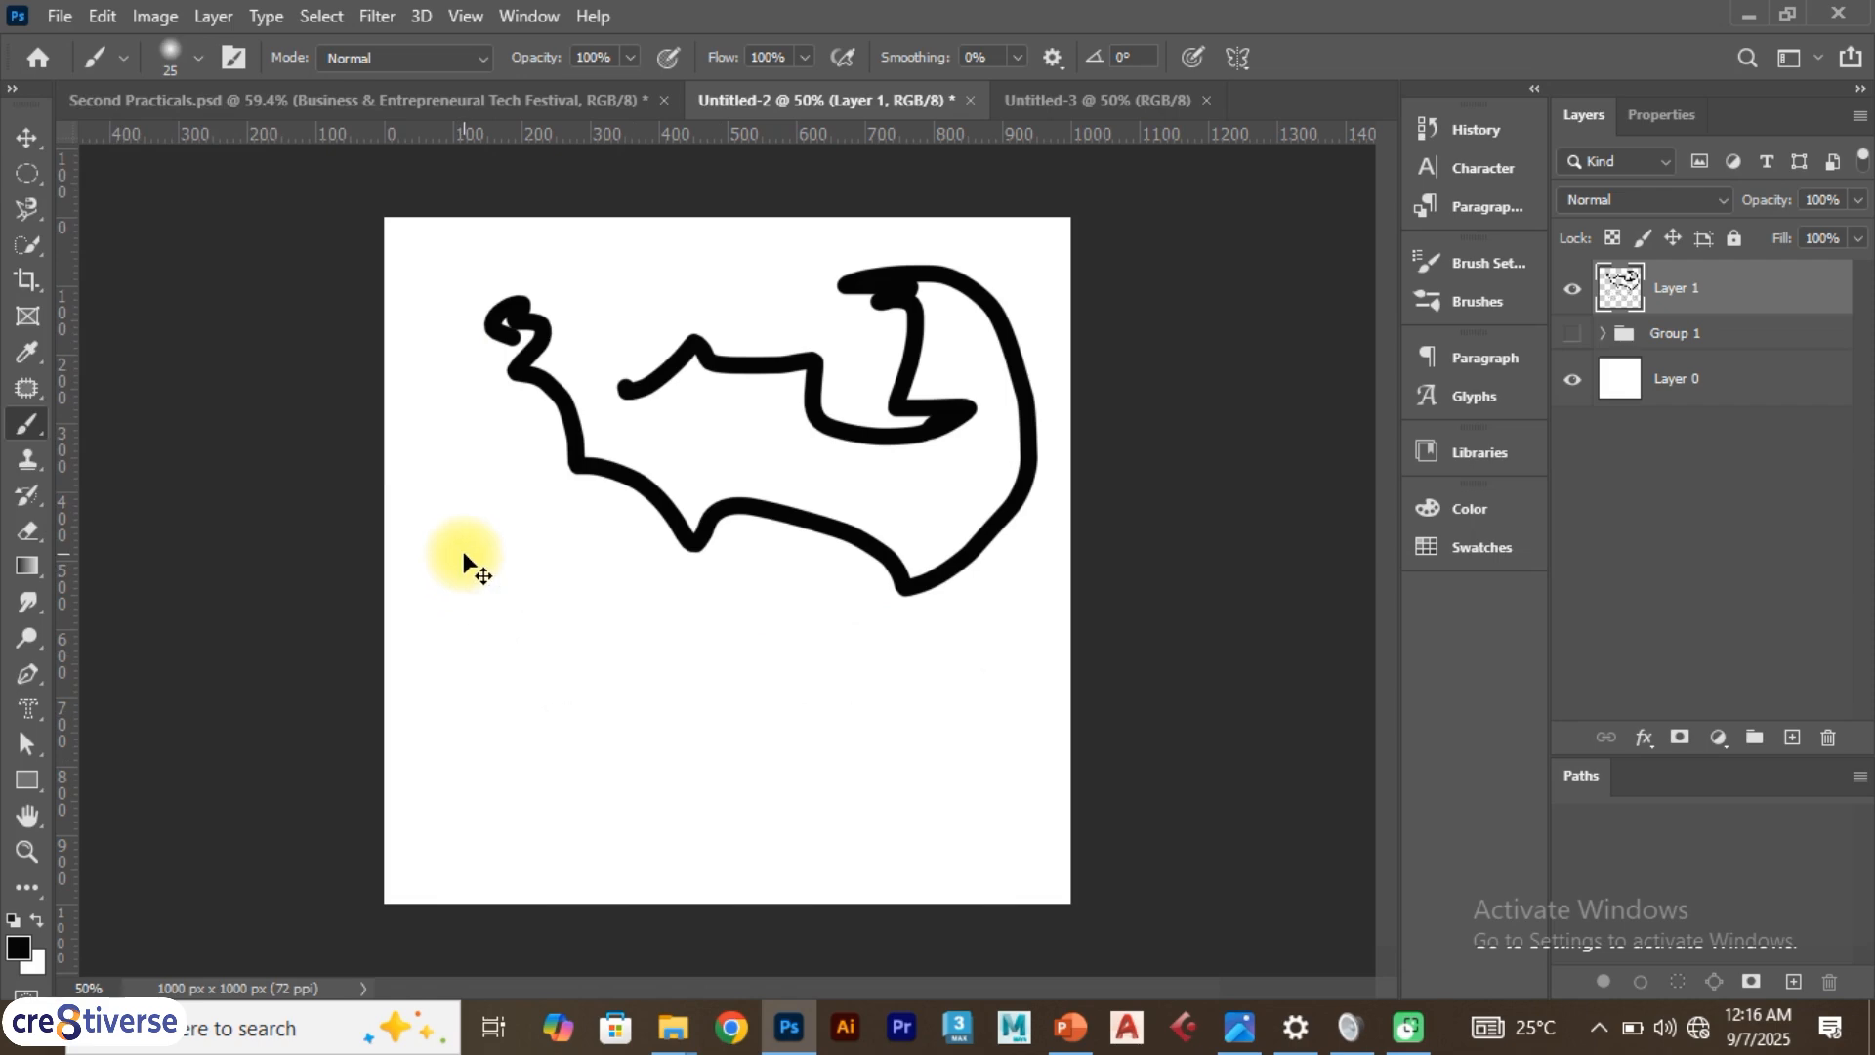
Set the brush size to 495 px
{"action": "left_click", "coordinate": [195, 58]}
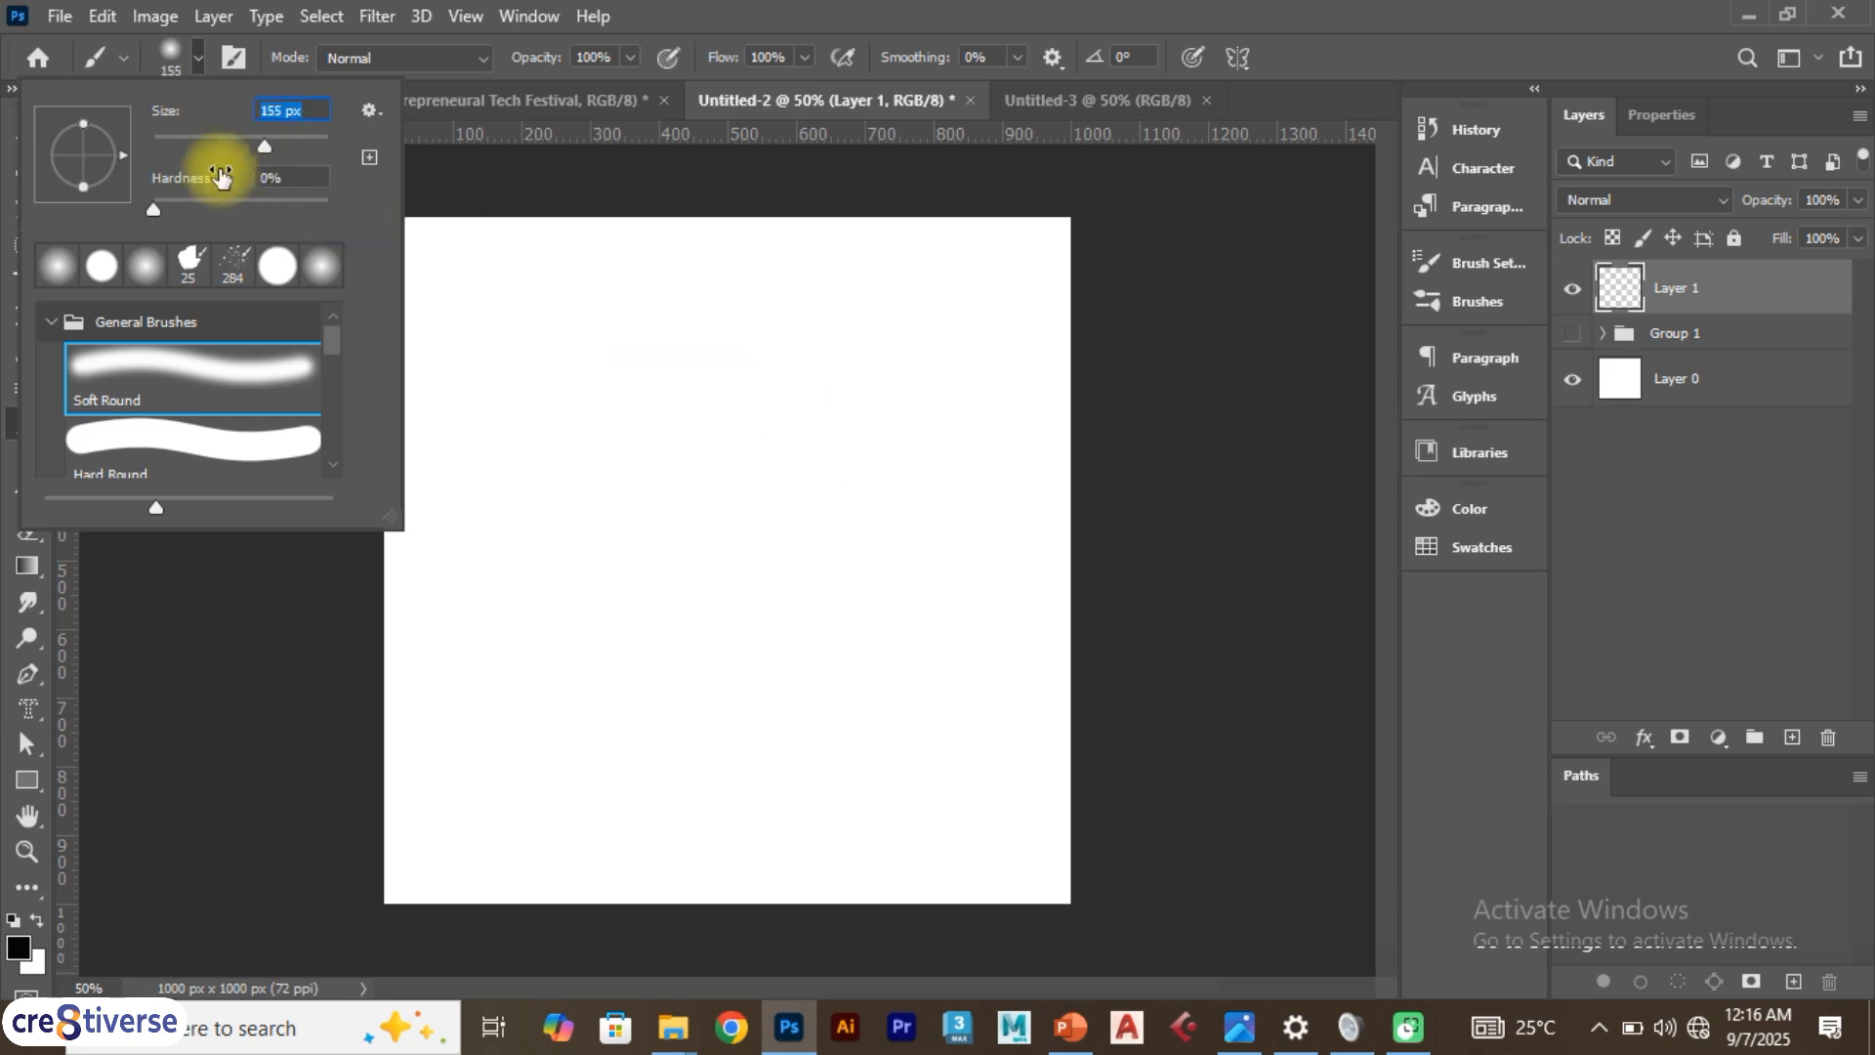
{"action": "left_click", "coordinate": [260, 144]}
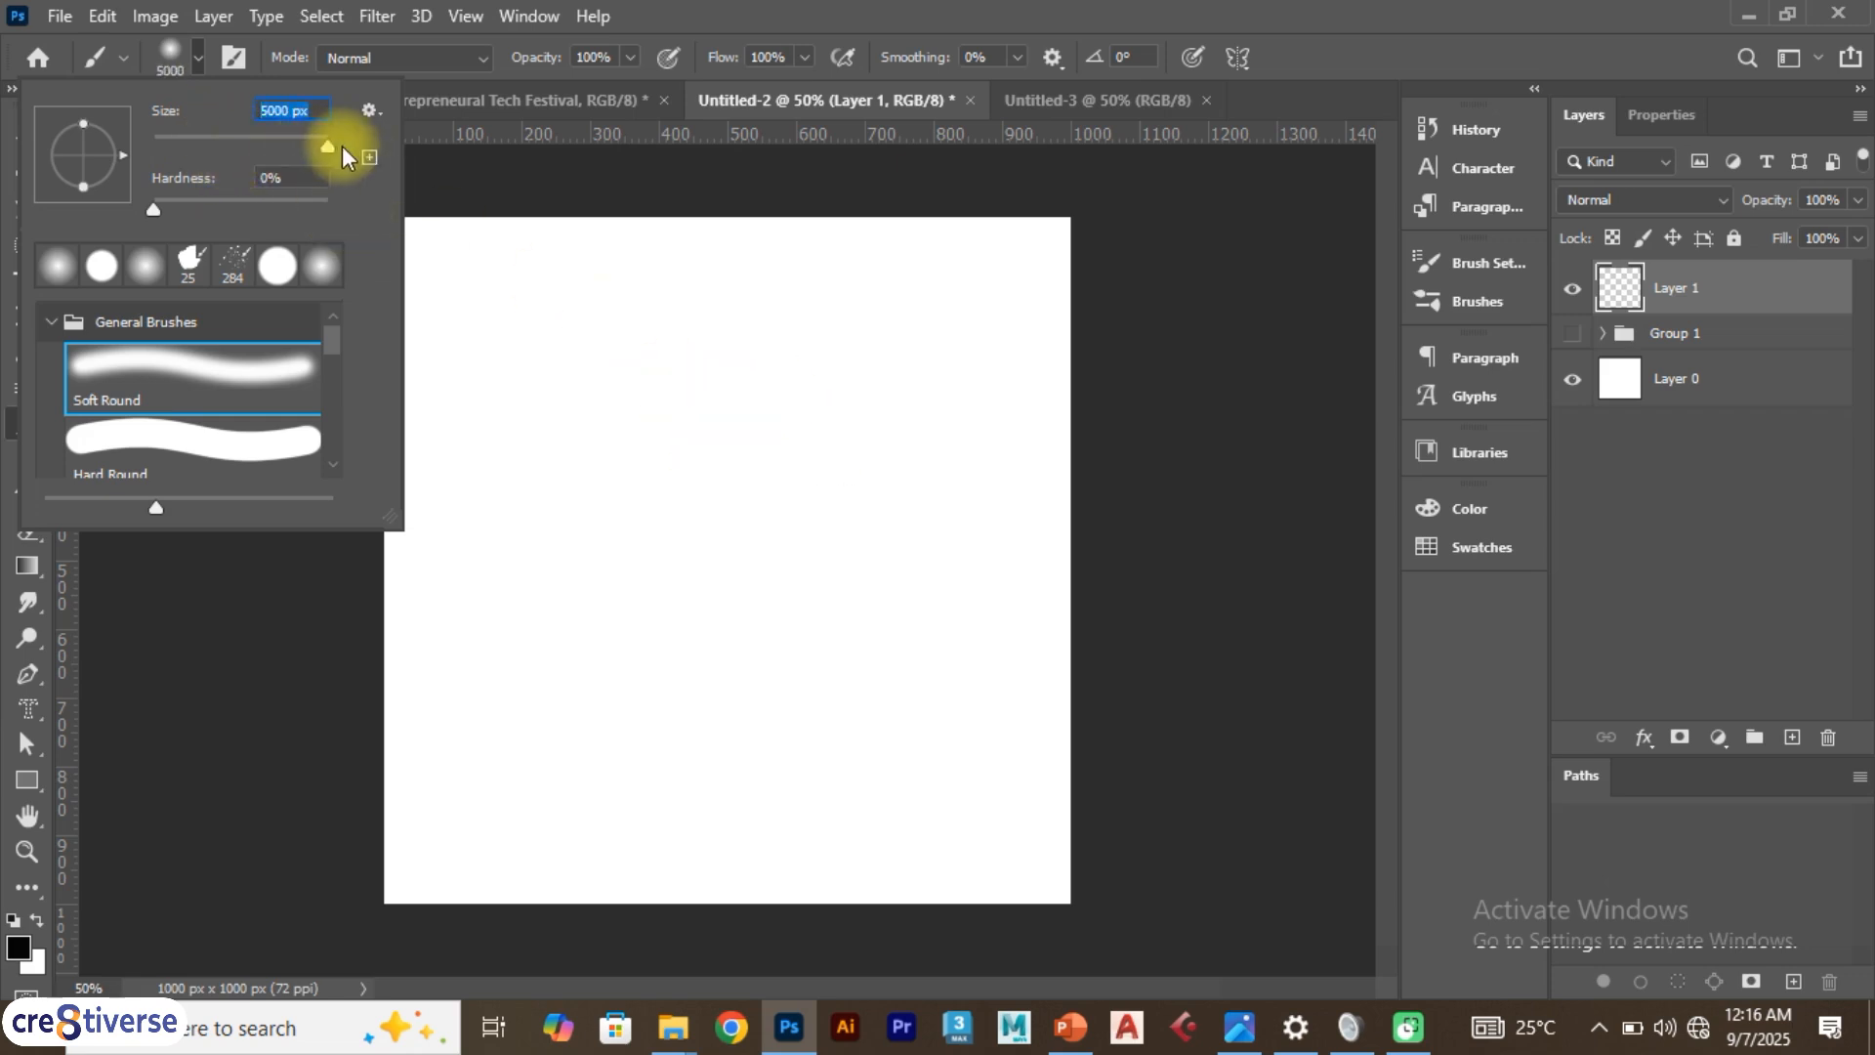
{"action": "left_click_drag", "start_coordinate": [342, 145], "coordinate": [311, 144]}
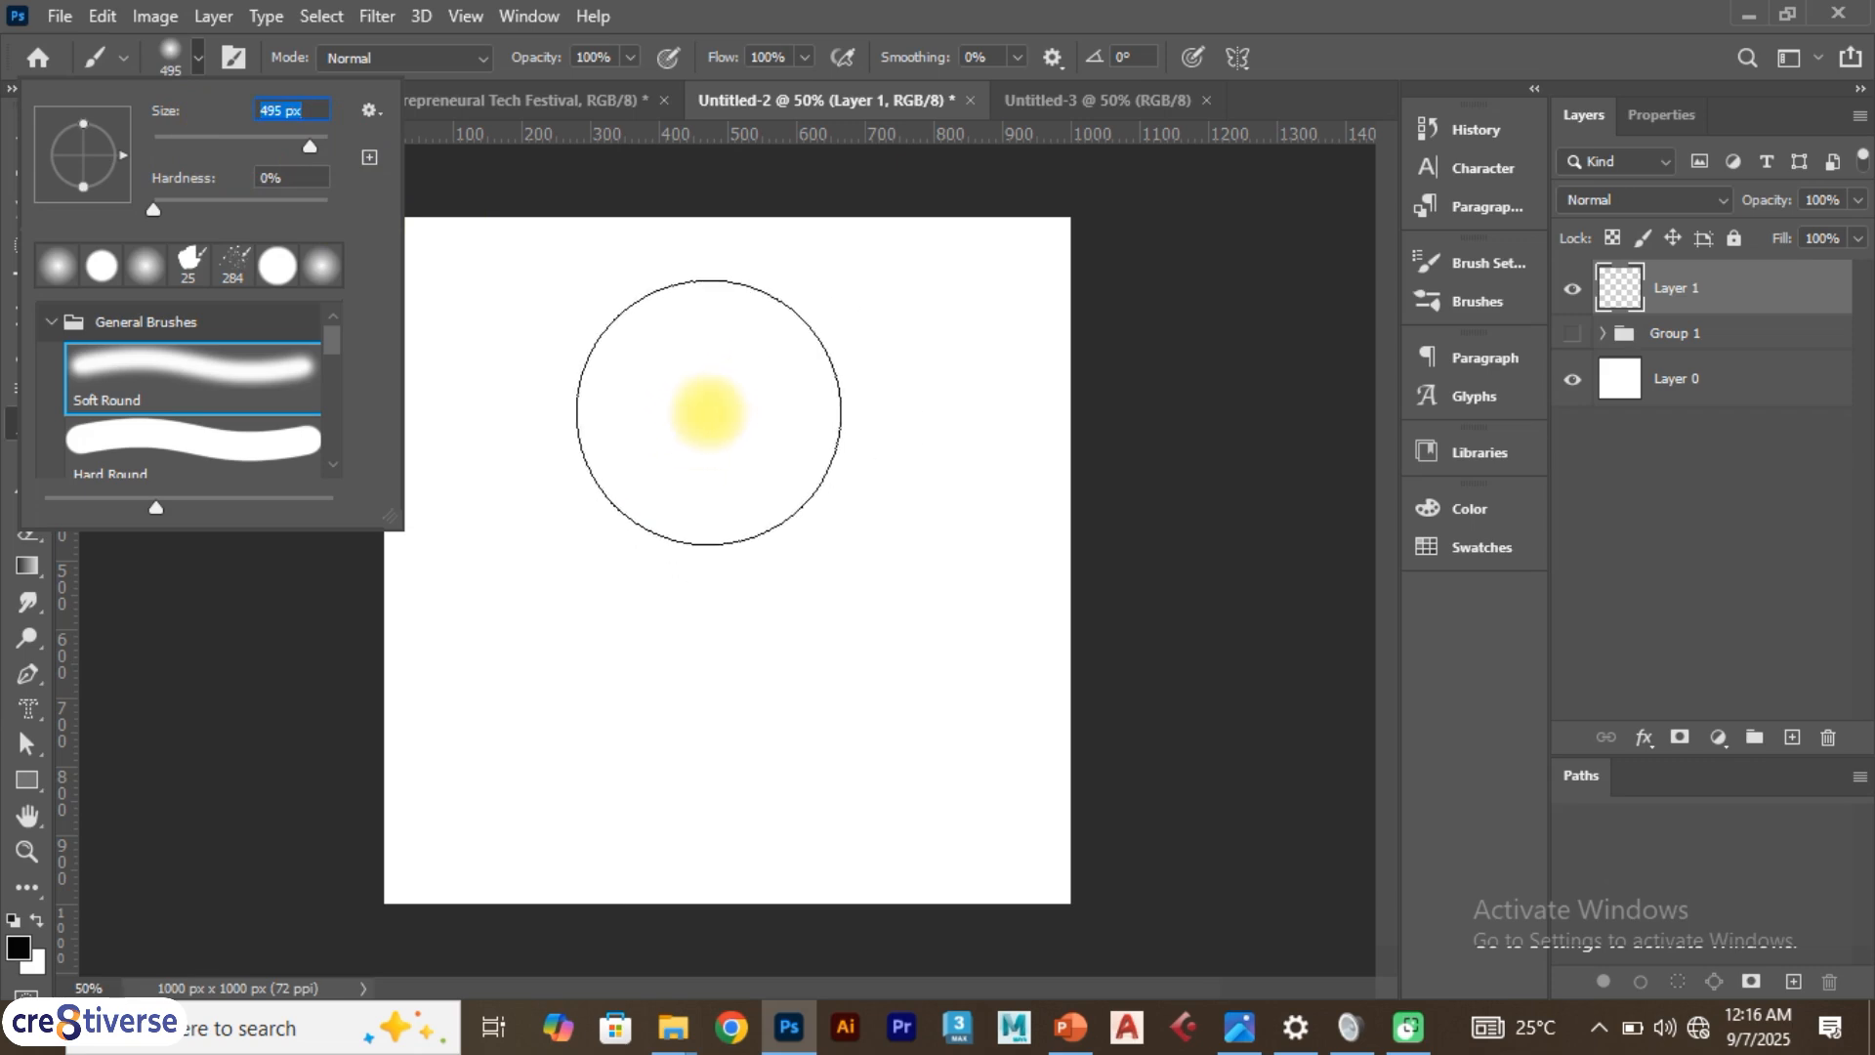
{"action": "key", "text": "Return"}
Paint a soft stroke with the 495 px brush, undo it, and dab a large soft blob in the canvas centre
{"action": "mouse_move", "coordinate": [703, 407]}
{"action": "left_mouse_down"}
{"action": "mouse_move", "coordinate": [805, 449]}
{"action": "mouse_move", "coordinate": [842, 628]}
{"action": "mouse_move", "coordinate": [929, 599]}
{"action": "left_mouse_up"}
{"action": "key", "text": "ctrl+z"}
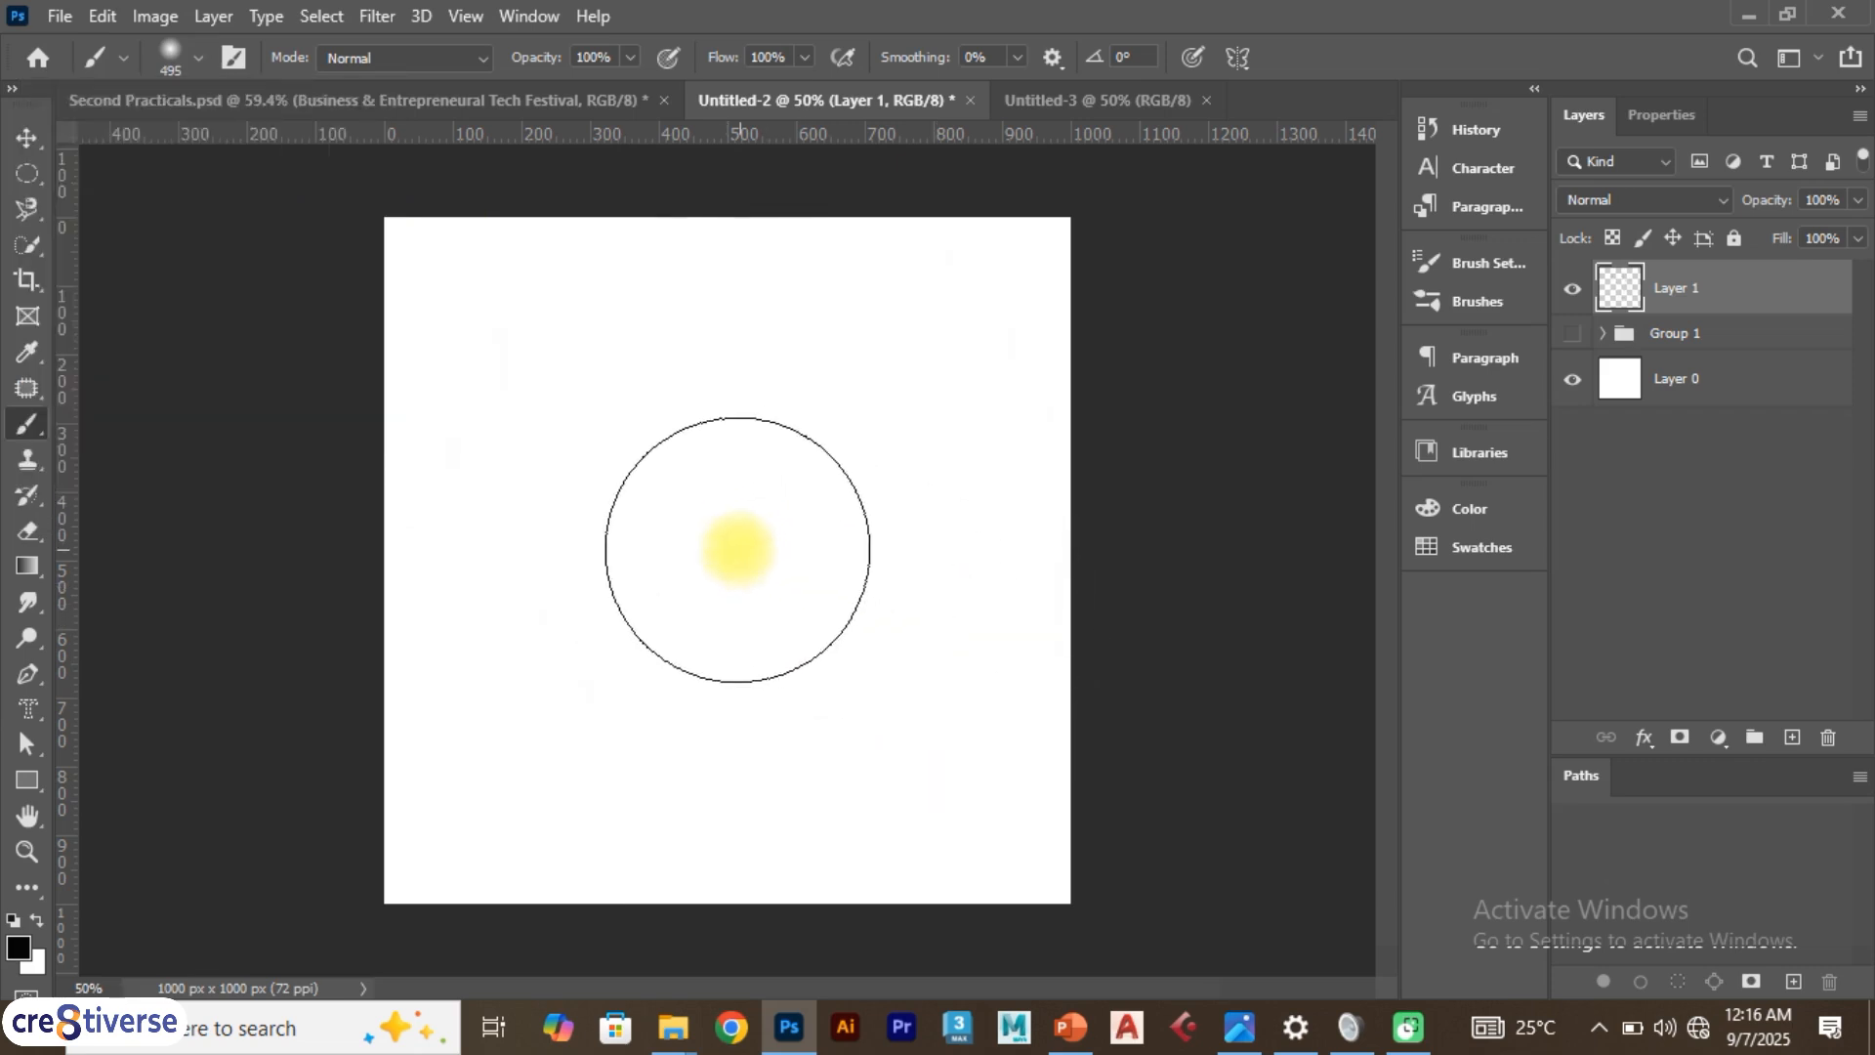
{"action": "left_click_drag", "start_coordinate": [709, 524], "coordinate": [734, 661]}
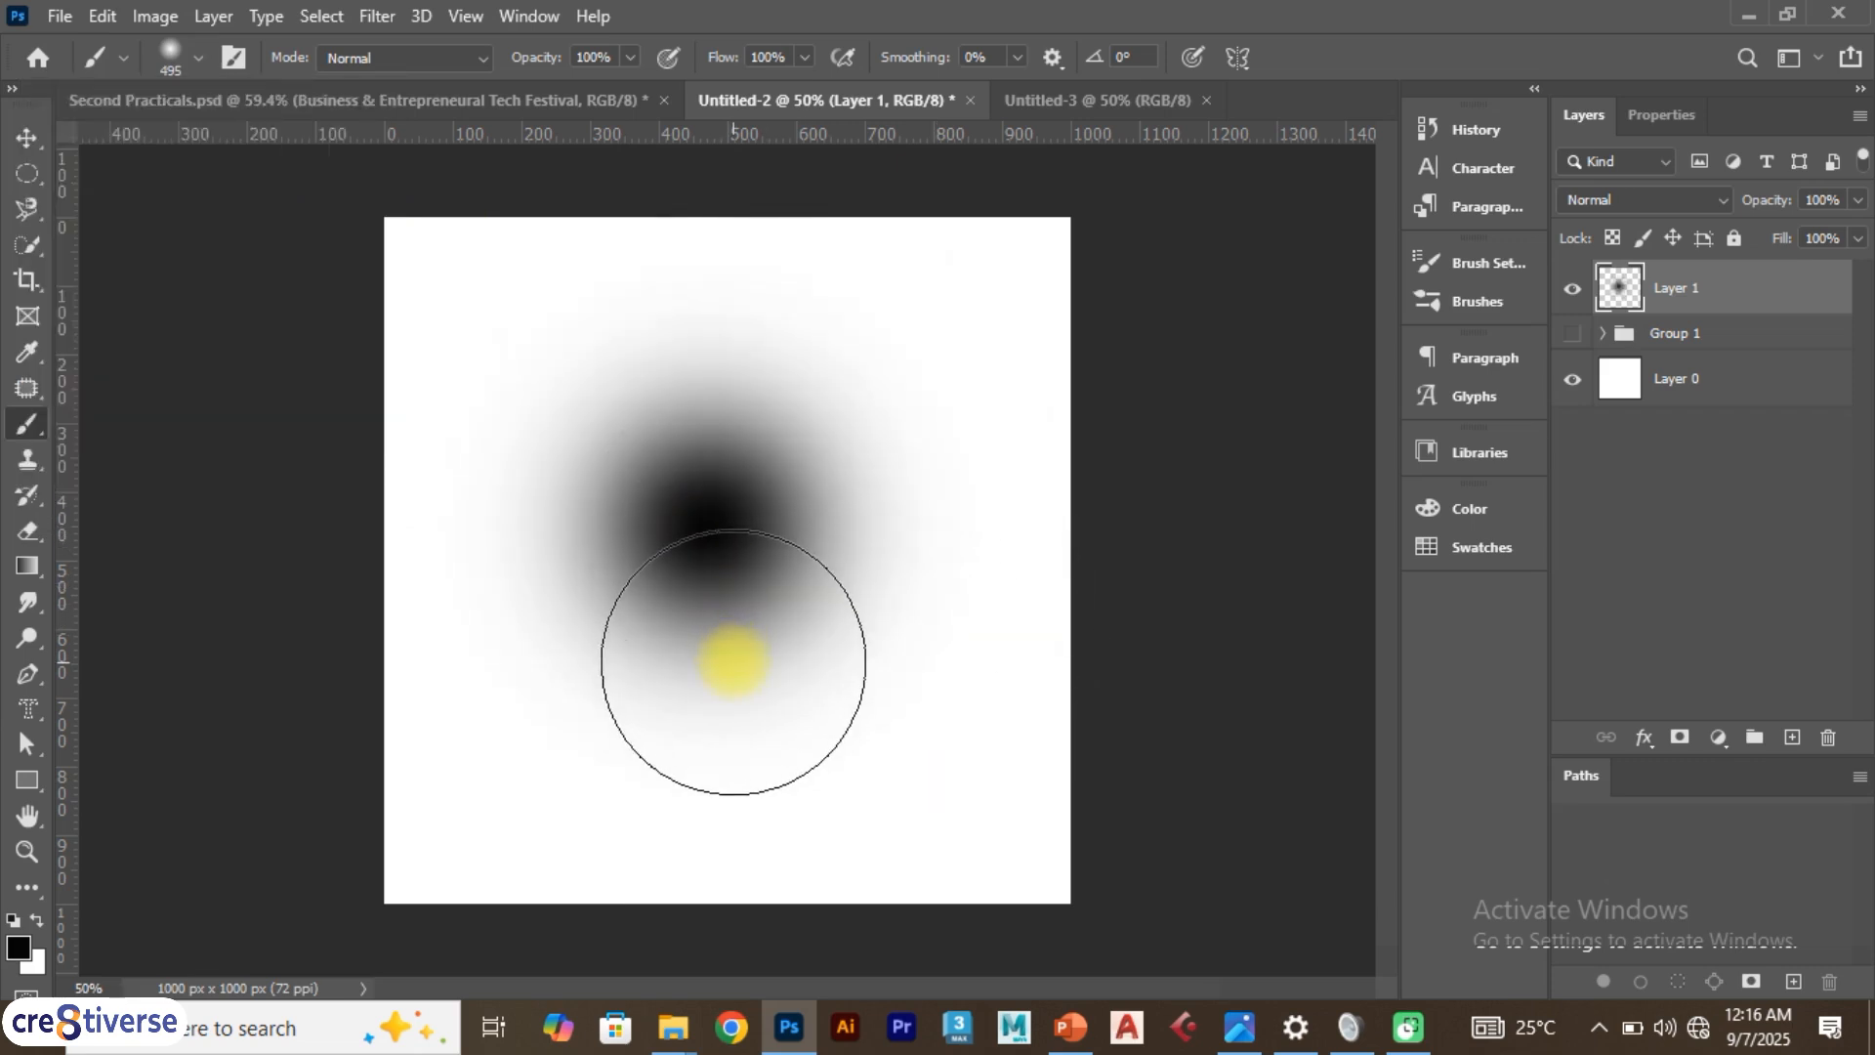
Reduce the brush size to 40 px, paint a short stroke, and undo both the stroke and the blob
{"action": "left_click", "coordinate": [194, 55]}
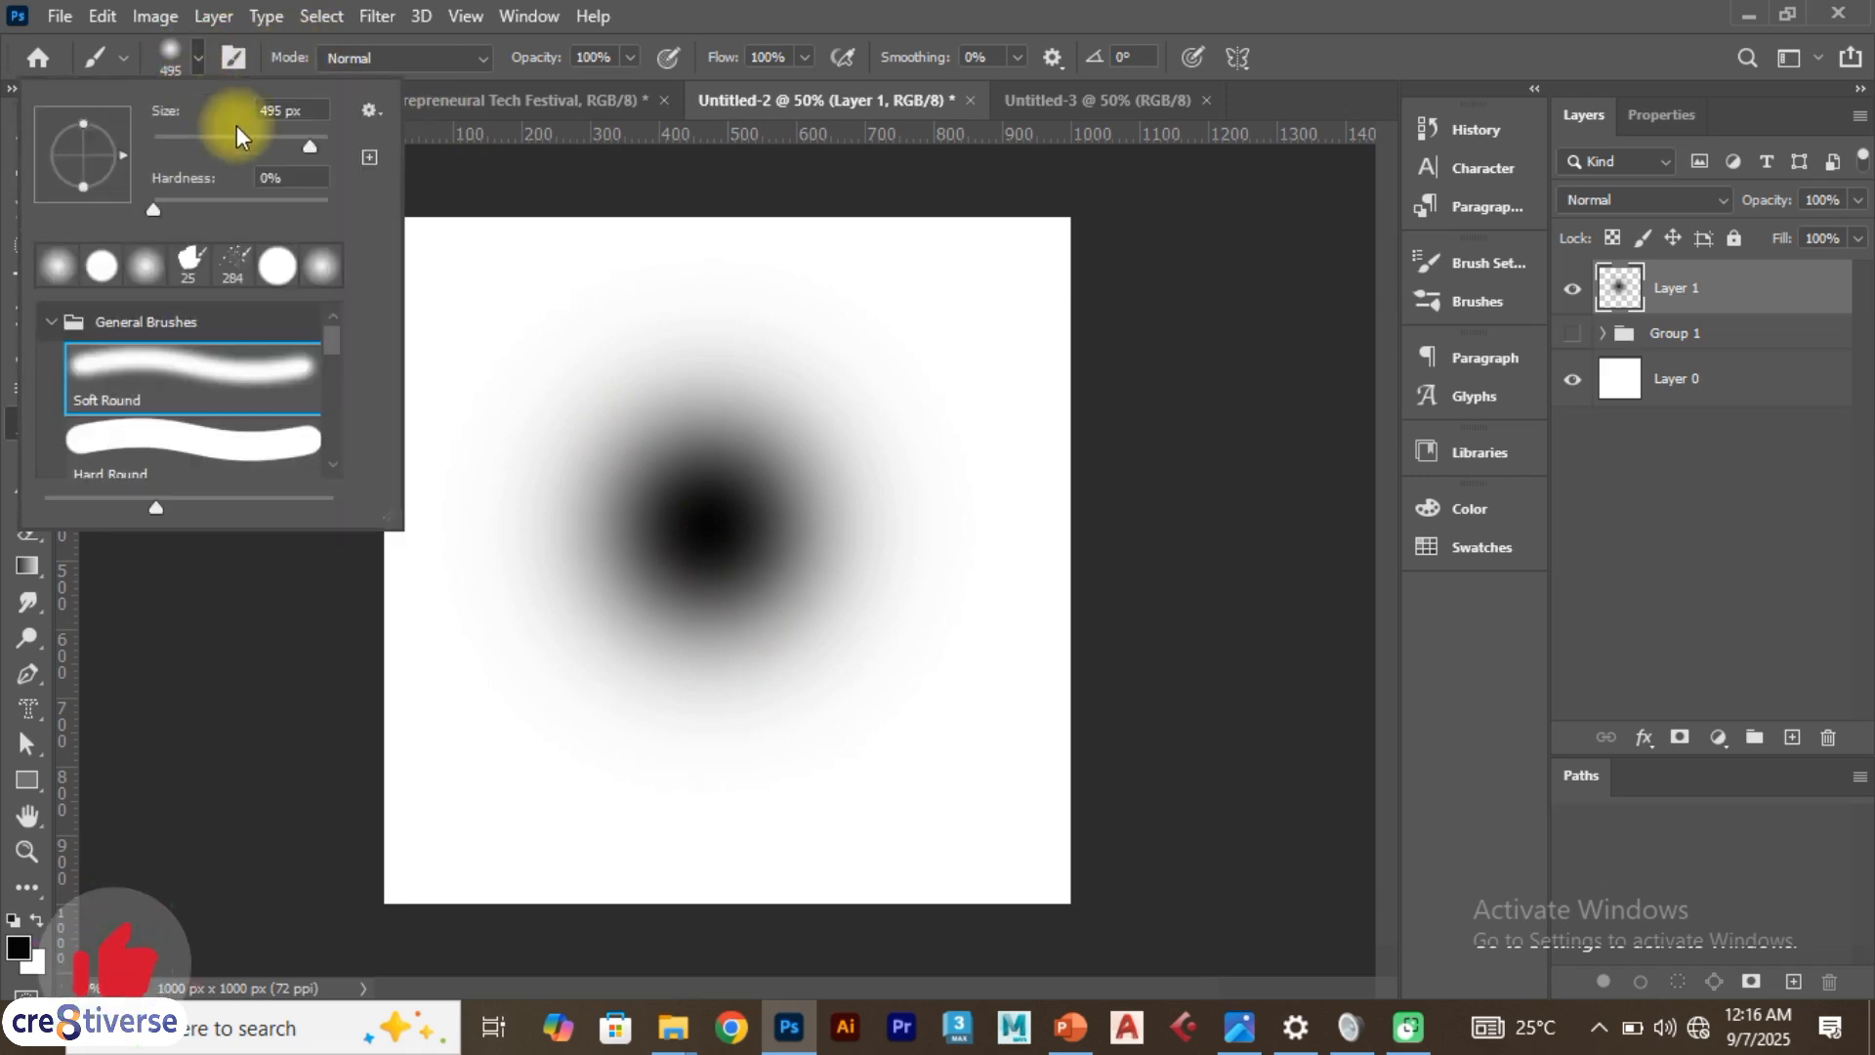
{"action": "mouse_move", "coordinate": [296, 139]}
{"action": "left_mouse_down"}
{"action": "mouse_move", "coordinate": [166, 148]}
{"action": "mouse_move", "coordinate": [187, 147]}
{"action": "left_mouse_up"}
{"action": "left_click_drag", "start_coordinate": [733, 343], "coordinate": [891, 343]}
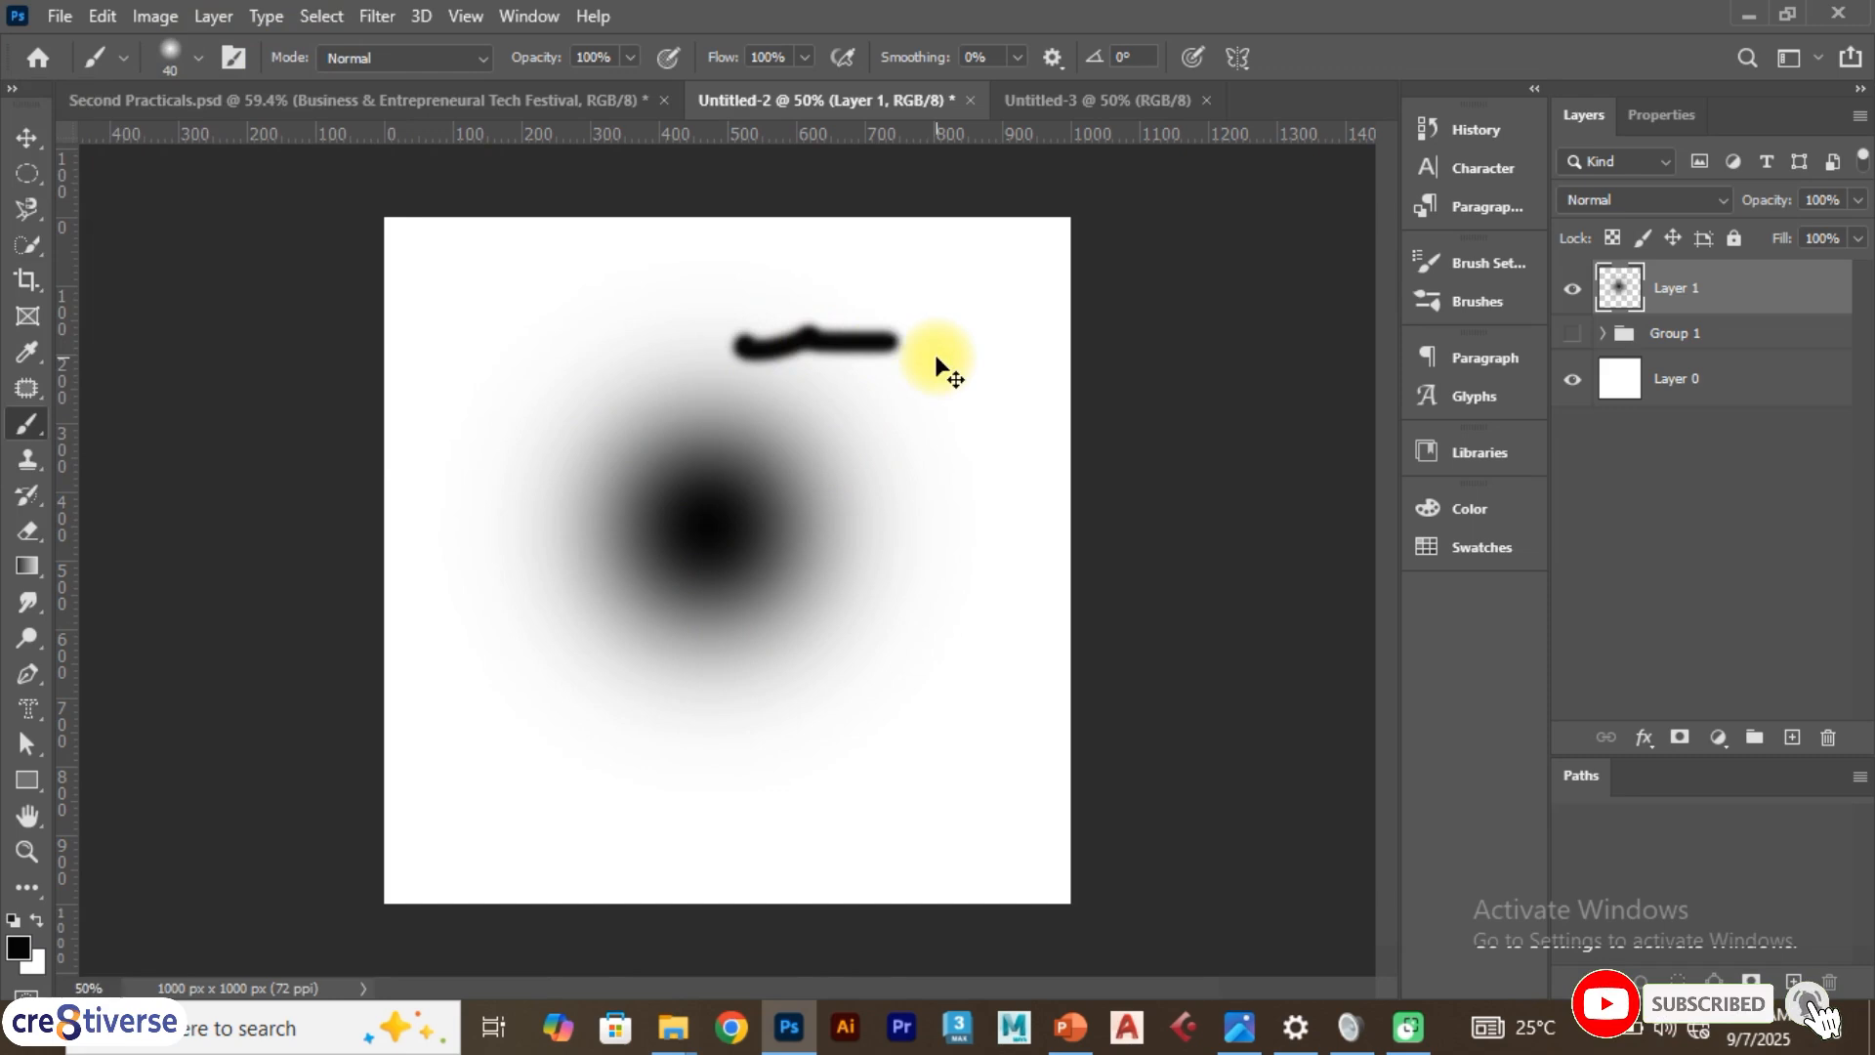
{"action": "key", "text": "ctrl+z"}
{"action": "key", "text": "ctrl+z"}
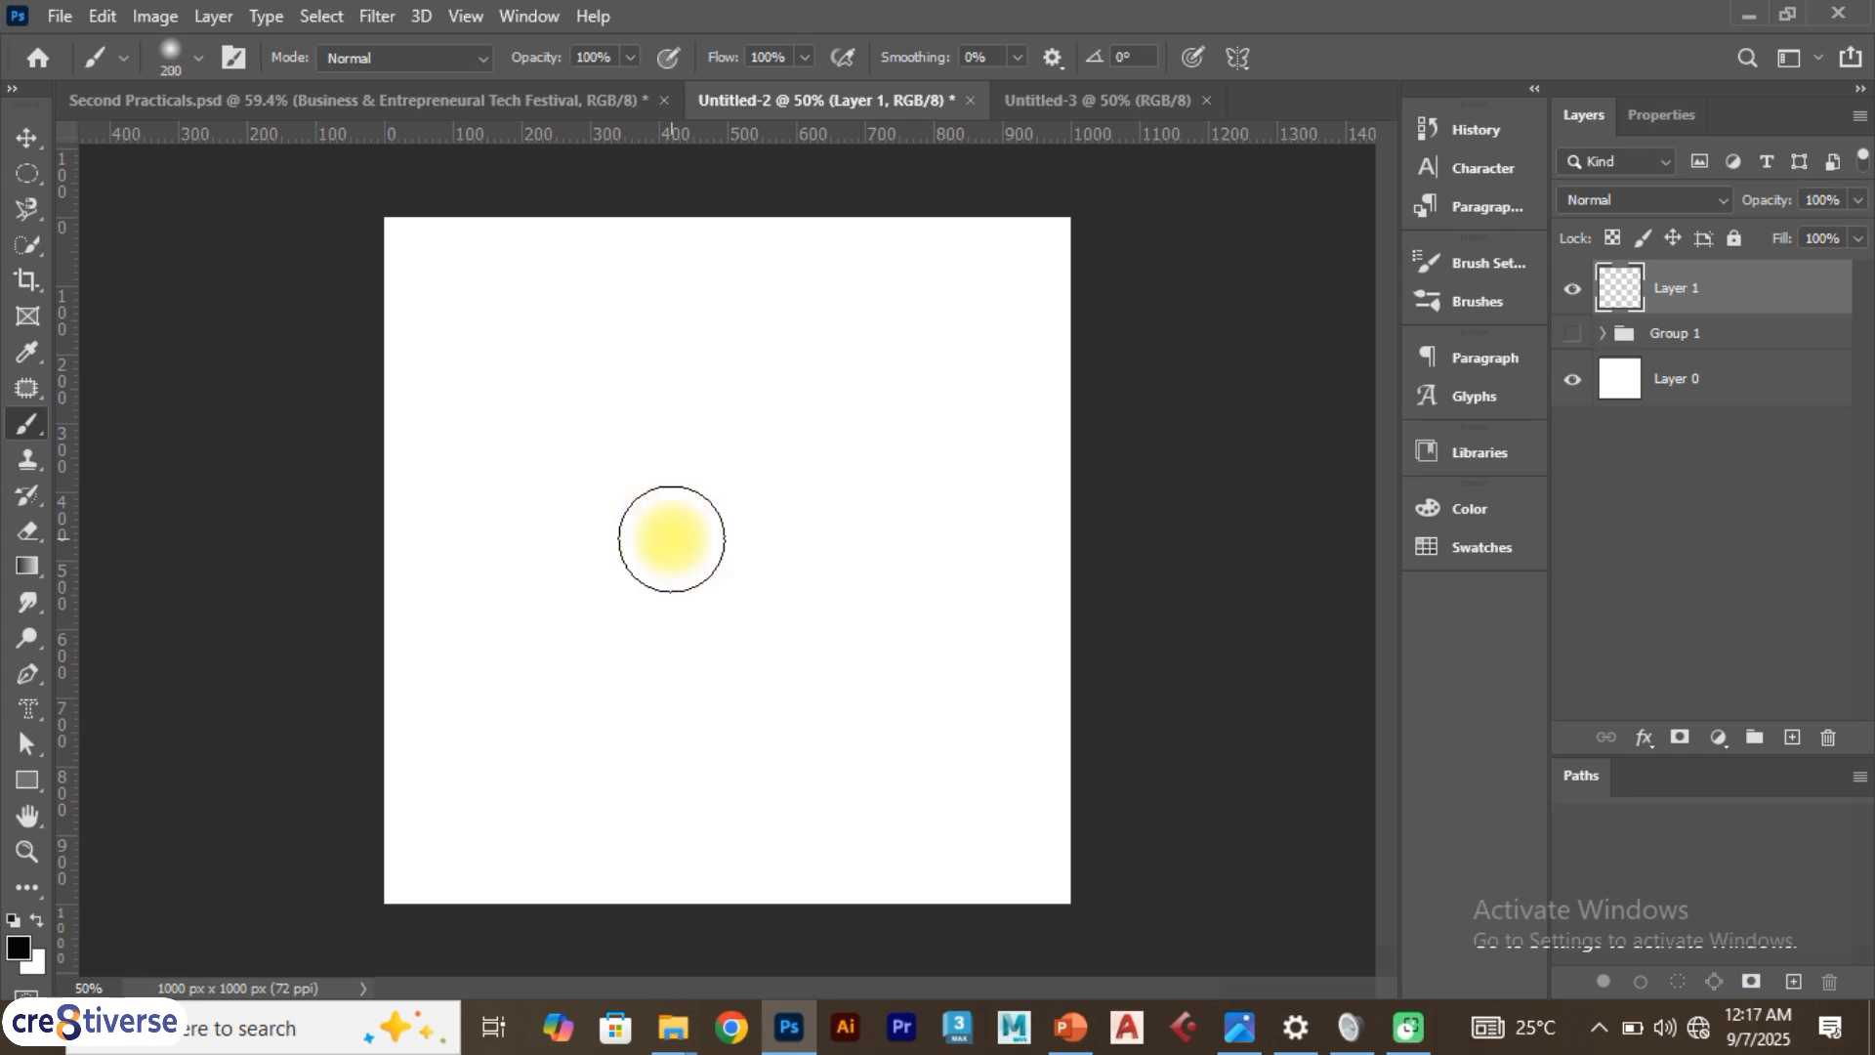
Resize the brush to 400 px, paint a large soft blob, and undo it
{"action": "key", "text": "bracketright"}
{"action": "key", "text": "bracketright"}
{"action": "key", "text": "bracketleft"}
{"action": "key", "text": "bracketleft"}
{"action": "key", "text": "bracketright"}
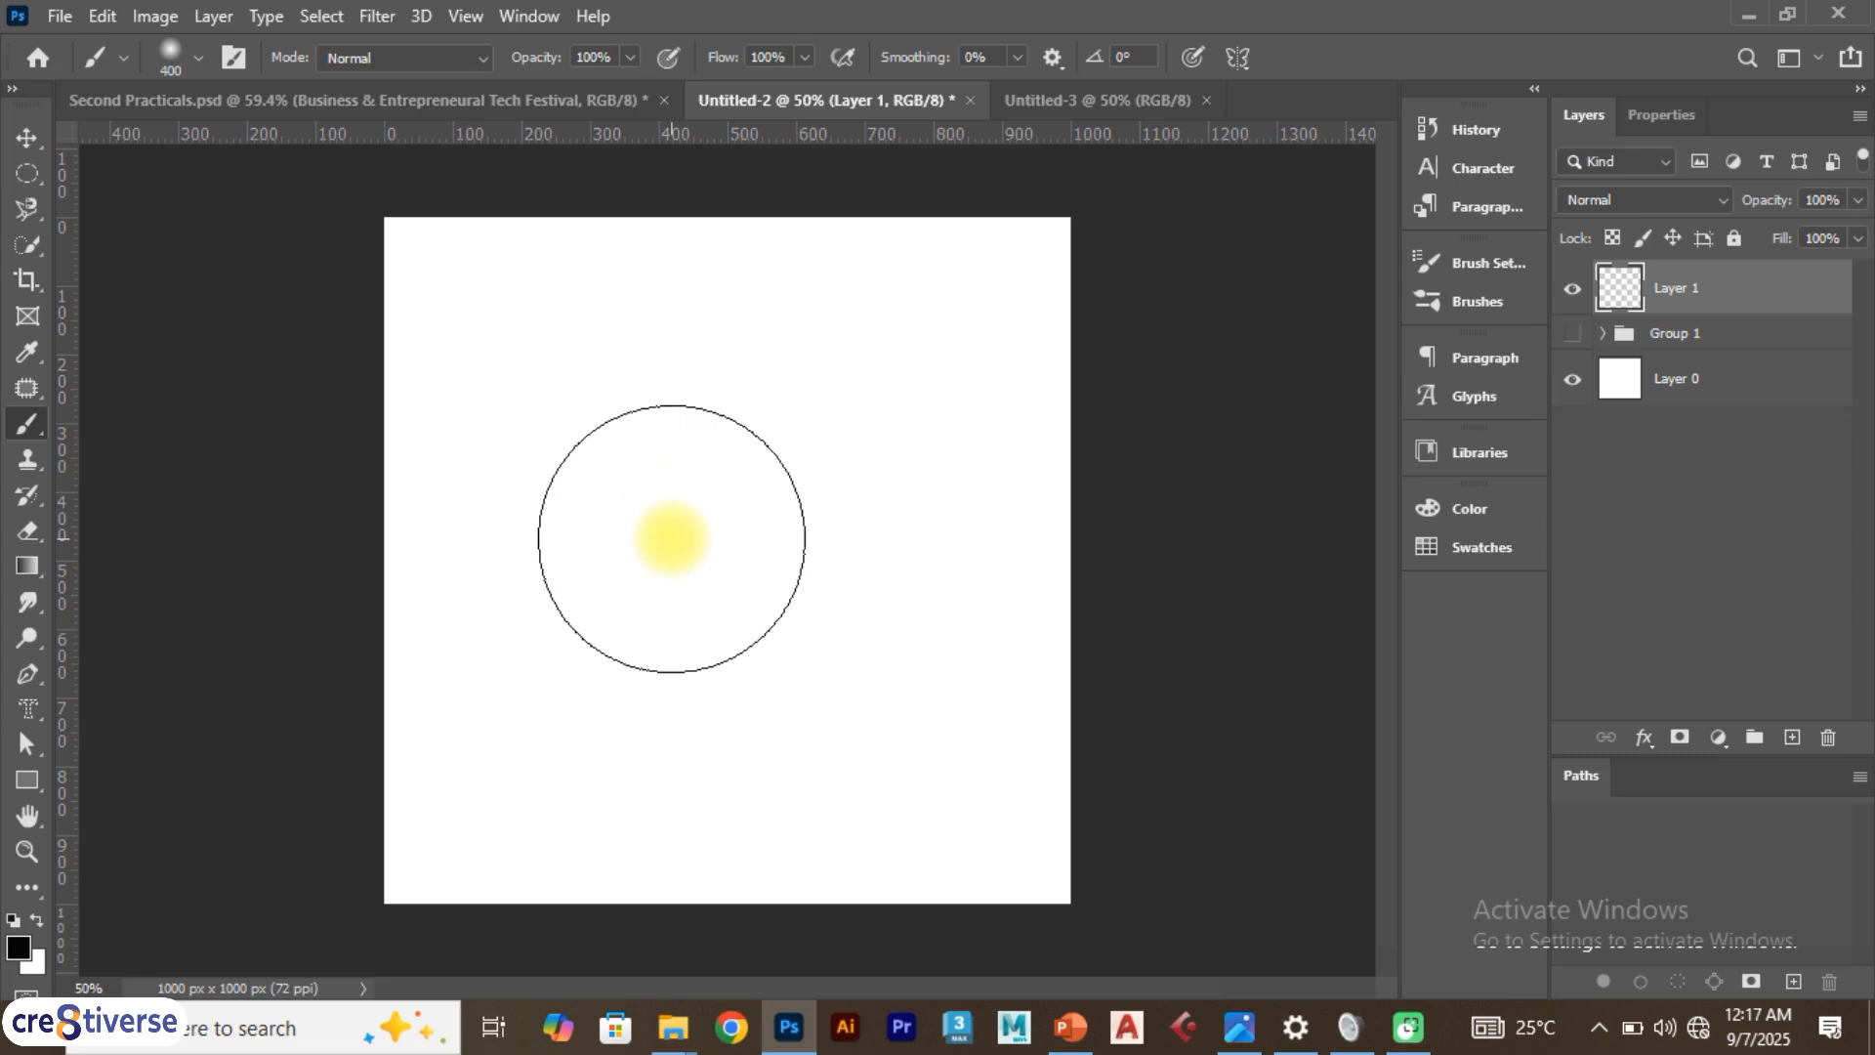
{"action": "mouse_move", "coordinate": [699, 502]}
{"action": "left_mouse_down"}
{"action": "mouse_move", "coordinate": [643, 553]}
{"action": "mouse_move", "coordinate": [575, 386]}
{"action": "mouse_move", "coordinate": [805, 553]}
{"action": "mouse_move", "coordinate": [753, 593]}
{"action": "left_mouse_up"}
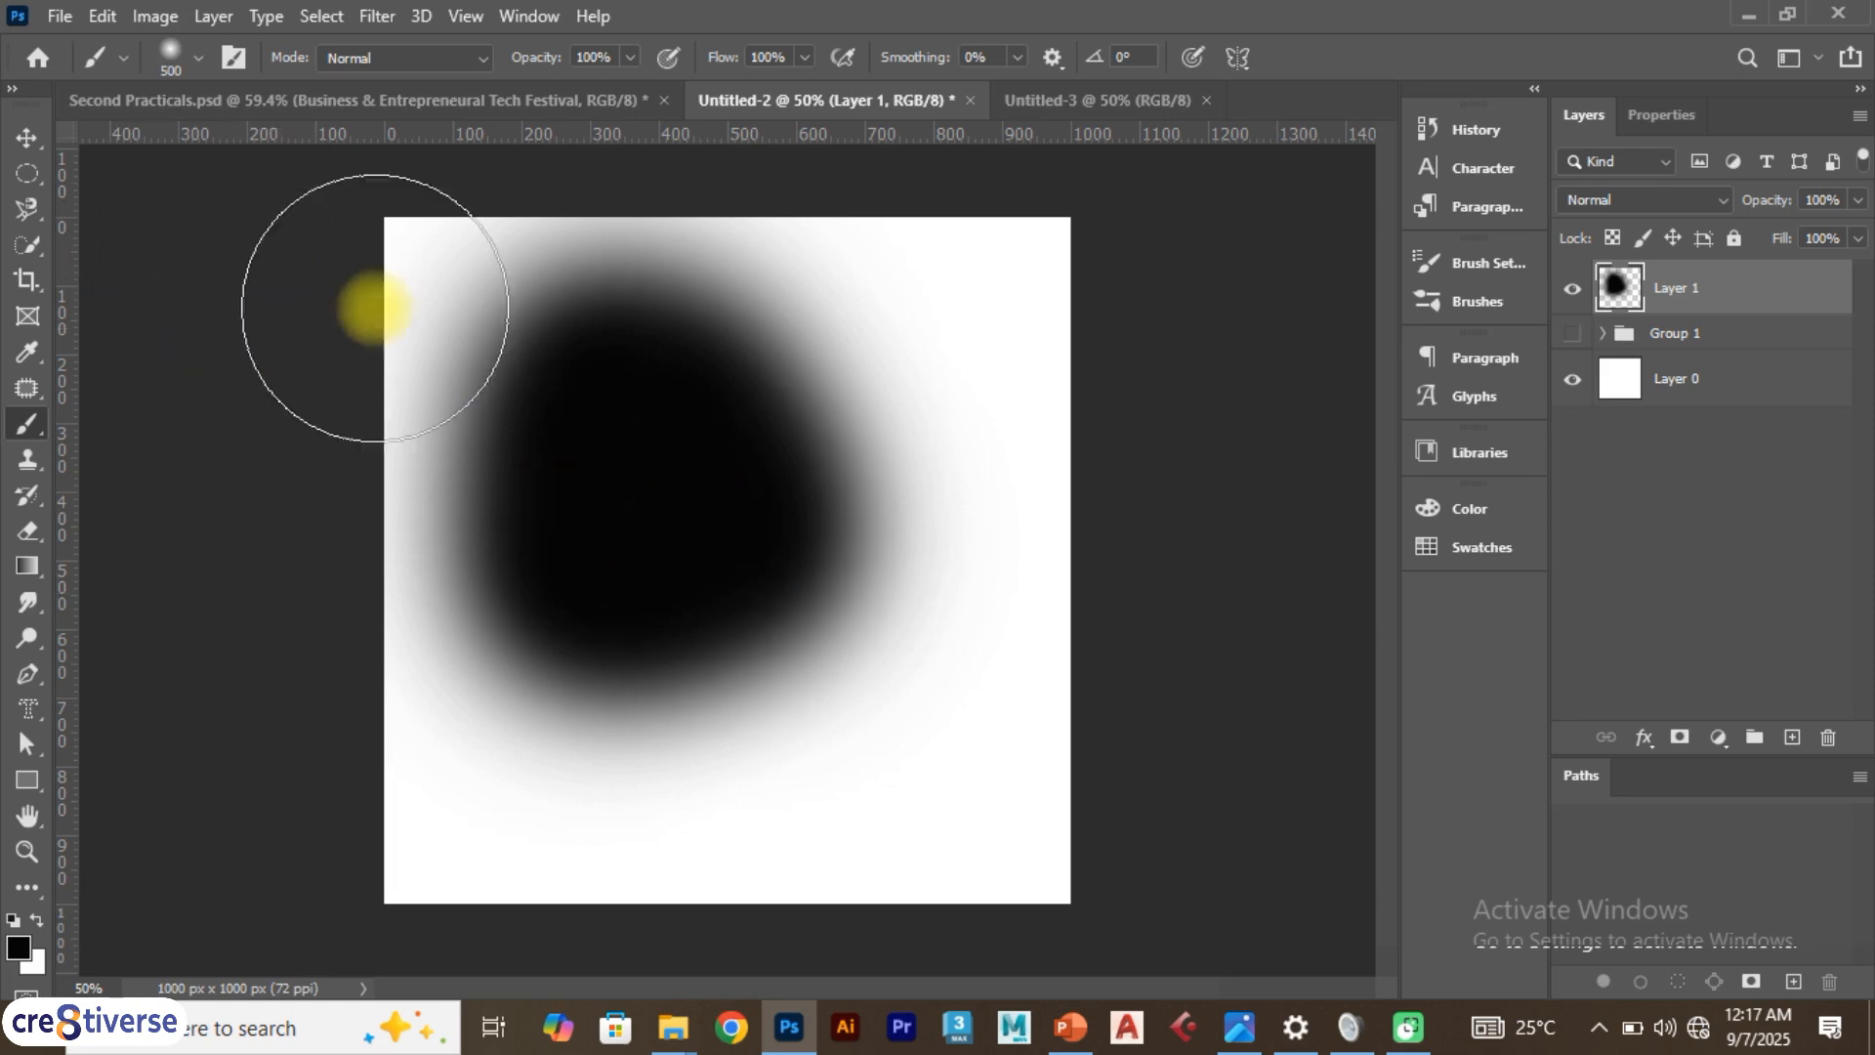
{"action": "key", "text": "ctrl+z"}
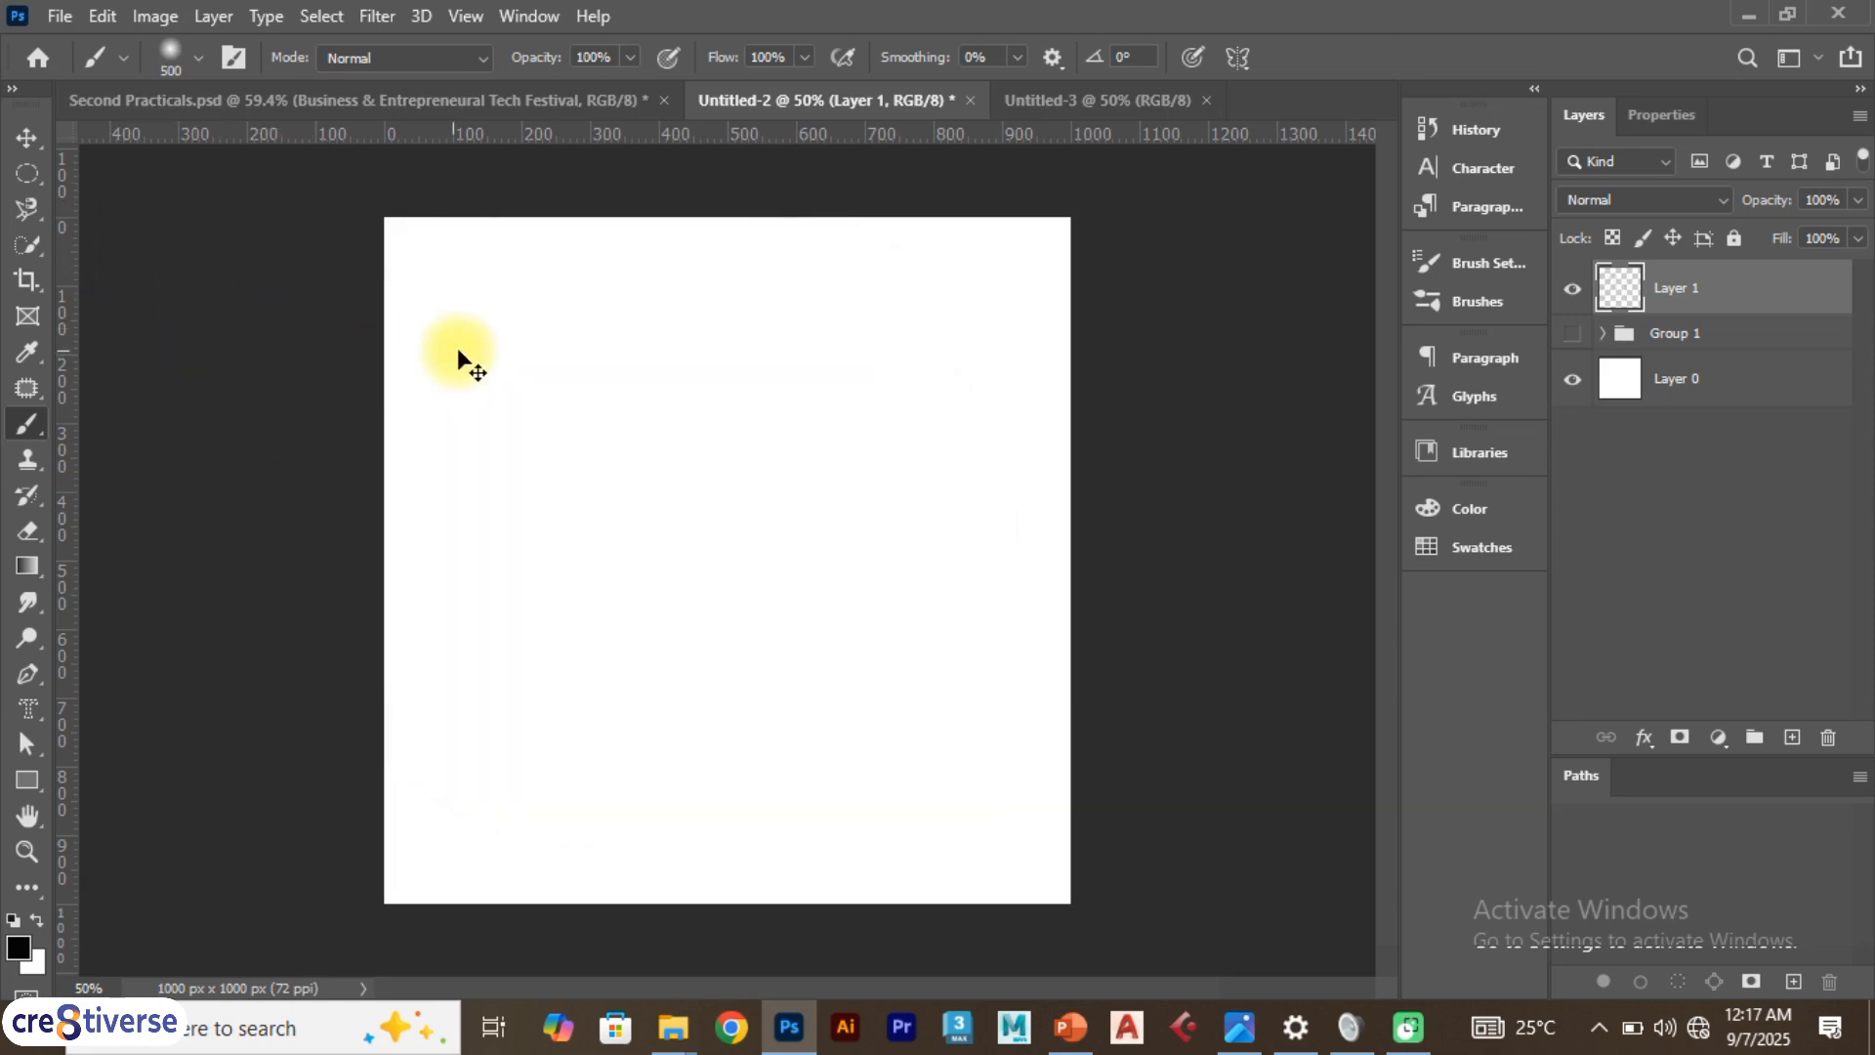
Switch back to the Brush tool and open the Brush Settings panel
{"action": "left_click", "coordinate": [29, 138]}
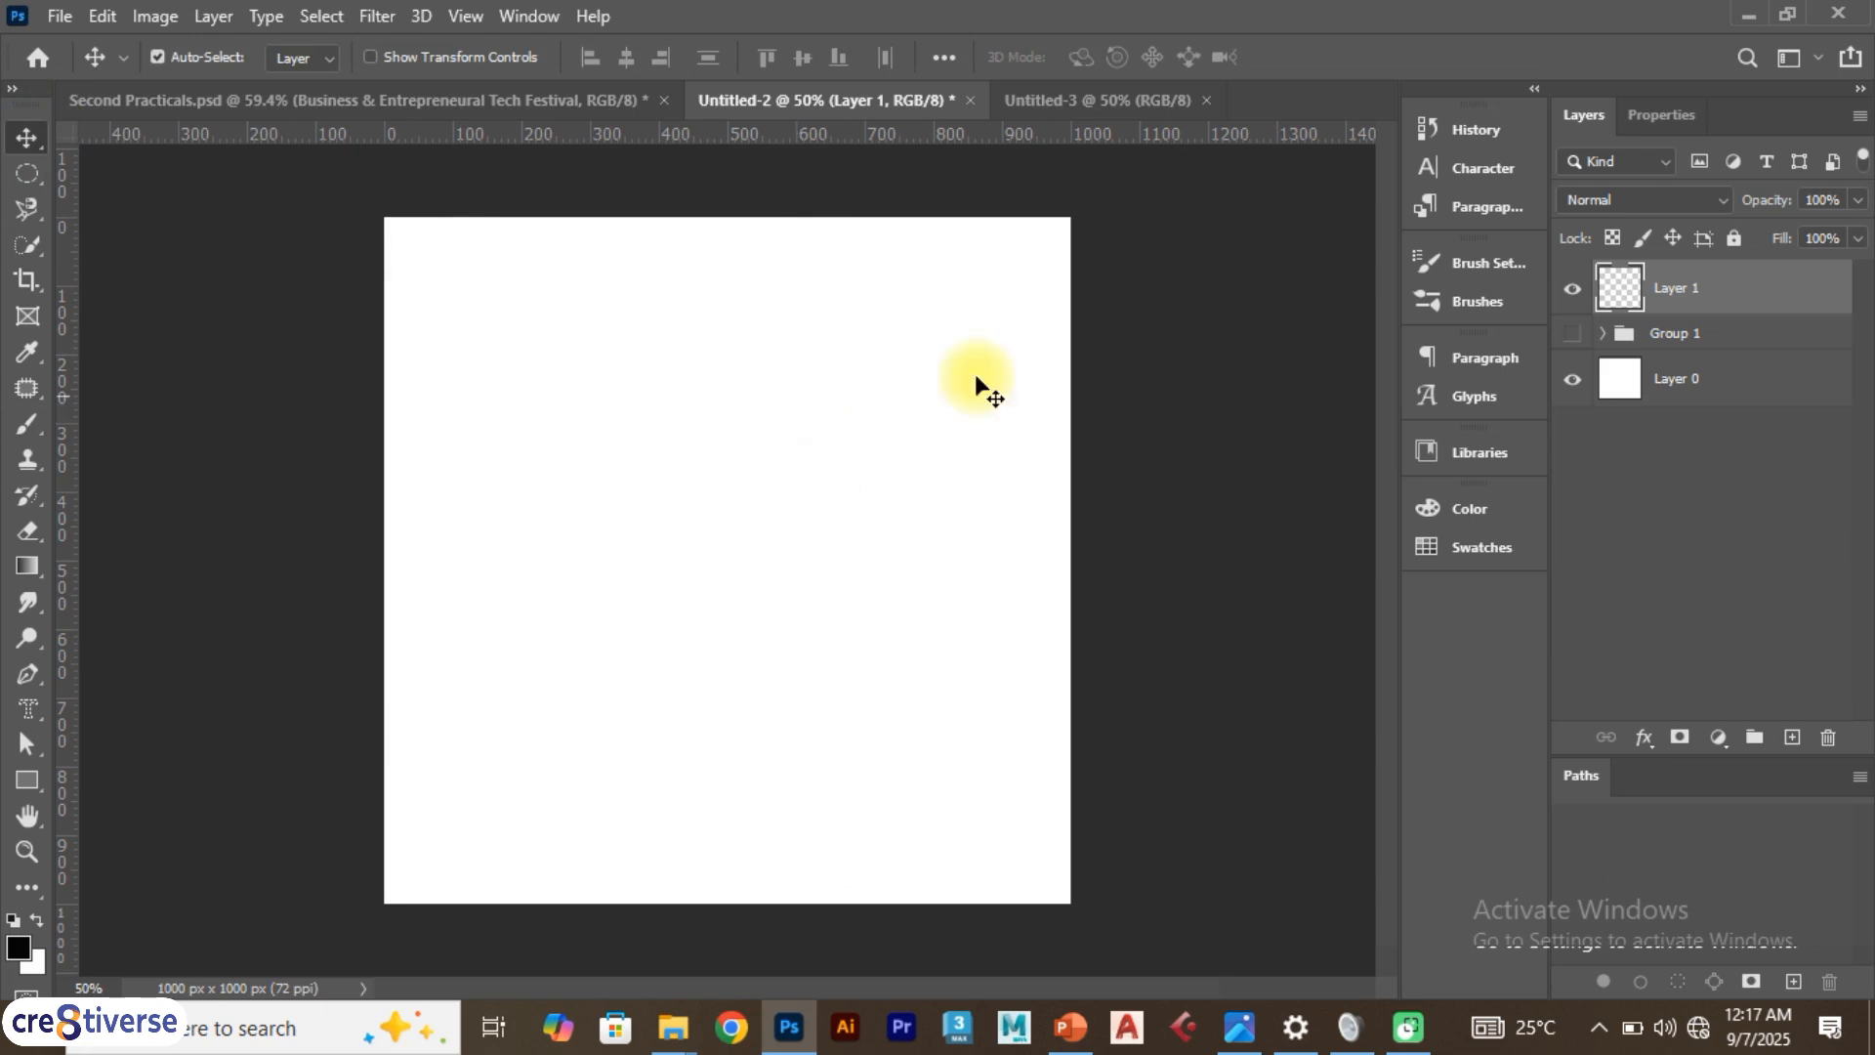
{"action": "left_click", "coordinate": [1471, 264]}
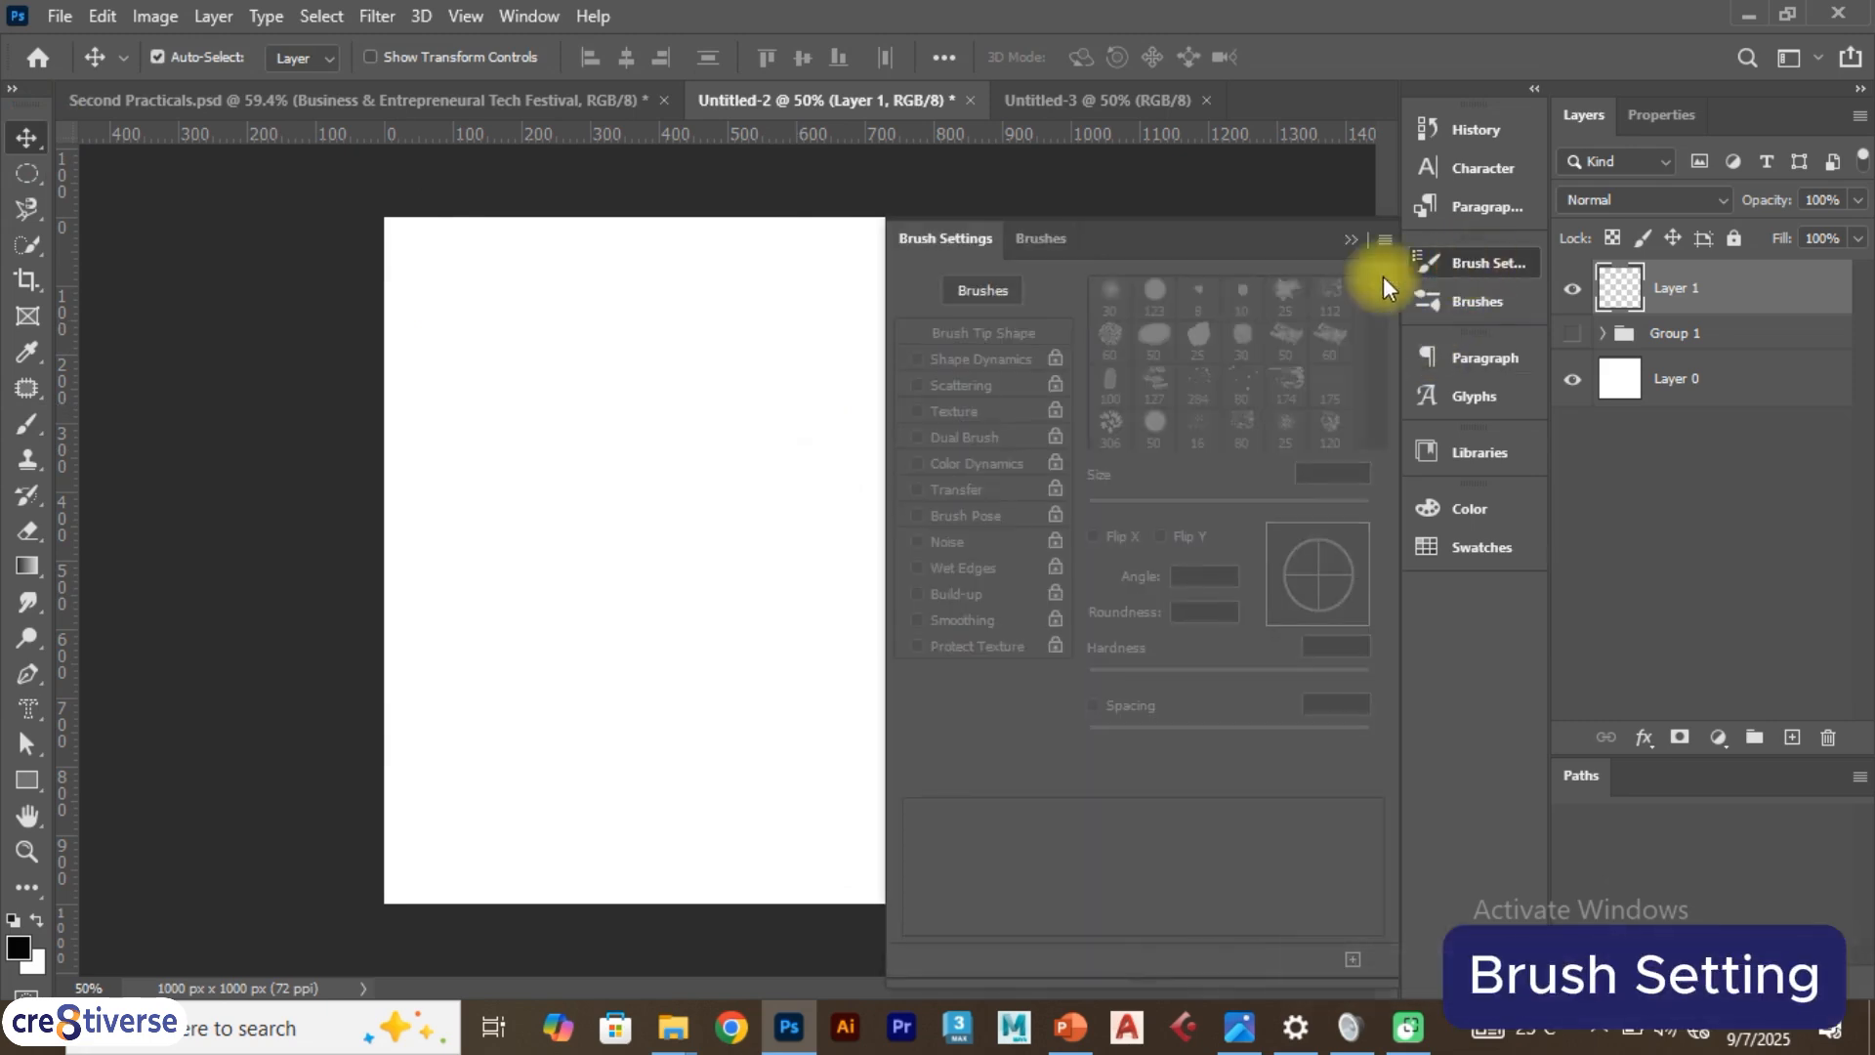
{"action": "left_click", "coordinate": [1487, 261]}
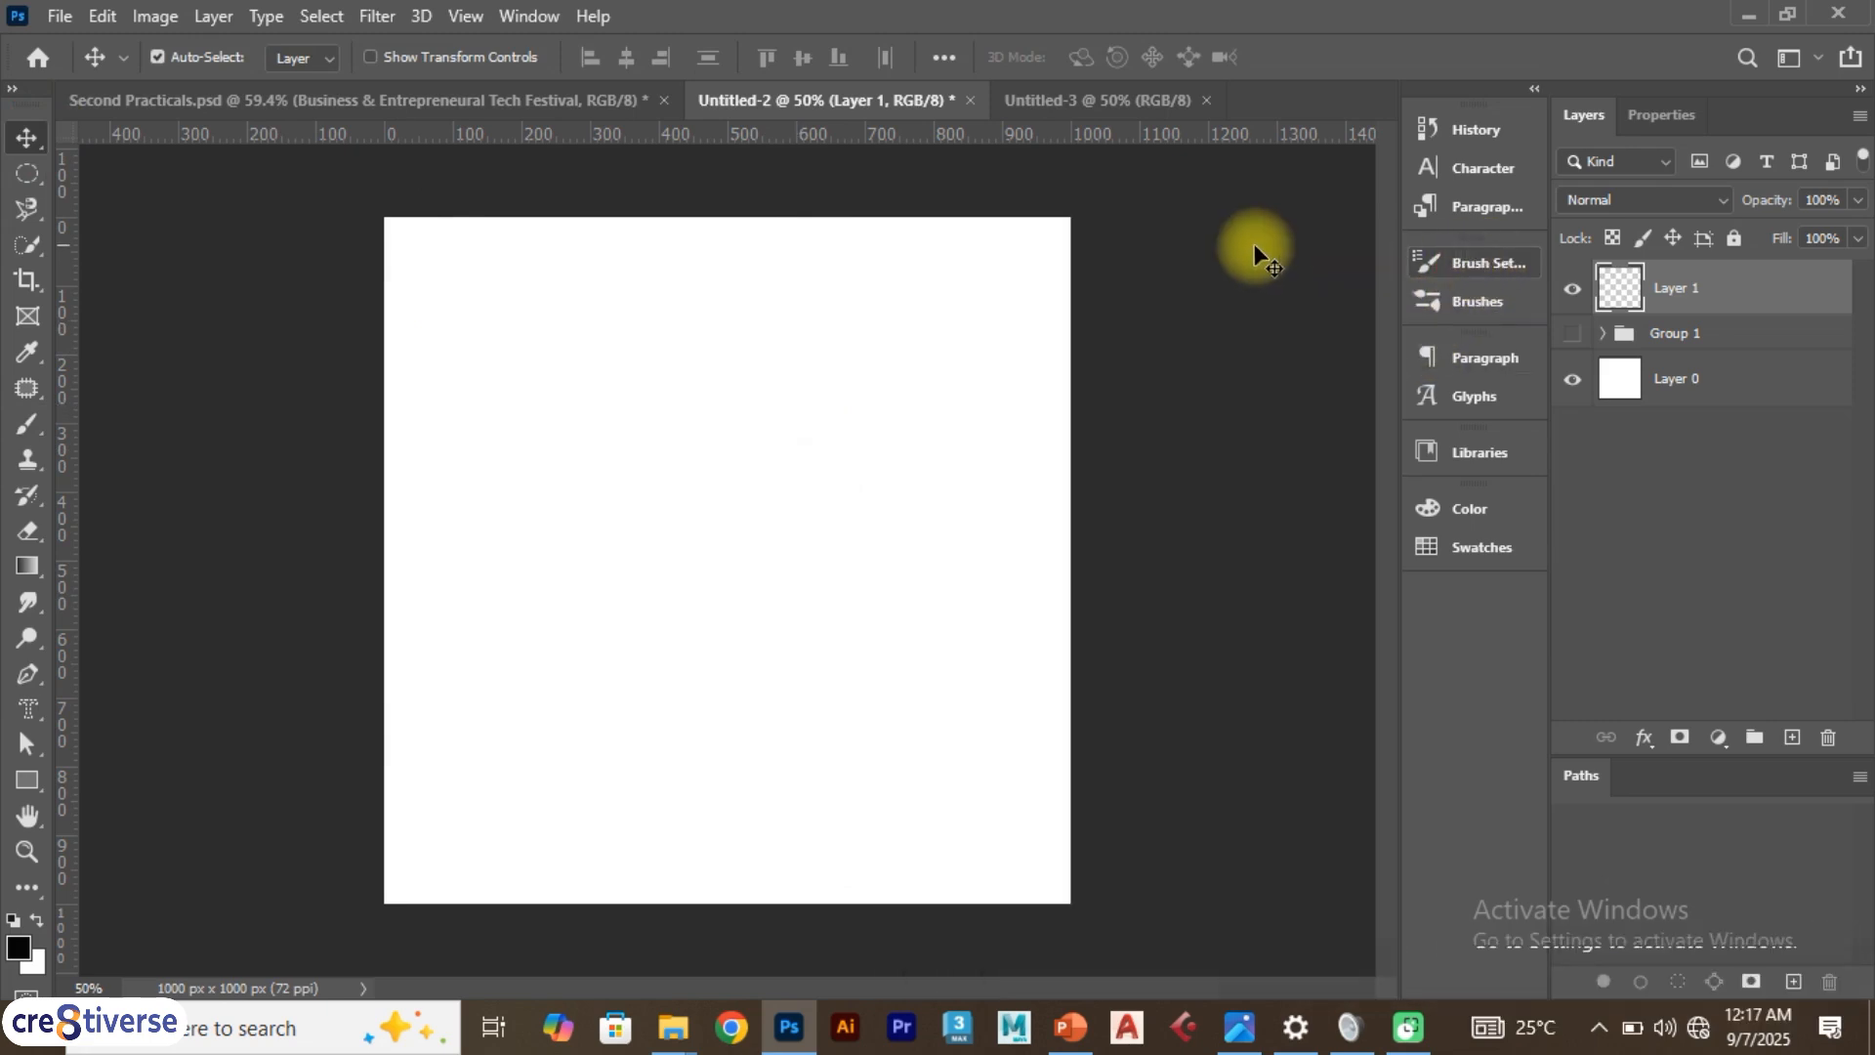
{"action": "key", "text": "b"}
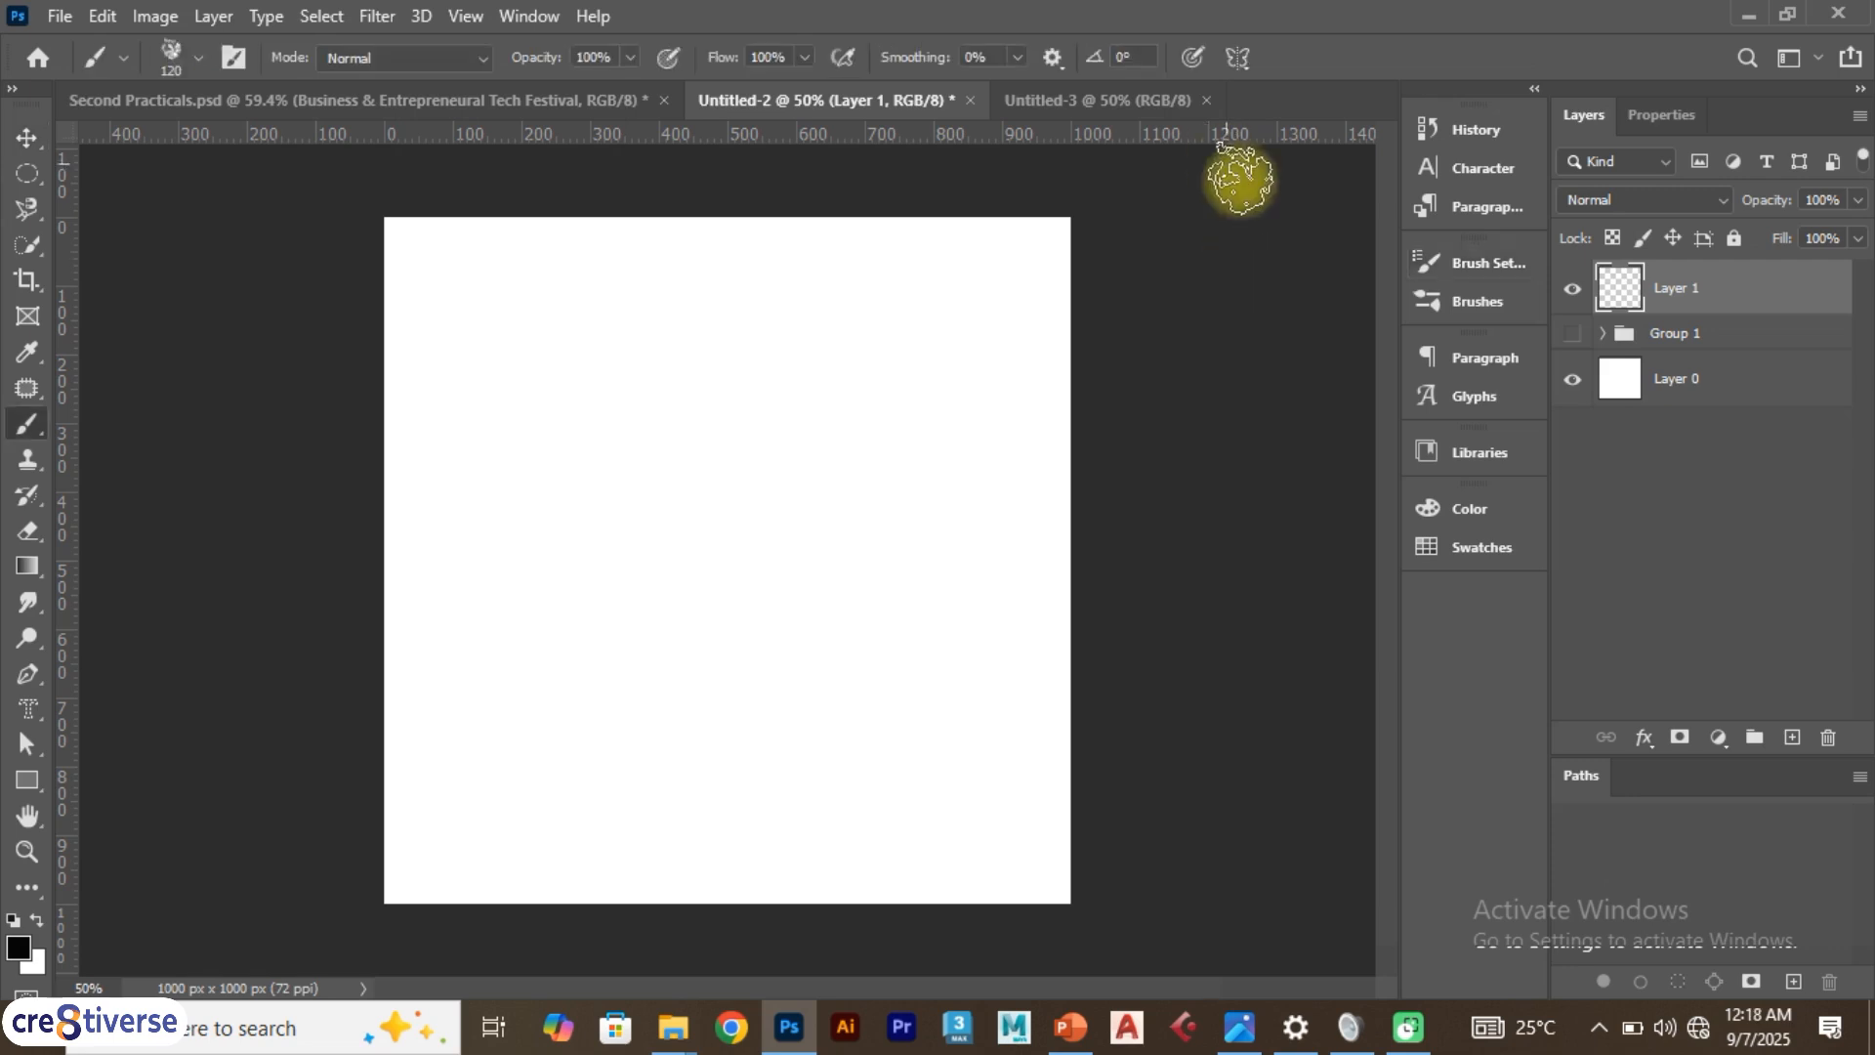
{"action": "left_click", "coordinate": [1484, 263]}
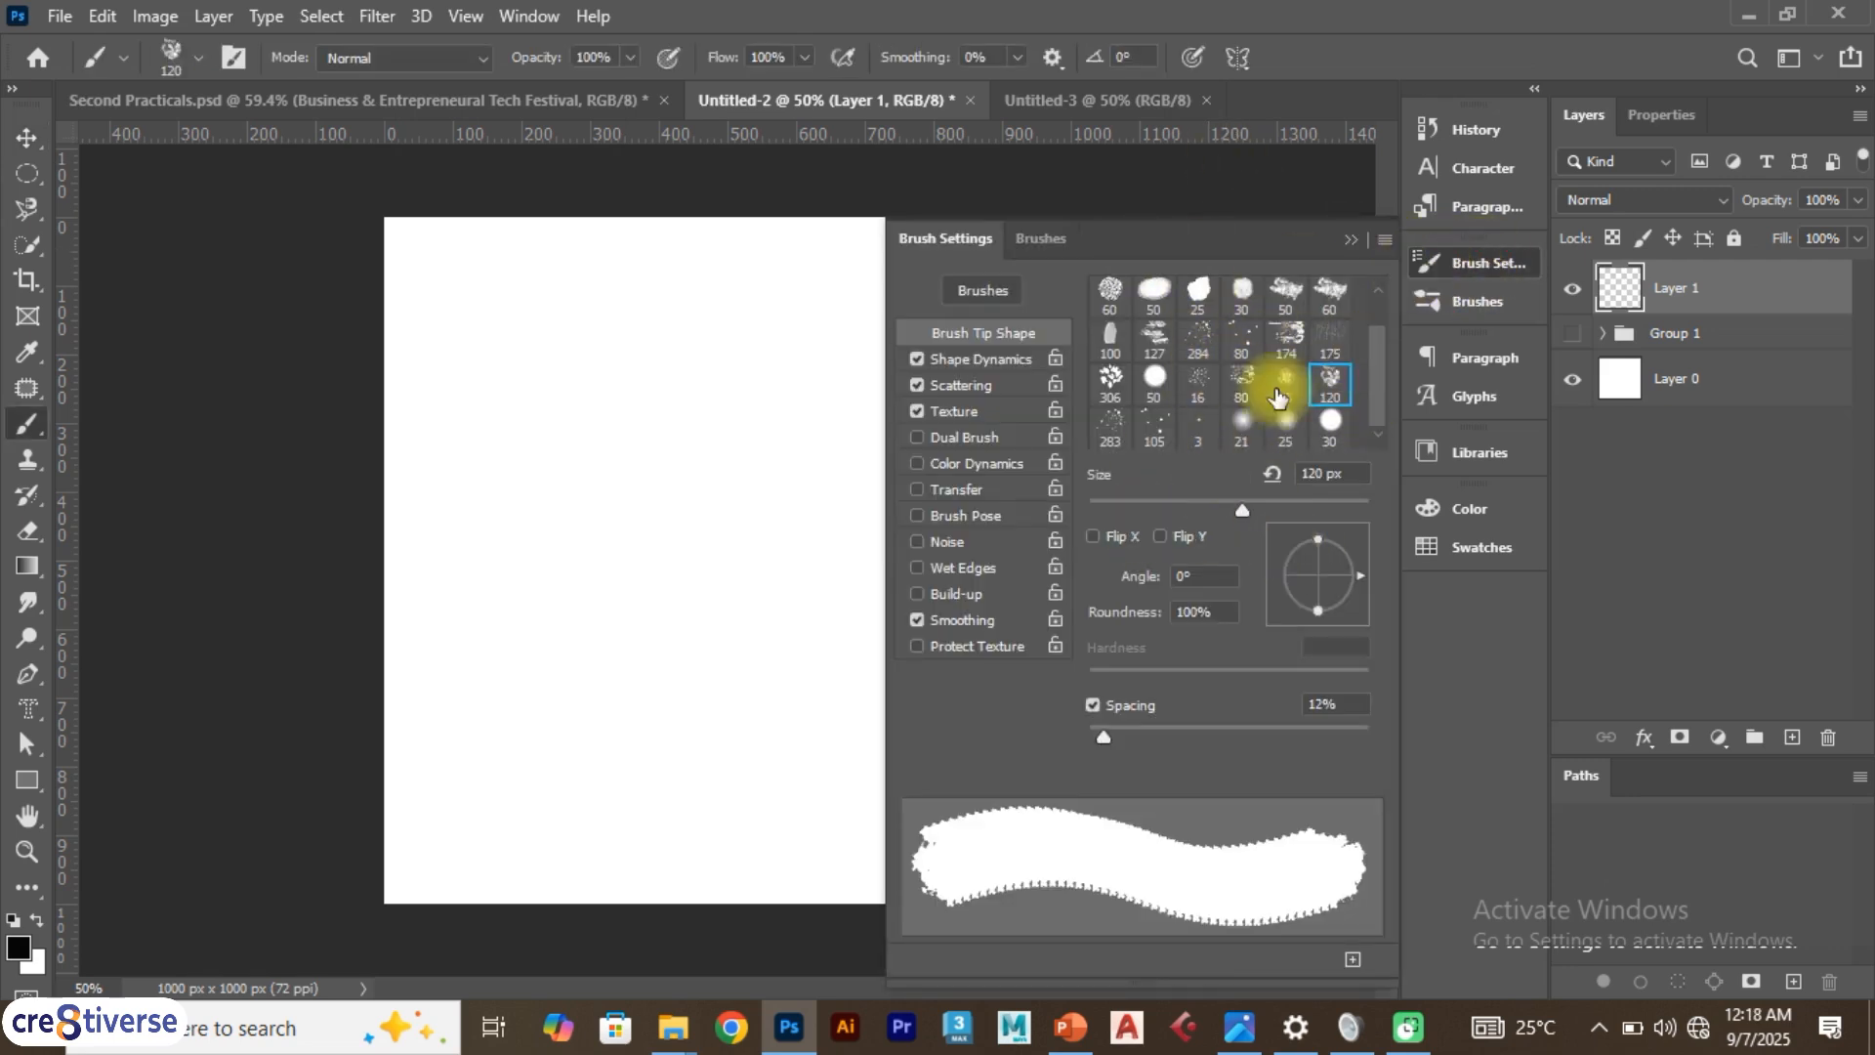
{"action": "left_click", "coordinate": [528, 17]}
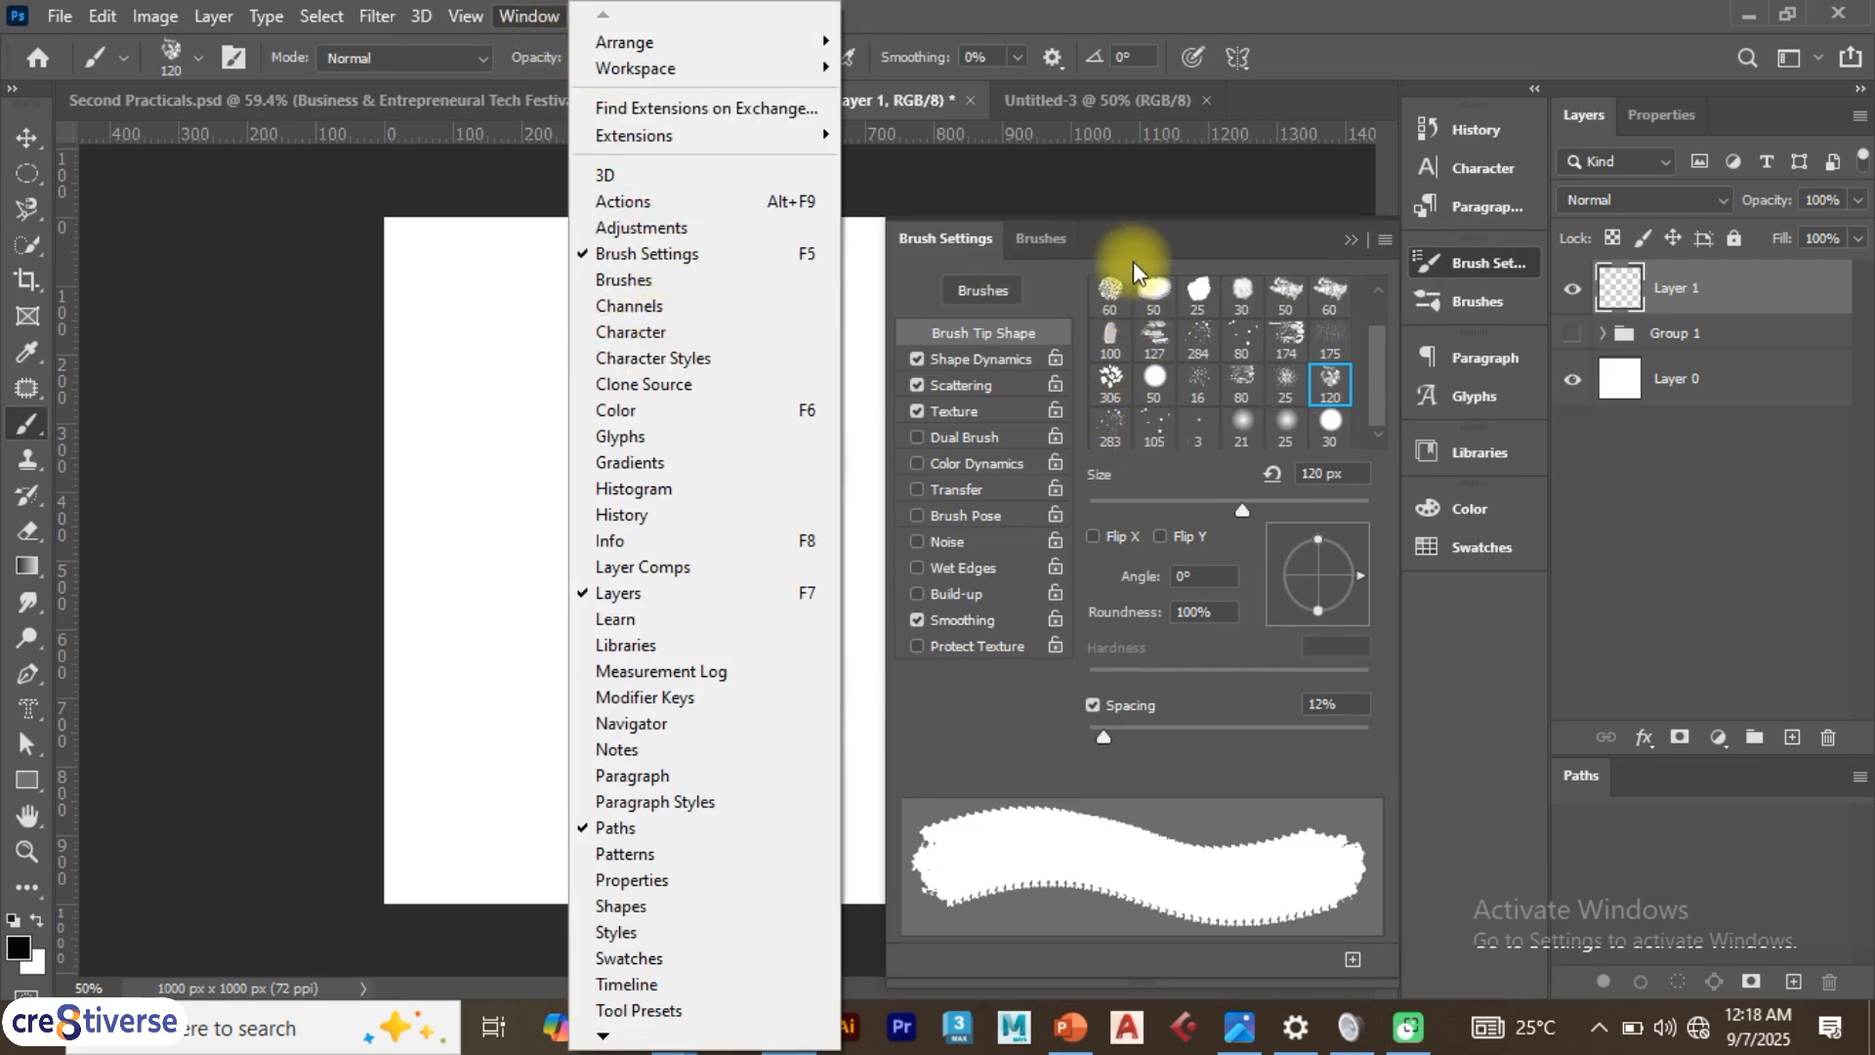
{"action": "left_click", "coordinate": [1153, 237]}
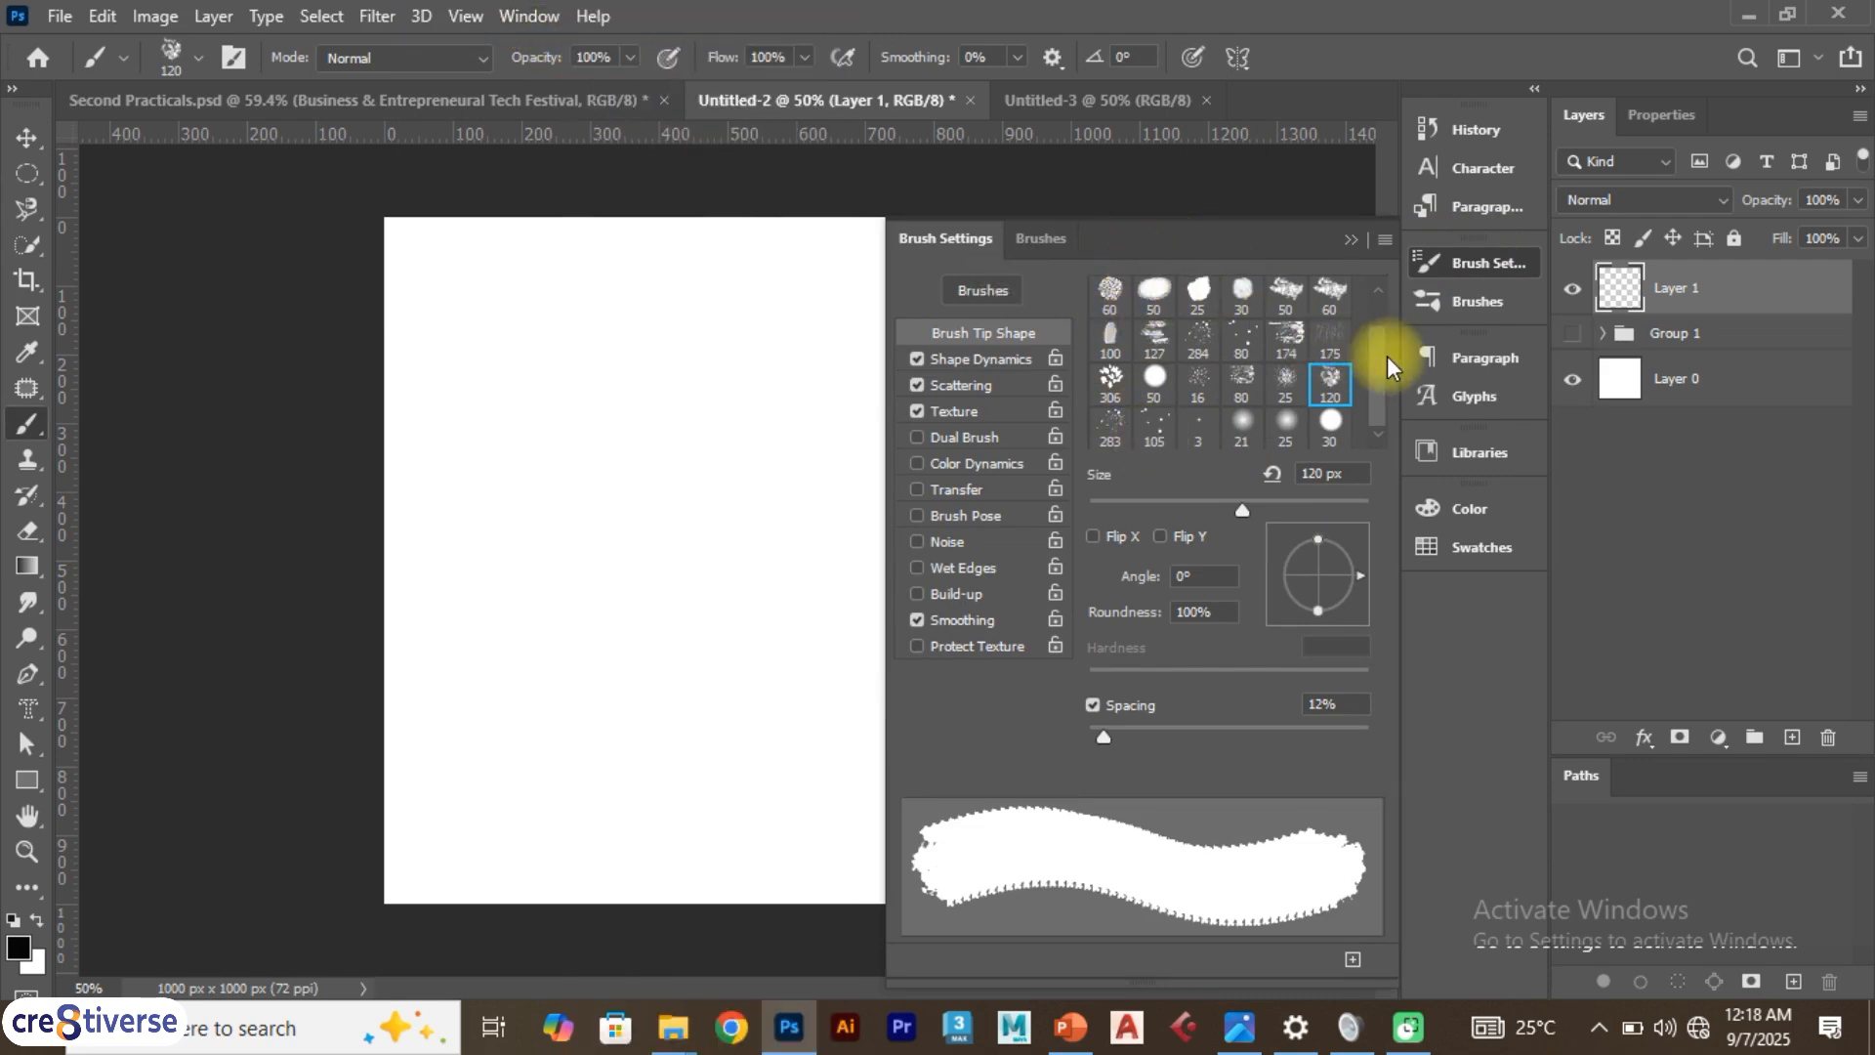
Paint horizontal test strokes with the 30 px soft round tip and the 123 px hard round tip
{"action": "left_click_drag", "start_coordinate": [1380, 360], "coordinate": [1377, 276]}
{"action": "left_click", "coordinate": [1110, 293]}
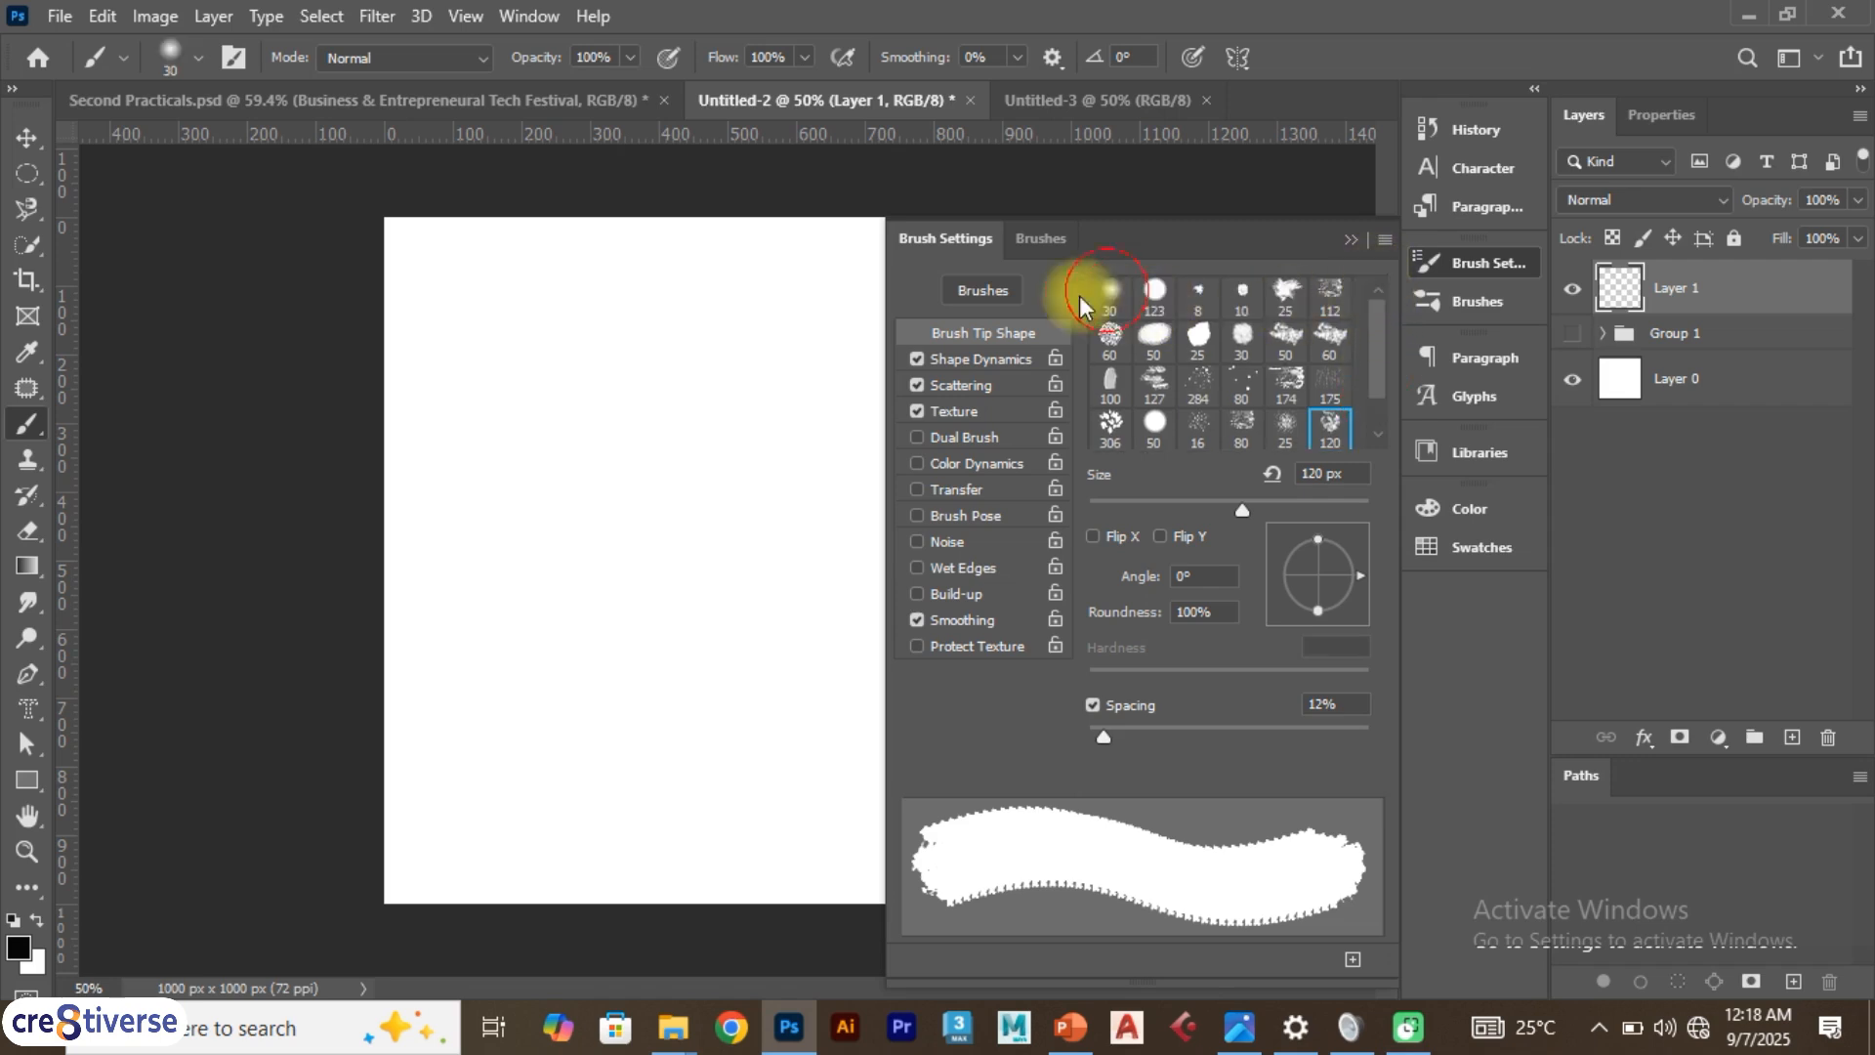
{"action": "left_click_drag", "start_coordinate": [457, 268], "coordinate": [763, 273]}
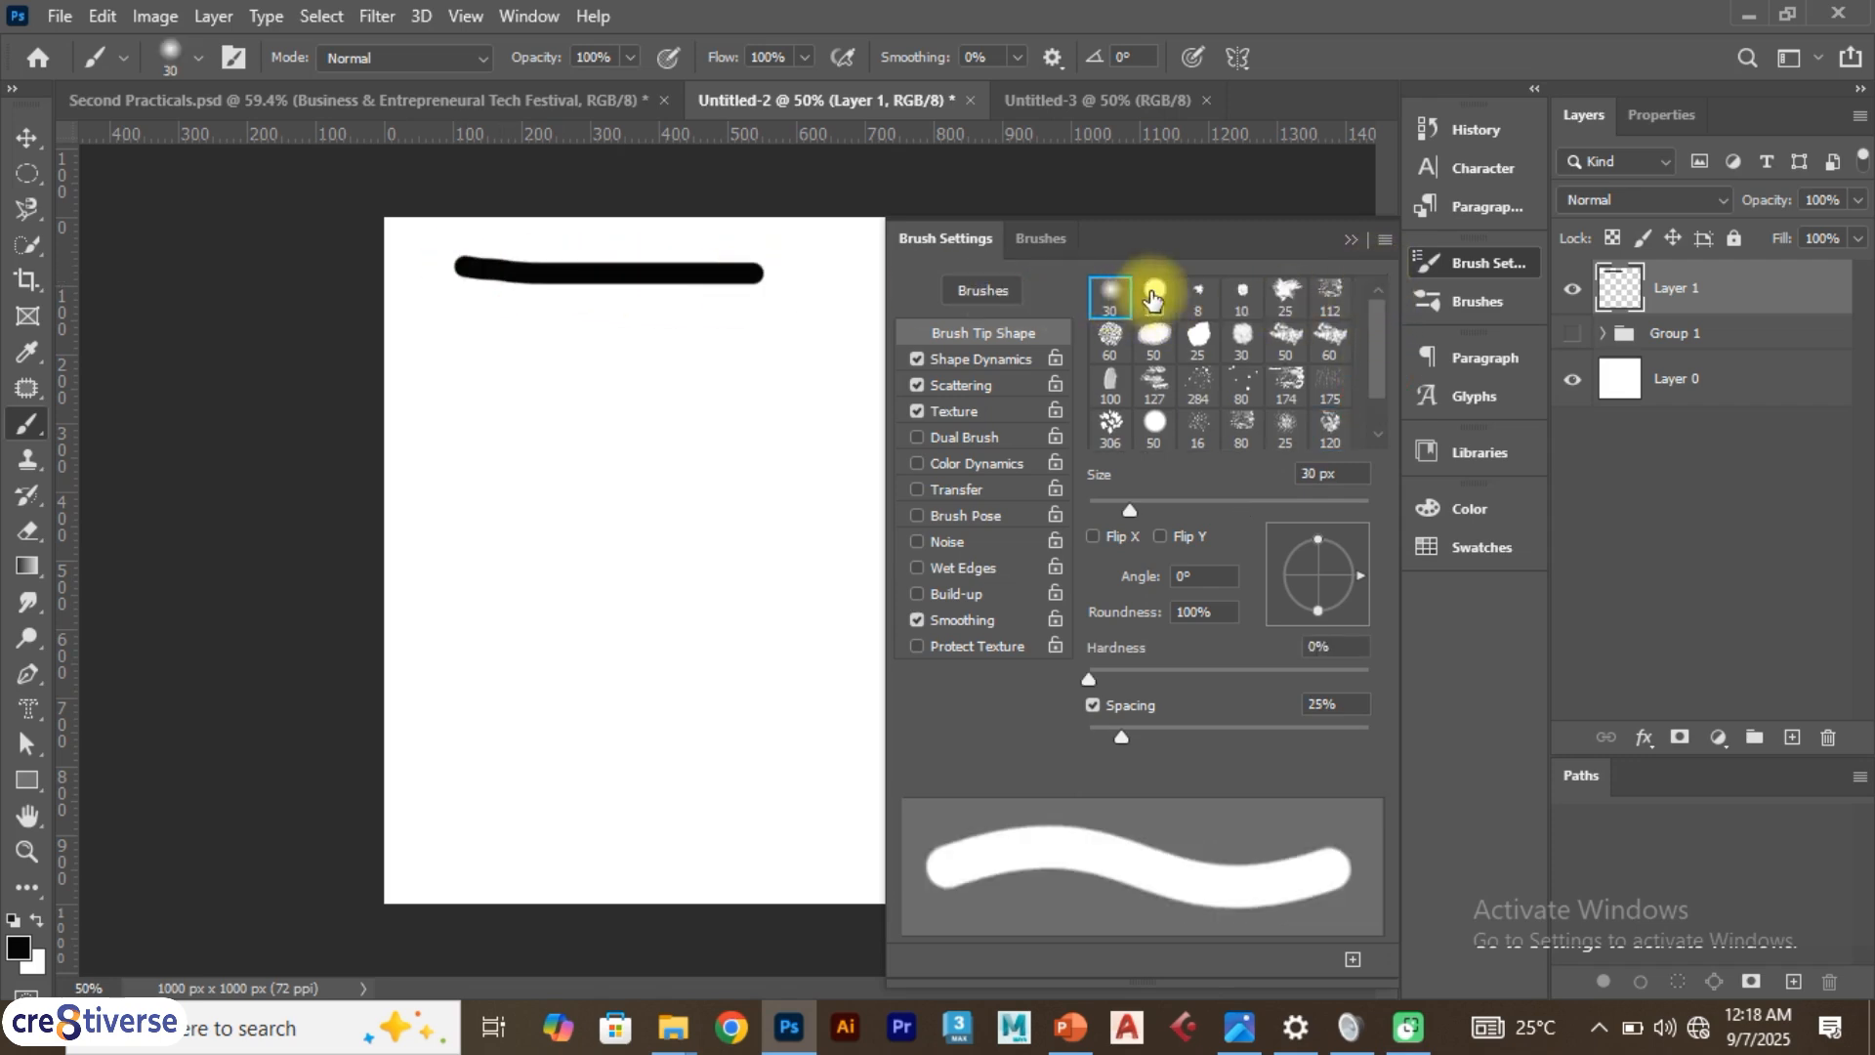
{"action": "left_click", "coordinate": [1154, 293]}
{"action": "left_click_drag", "start_coordinate": [460, 332], "coordinate": [783, 351]}
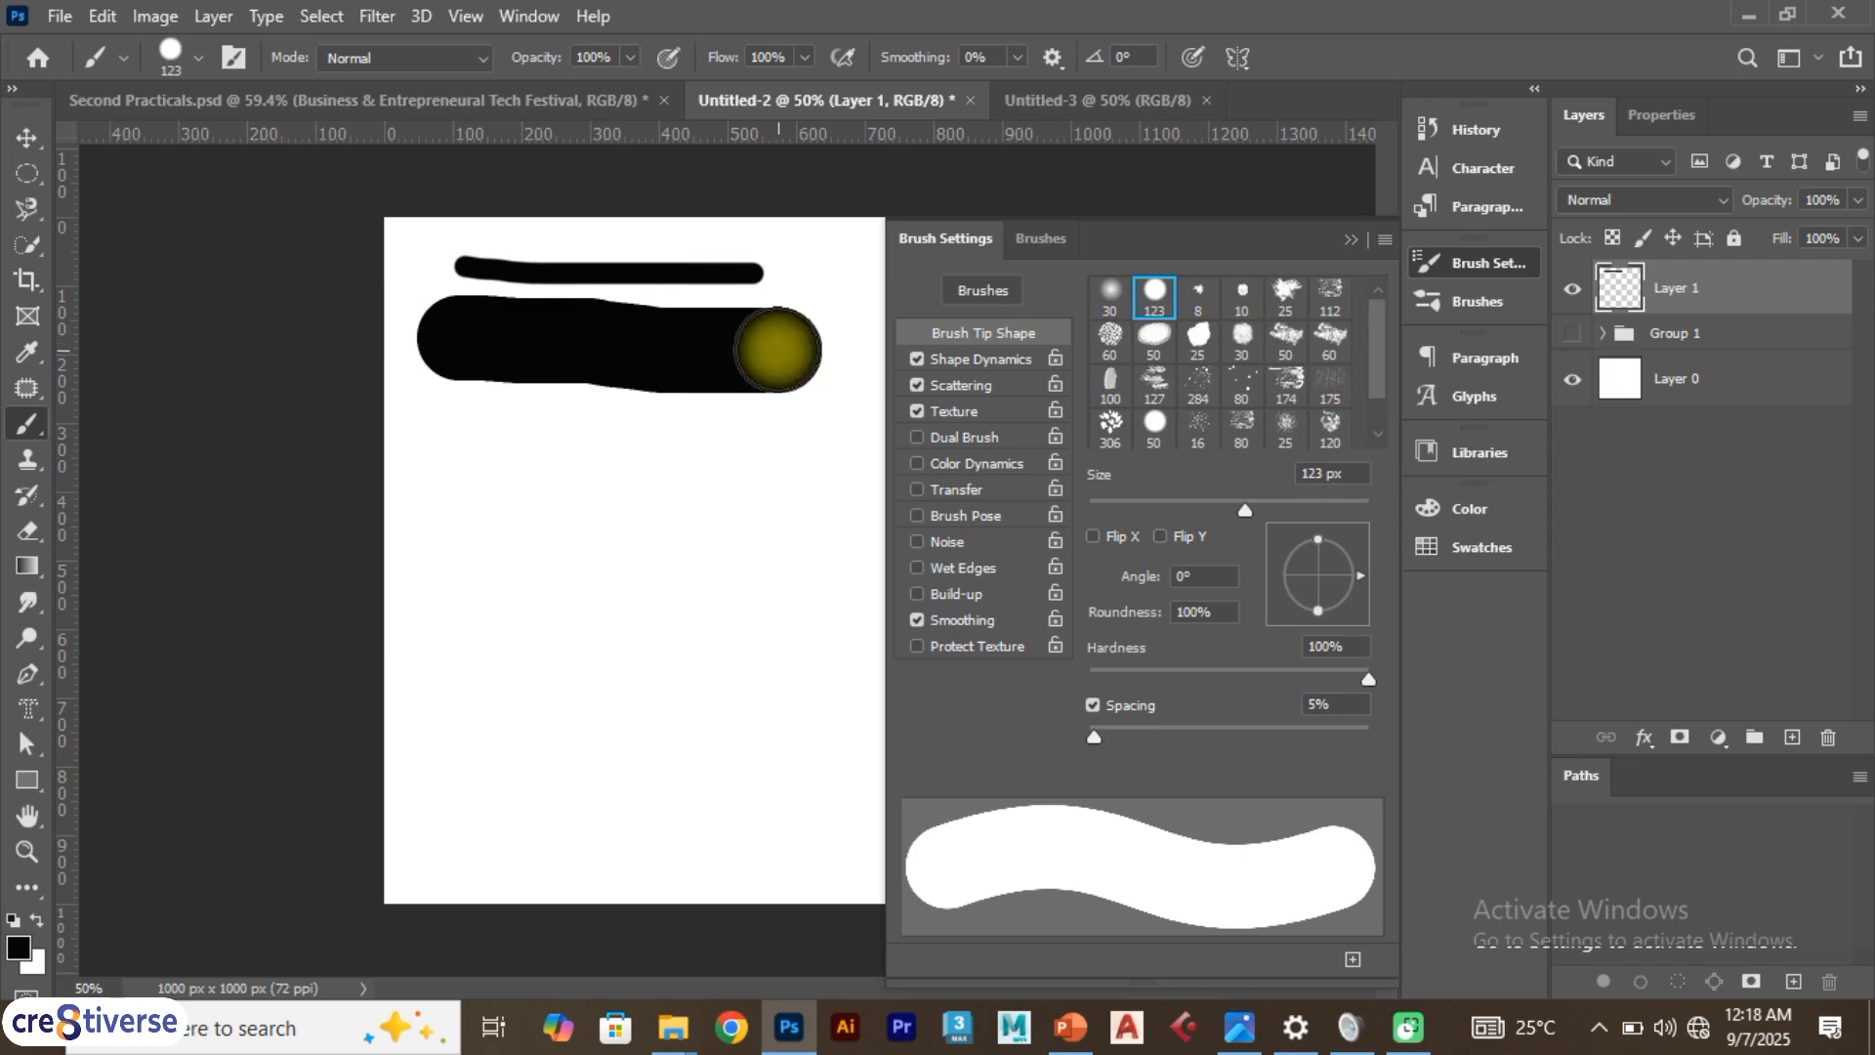
Paint horizontal test strokes with the 100 px and 60 px bristle tips
{"action": "left_click", "coordinate": [1111, 381]}
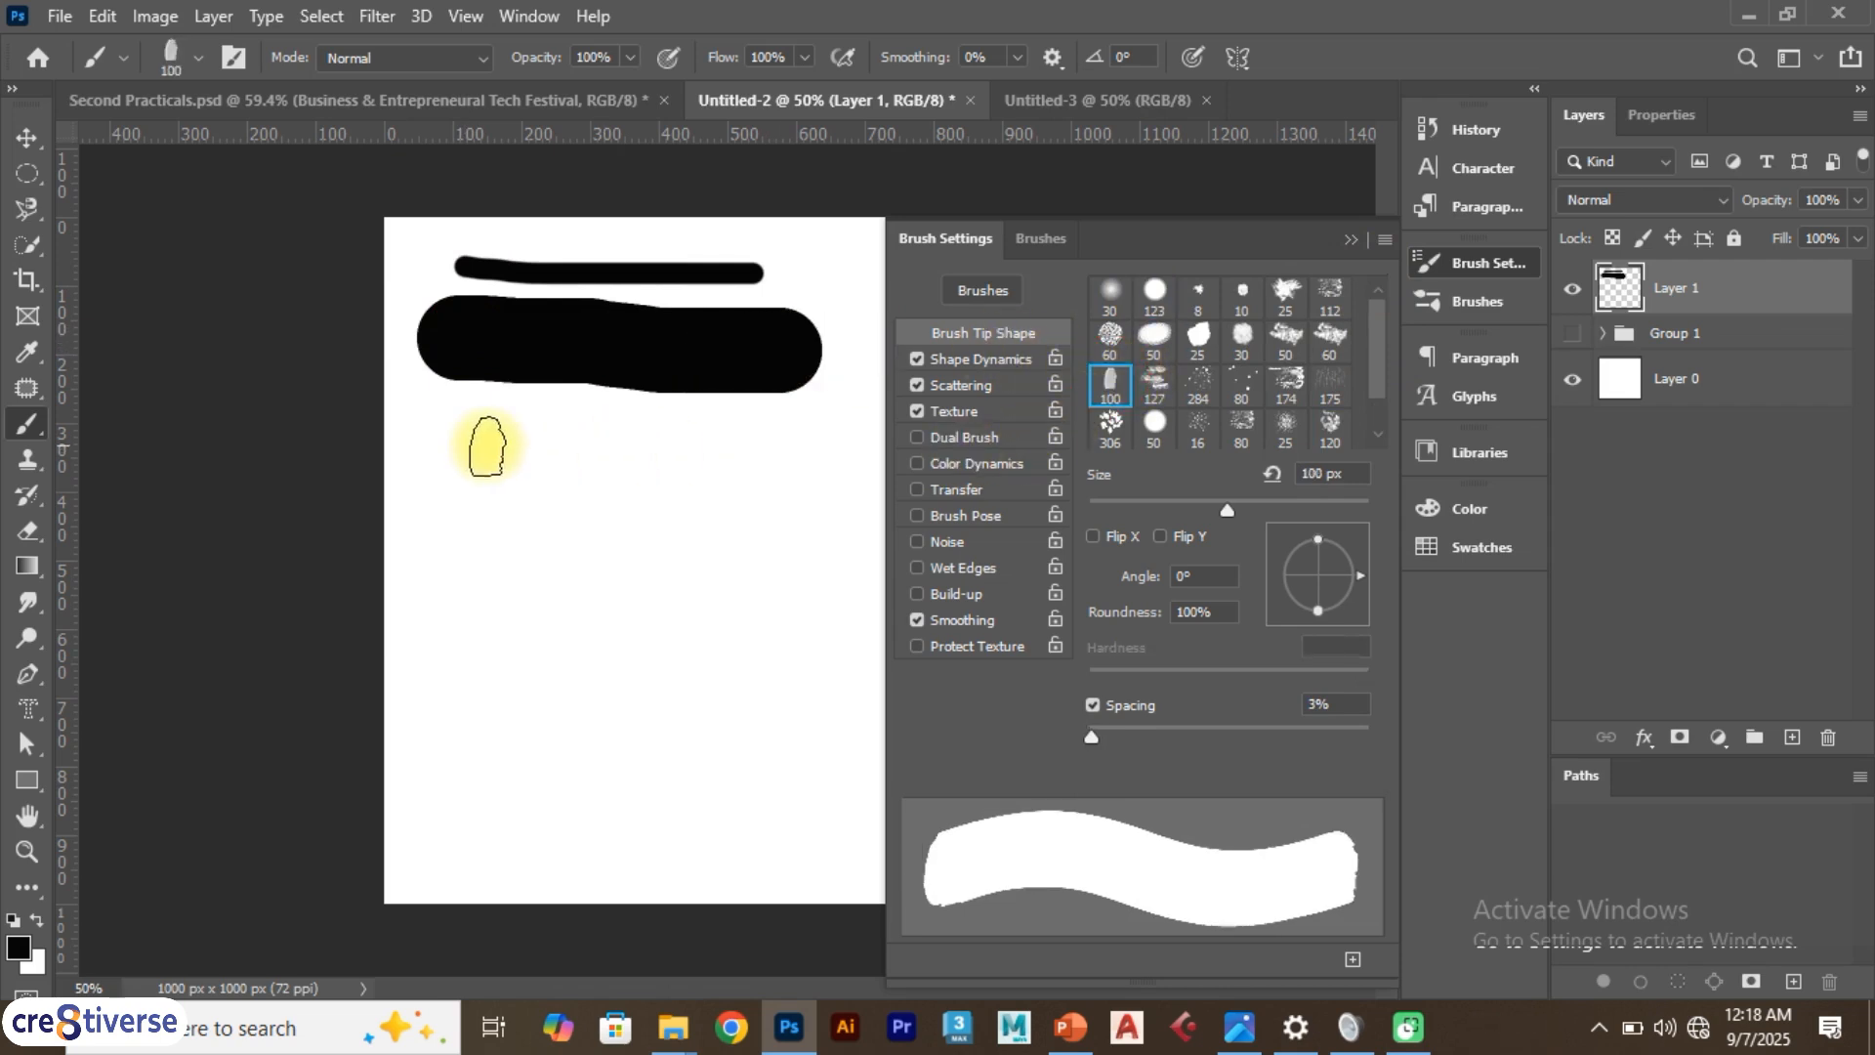
{"action": "left_click_drag", "start_coordinate": [457, 451], "coordinate": [715, 459]}
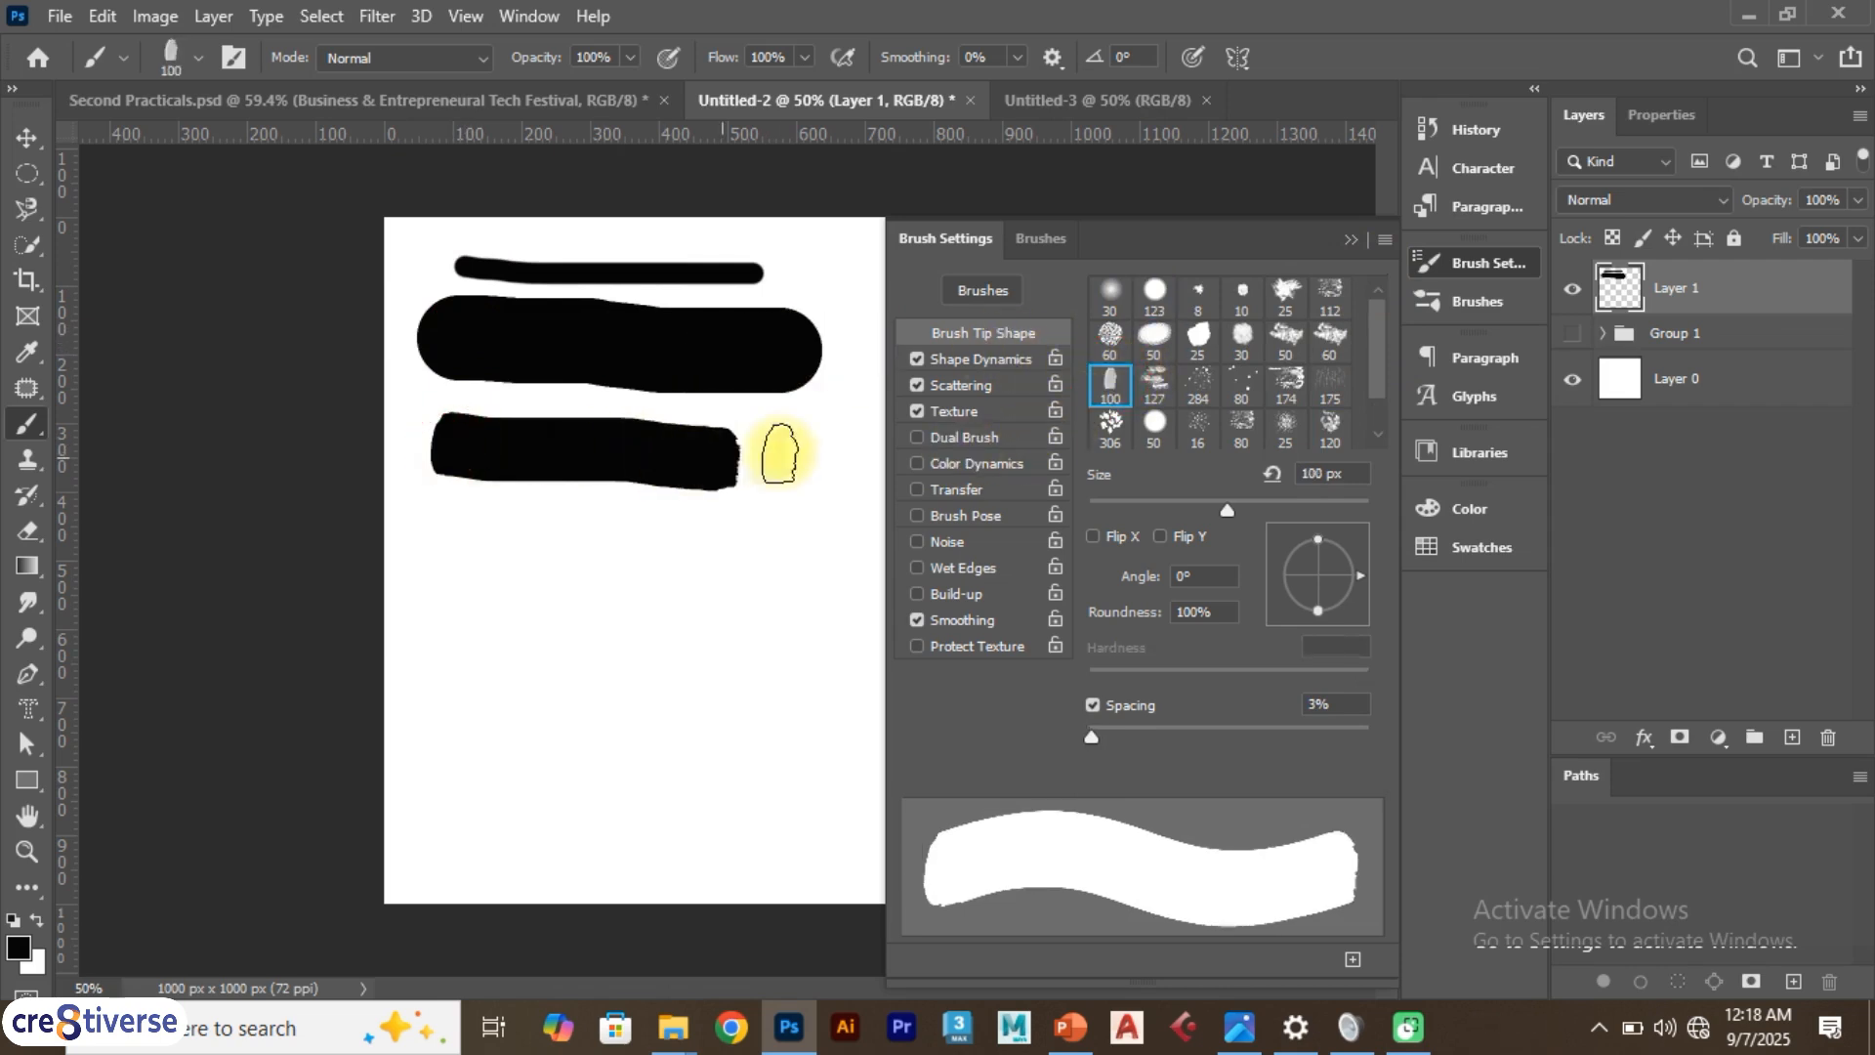
{"action": "left_click", "coordinate": [1338, 340]}
{"action": "left_click_drag", "start_coordinate": [467, 524], "coordinate": [728, 524]}
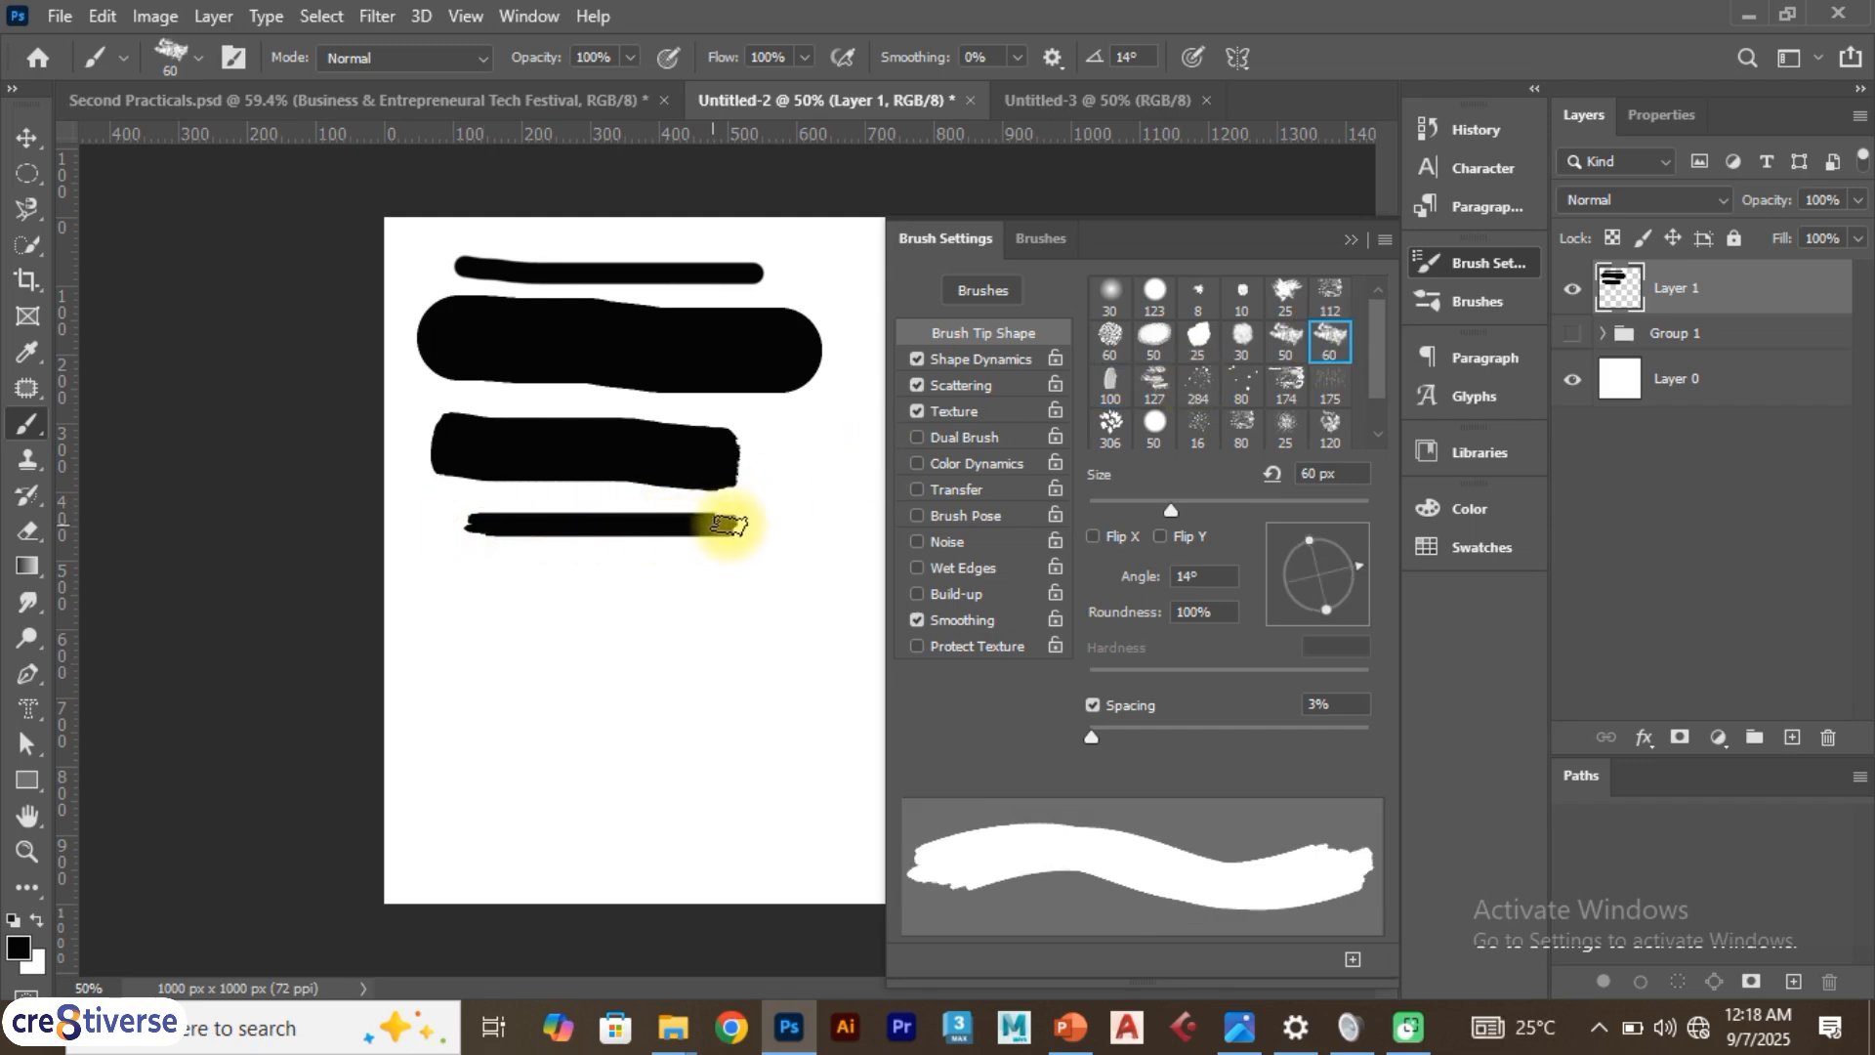
Paint a horizontal test stroke with the 16 px scattered brush tip
{"action": "left_click_drag", "start_coordinate": [1161, 513], "coordinate": [1127, 512]}
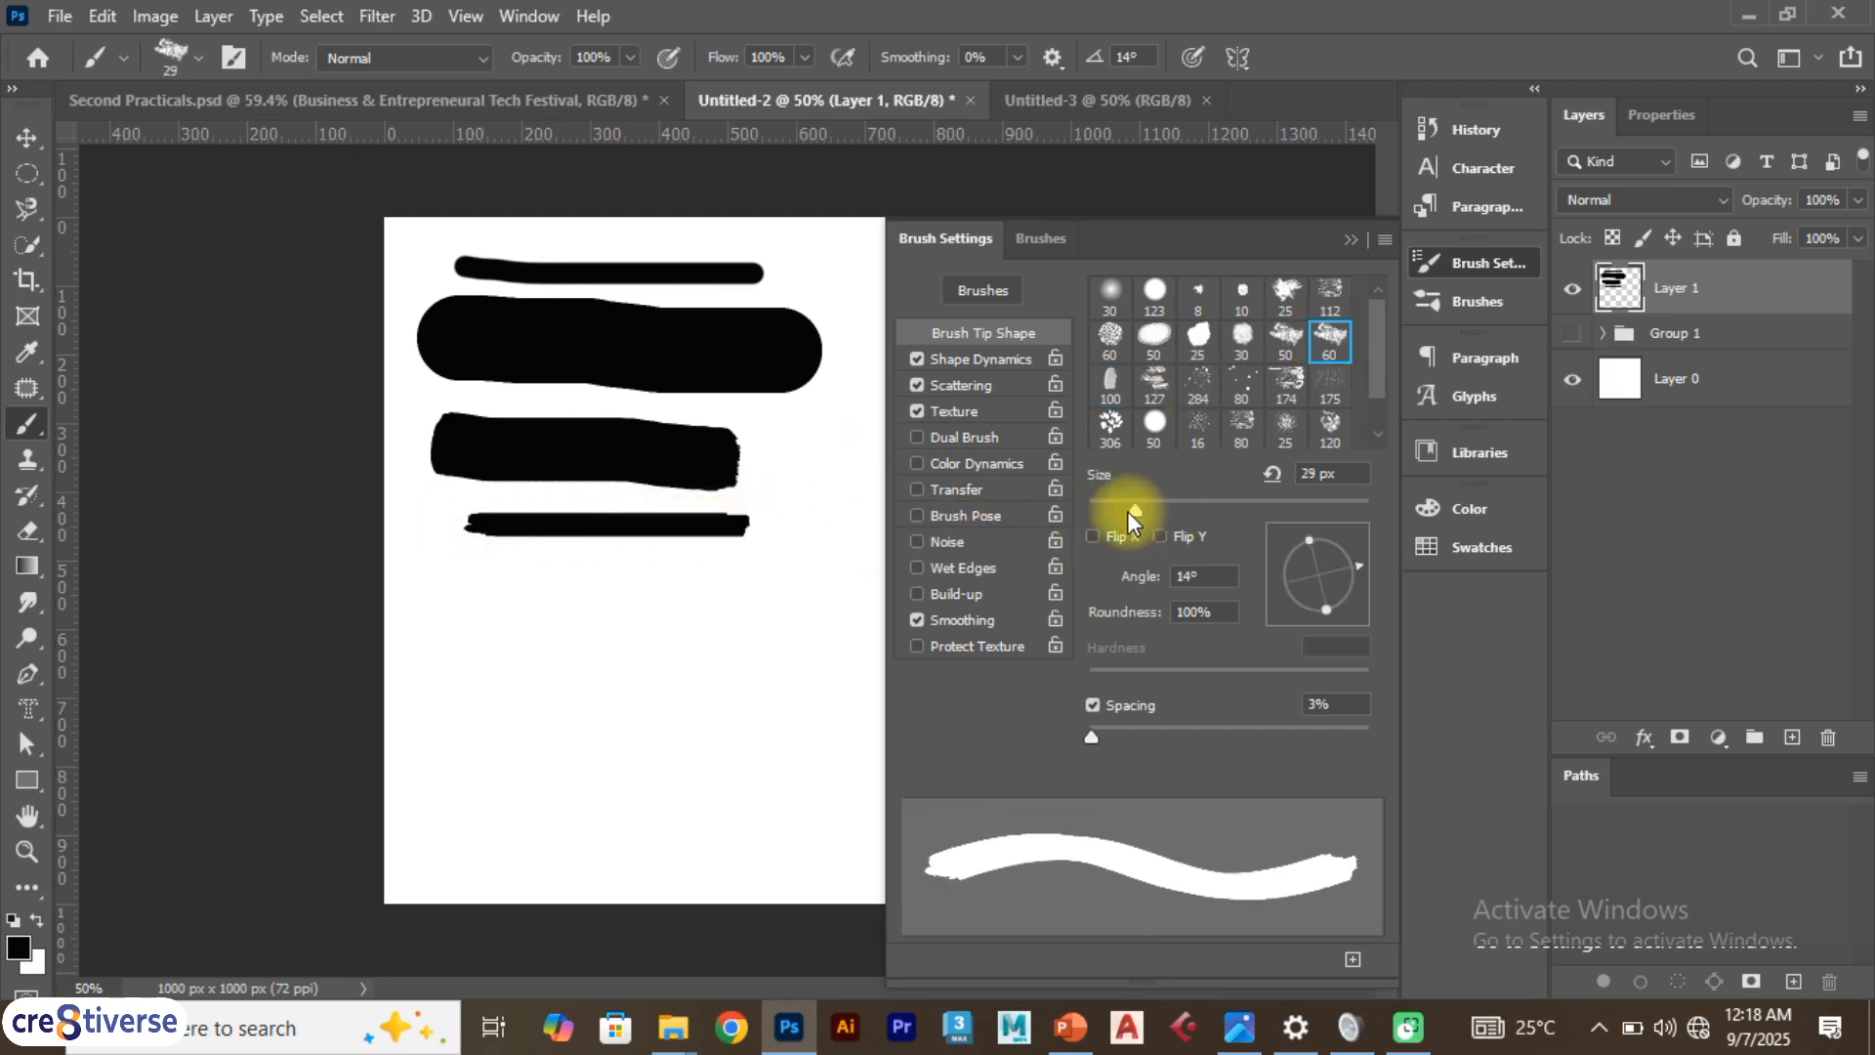
{"action": "scroll", "coordinate": [1377, 385], "scroll_direction": "down", "scroll_amount": 1}
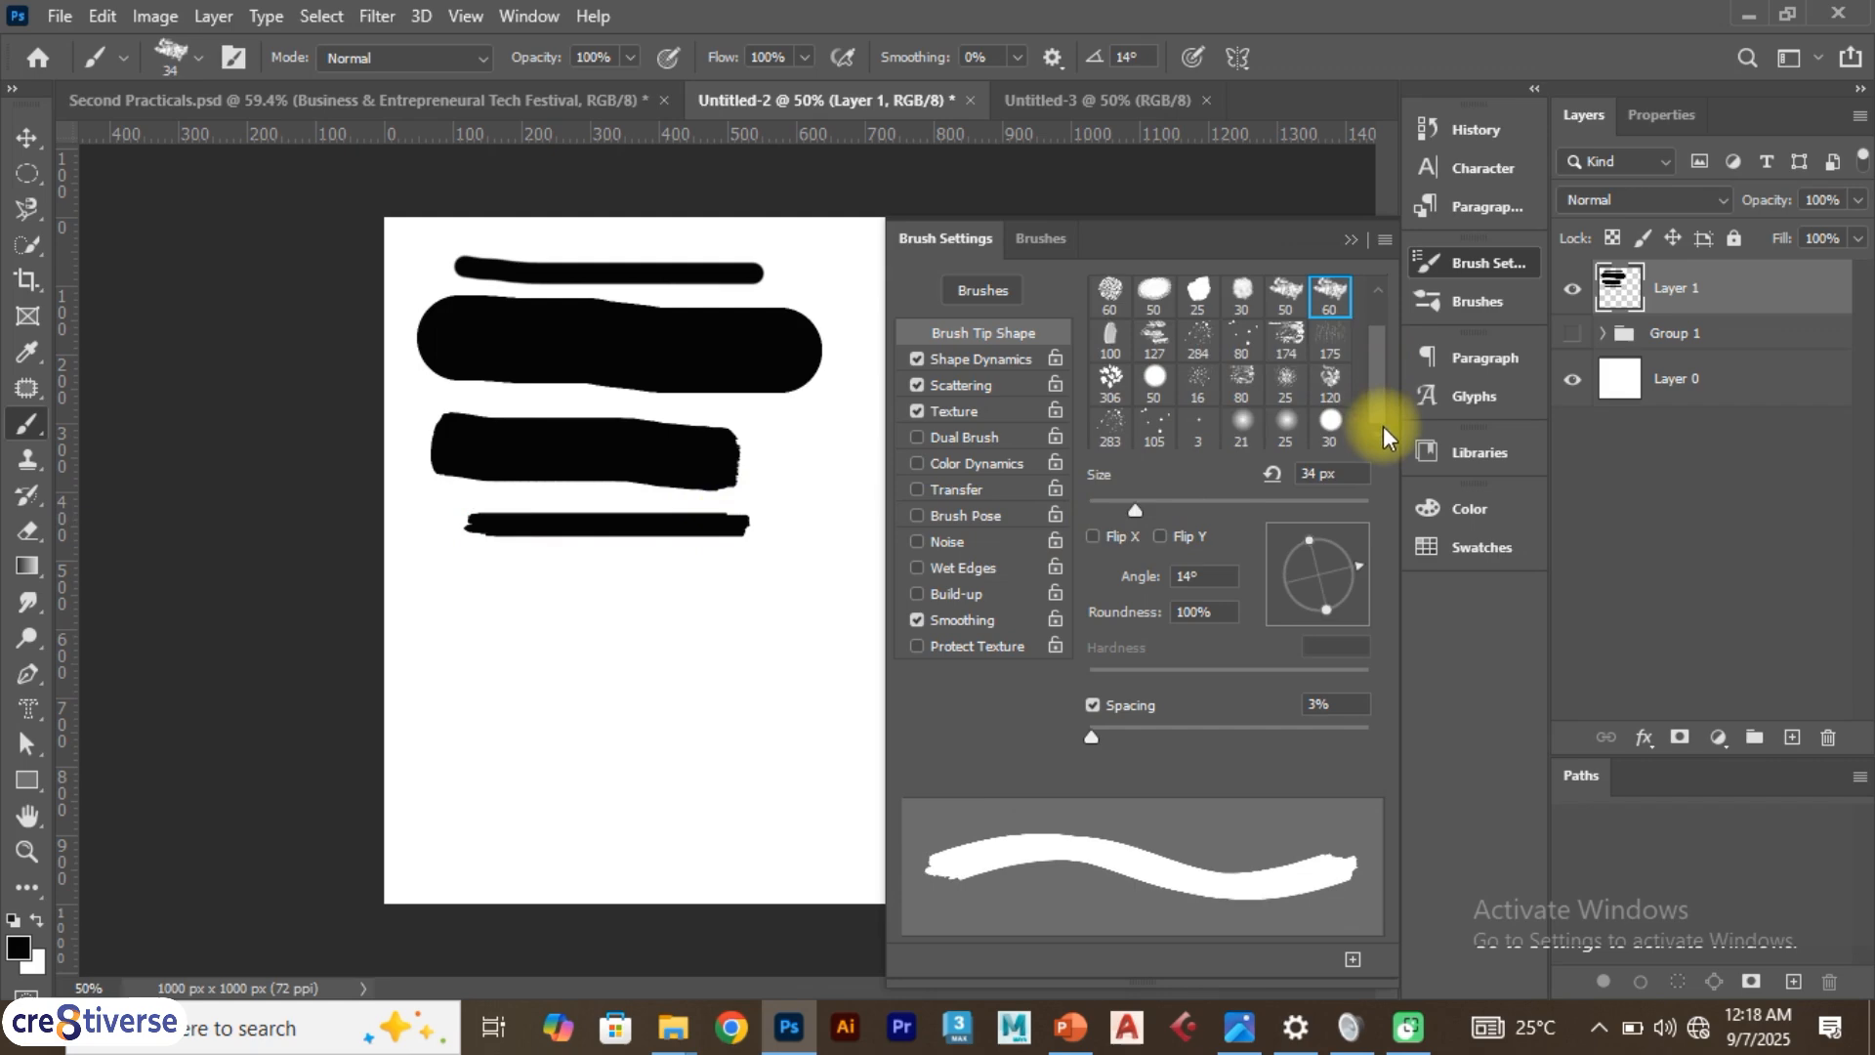
{"action": "left_click", "coordinate": [1200, 383]}
{"action": "left_click_drag", "start_coordinate": [444, 586], "coordinate": [791, 581]}
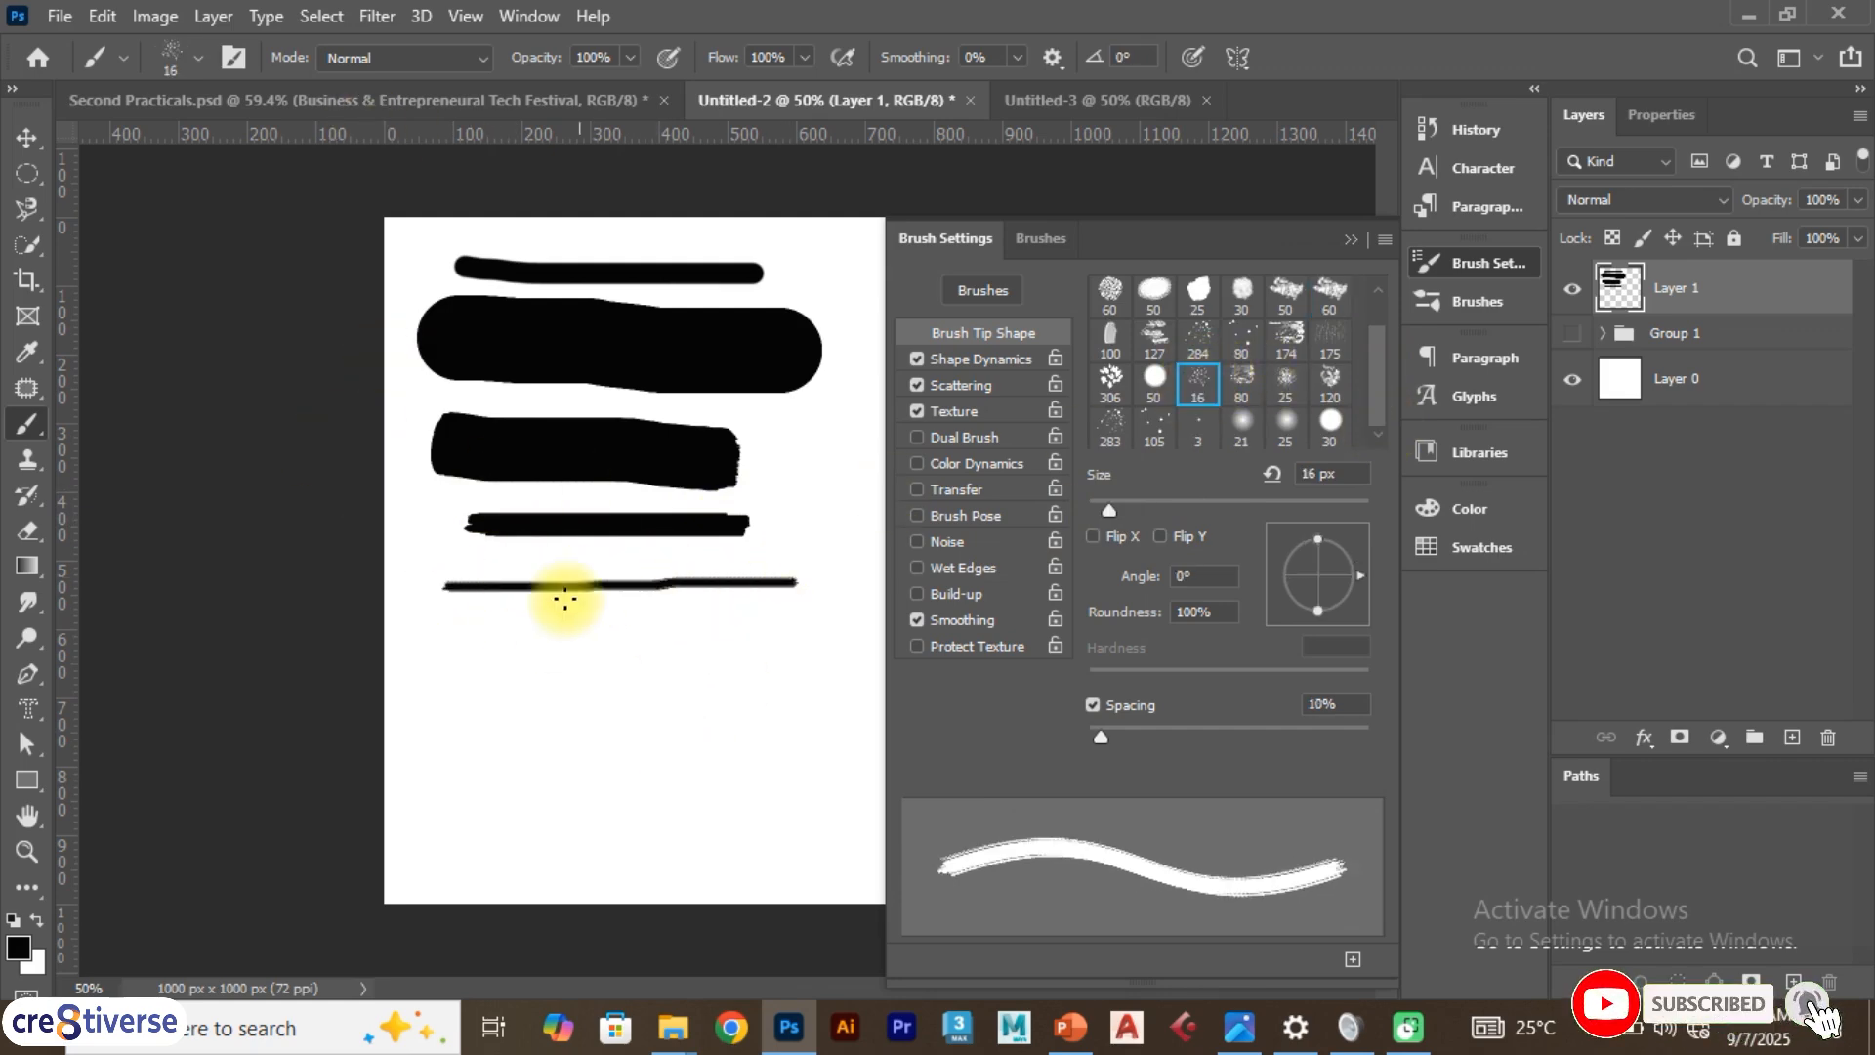
Undo all the test strokes to clear the layer
{"action": "key", "text": "ctrl+z"}
{"action": "key", "text": "ctrl+z"}
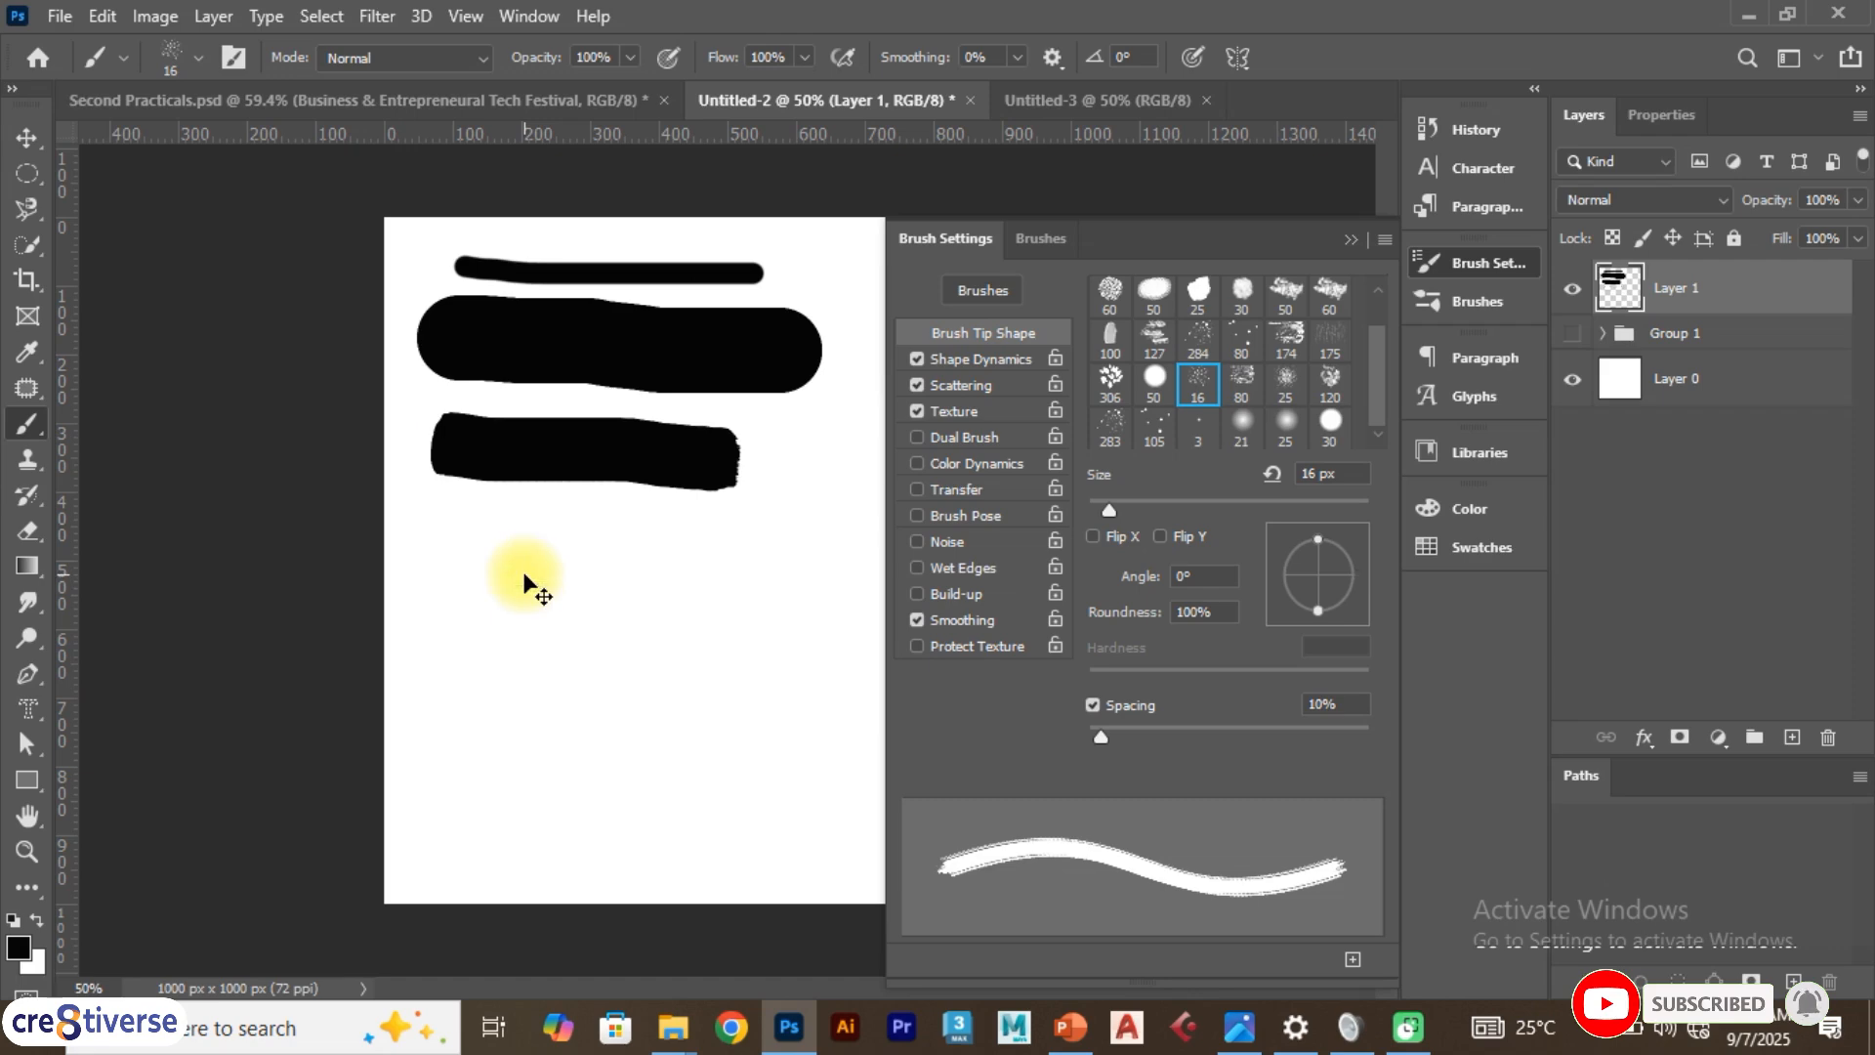
{"action": "key", "text": "ctrl+z"}
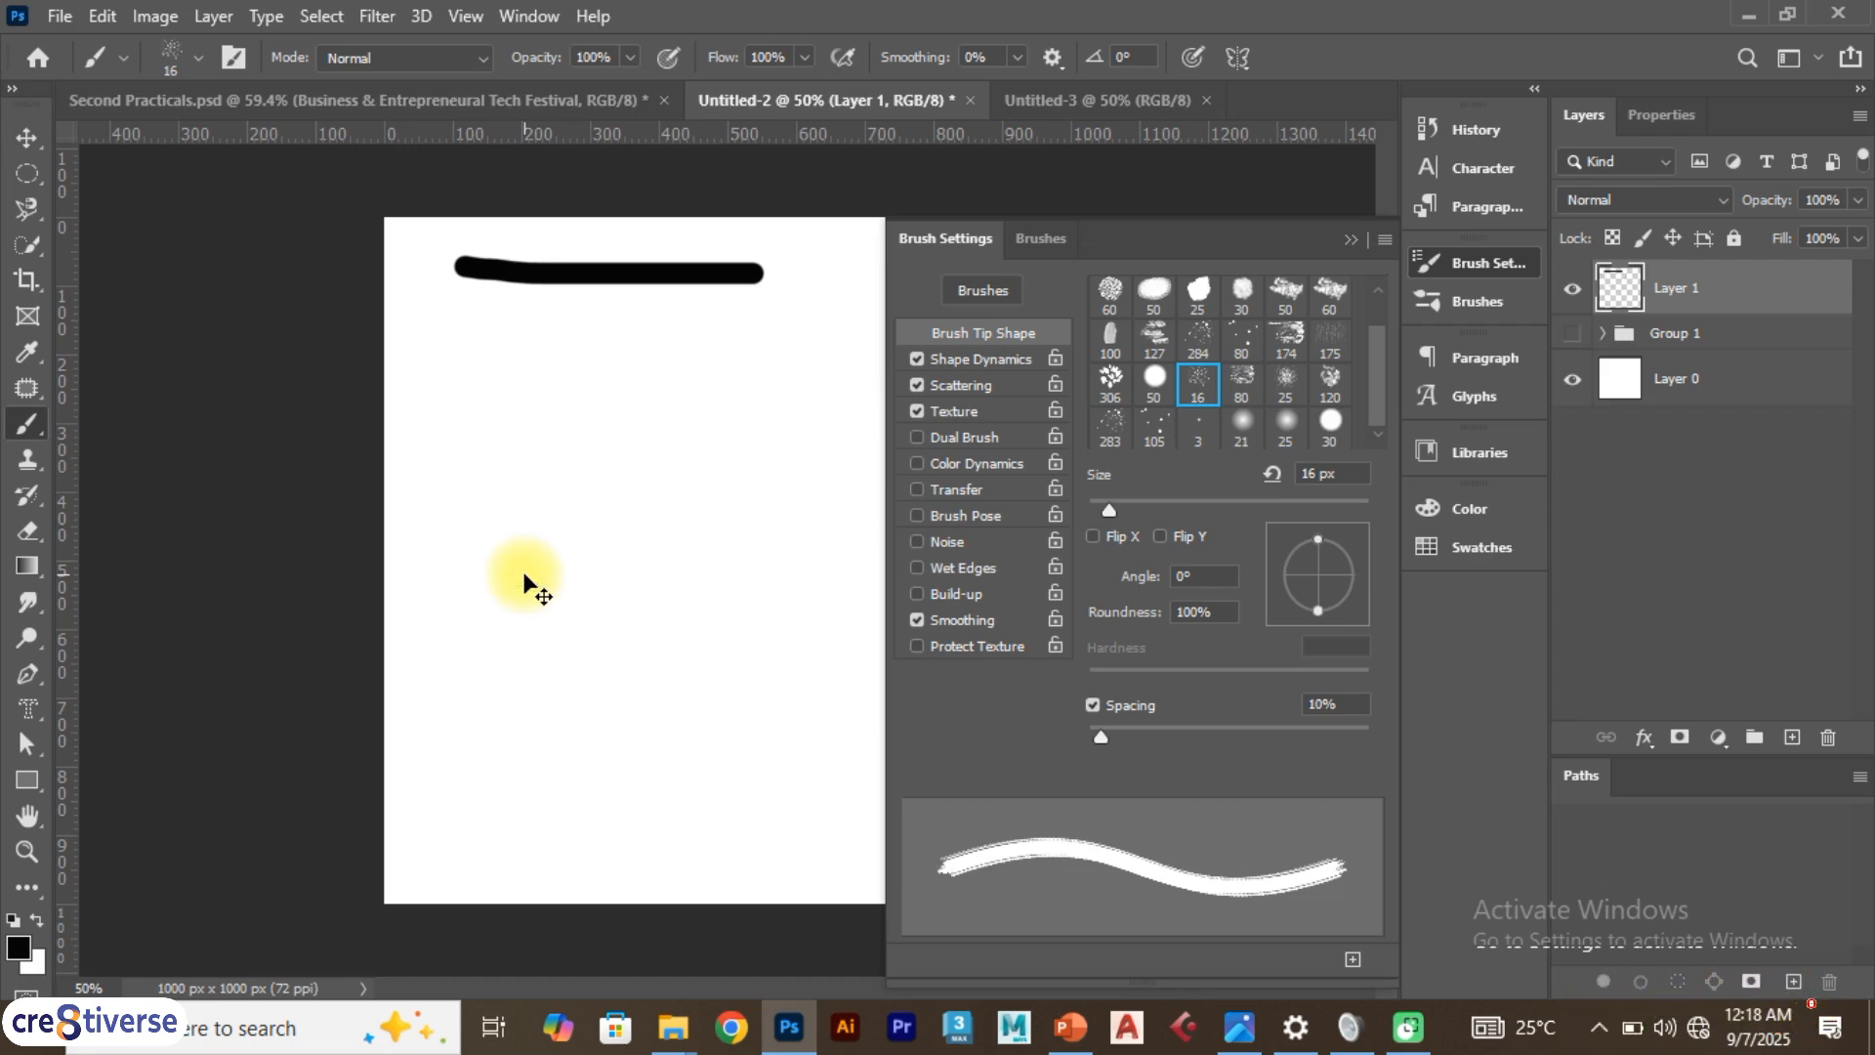
{"action": "key", "text": "ctrl+z"}
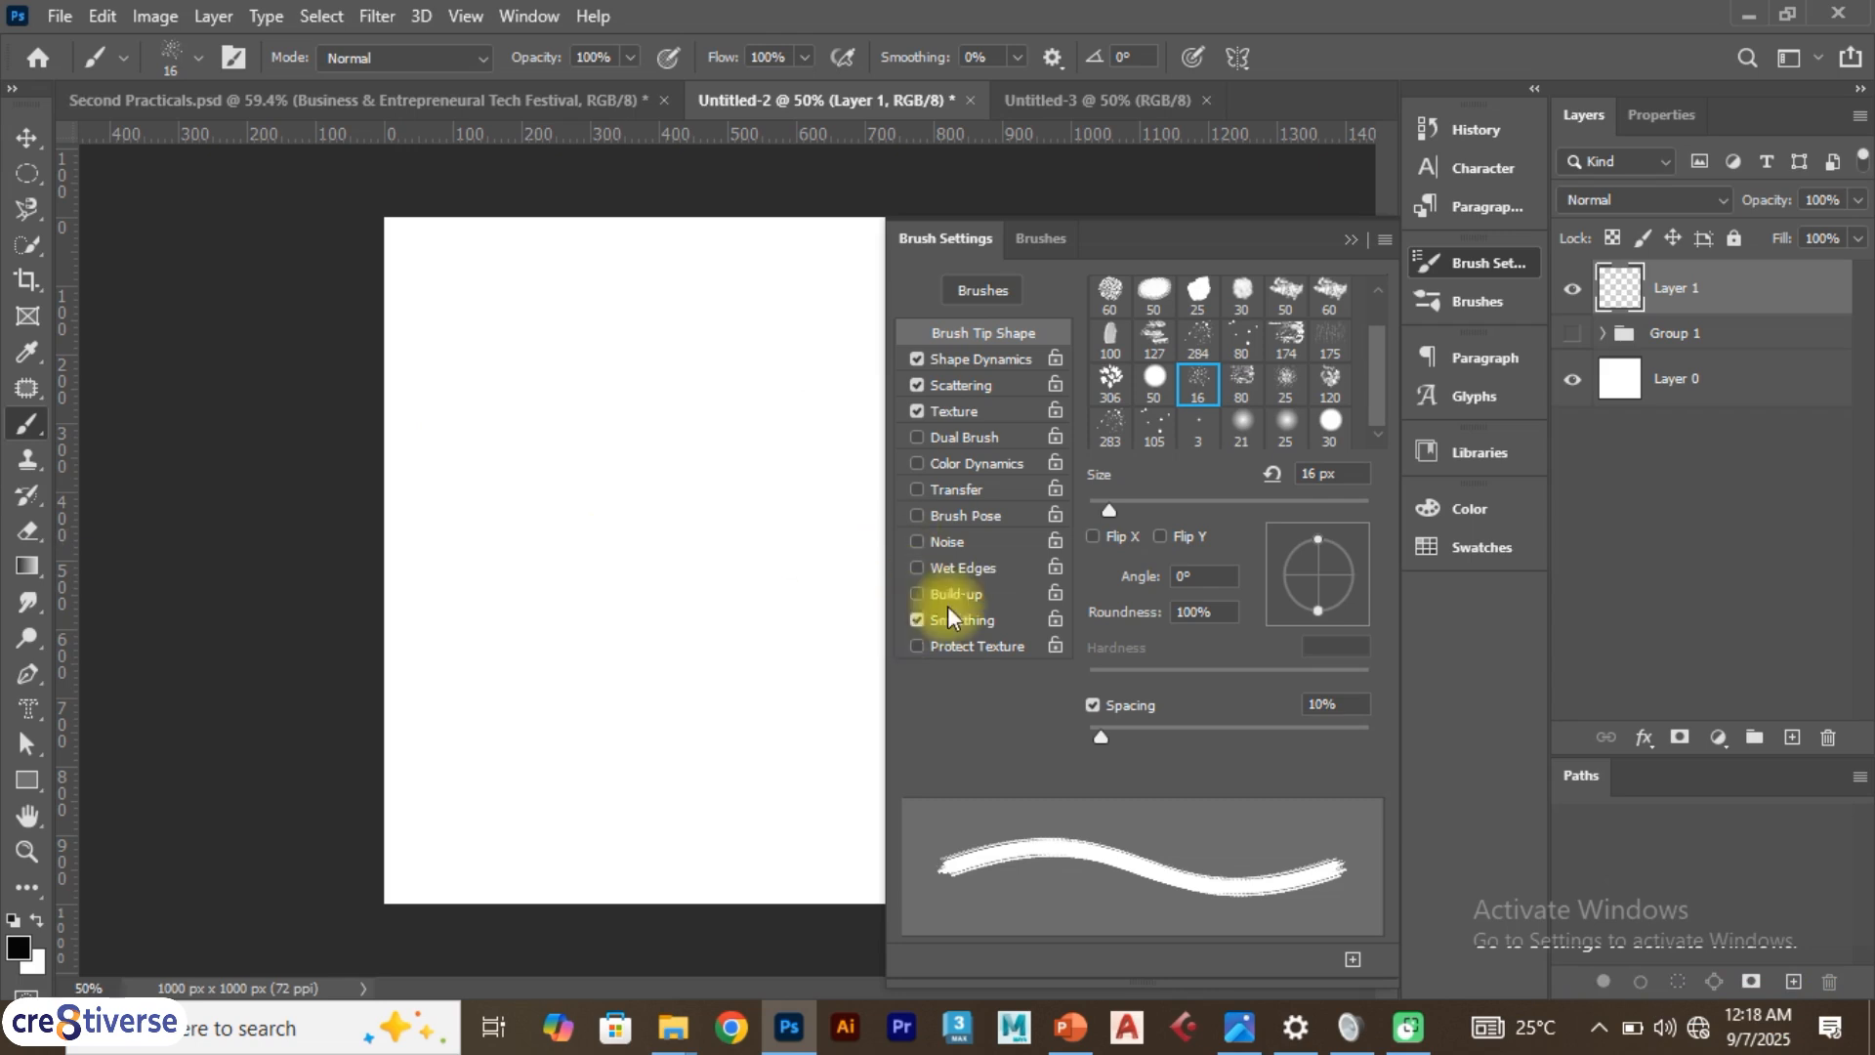
Select the 30 px hard round tip, enlarge it to 100 px, and paint a horizontal stroke across the top
{"action": "left_click", "coordinate": [1332, 423]}
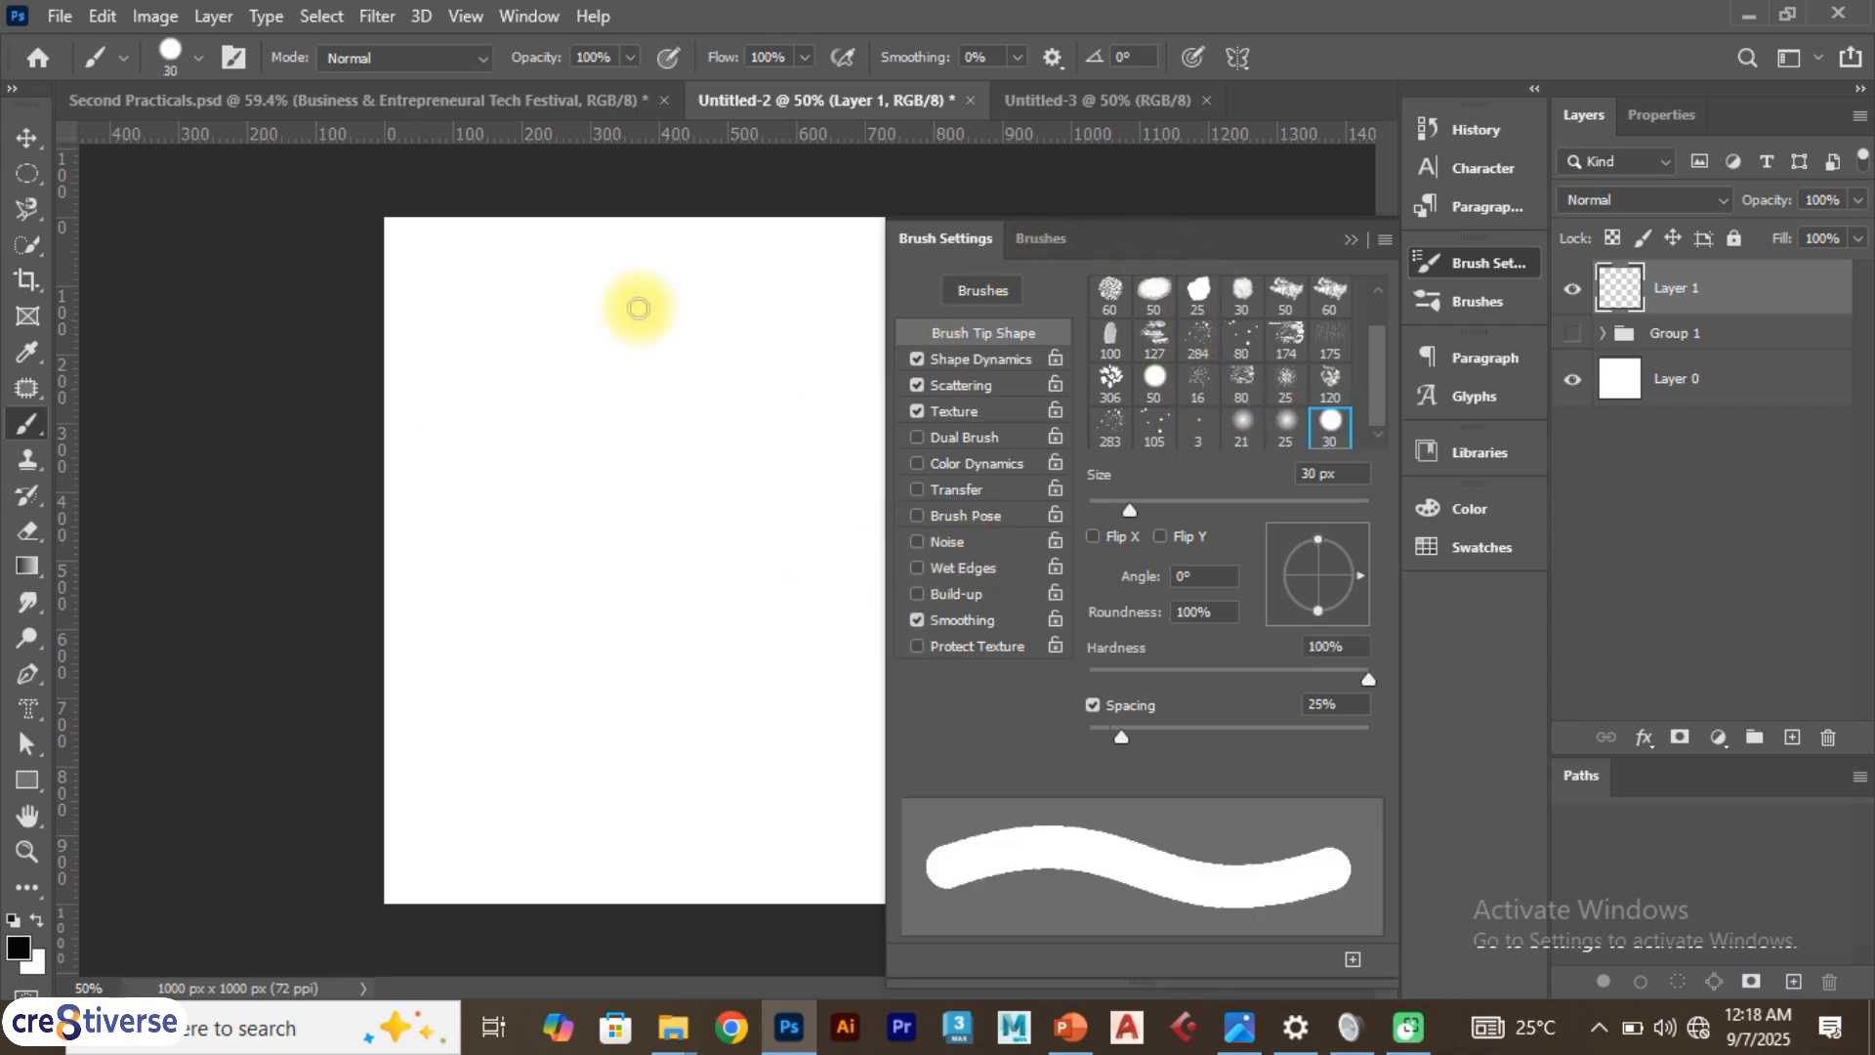
{"action": "key", "text": "bracketright"}
{"action": "key", "text": "bracketright"}
{"action": "key", "text": "bracketright"}
{"action": "key", "text": "bracketright"}
{"action": "key", "text": "bracketright"}
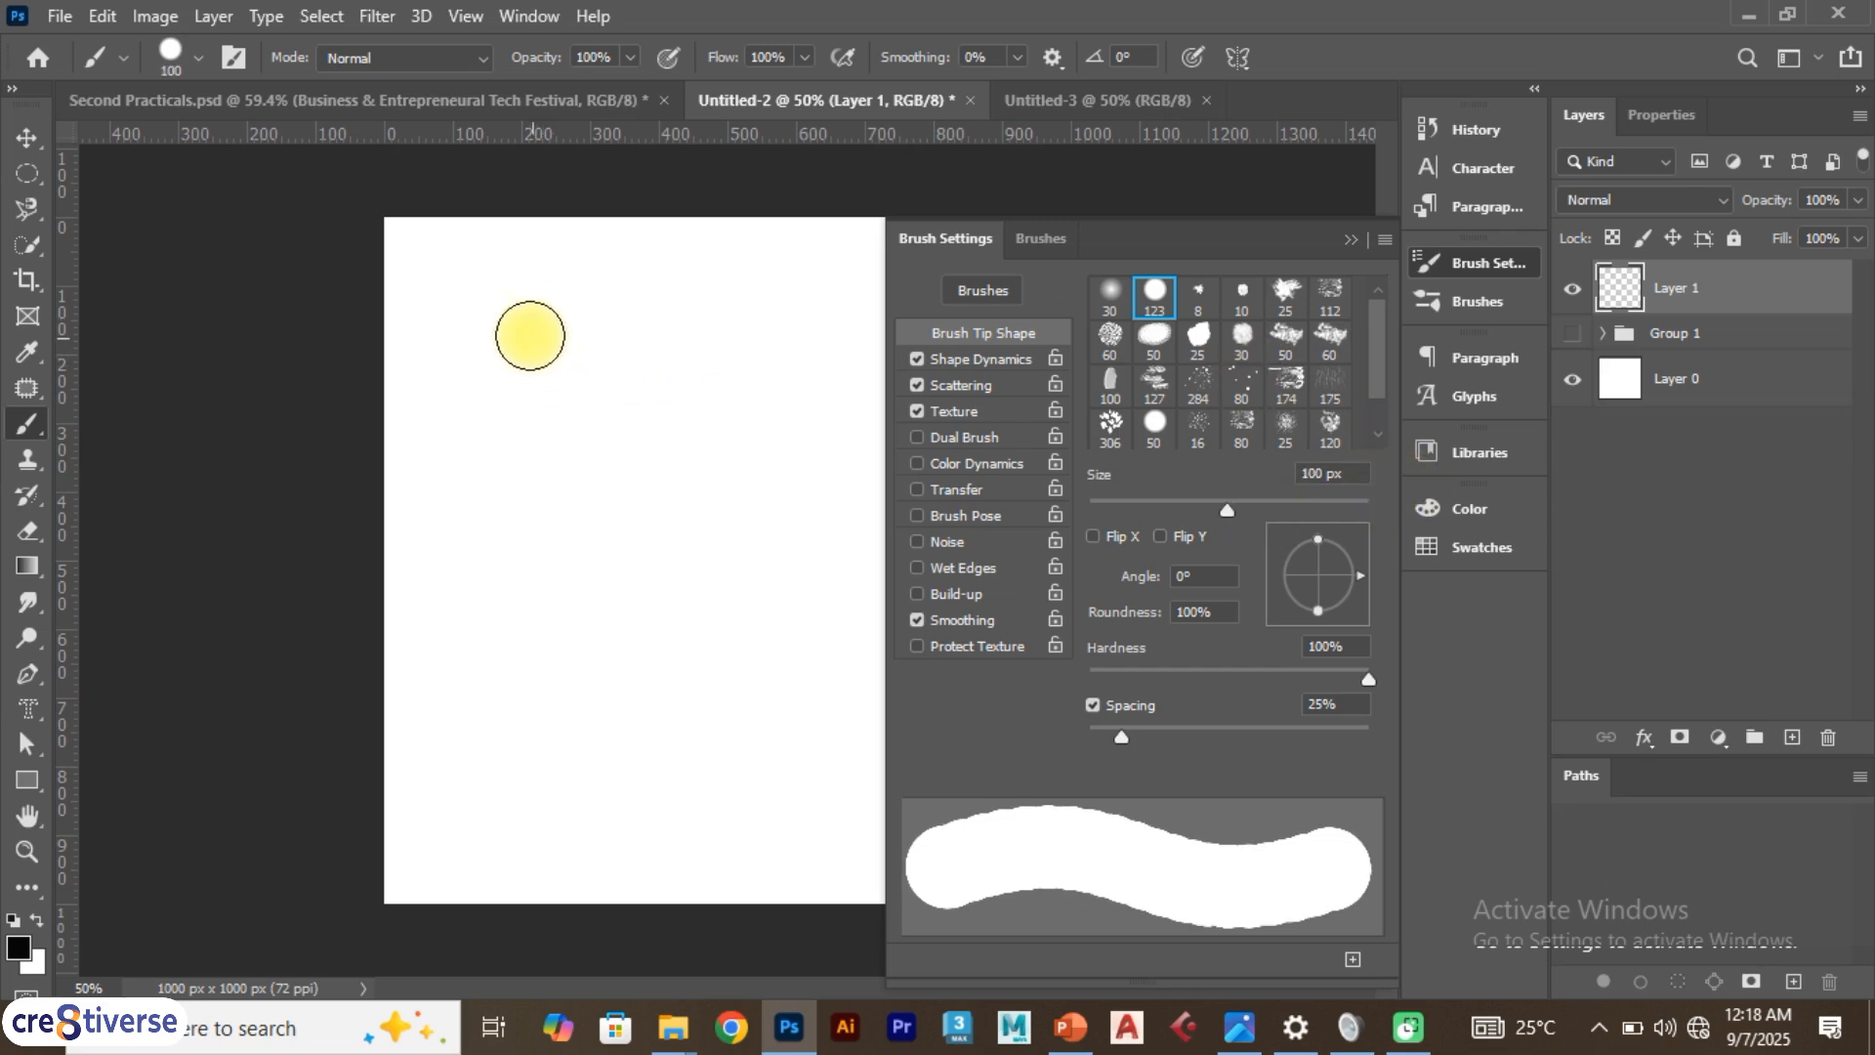
{"action": "left_click", "coordinate": [454, 282]}
{"action": "left_click_drag", "start_coordinate": [527, 282], "coordinate": [825, 281]}
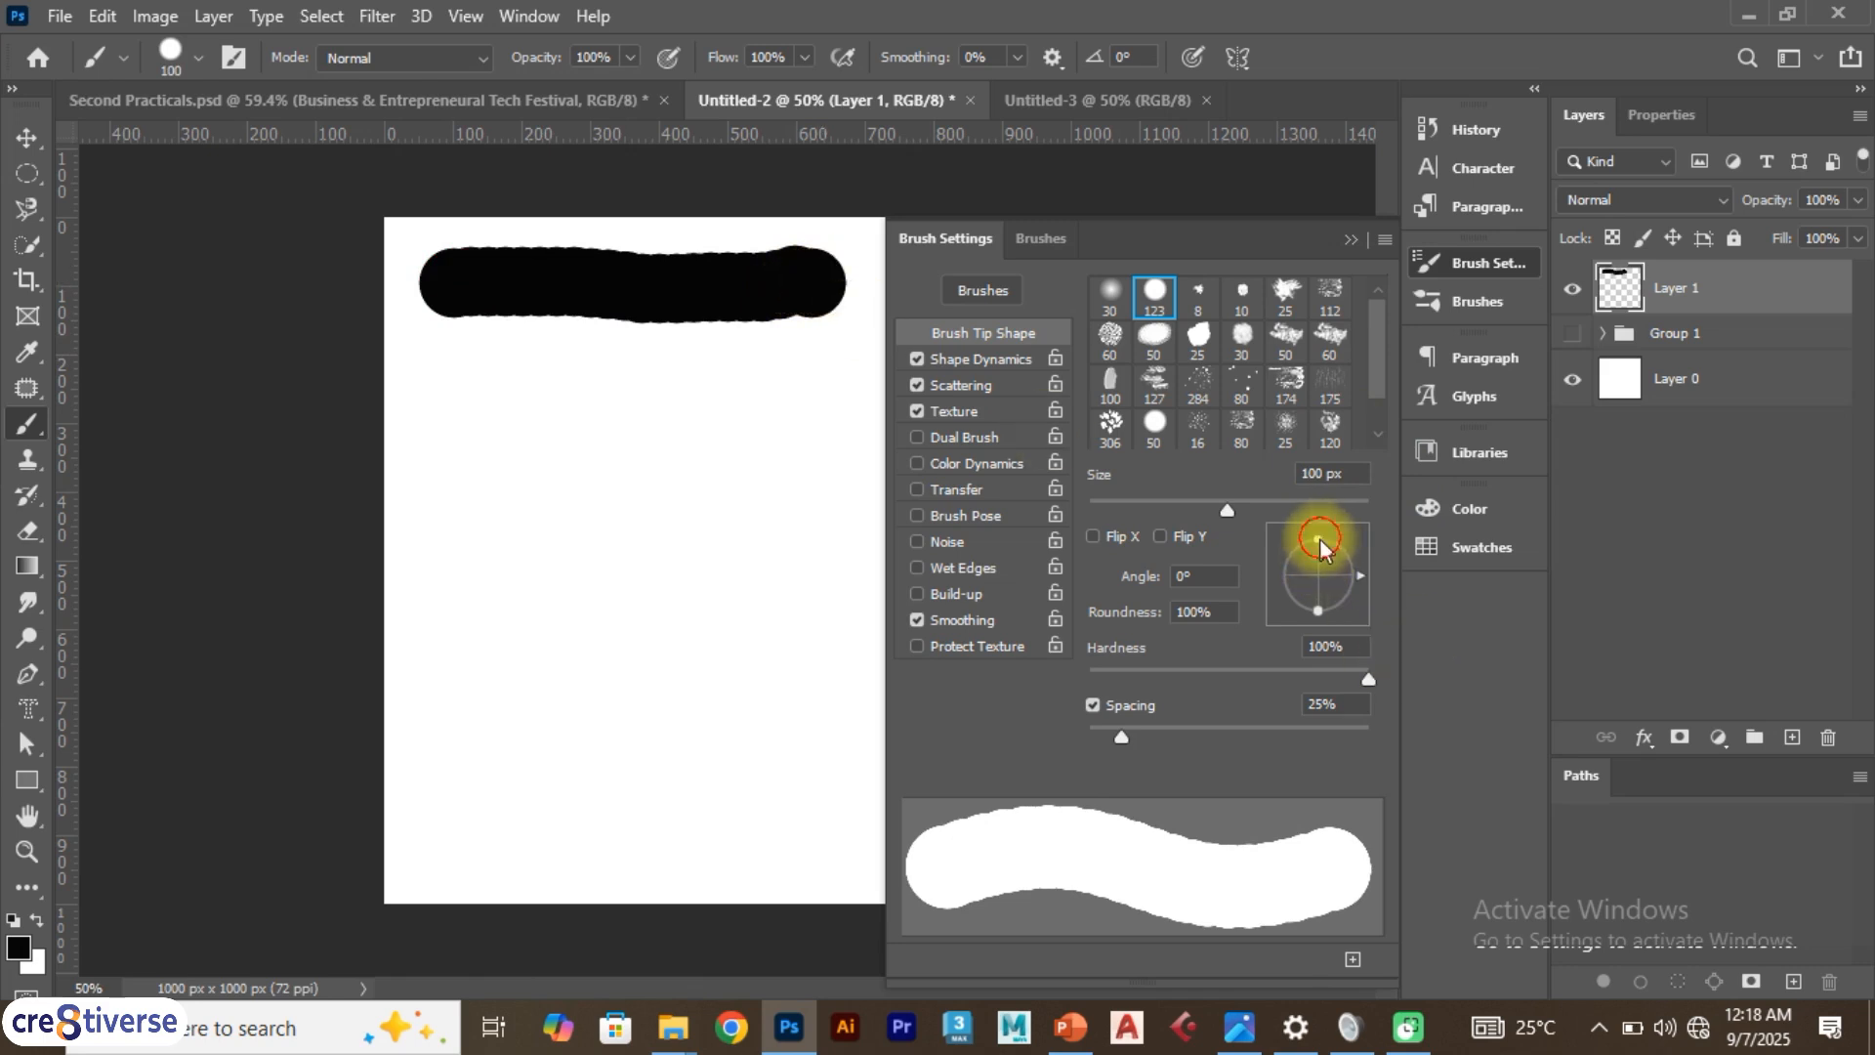
Reduce the tip roundness to 25% and paint two horizontal test strokes
{"action": "left_click_drag", "start_coordinate": [1323, 537], "coordinate": [1318, 566]}
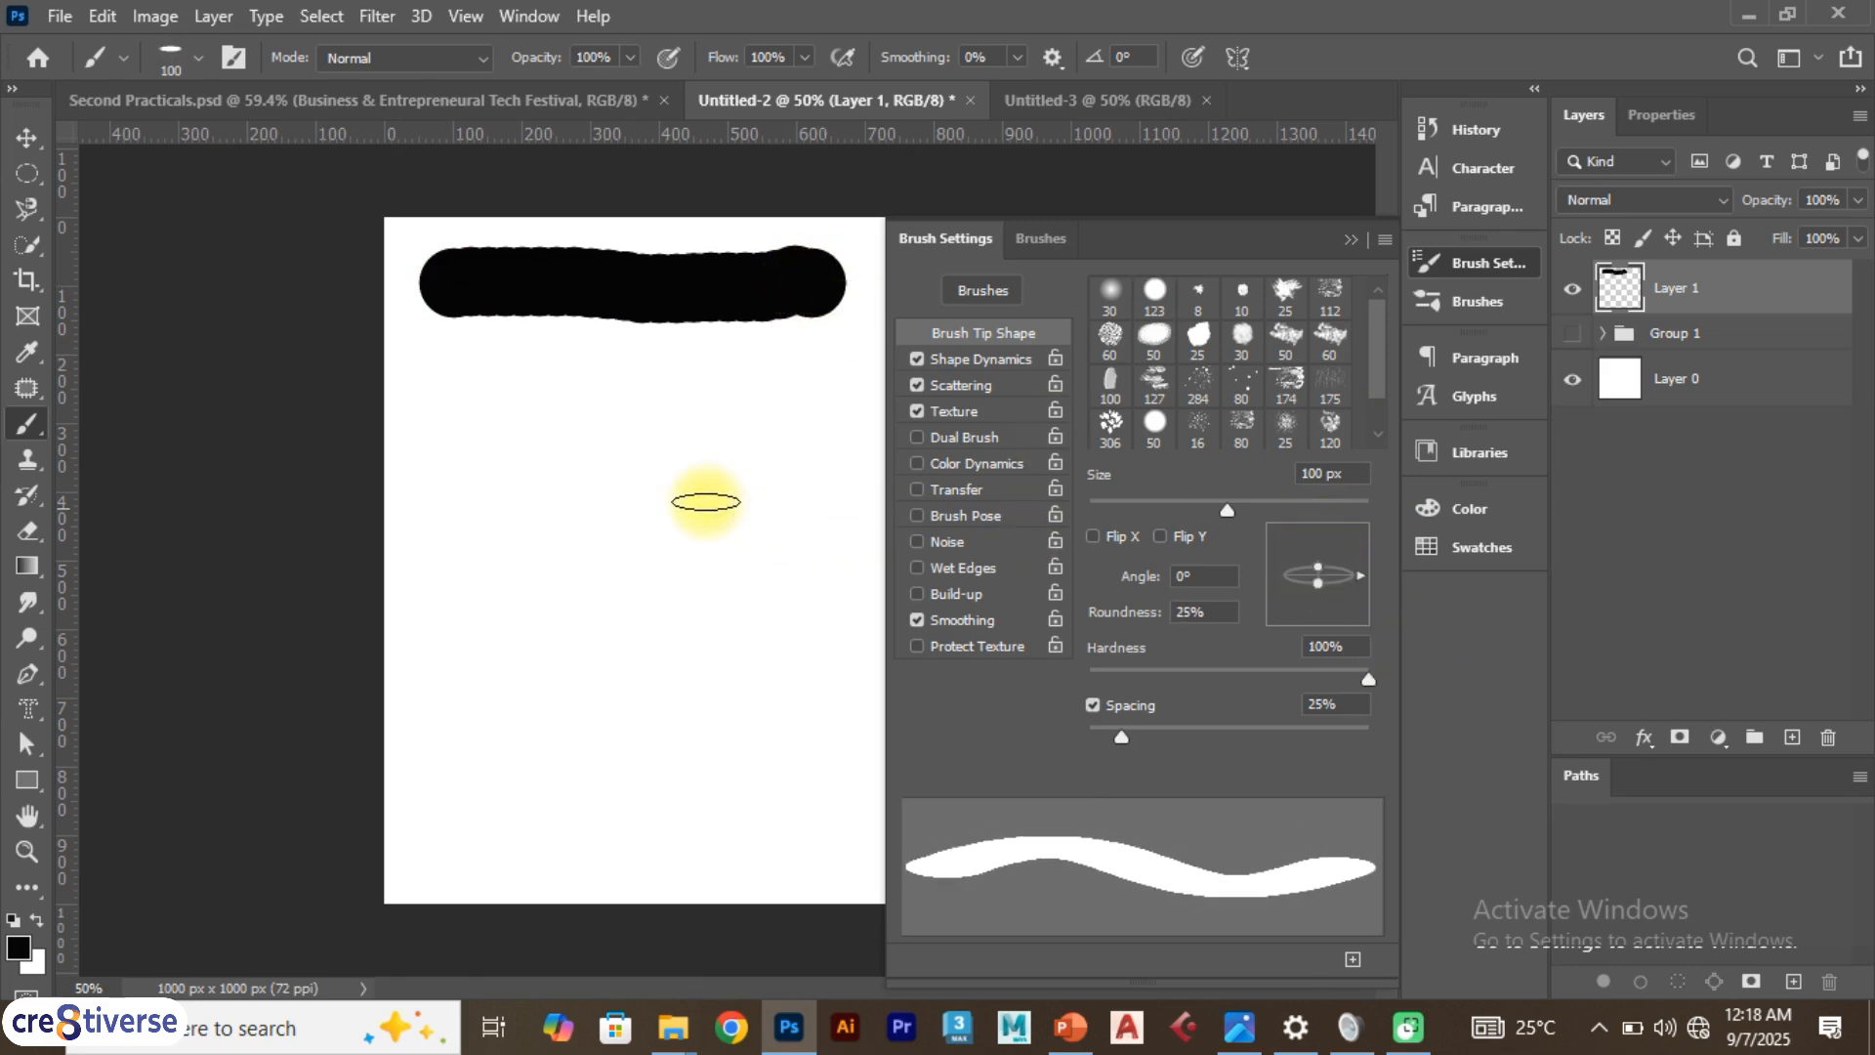
{"action": "left_click_drag", "start_coordinate": [459, 443], "coordinate": [835, 473]}
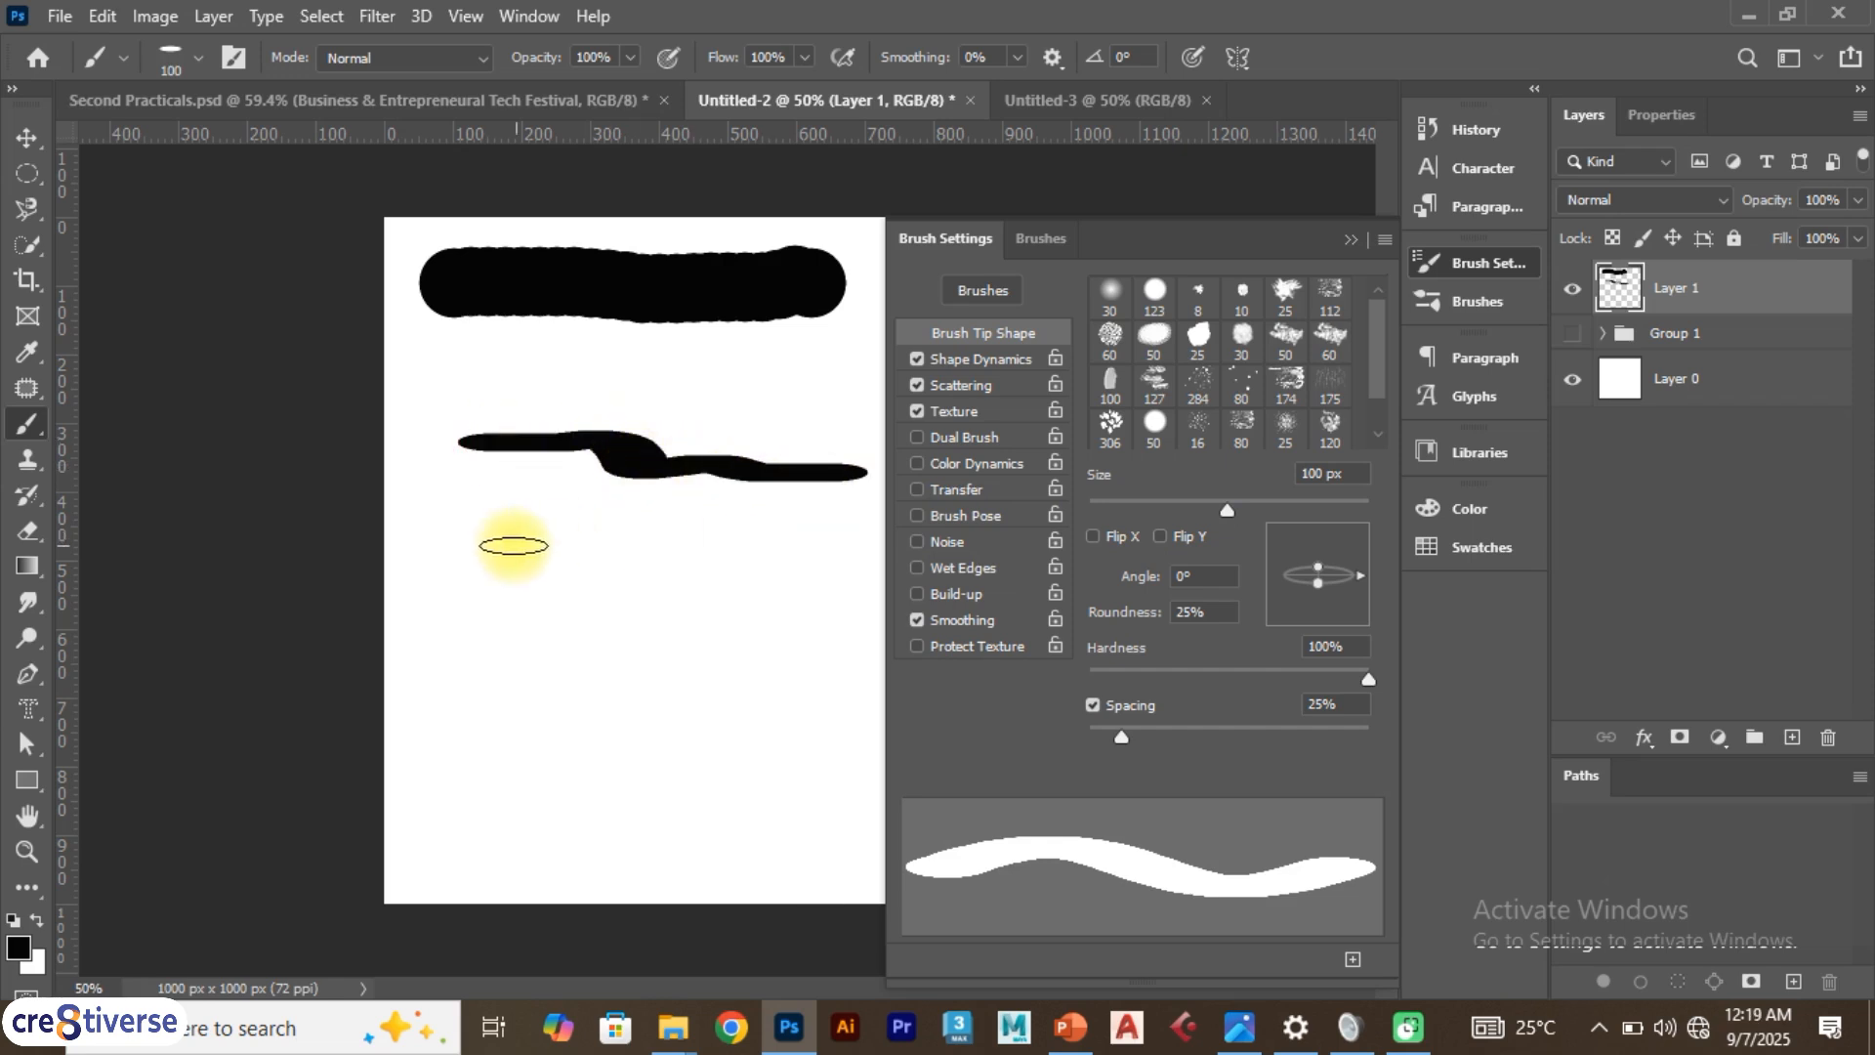
{"action": "left_click_drag", "start_coordinate": [518, 540], "coordinate": [837, 540]}
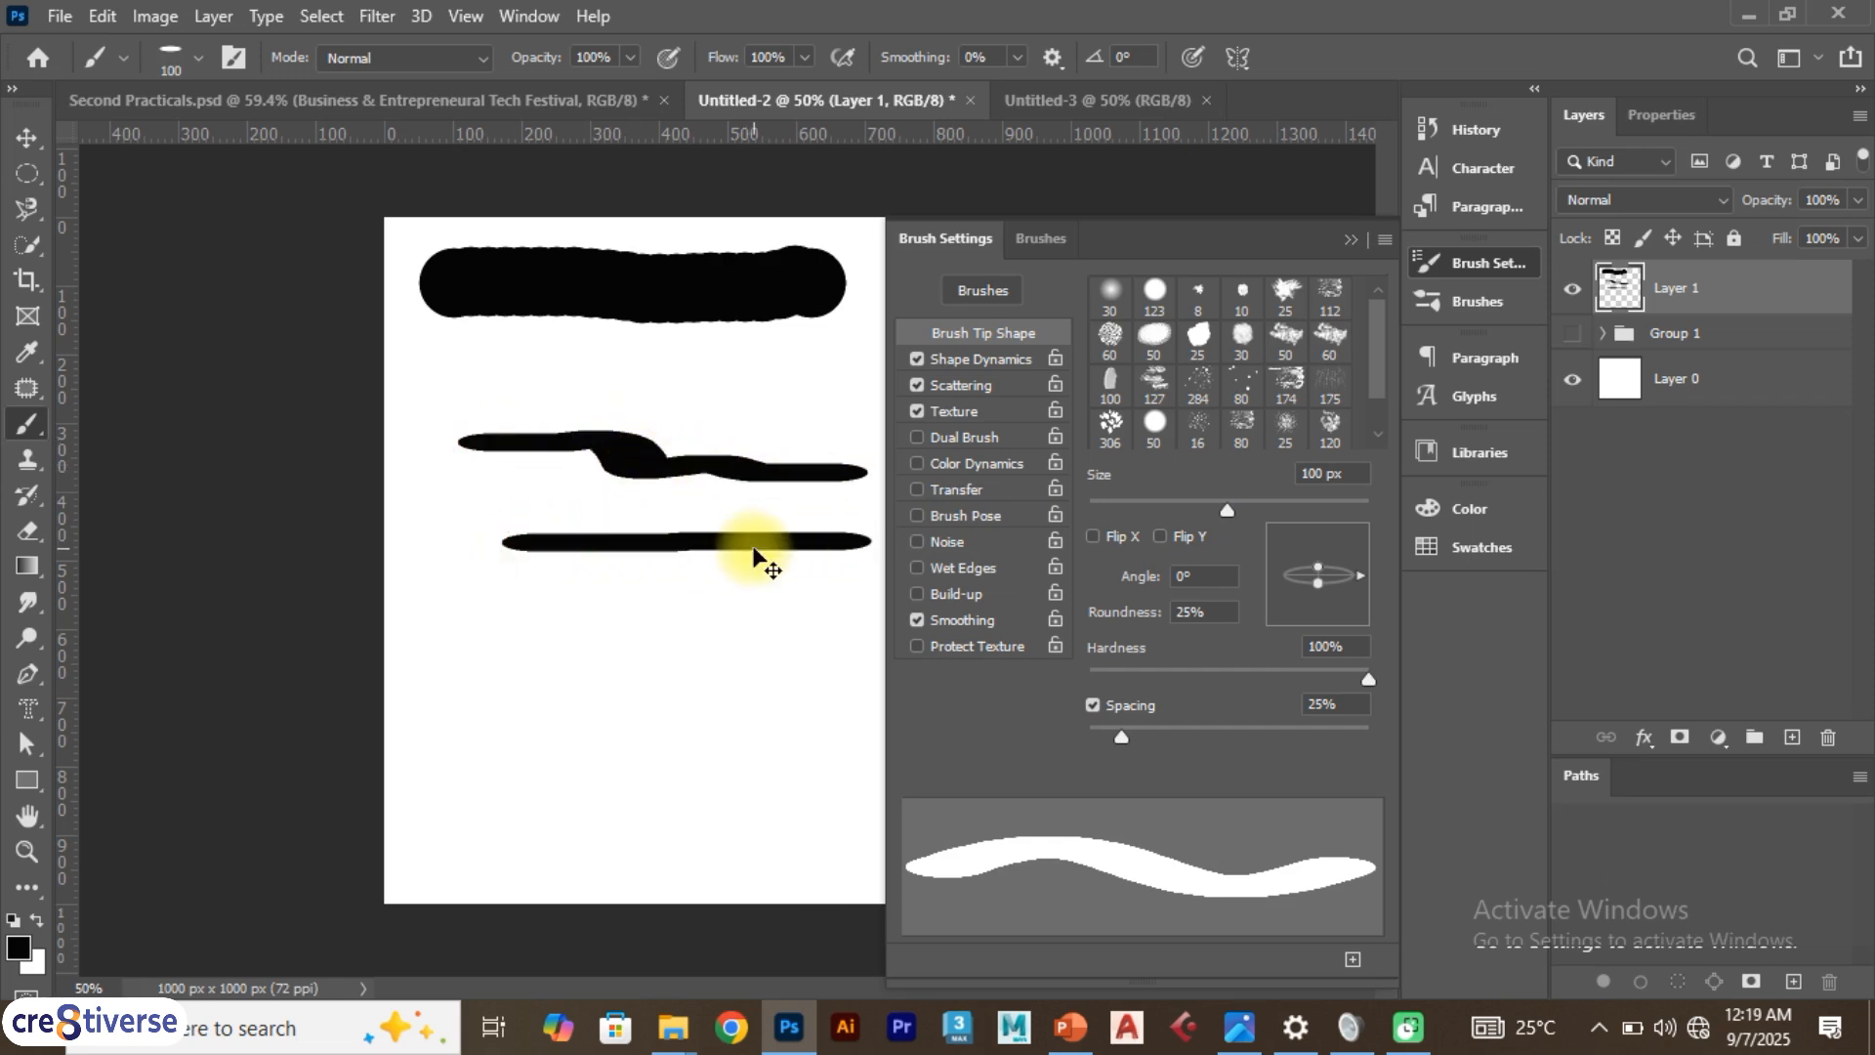
Undo the three most recent test strokes
{"action": "key", "text": "ctrl+z"}
{"action": "key", "text": "ctrl+z"}
{"action": "key", "text": "ctrl+z"}
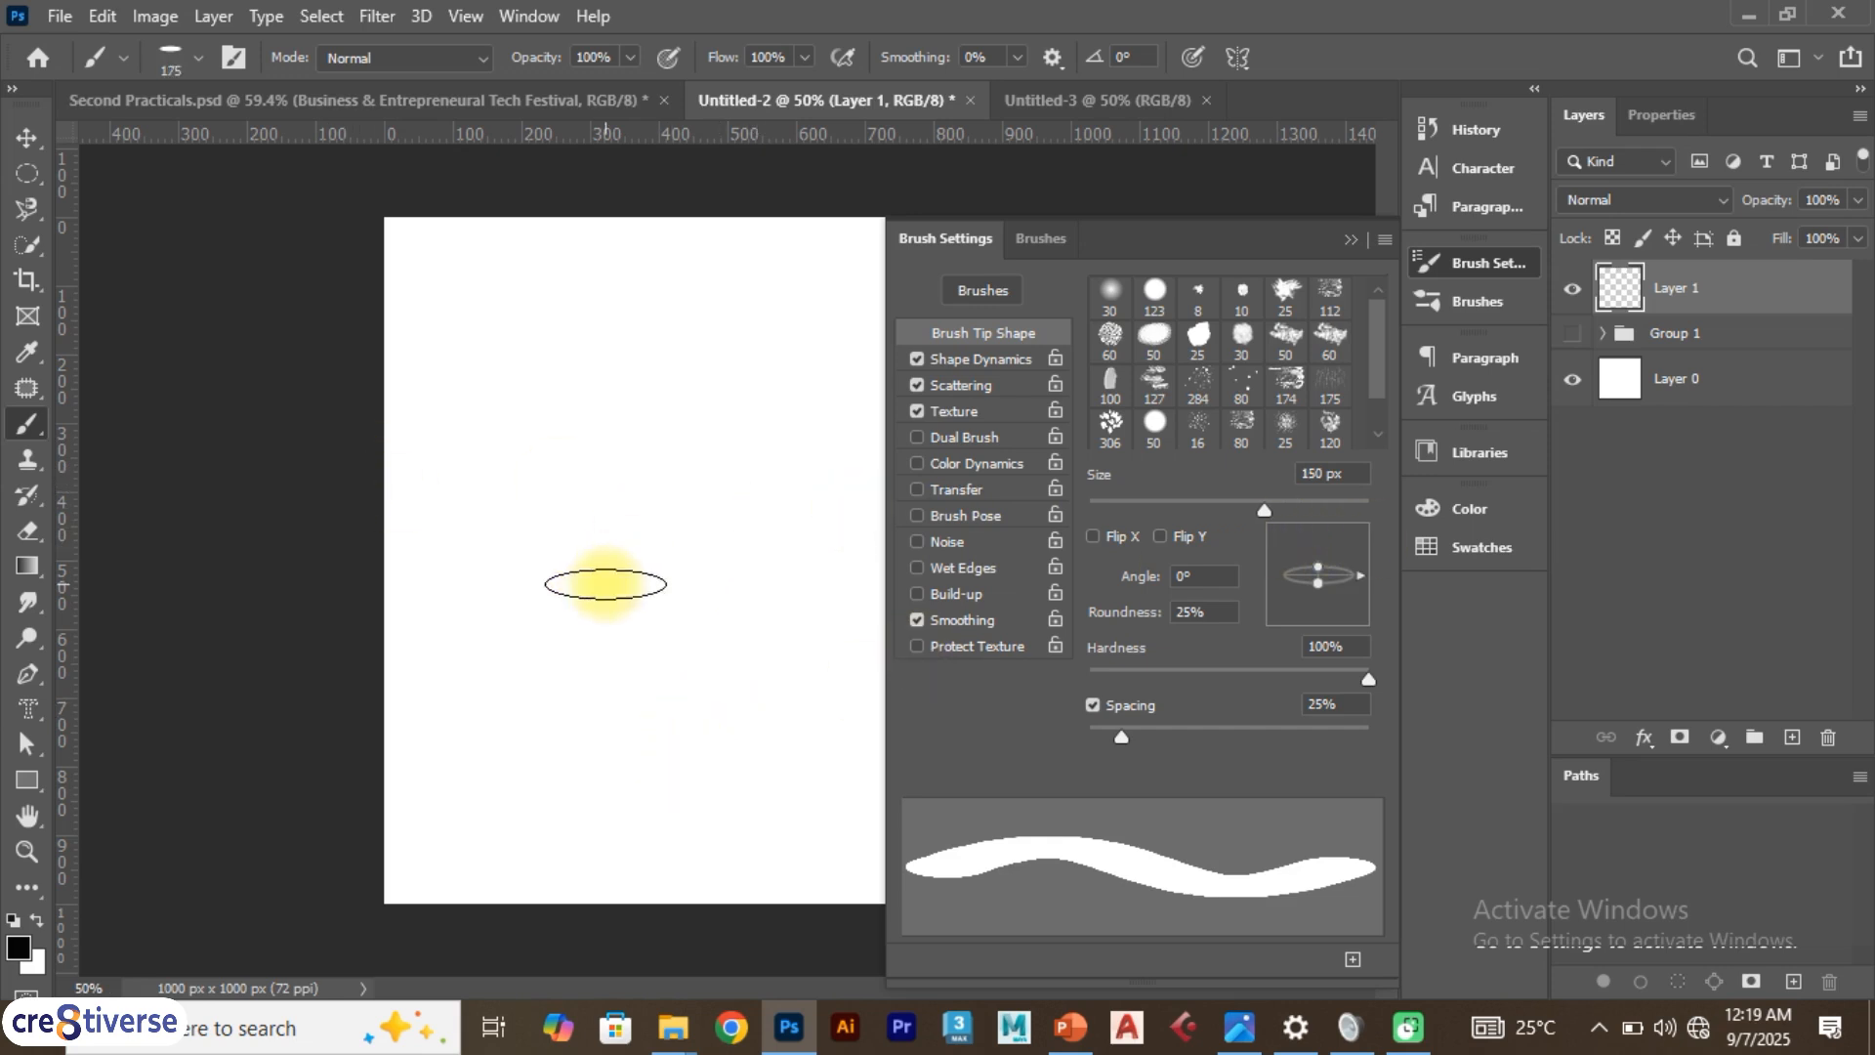
Try a 400 px brush with 10% roundness by painting a flat dab near the canvas bottom, and undo it
{"action": "key", "text": "bracketright"}
{"action": "key", "text": "bracketright"}
{"action": "key", "text": "bracketleft"}
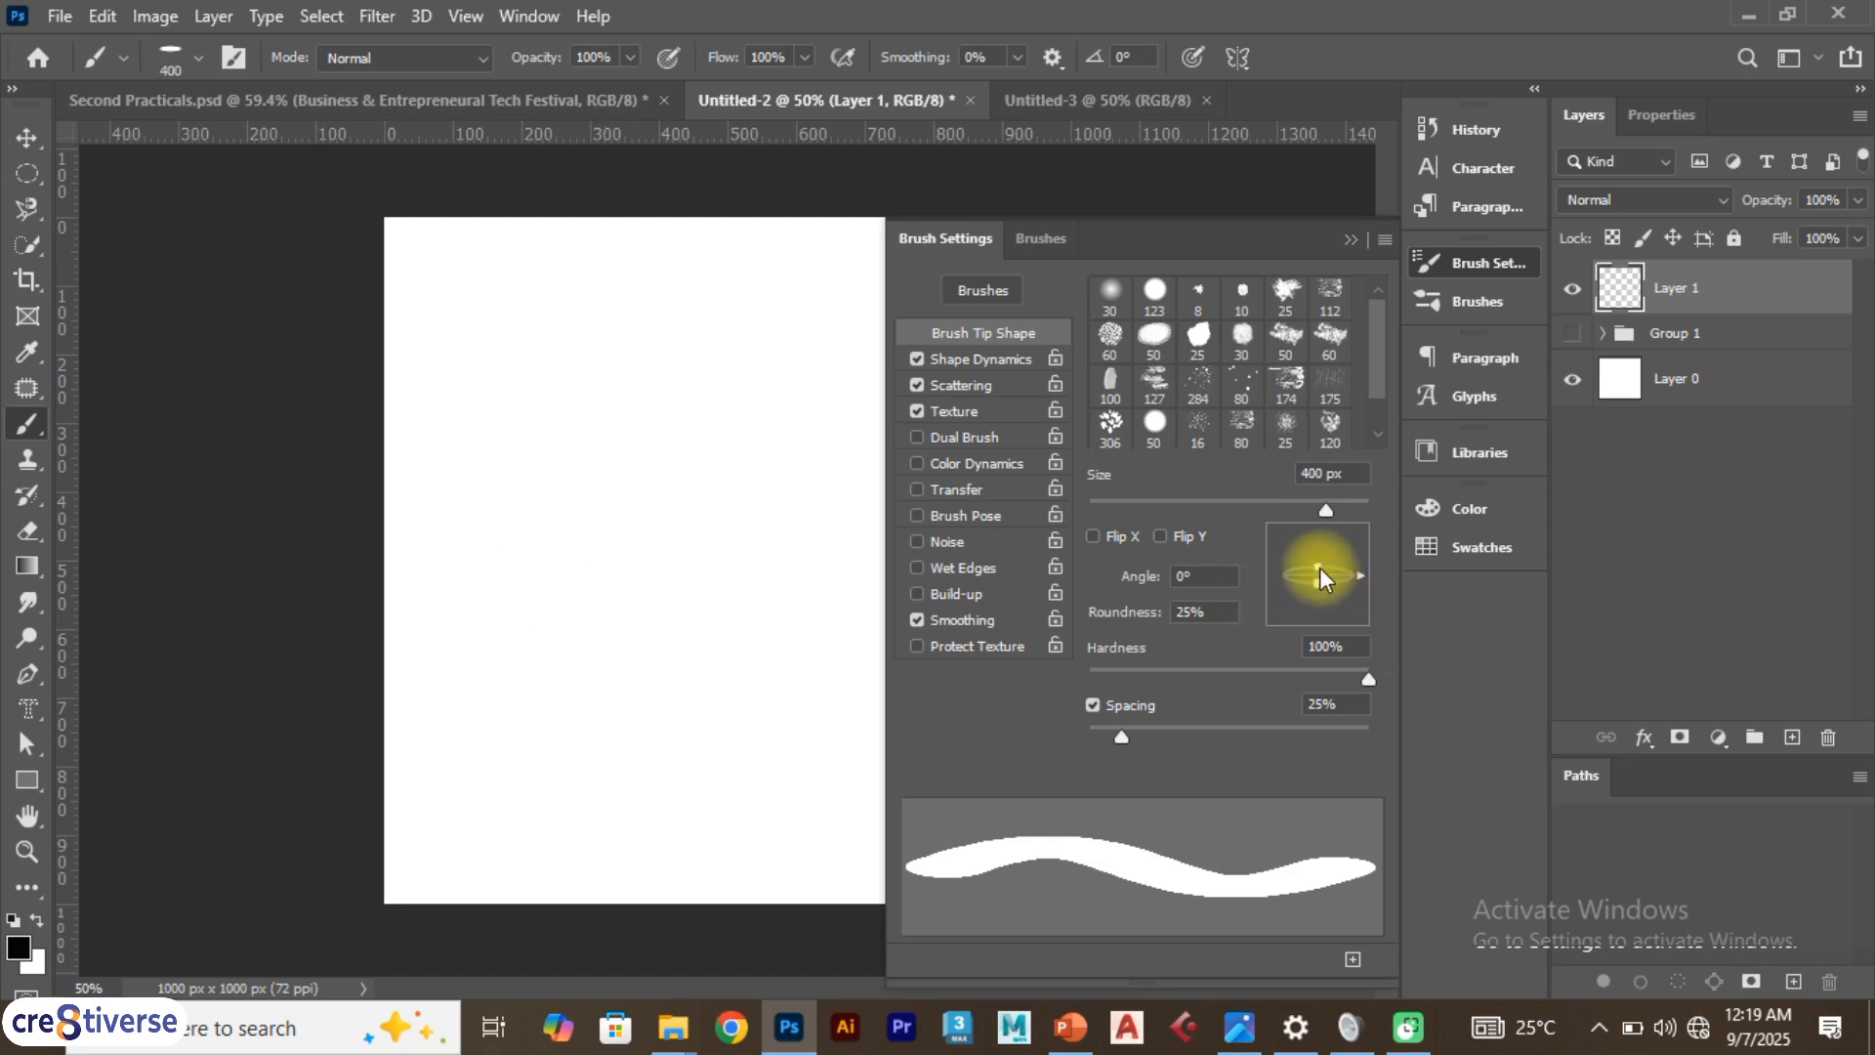
{"action": "left_click_drag", "start_coordinate": [1316, 568], "coordinate": [1316, 572]}
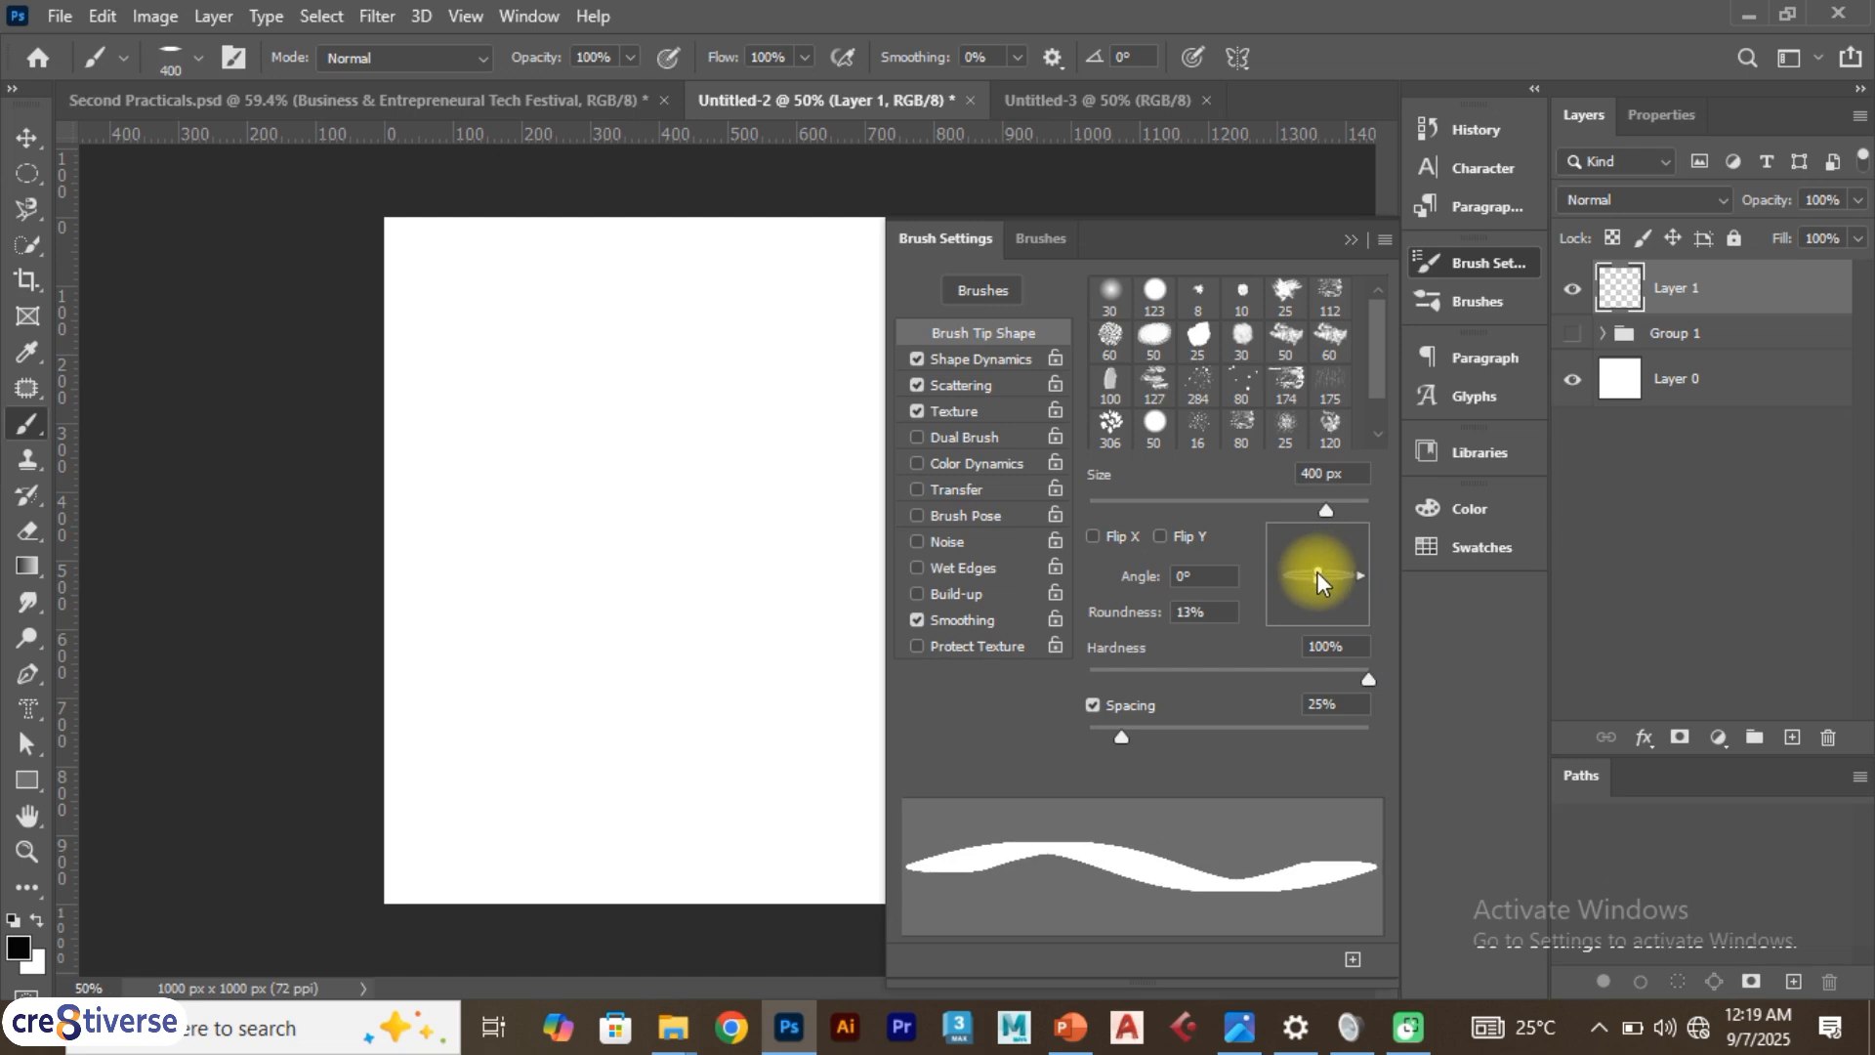
{"action": "left_click", "coordinate": [632, 839]}
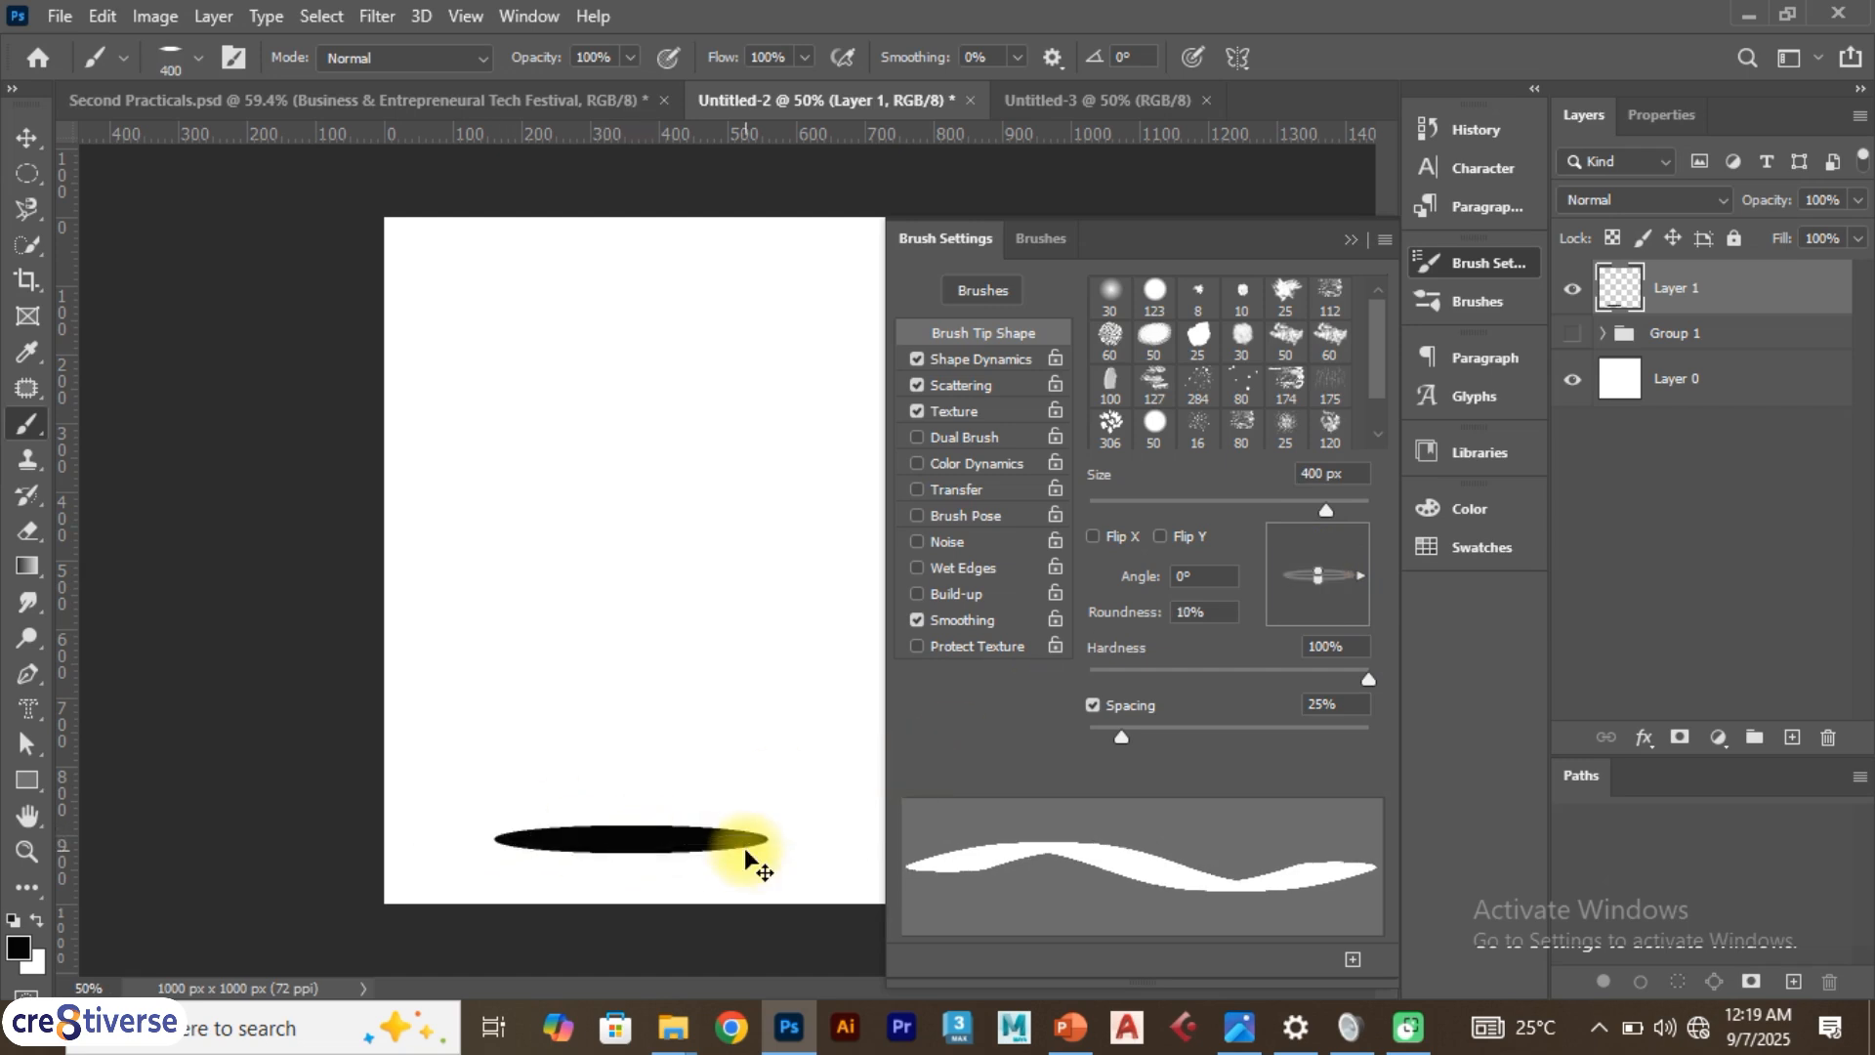
{"action": "key", "text": "ctrl+z"}
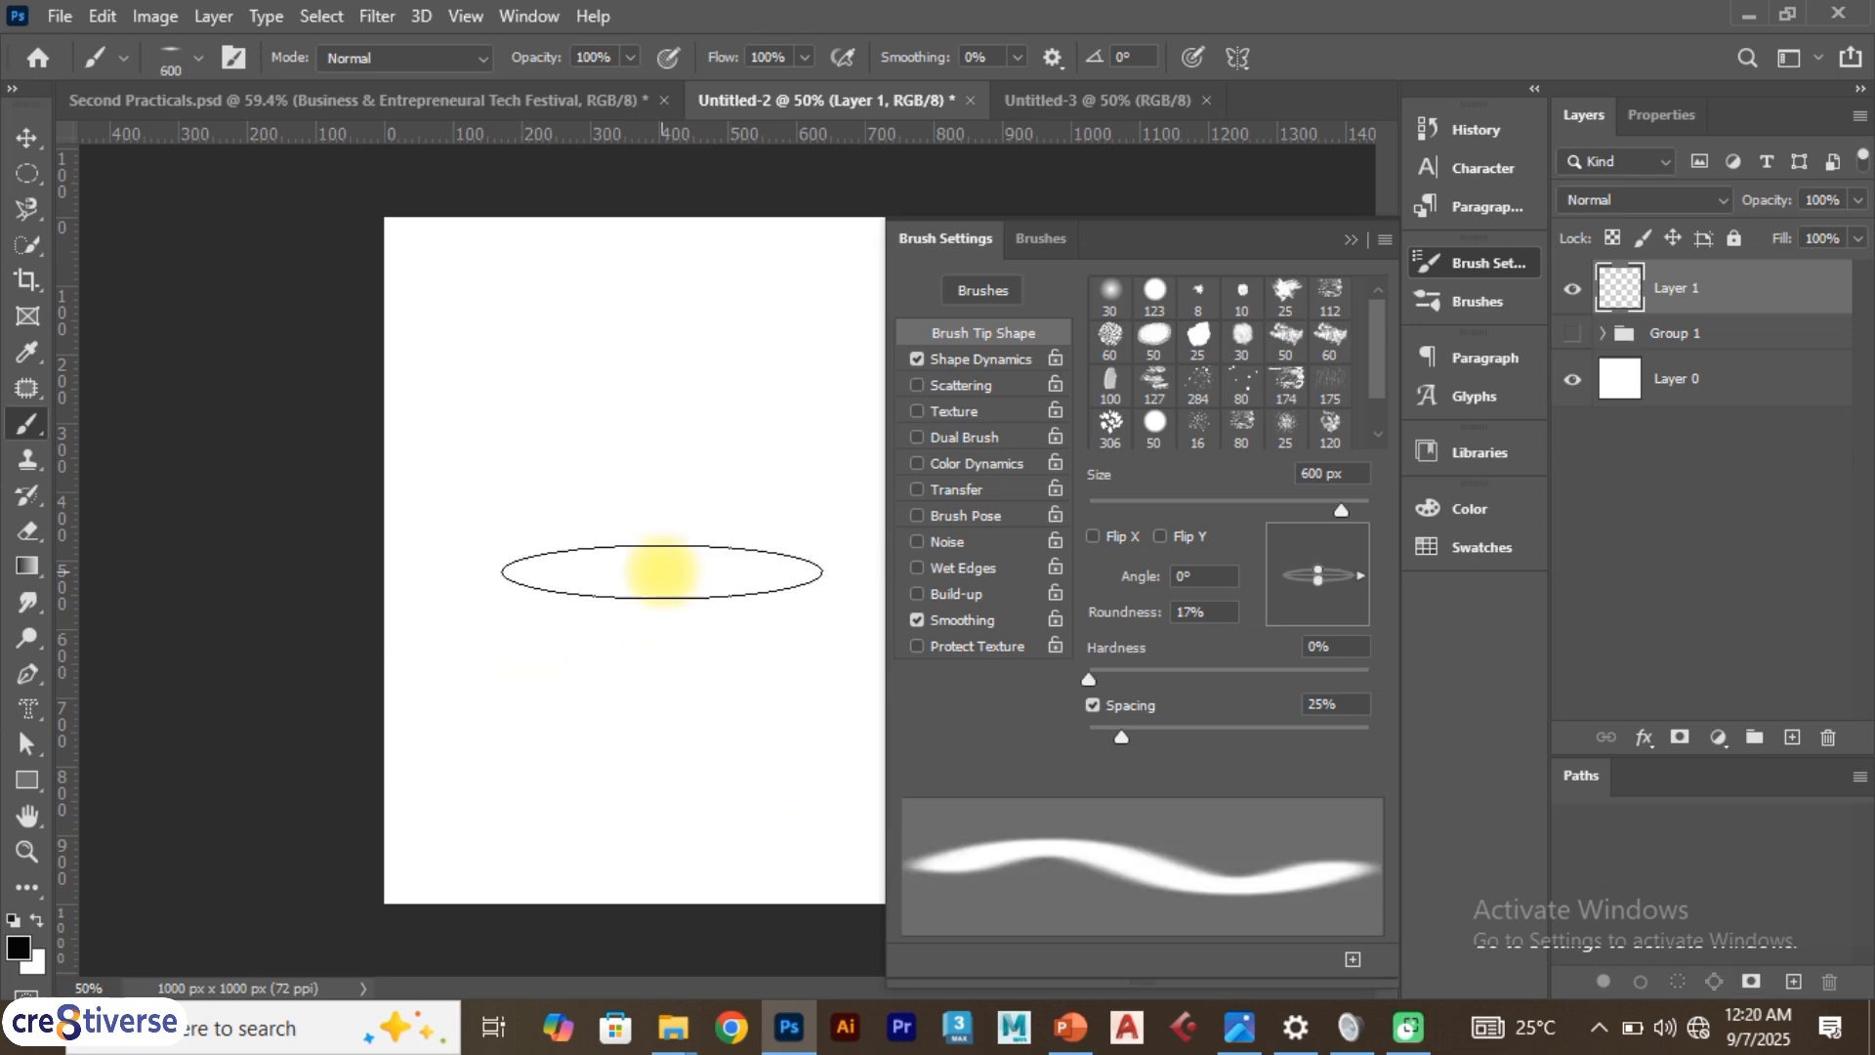
Review the brush presets and paint a 1000 px soft flattened dab near the canvas bottom
{"action": "left_click", "coordinate": [198, 59]}
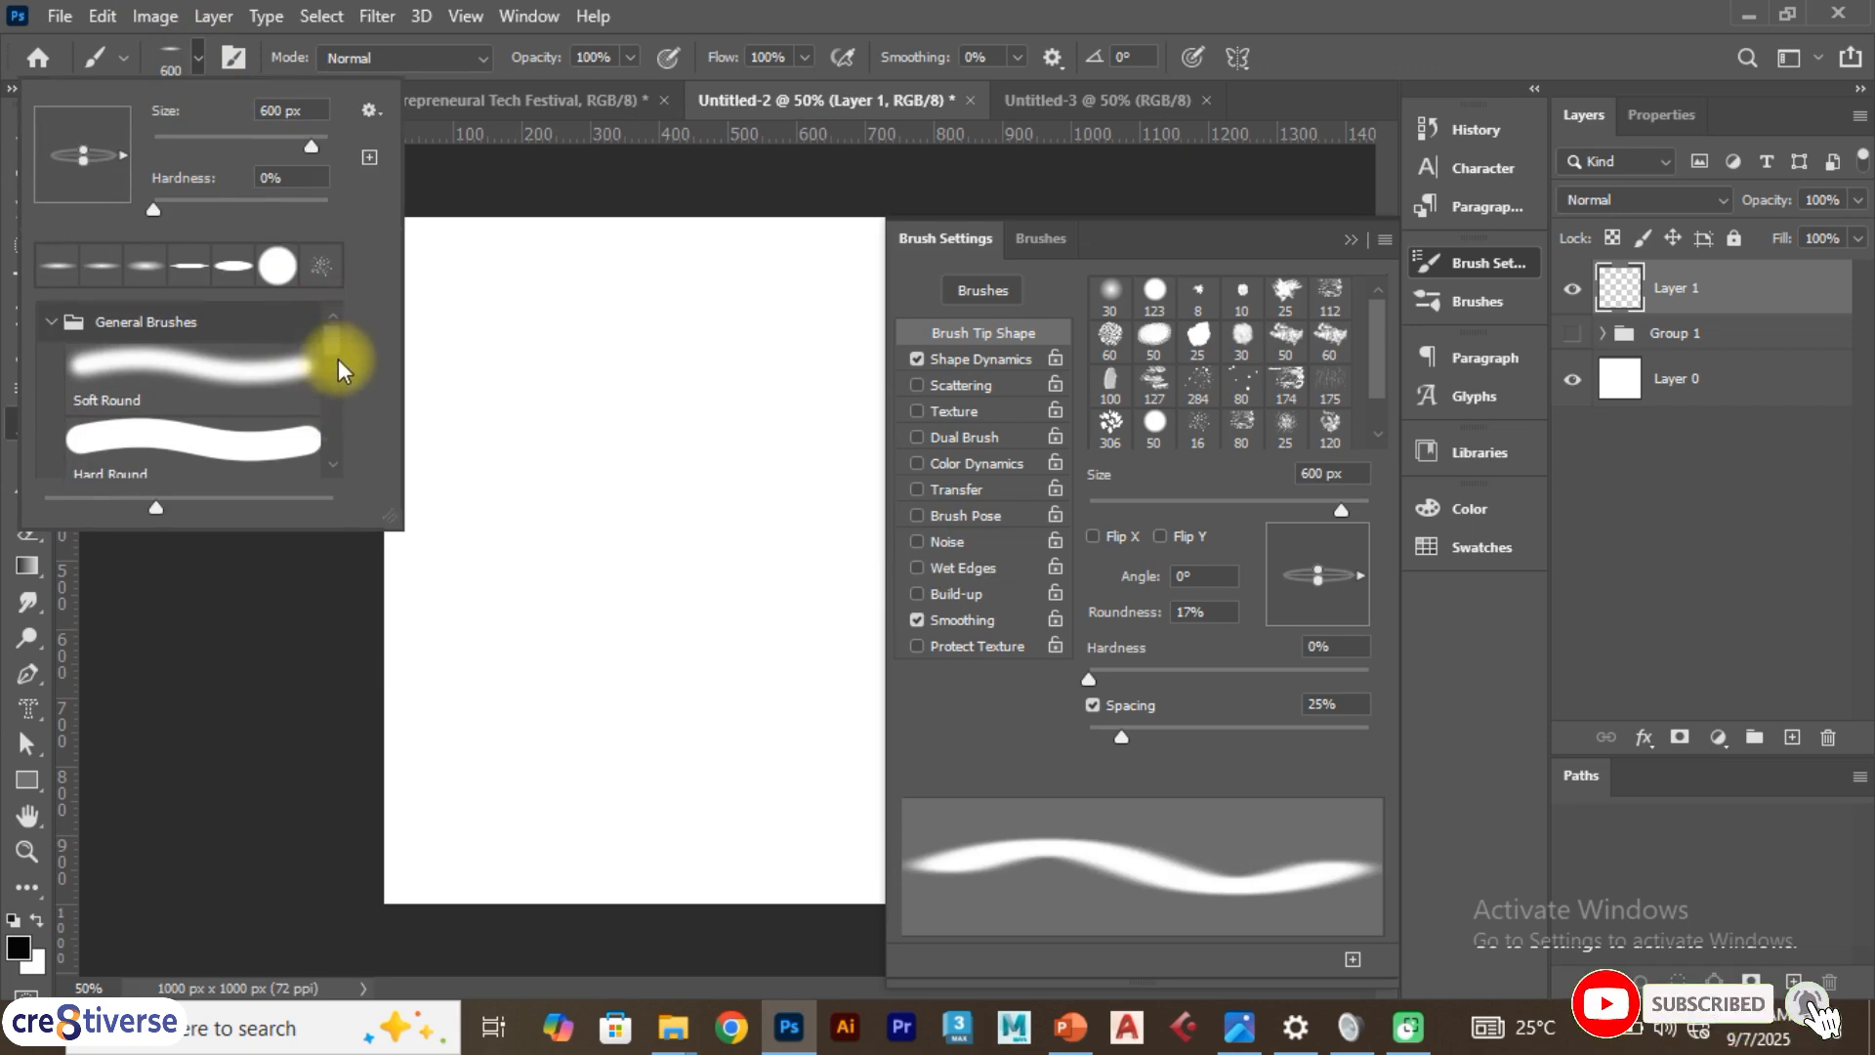
{"action": "scroll", "coordinate": [338, 360], "scroll_direction": "down", "scroll_amount": 2}
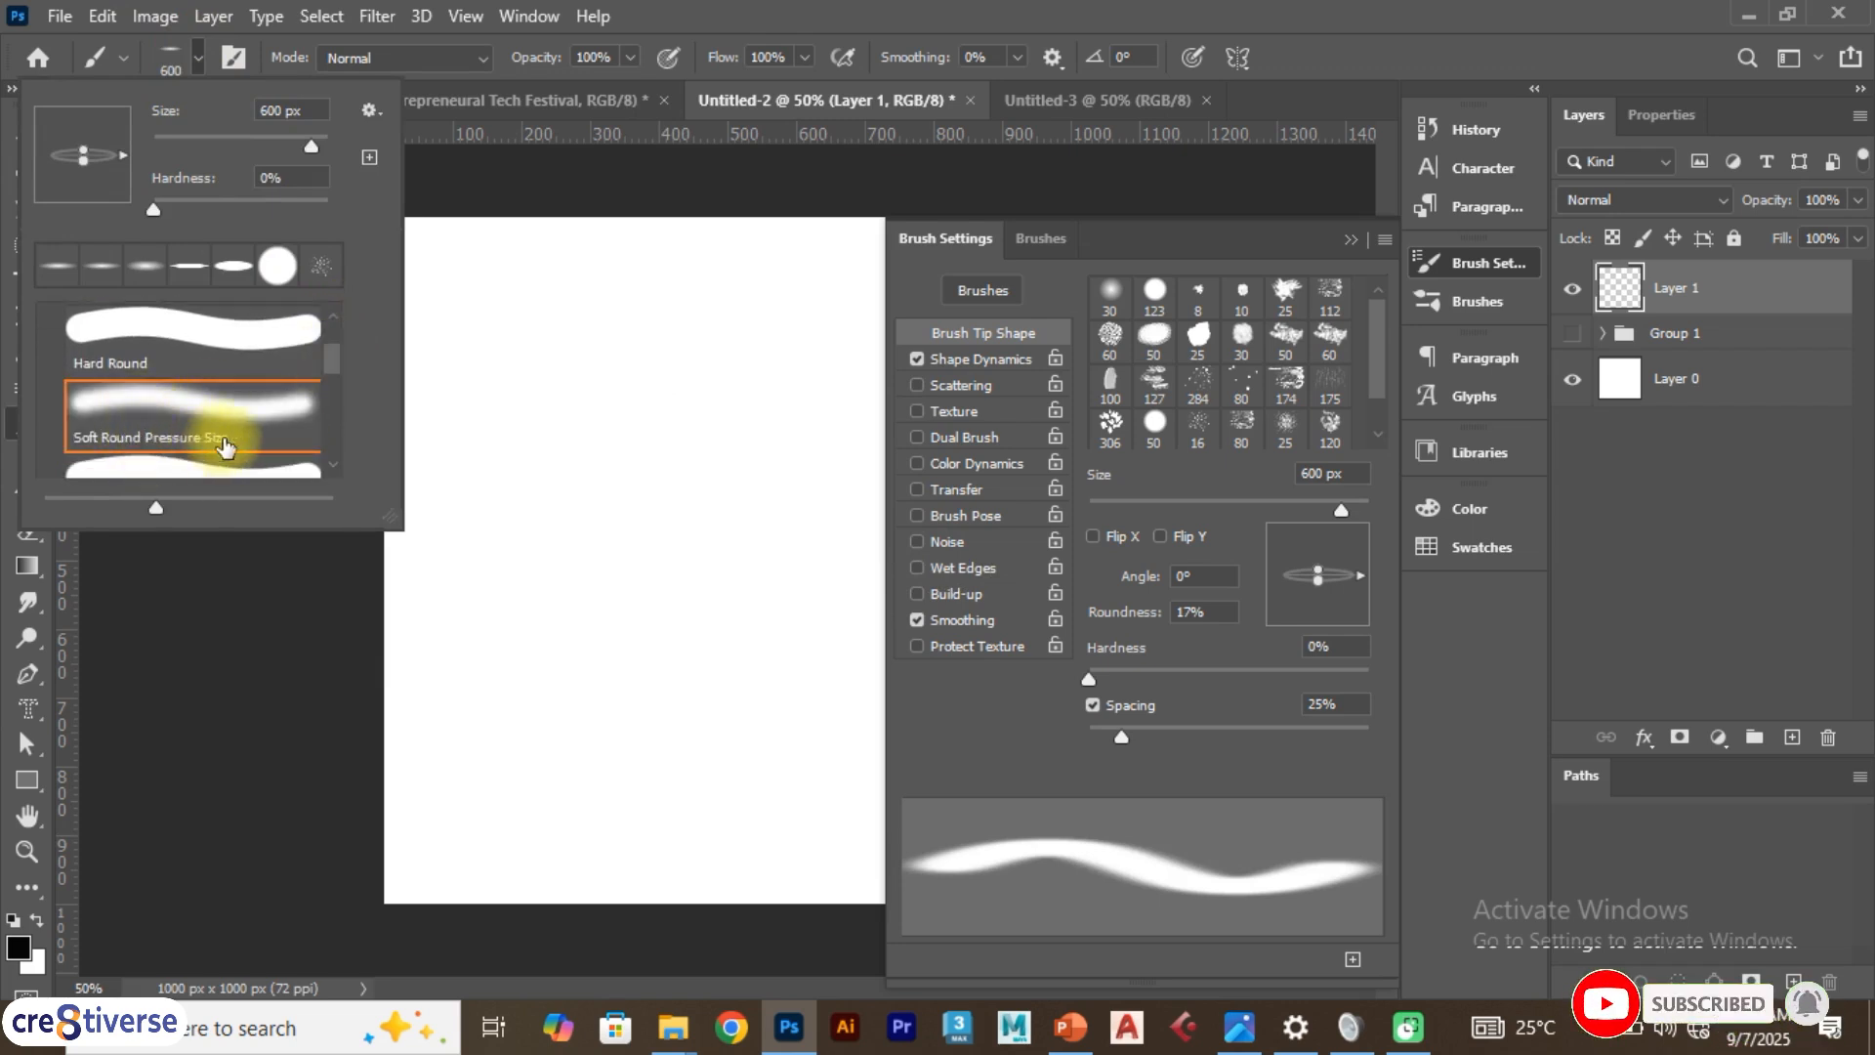
{"action": "left_click_drag", "start_coordinate": [1384, 373], "coordinate": [1383, 387]}
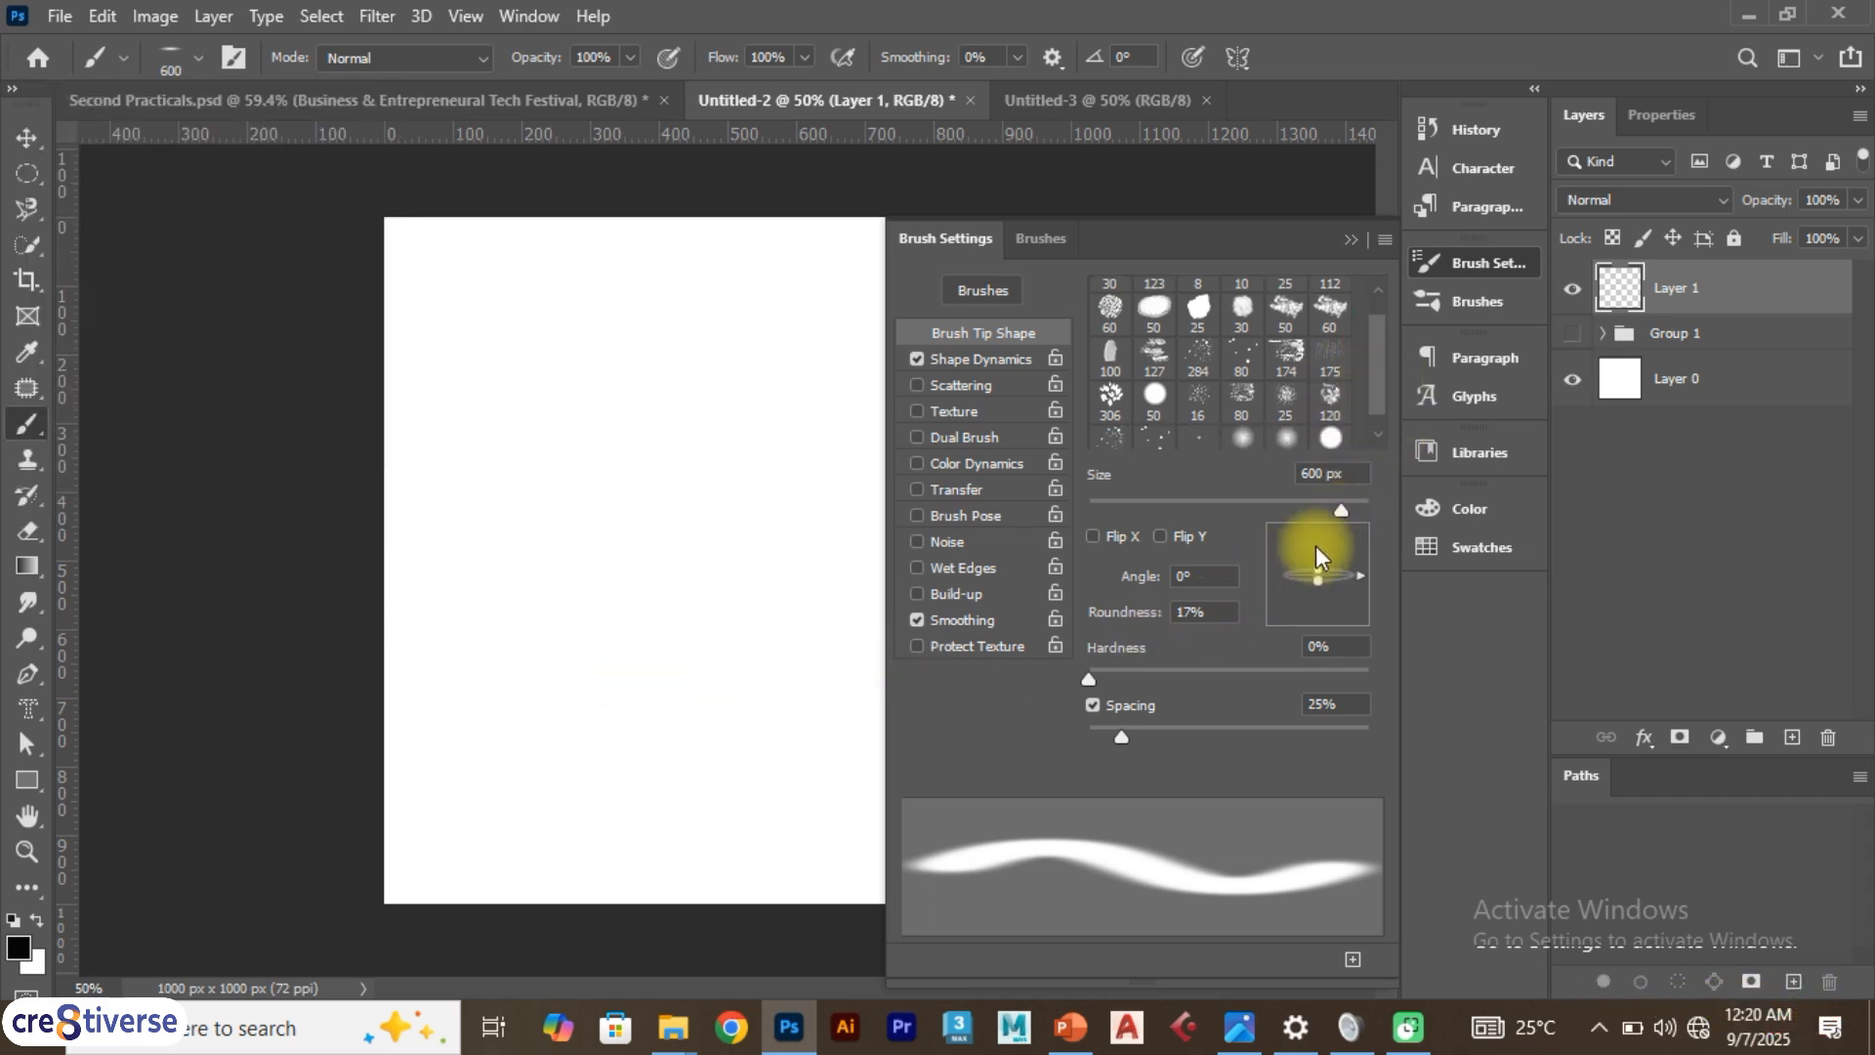
{"action": "left_click", "coordinate": [629, 801]}
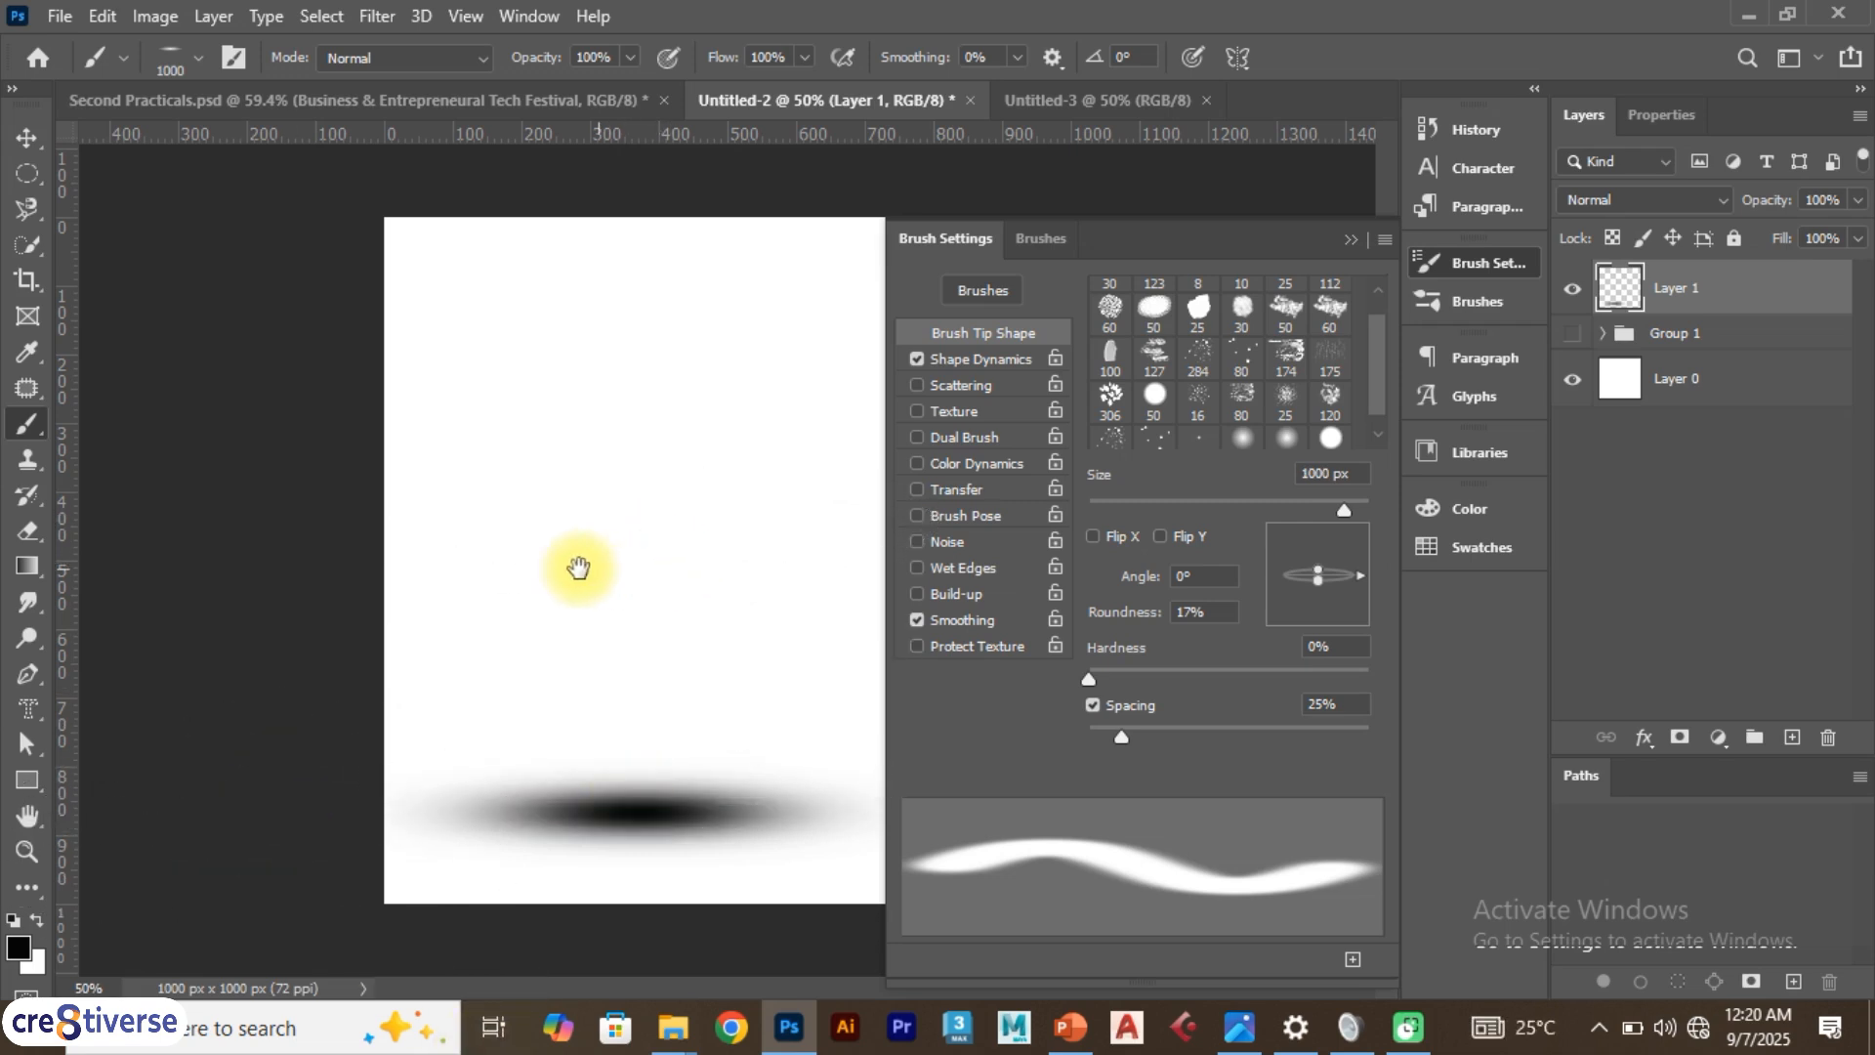
Zoom the canvas to about 67% and paint another soft dab over the existing one
{"action": "left_click", "coordinate": [1351, 239]}
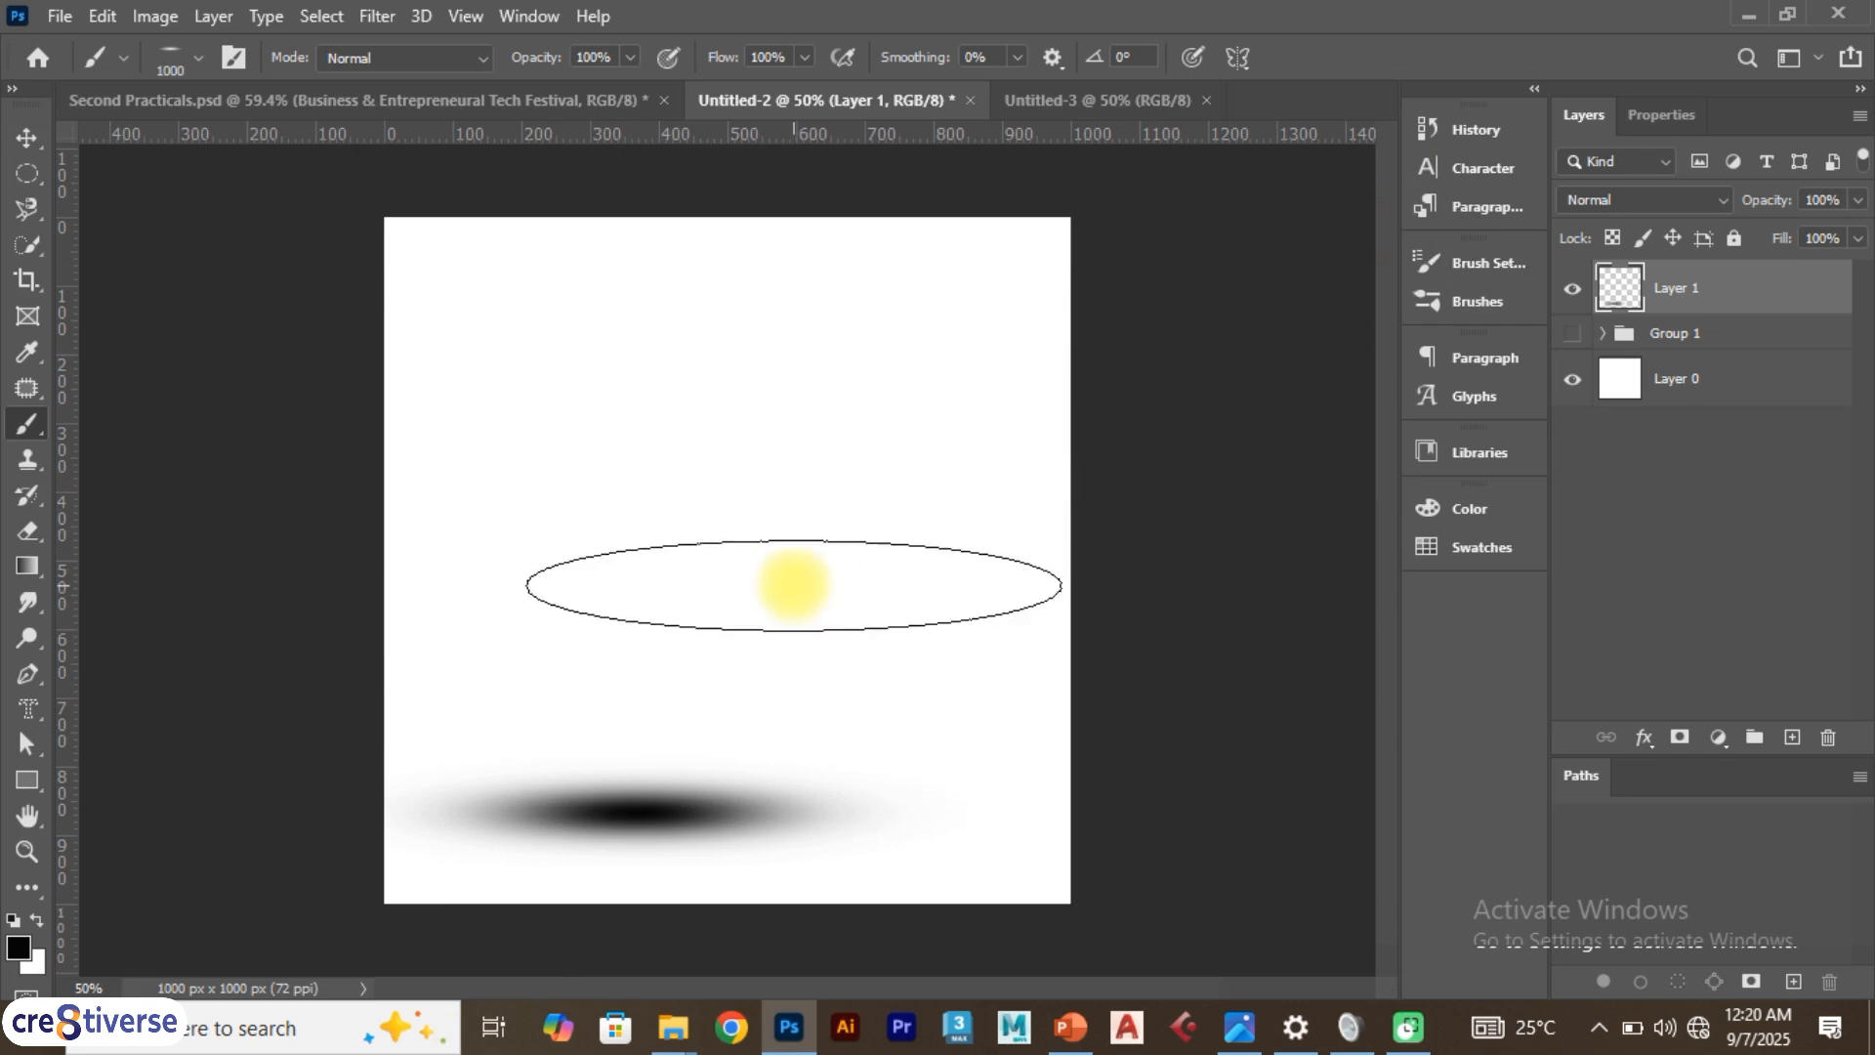
{"action": "scroll", "coordinate": [768, 572], "scroll_direction": "up", "scroll_amount": 1}
{"action": "scroll", "coordinate": [767, 571], "scroll_direction": "up", "scroll_amount": 2}
{"action": "mouse_move", "coordinate": [745, 624]}
{"action": "left_mouse_down"}
{"action": "mouse_move", "coordinate": [524, 519]}
{"action": "mouse_move", "coordinate": [595, 515]}
{"action": "left_mouse_up"}
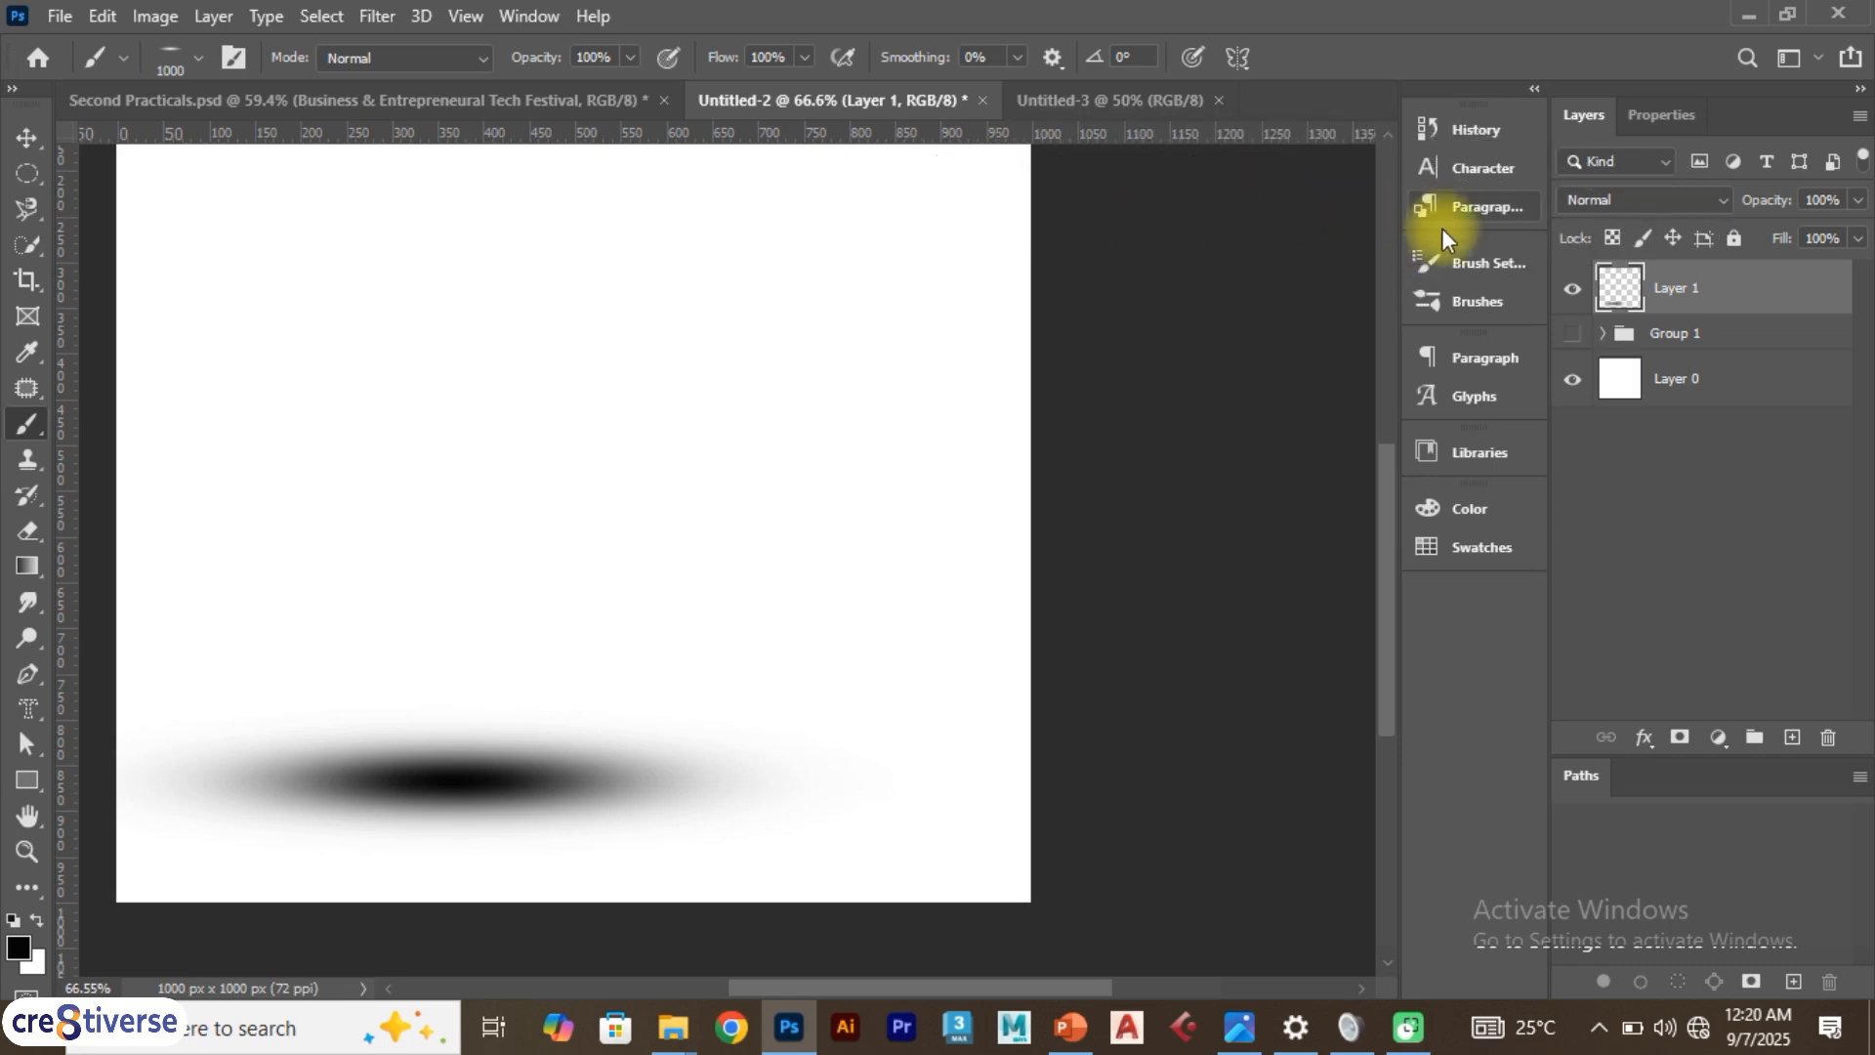
{"action": "left_click", "coordinate": [1486, 262]}
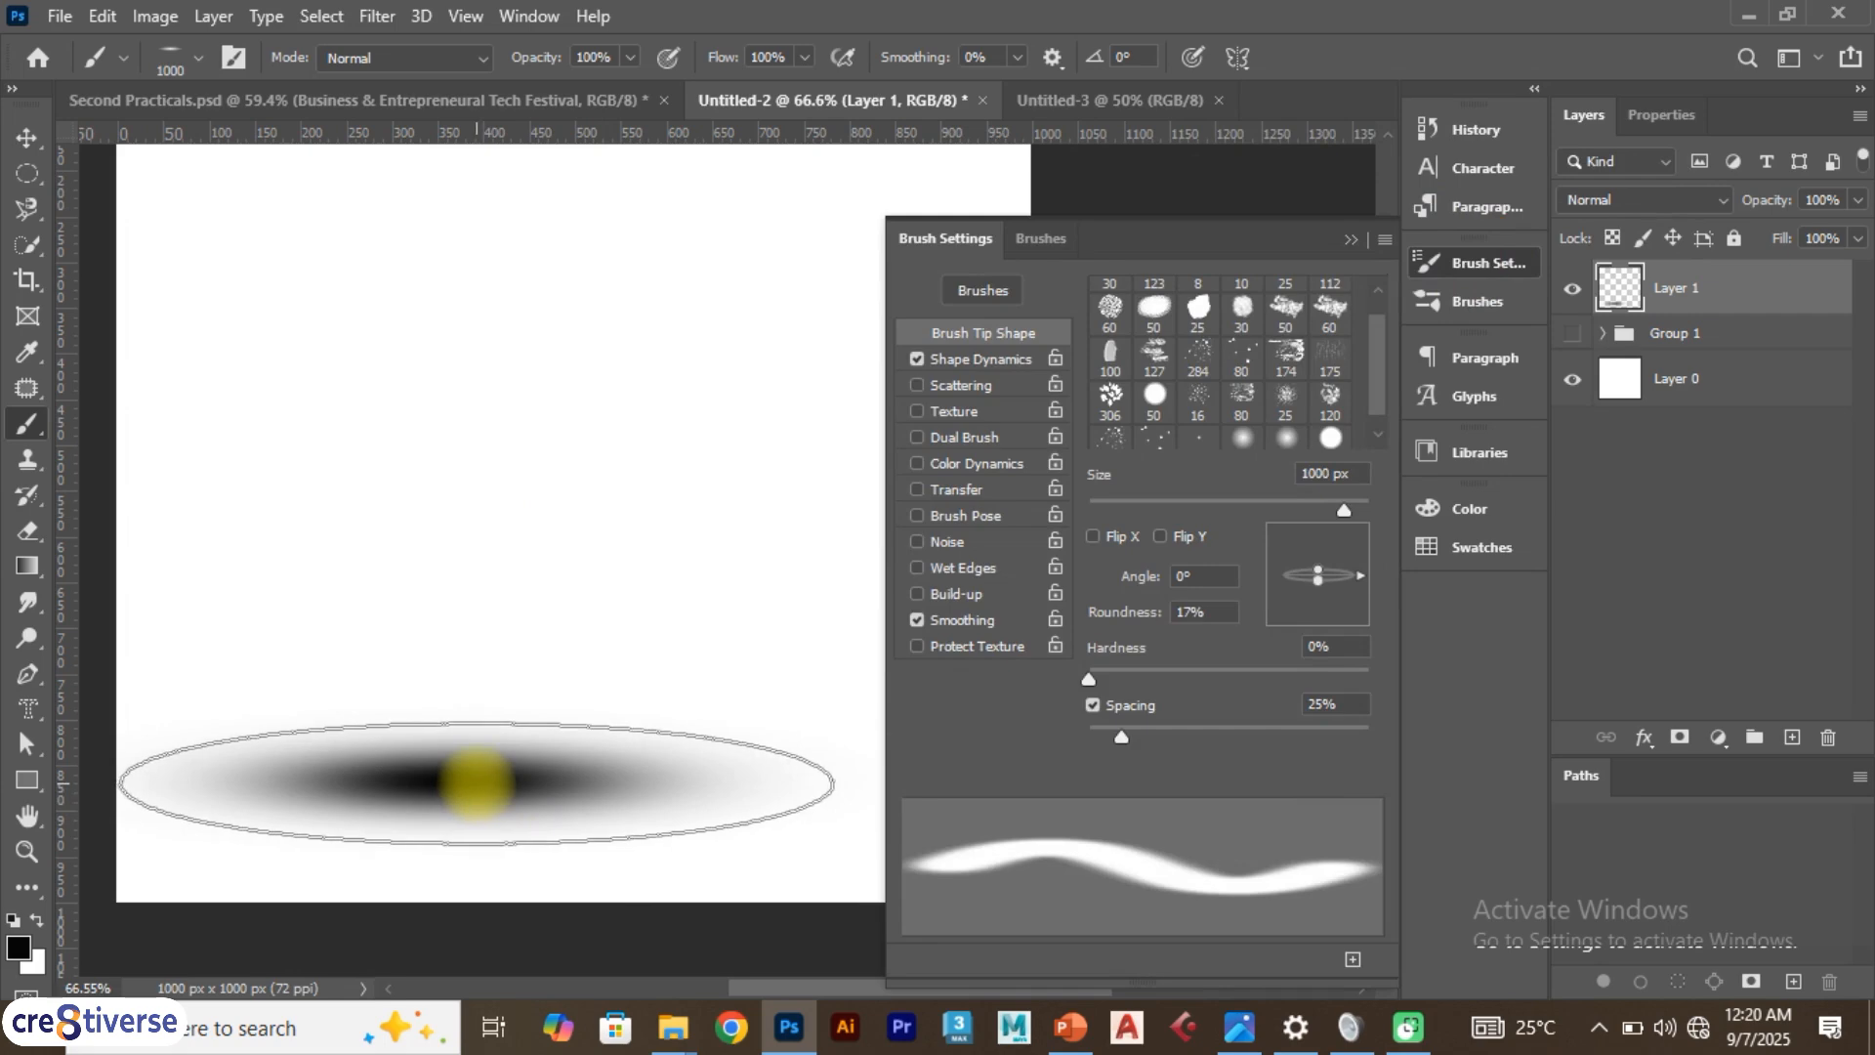
{"action": "left_click", "coordinate": [477, 783]}
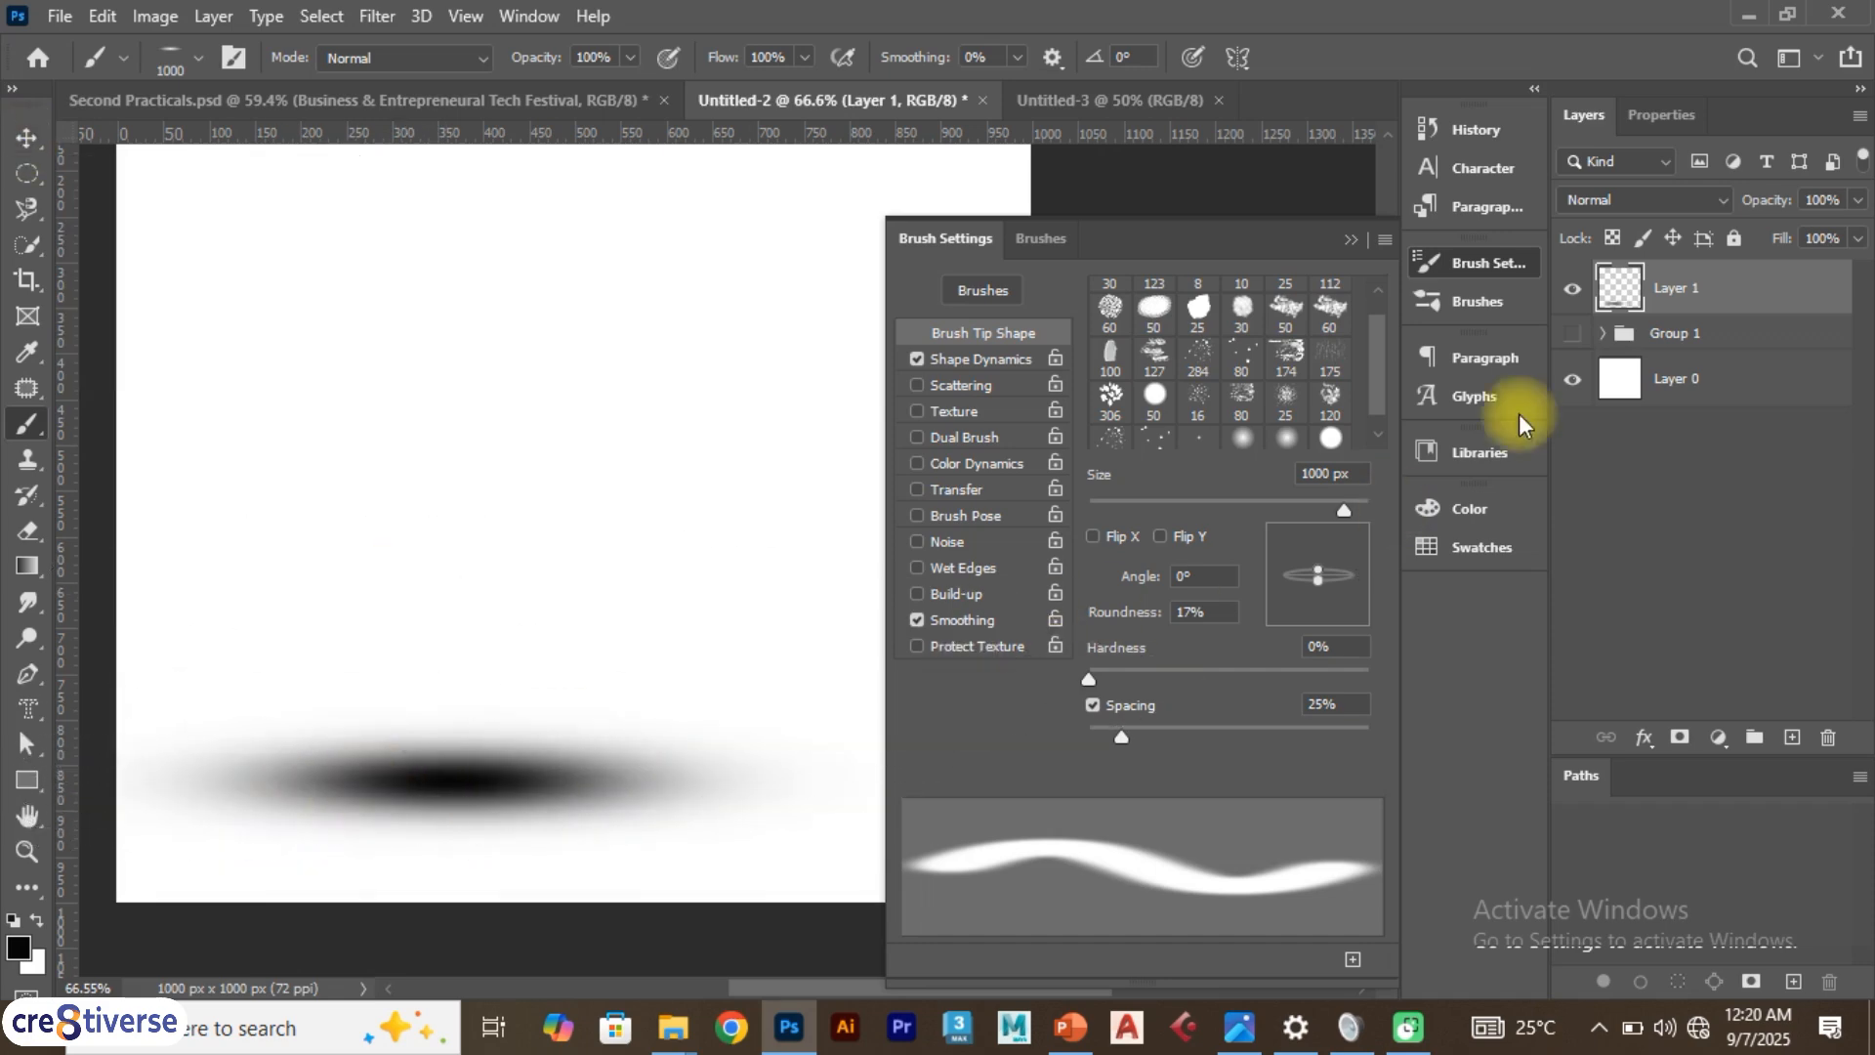
Add a new layer above Layer 1 and paint a large soft dab on it
{"action": "left_click", "coordinate": [1571, 289]}
{"action": "left_click", "coordinate": [1571, 289]}
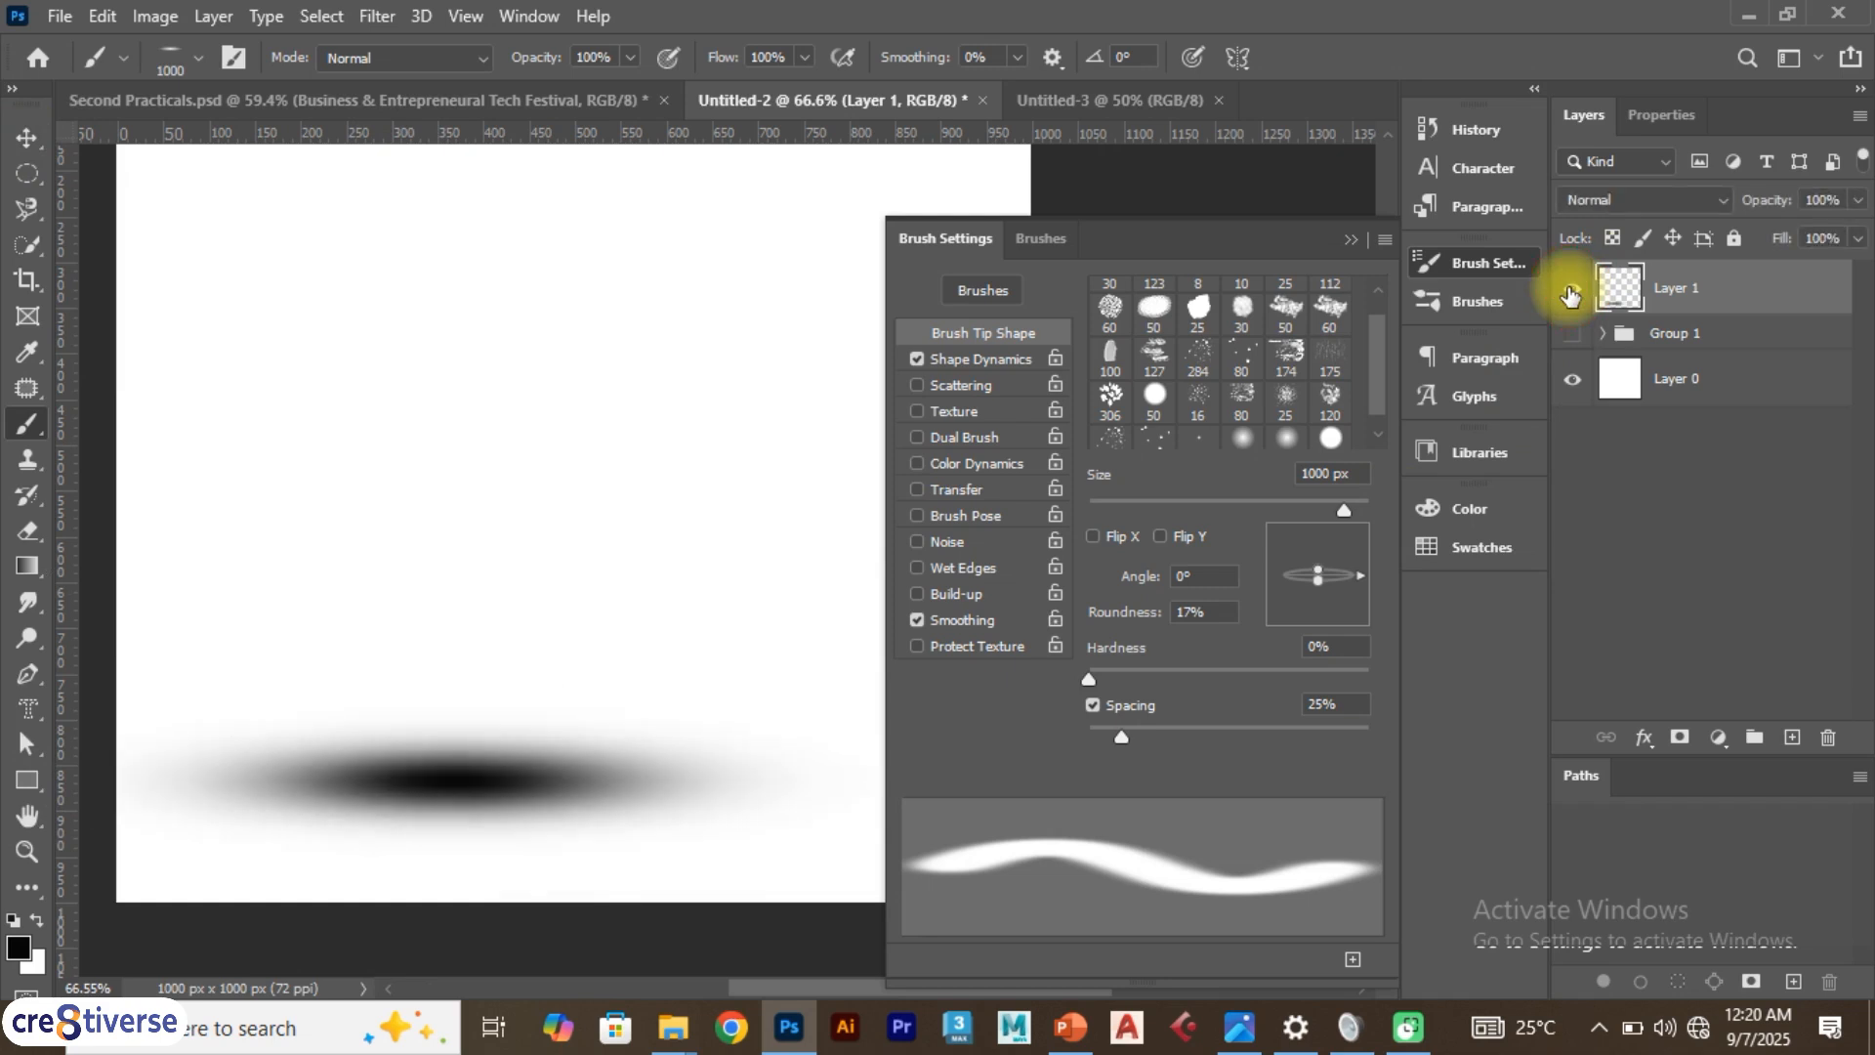
{"action": "left_click", "coordinate": [1795, 739]}
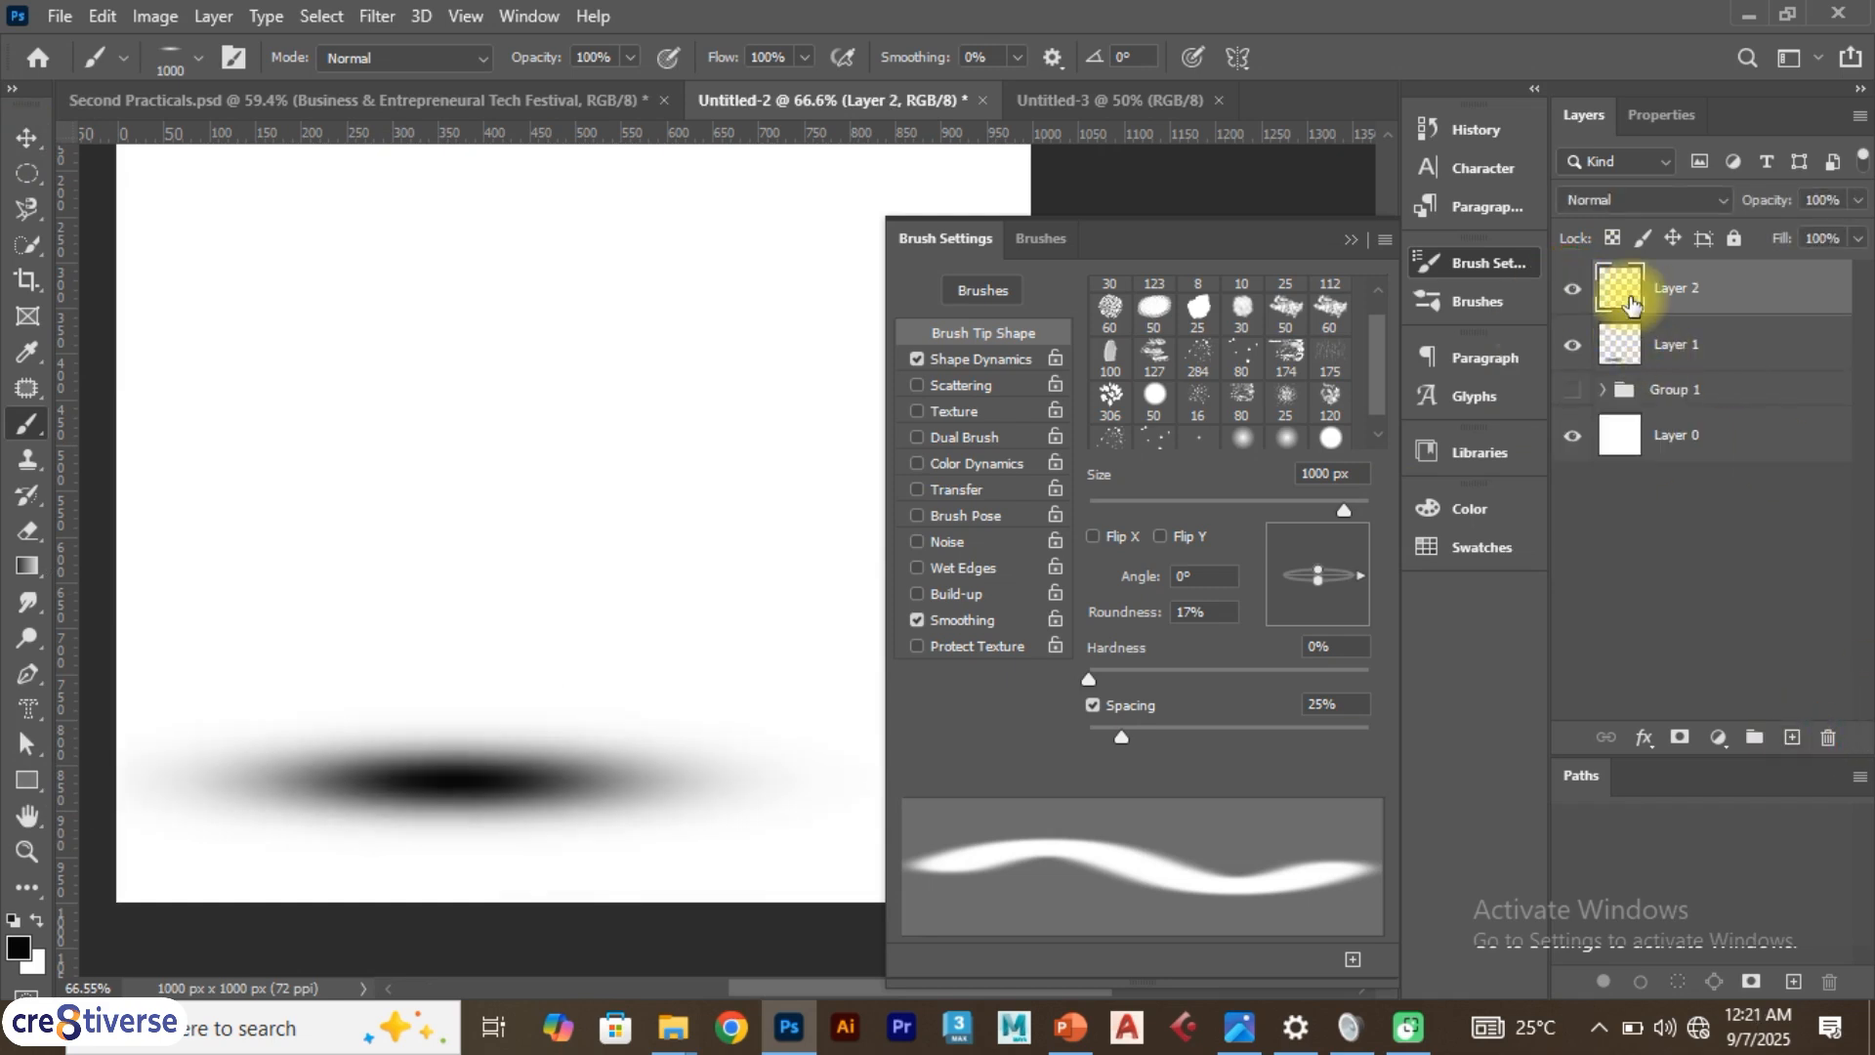
{"action": "left_click", "coordinate": [473, 771]}
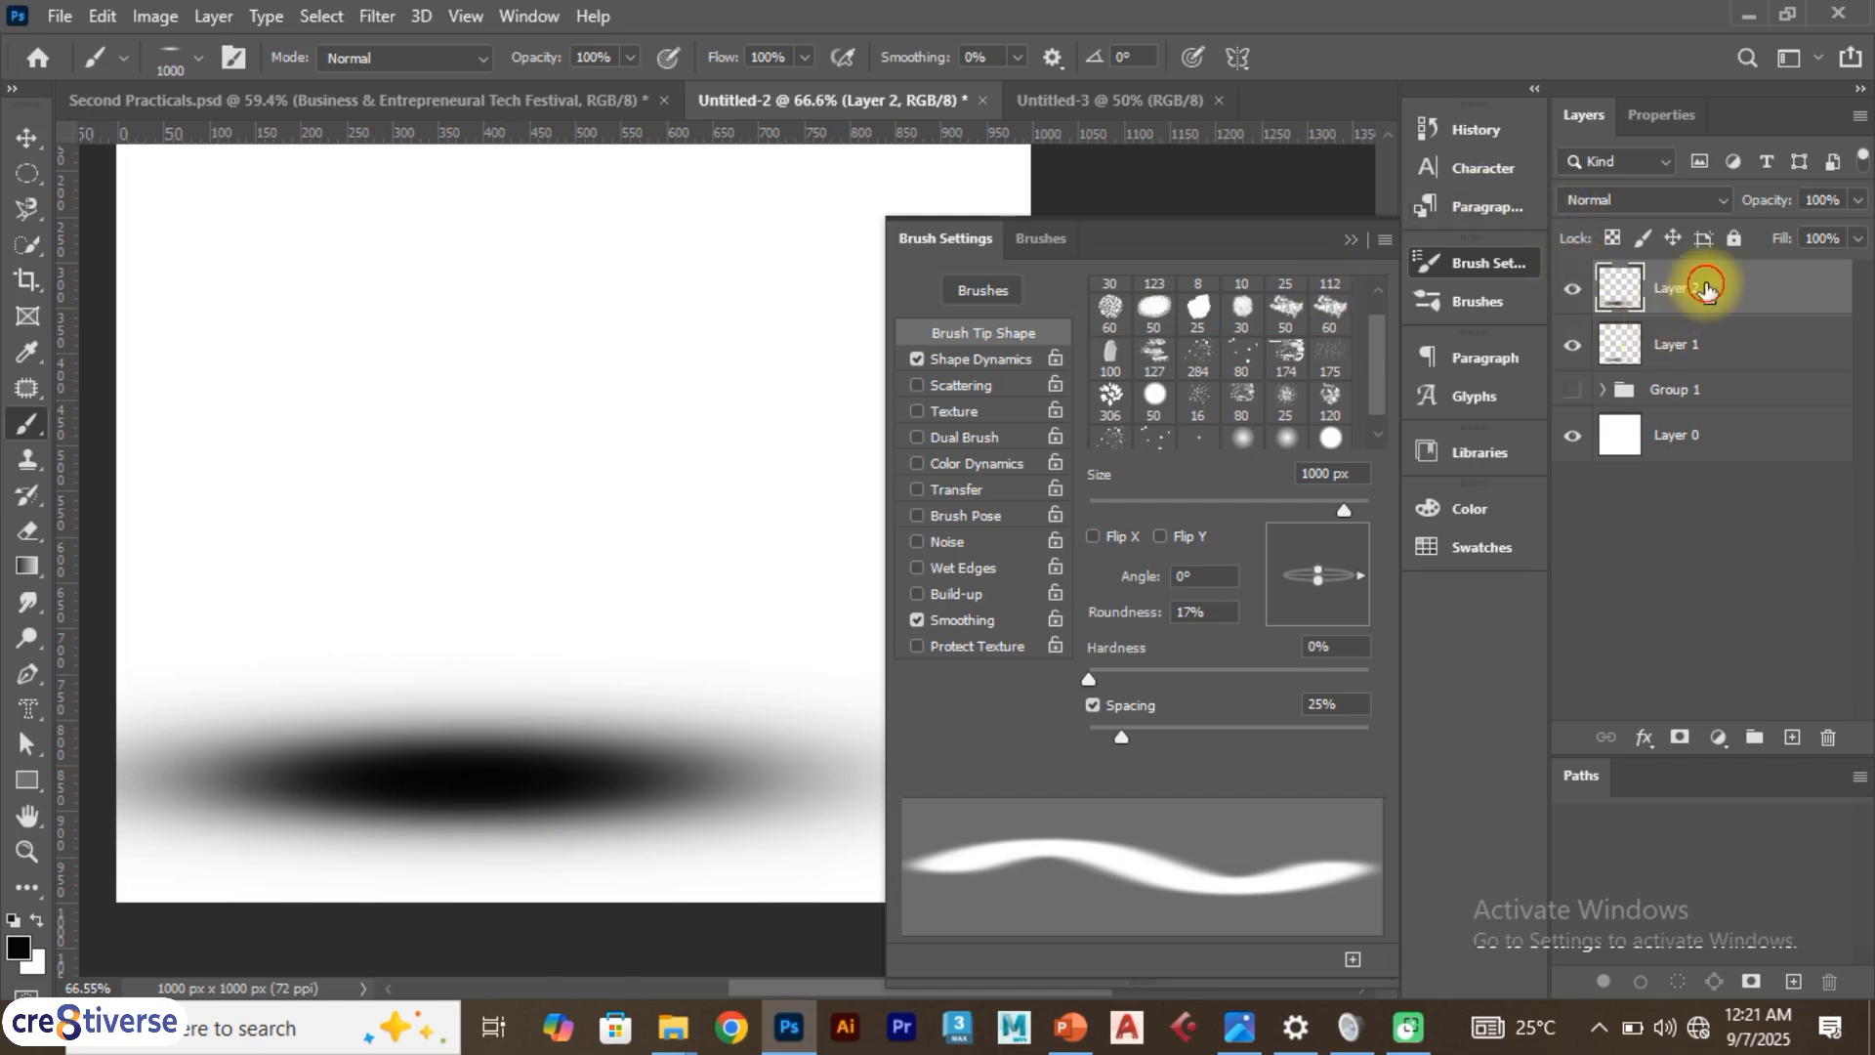
Move Layer 2 below Layer 1 and set its opacity to 30%
{"action": "left_click_drag", "start_coordinate": [1724, 290], "coordinate": [1716, 364]}
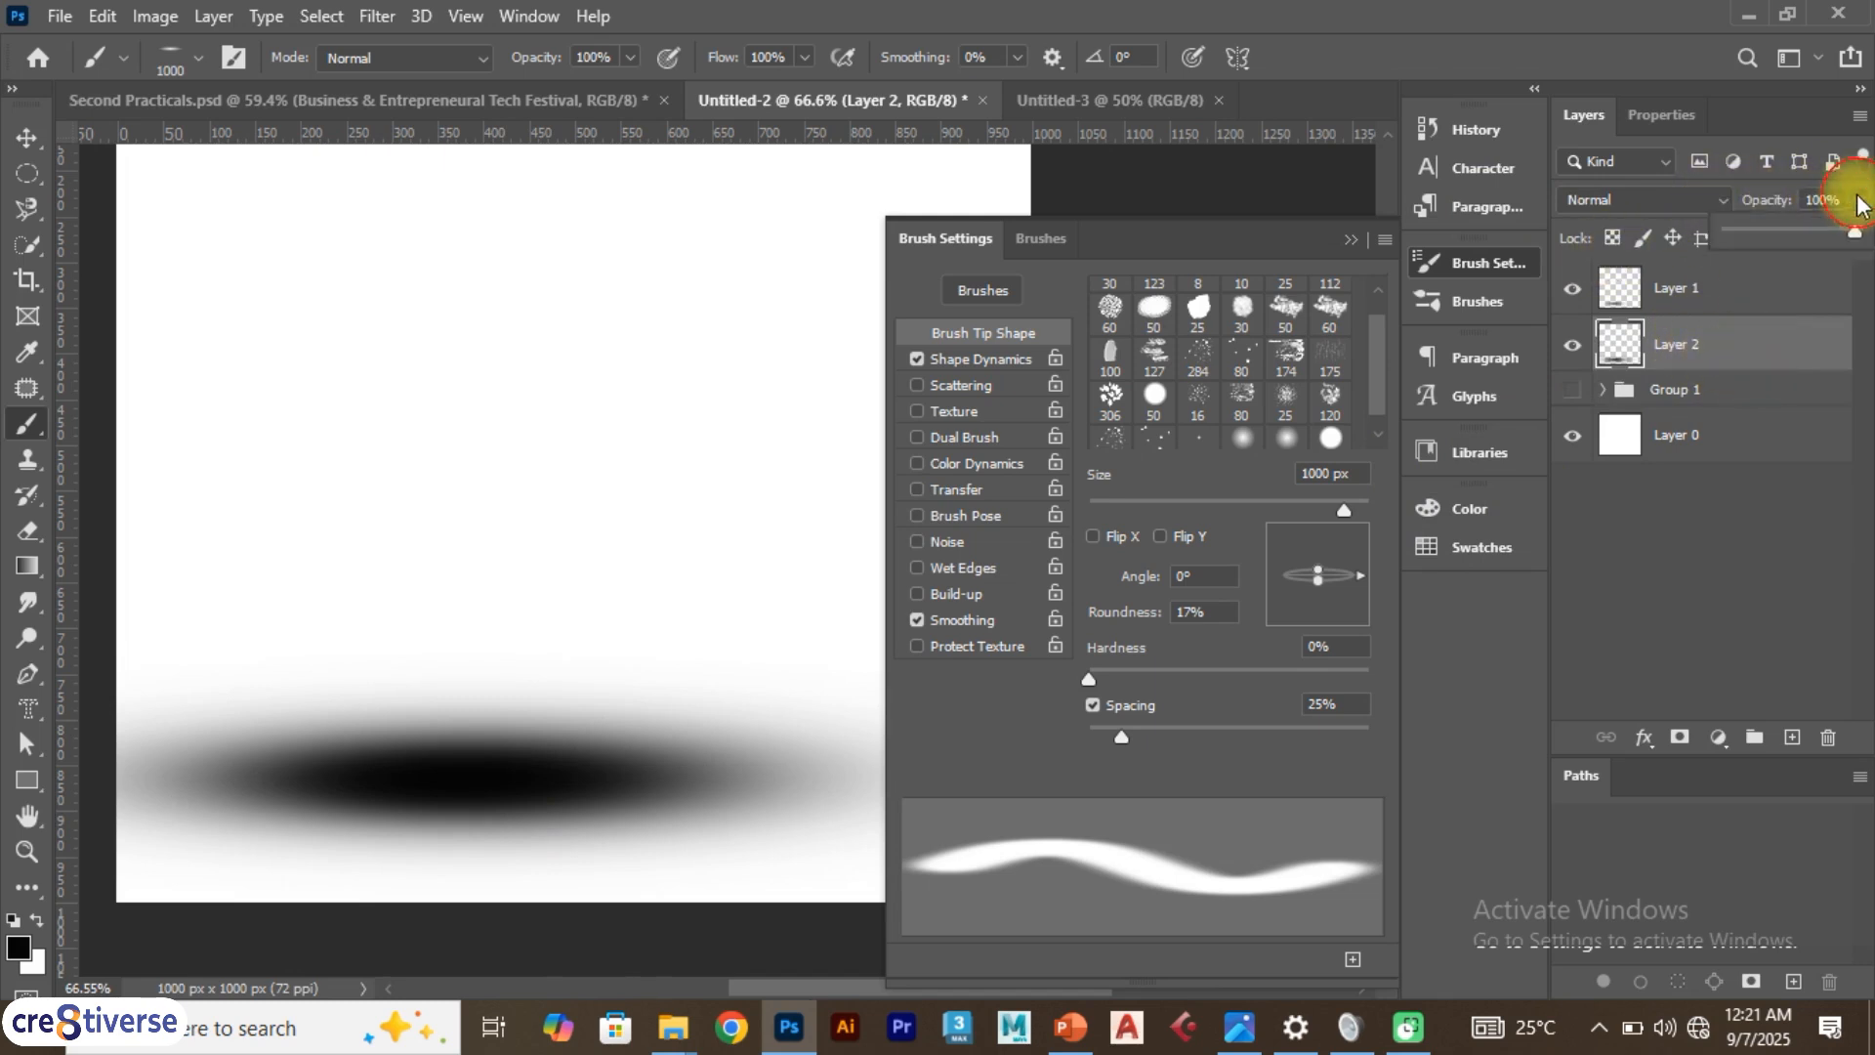
{"action": "mouse_move", "coordinate": [1853, 238]}
{"action": "left_mouse_down"}
{"action": "mouse_move", "coordinate": [1727, 241]}
{"action": "mouse_move", "coordinate": [1766, 226]}
{"action": "left_mouse_up"}
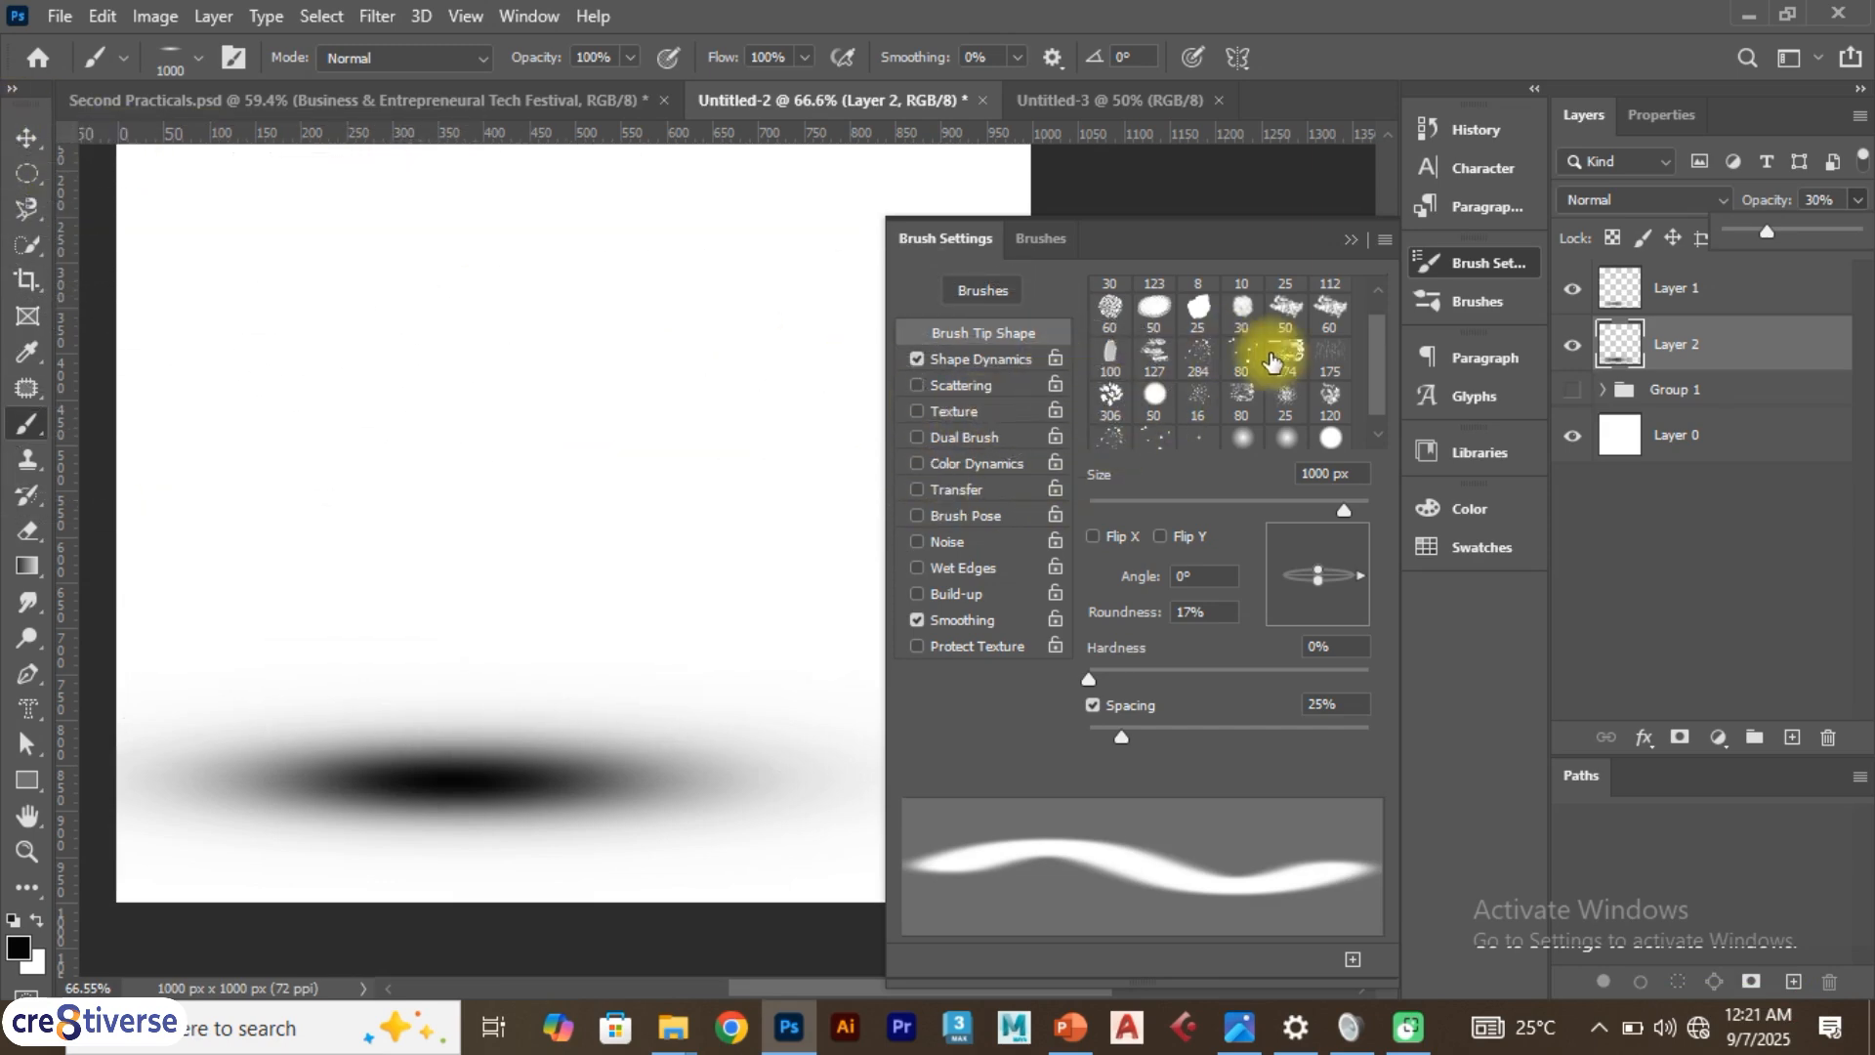
Rotate the brush tip angle to 94° in the Brush Settings panel
{"action": "left_click", "coordinate": [198, 57]}
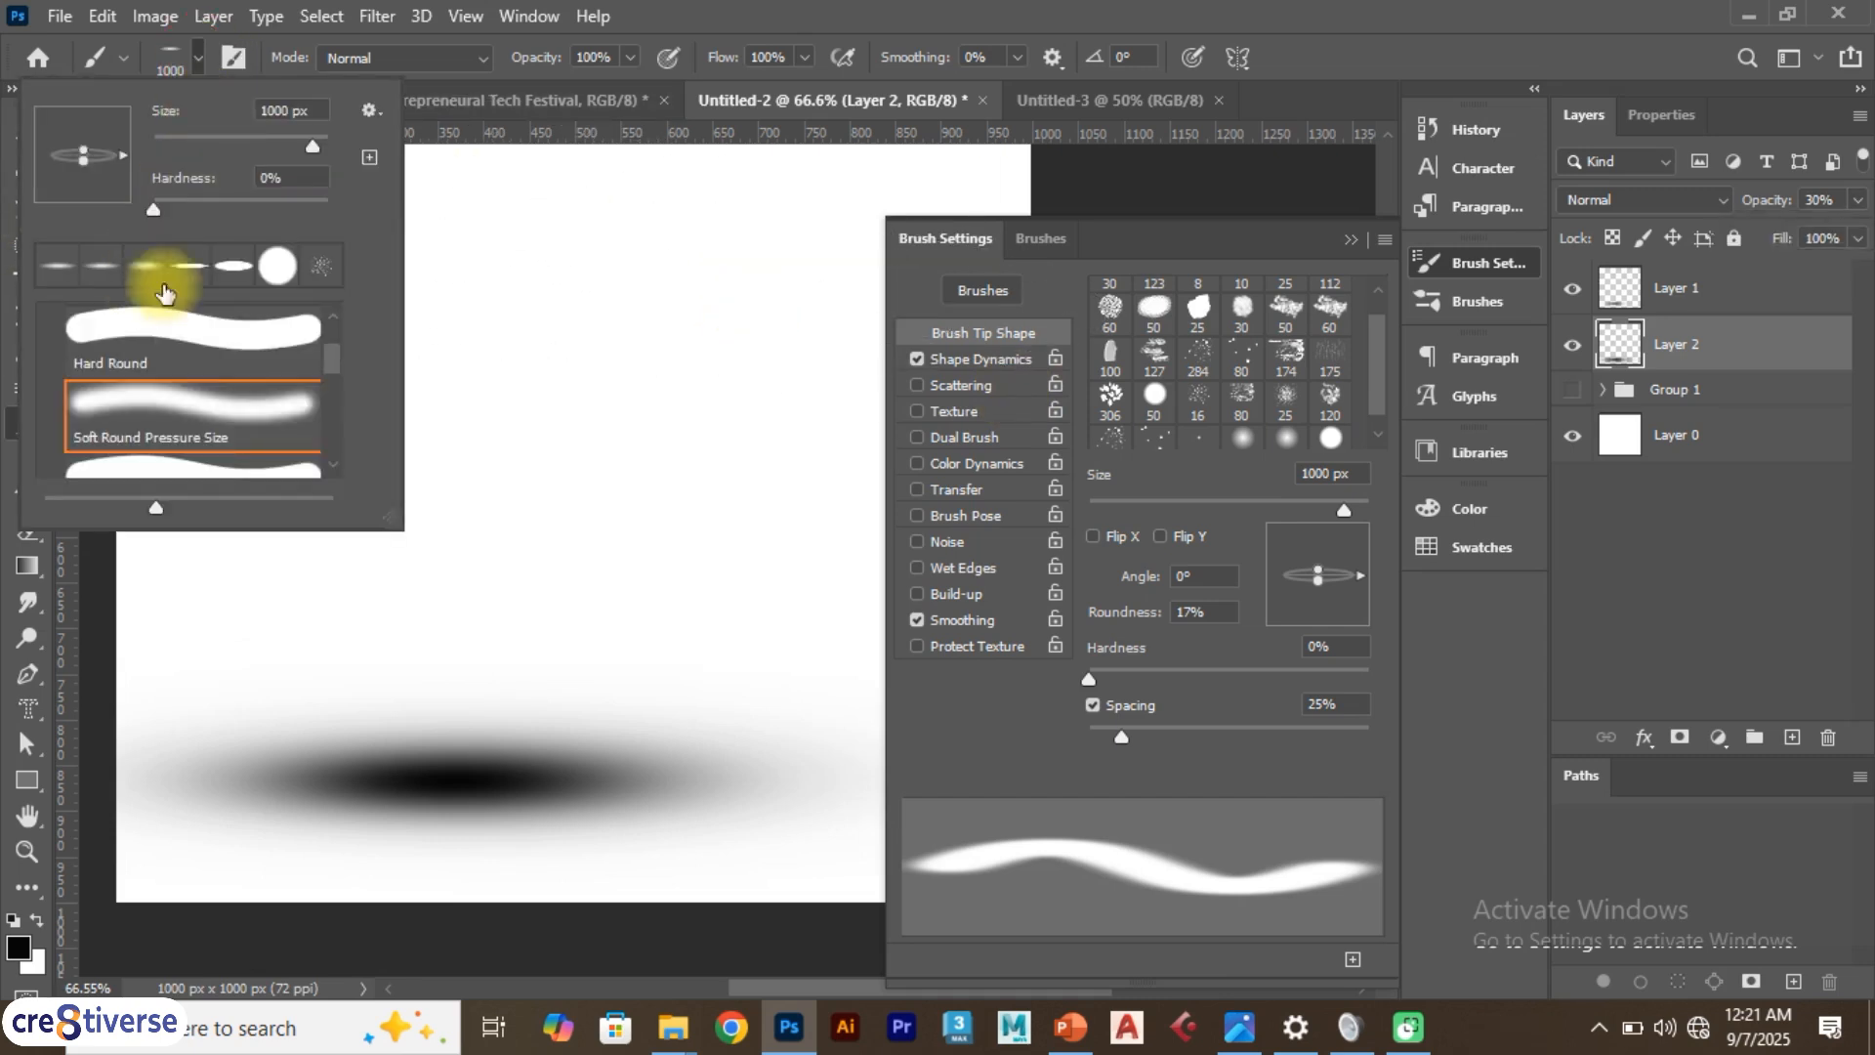
{"action": "left_click", "coordinate": [196, 56]}
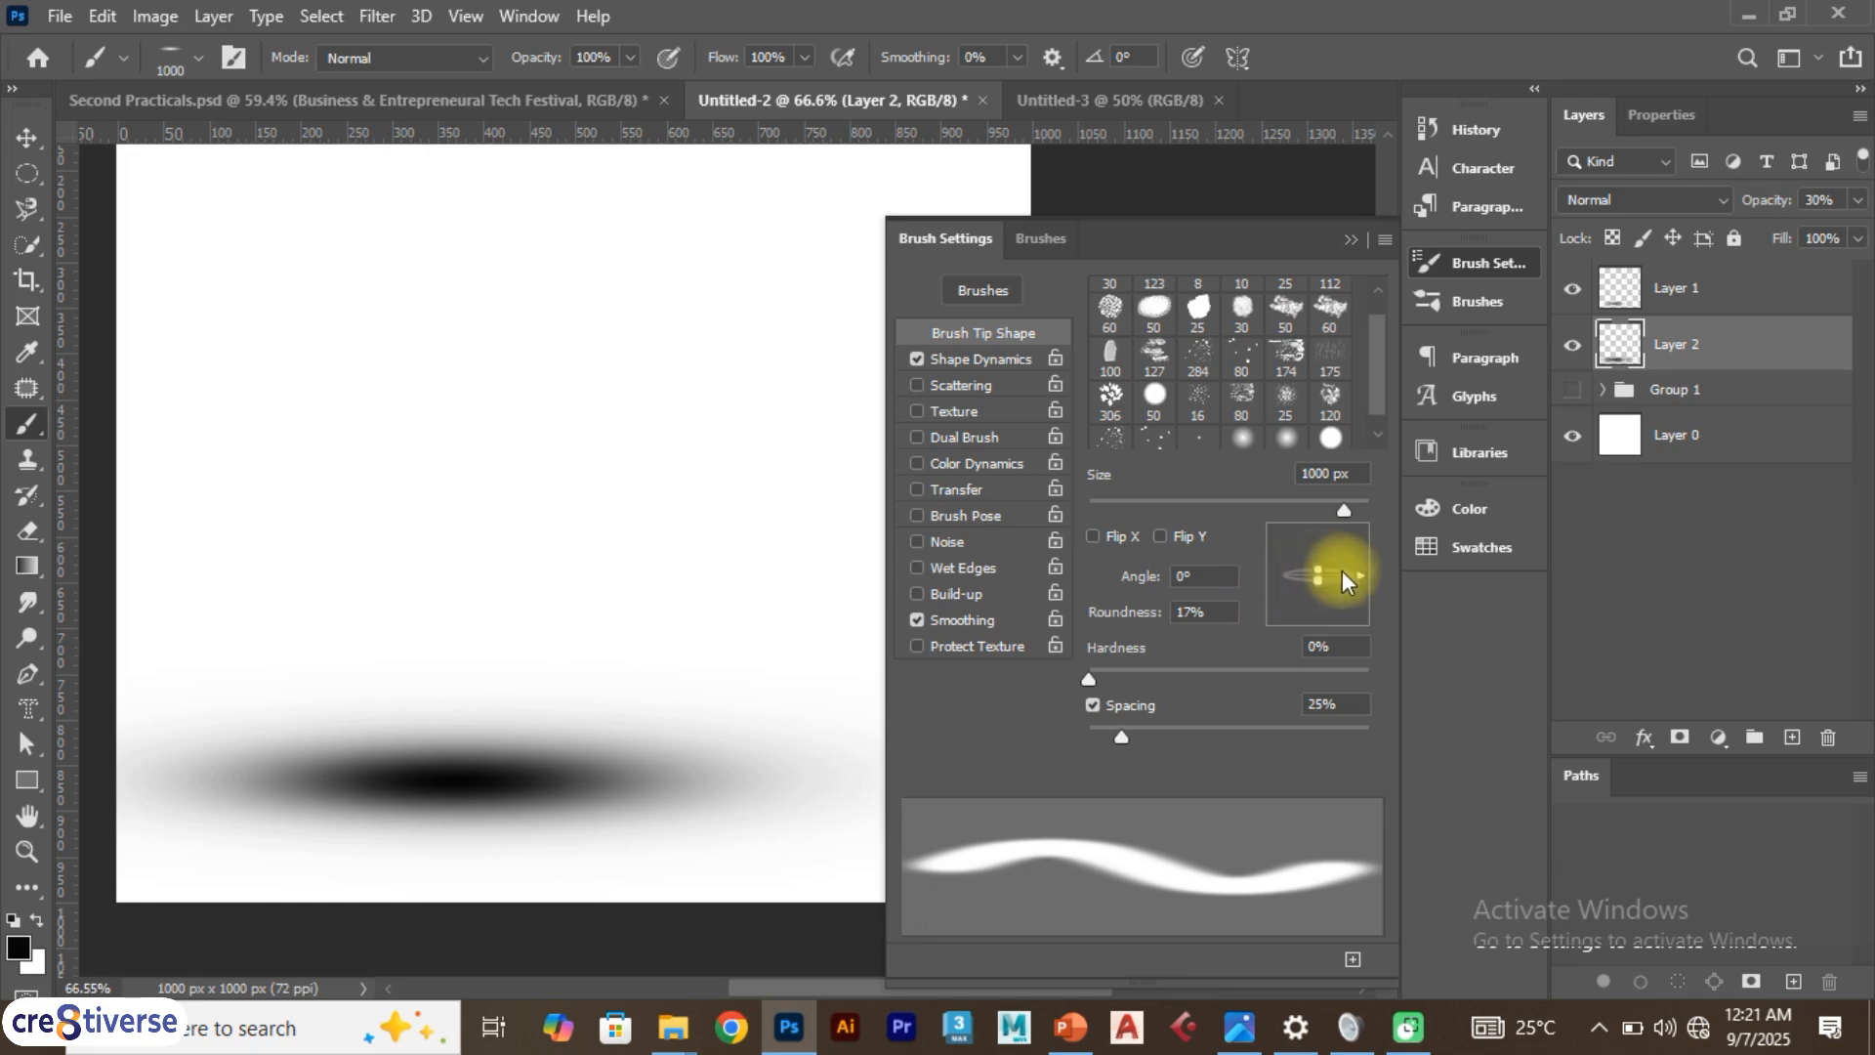
{"action": "left_click_drag", "start_coordinate": [1363, 574], "coordinate": [1319, 524]}
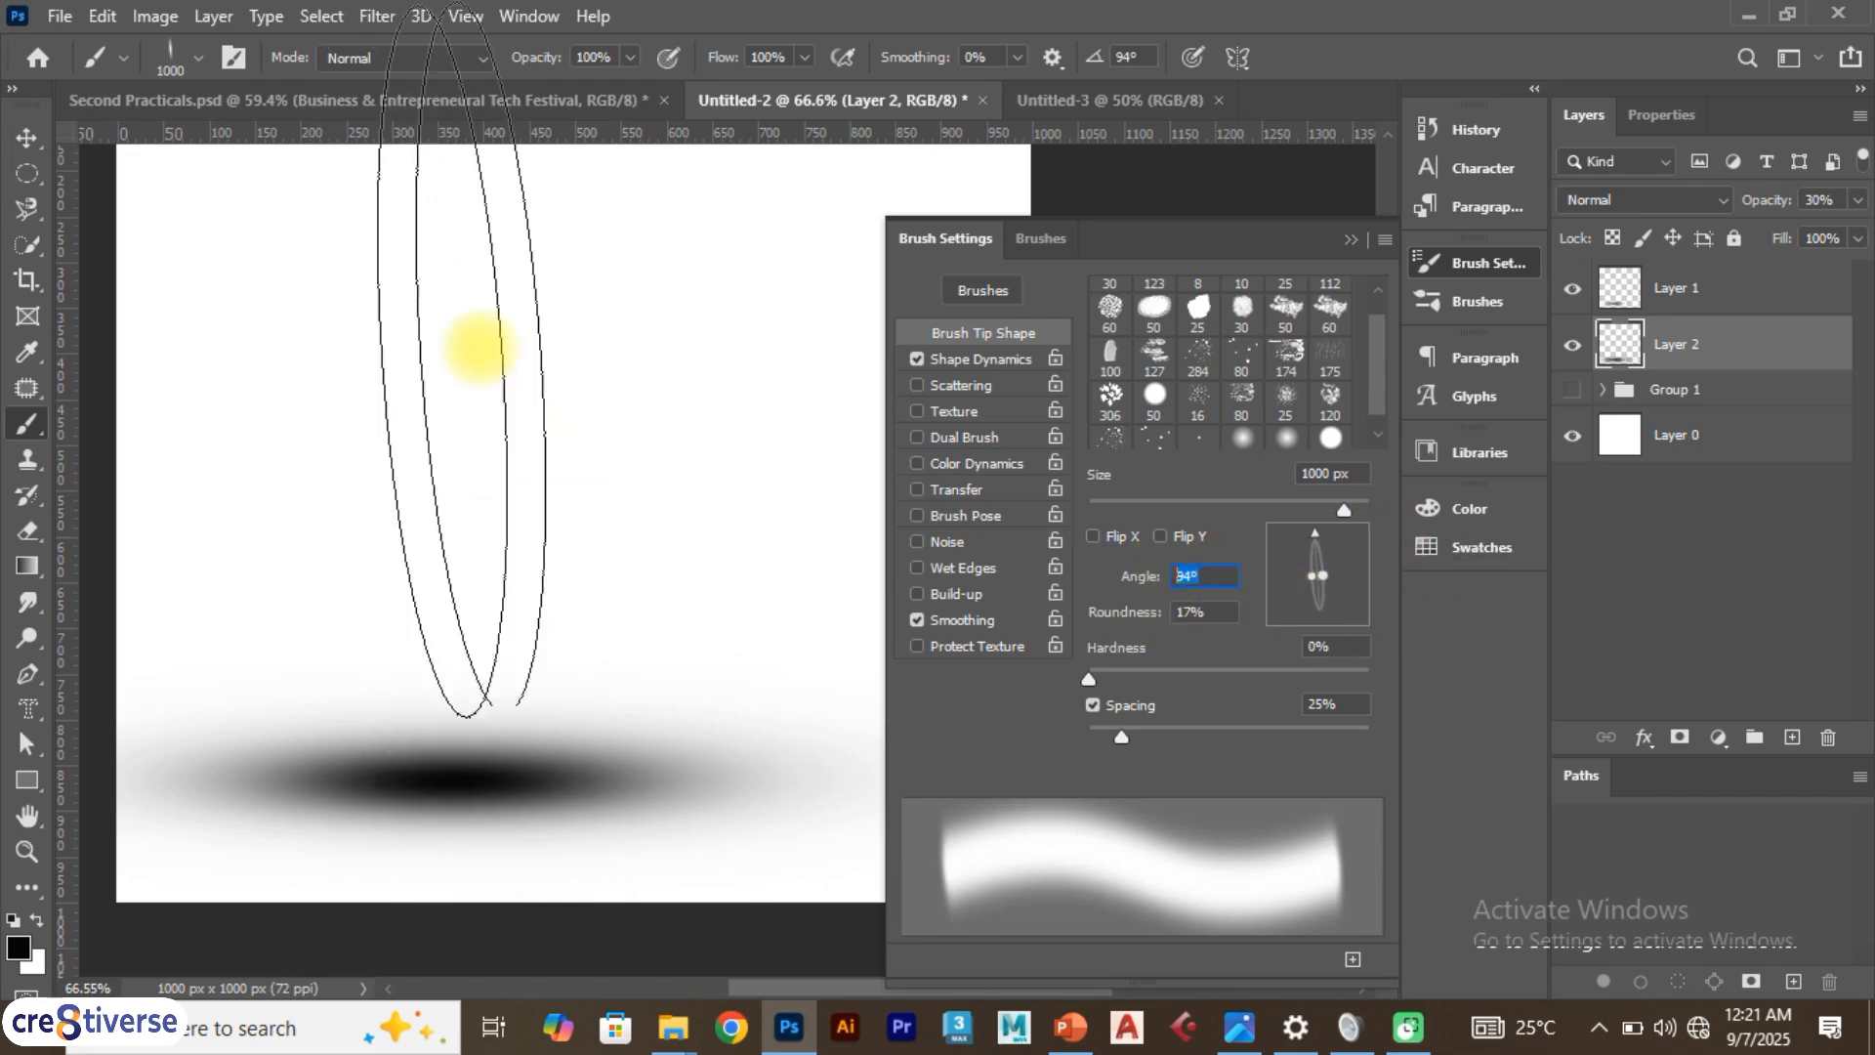
Switch to the Move tool and toggle each layer's visibility to compare the two dabs
{"action": "left_click", "coordinate": [33, 139]}
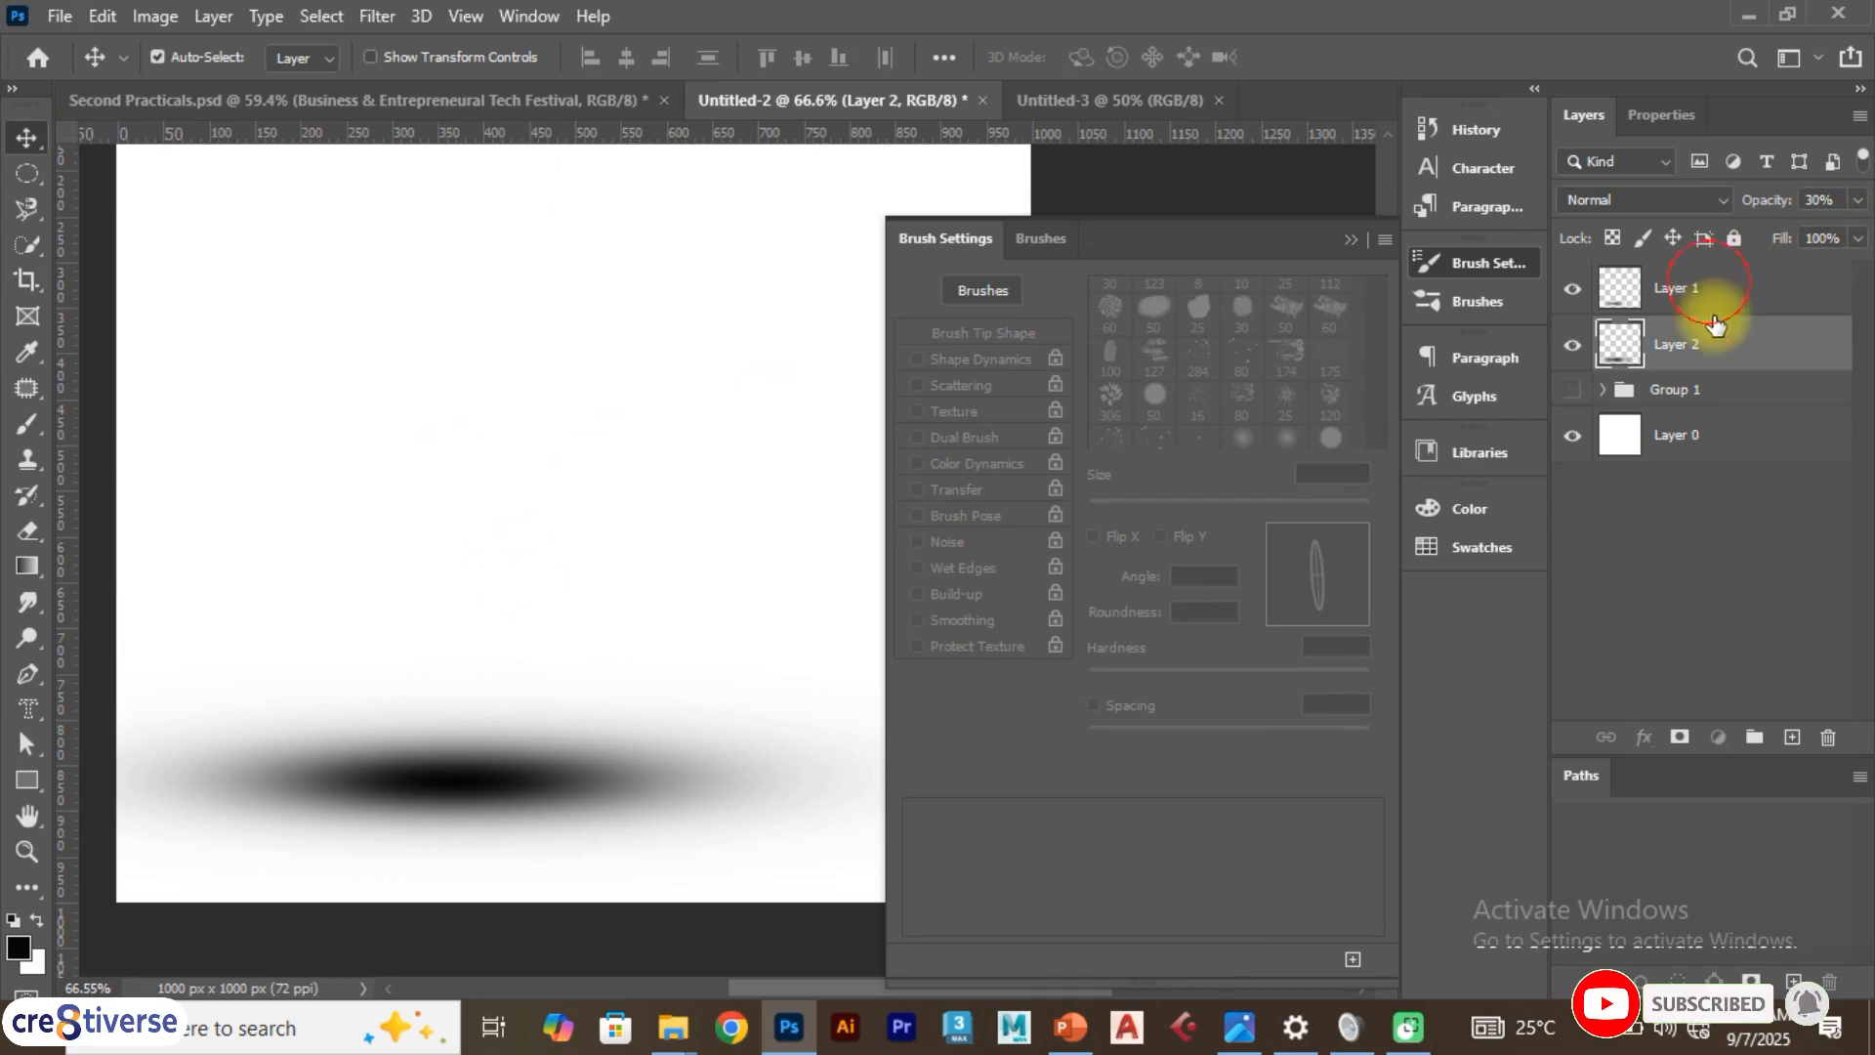
{"action": "left_click", "coordinate": [1711, 283]}
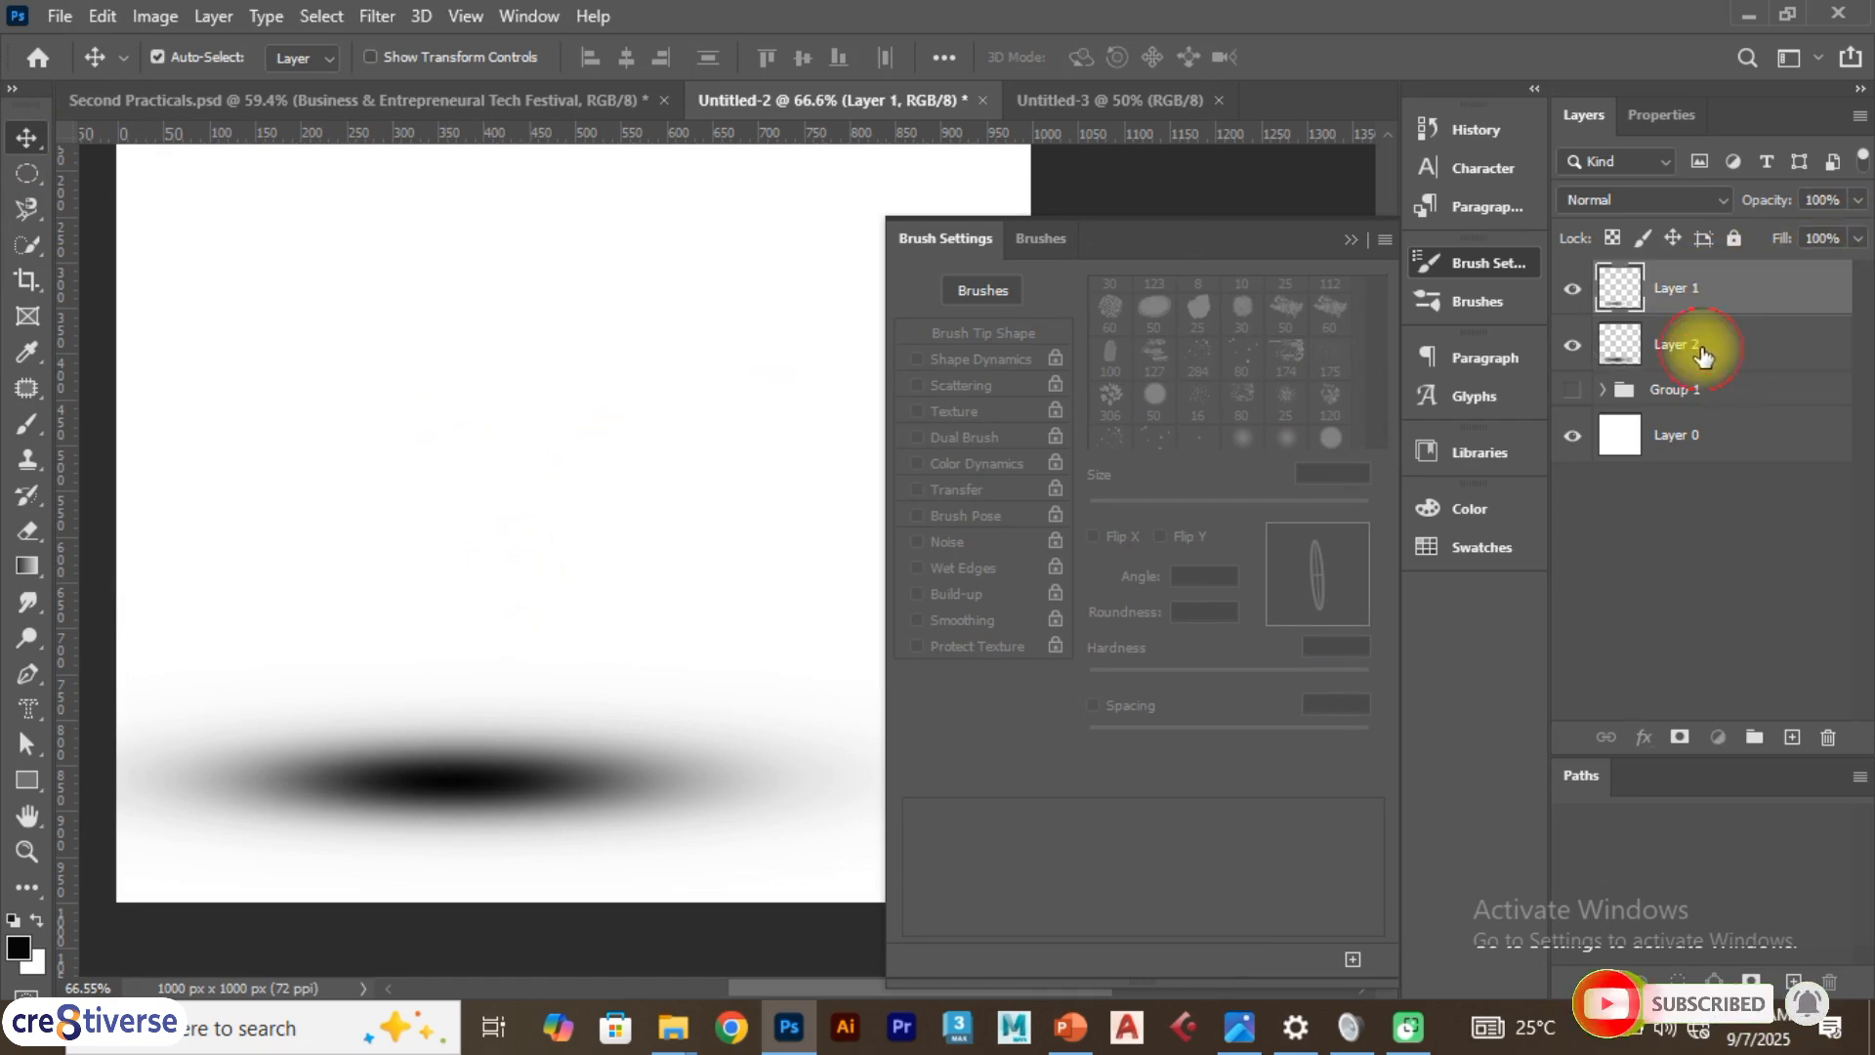
{"action": "left_click", "coordinate": [1571, 345]}
{"action": "left_click", "coordinate": [1572, 345]}
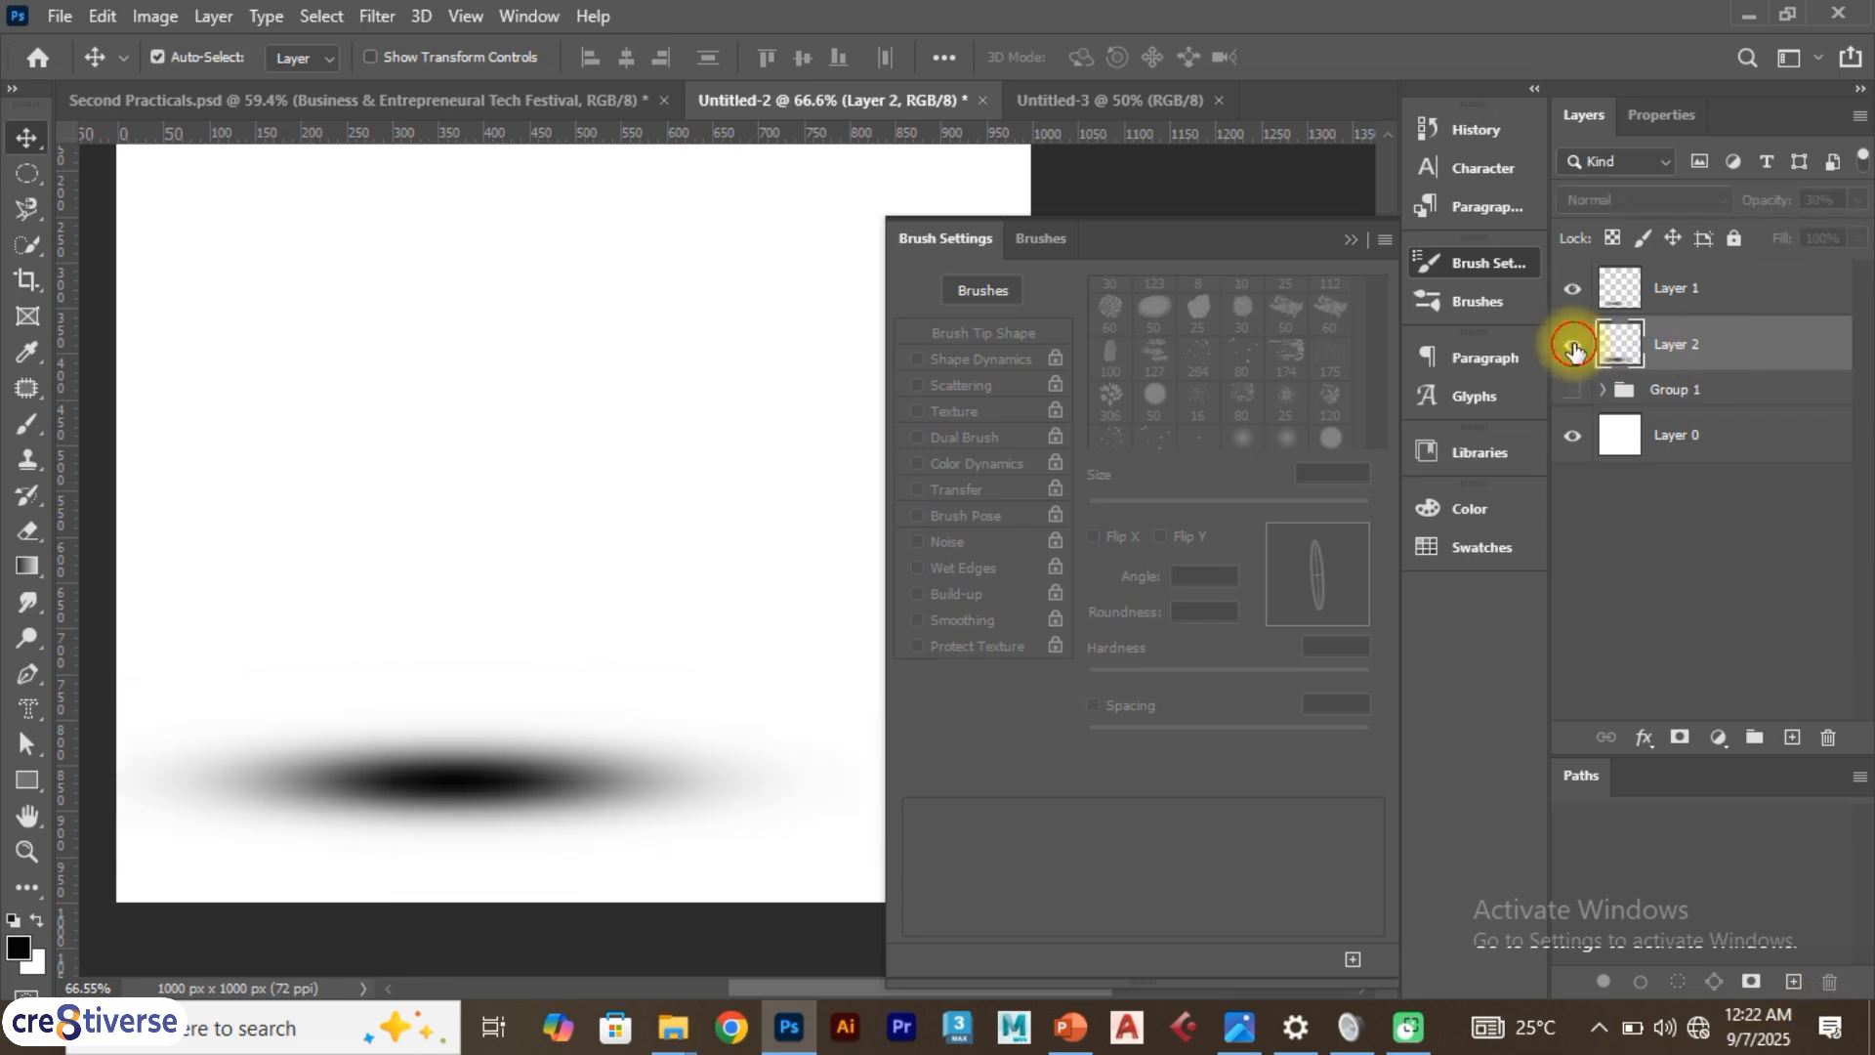
{"action": "left_click", "coordinate": [1575, 289]}
{"action": "left_click", "coordinate": [1575, 290]}
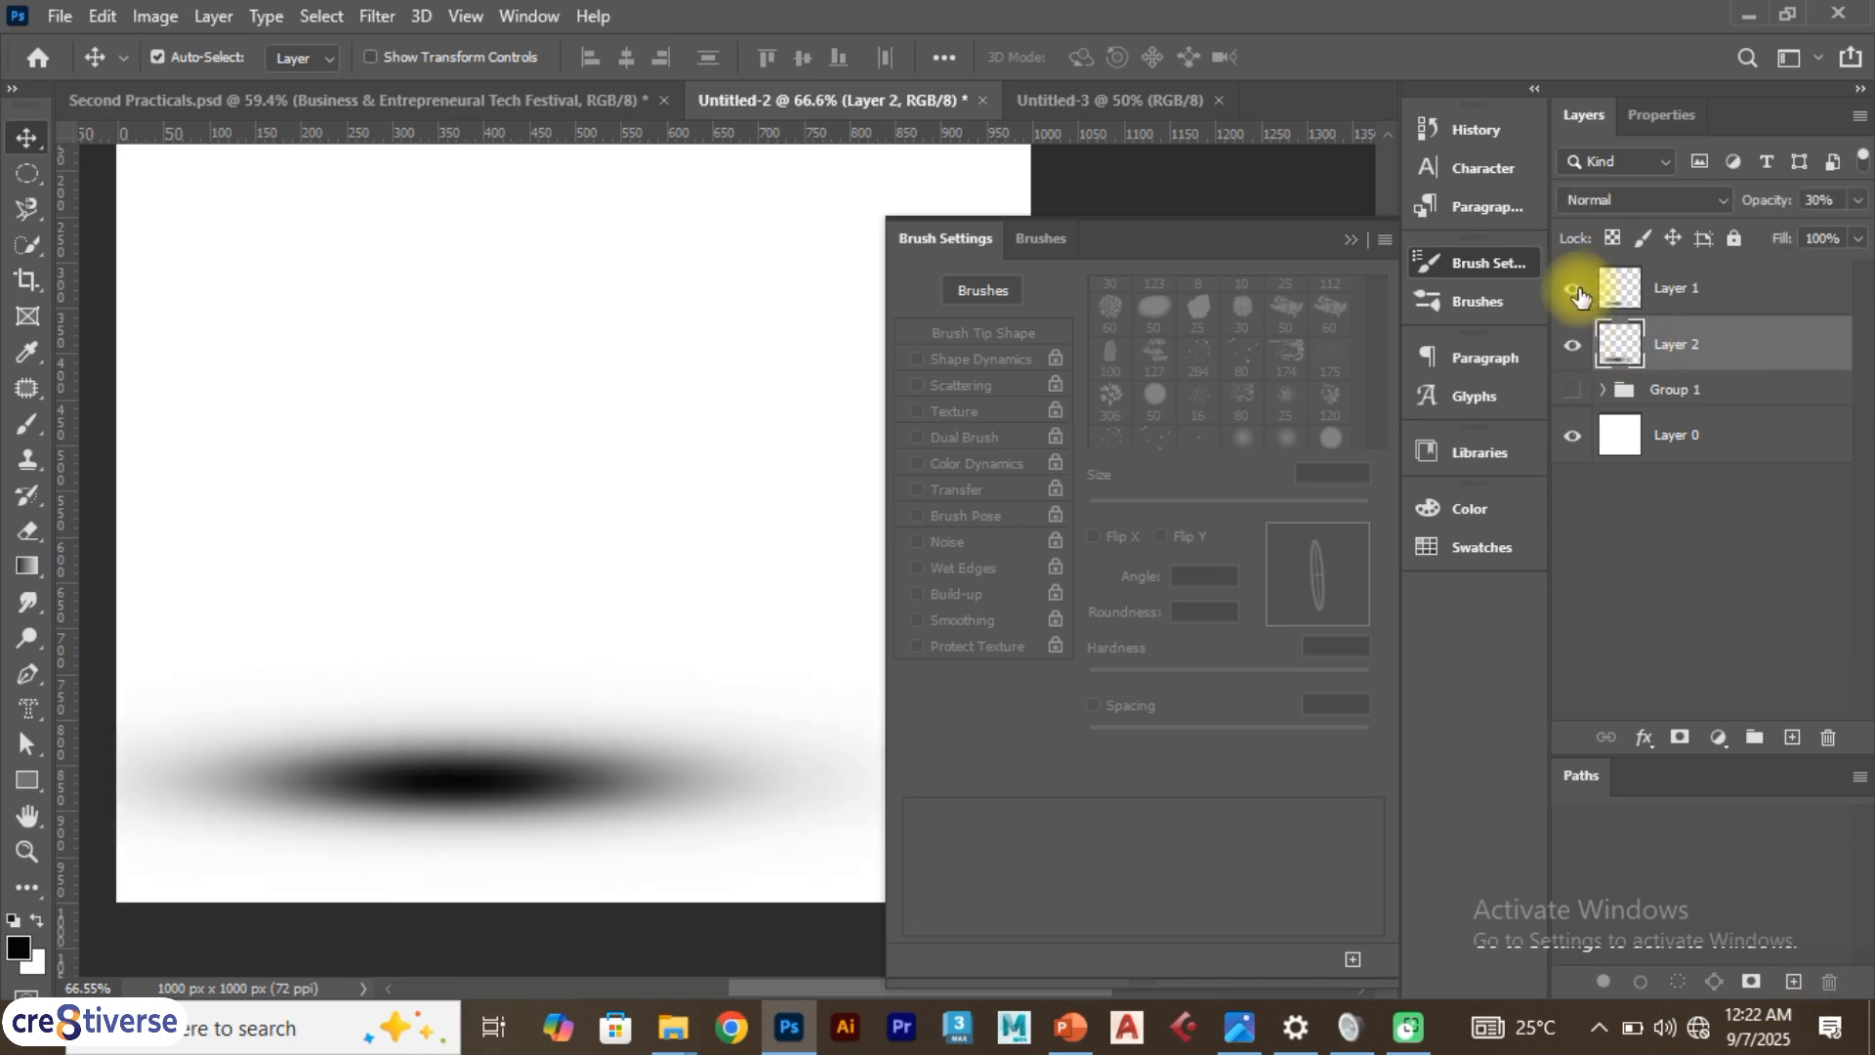